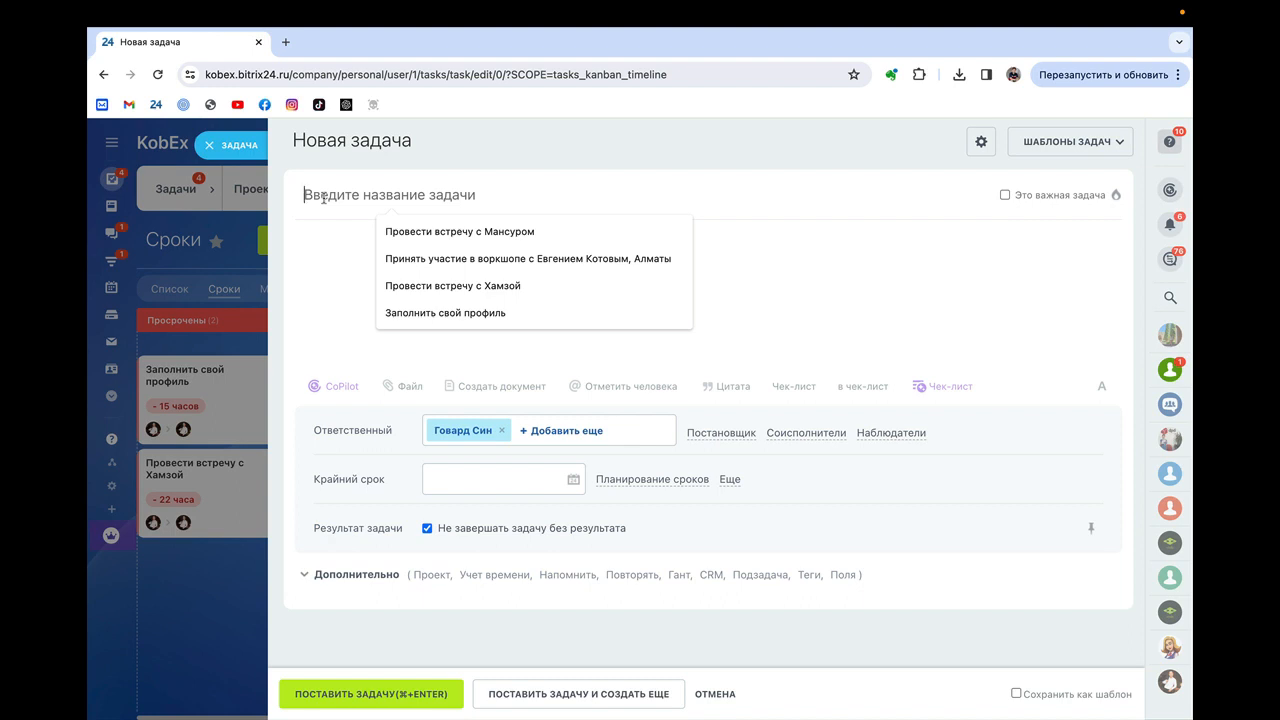
- Title the new task "Сдать финансовый отчет за 2023 год"
key("shift")
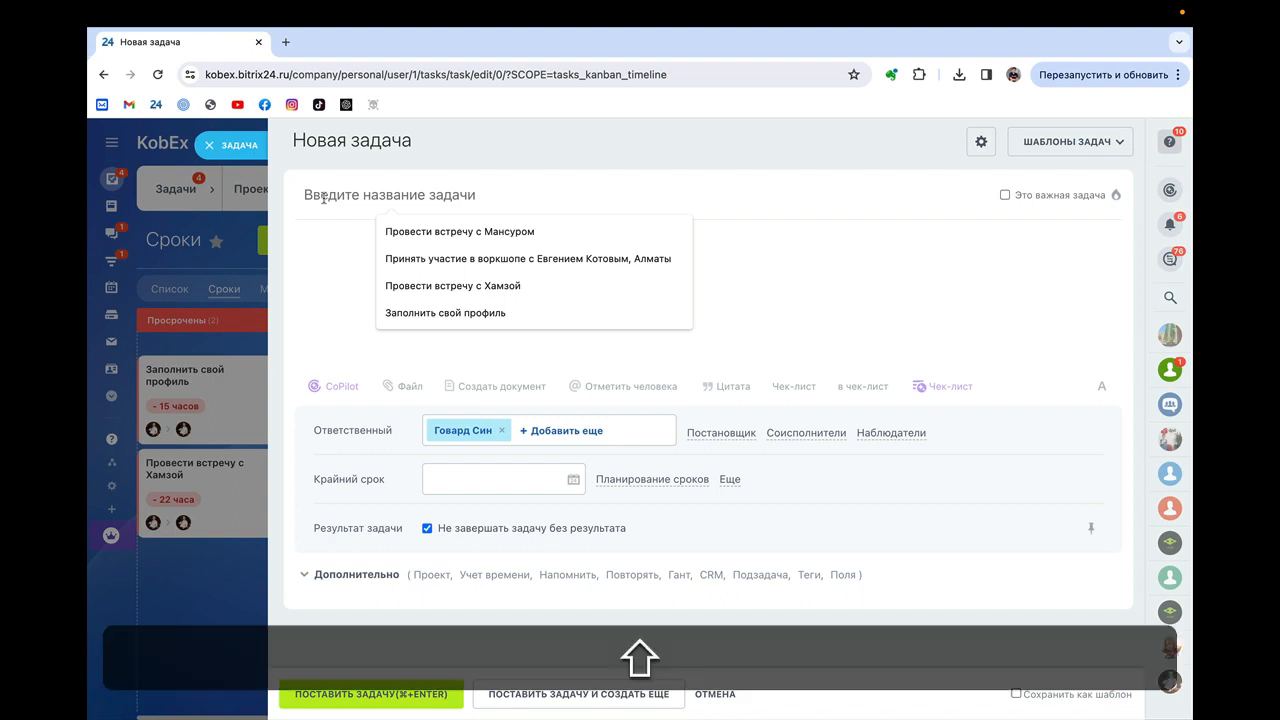
type("Сдать от")
key("BackSpace")
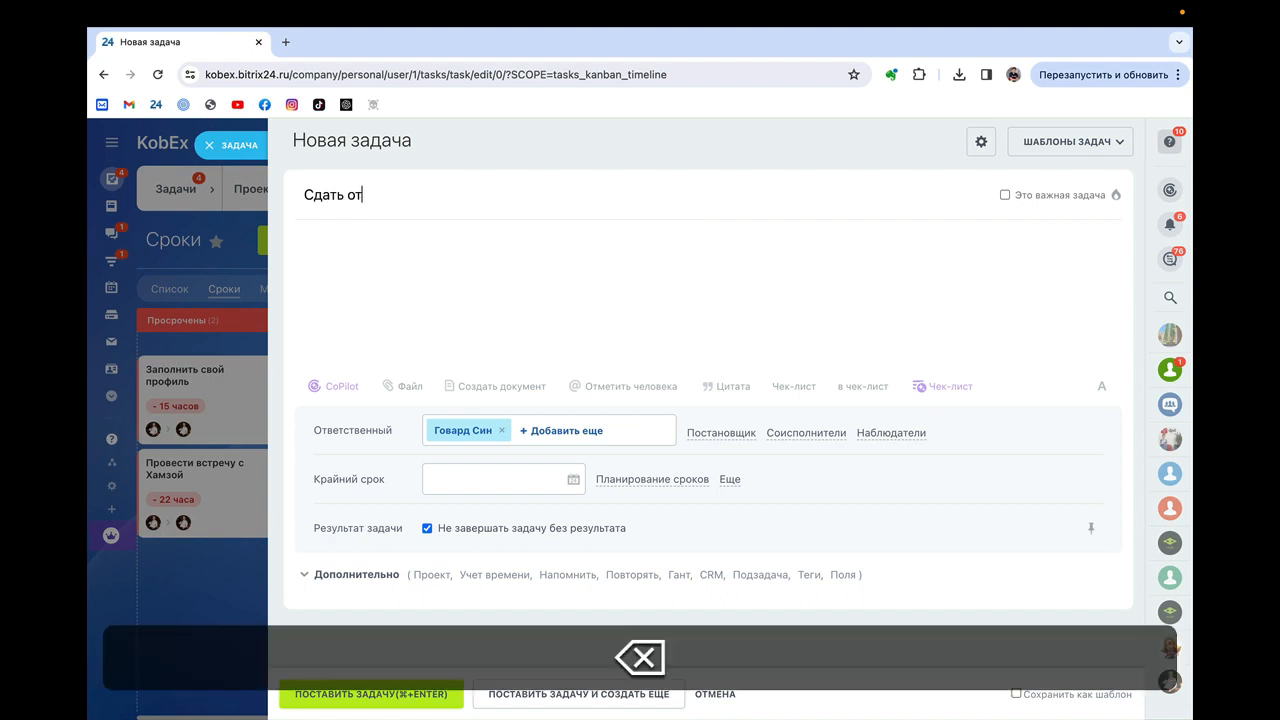
type("чет за 202")
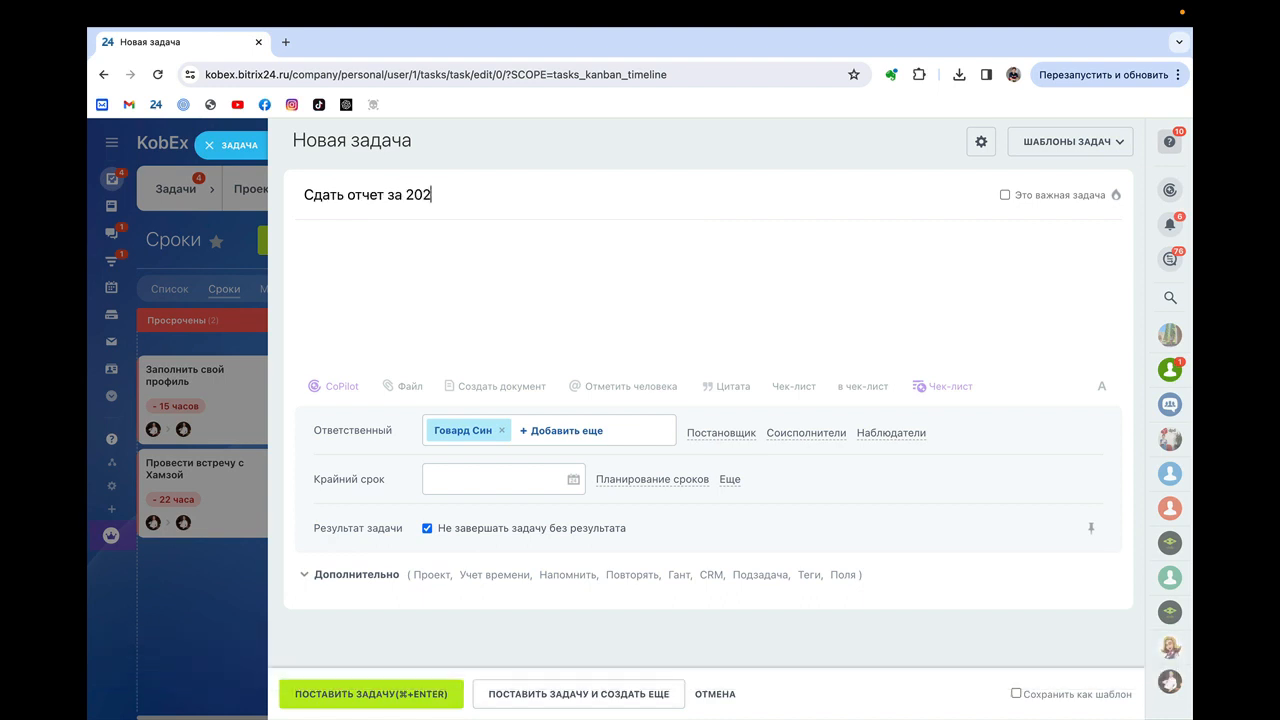
type("3 год")
left_click(346, 194)
type("финансо")
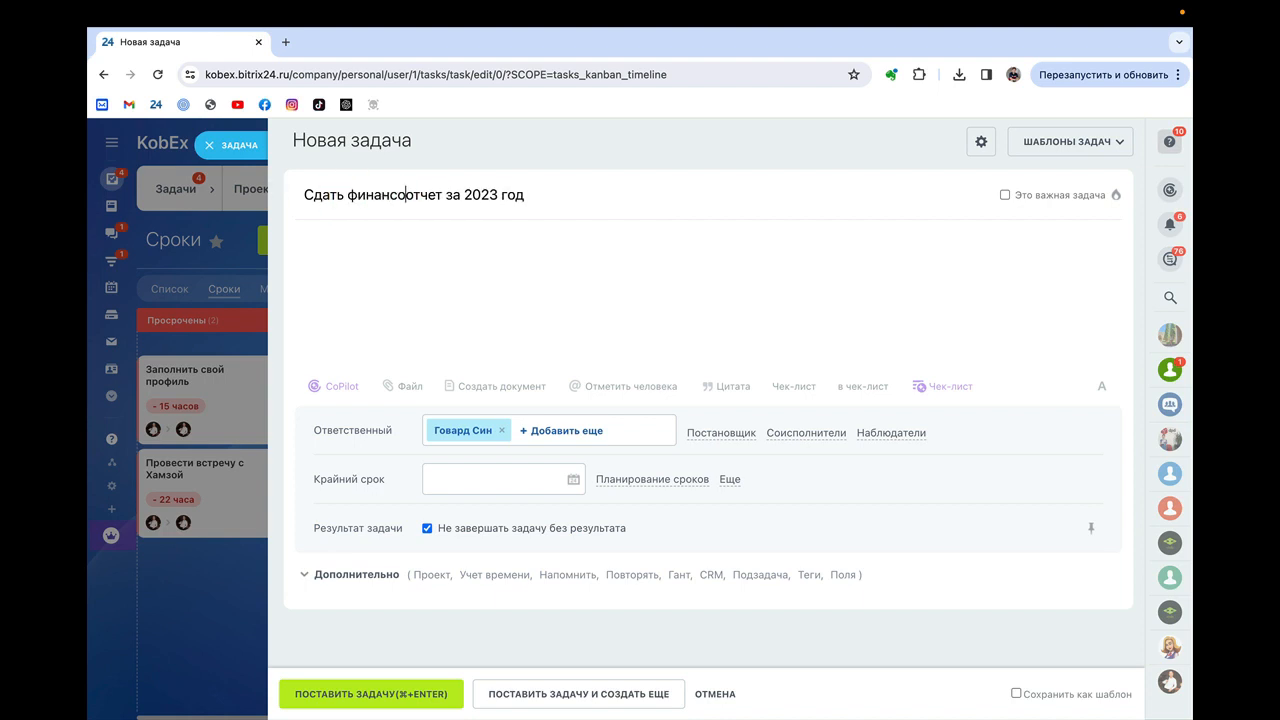
type("вый")
- Write the task description "Сдать нужно отчет за 2023 год с мая по декабрь по продажам." and start a new line below it
left_click(358, 247)
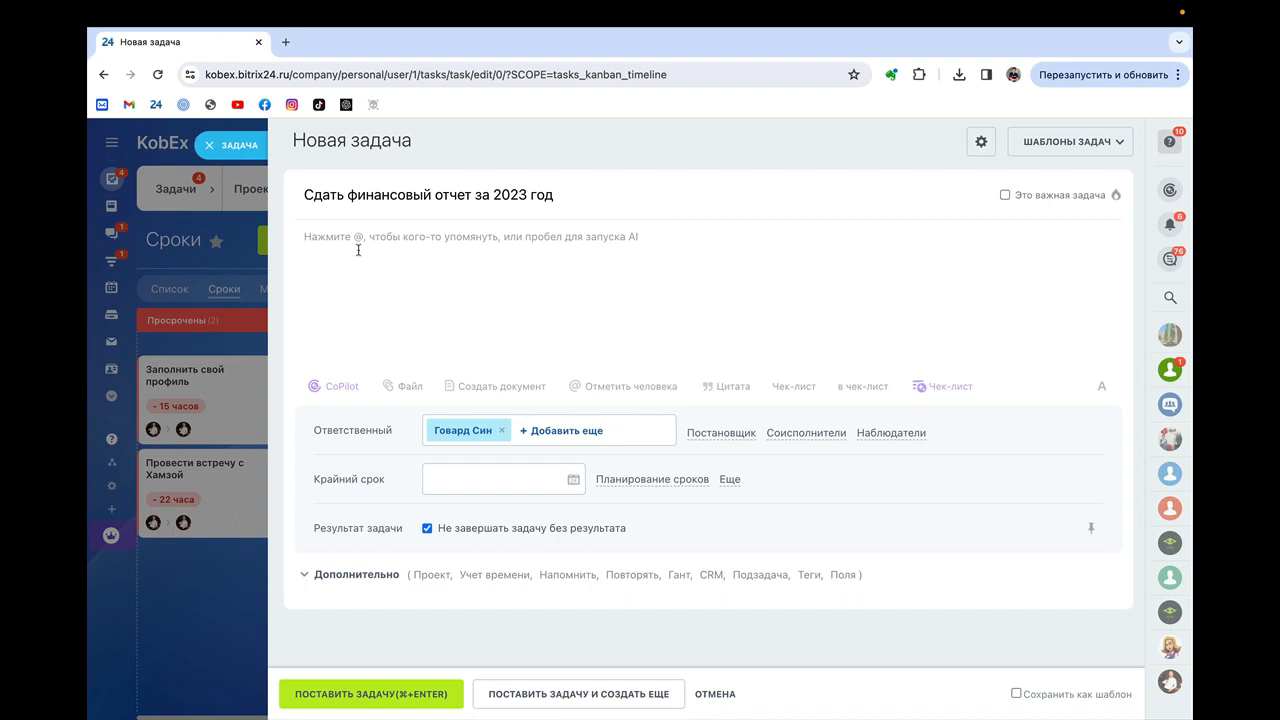
left_click(337, 243)
left_click(335, 241)
type("Сдать ")
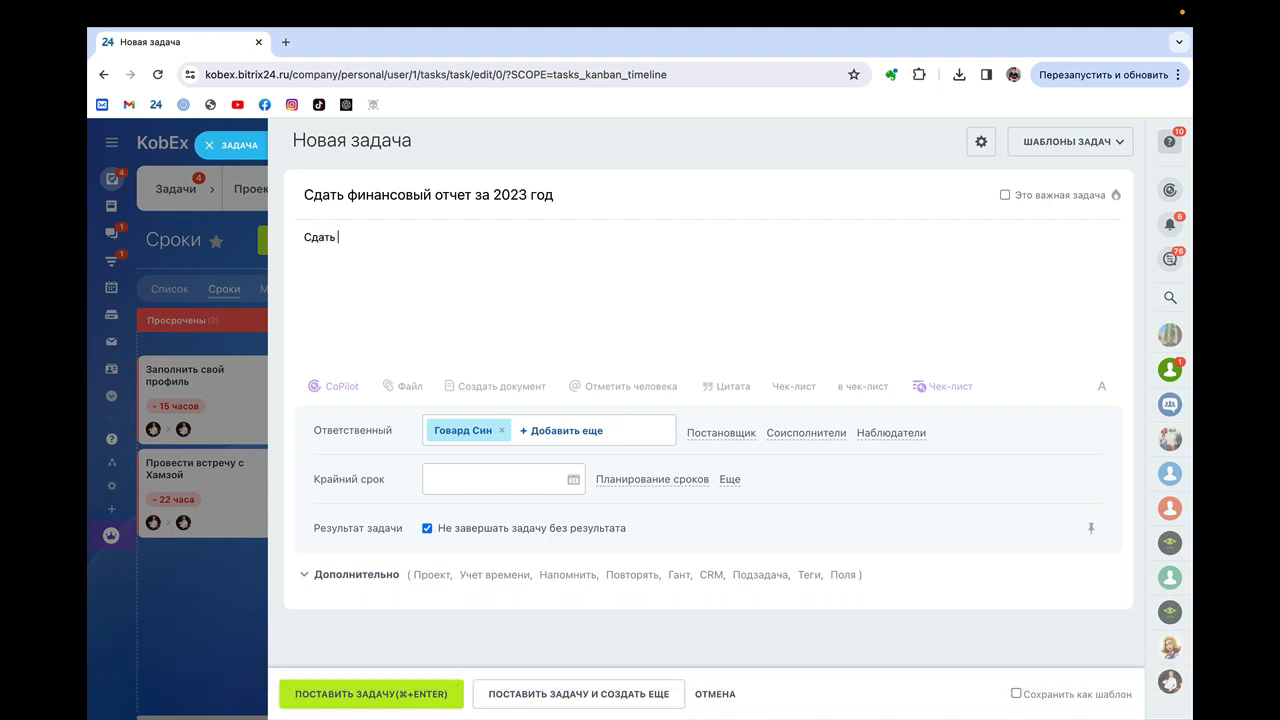
type("нужно отчет за 2023 год")
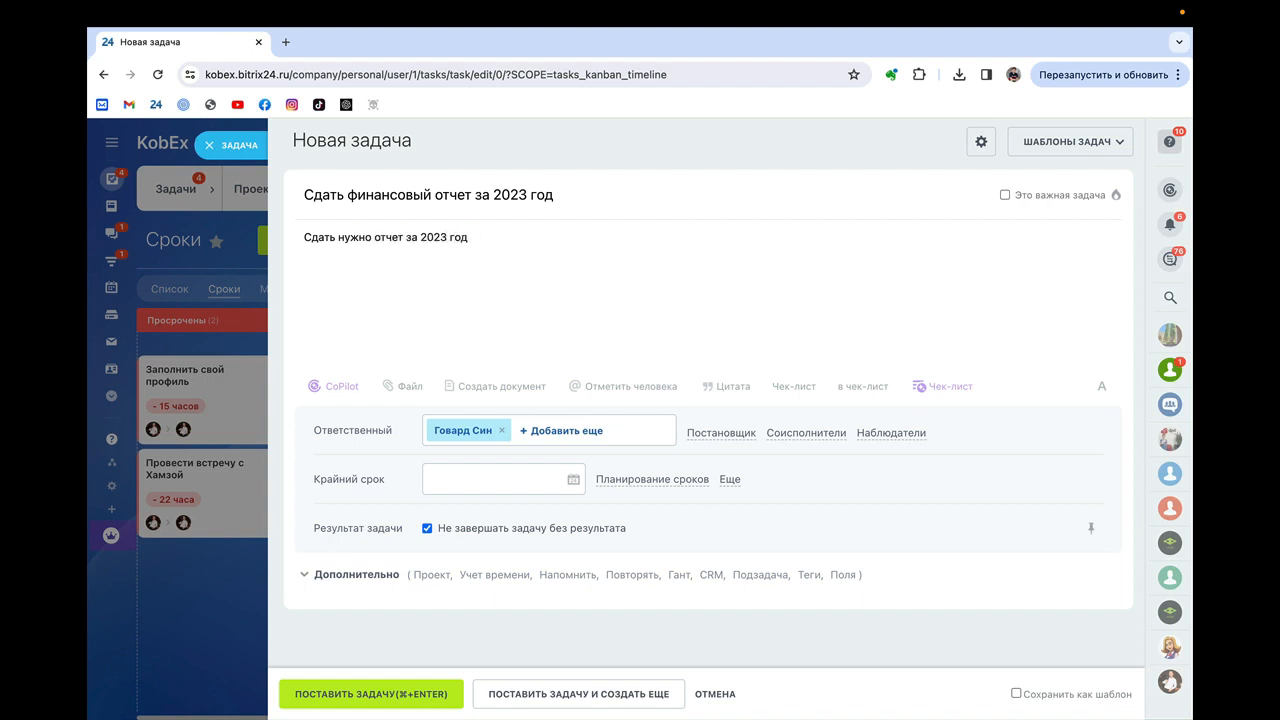
type(" с мая по декабрь по продажа")
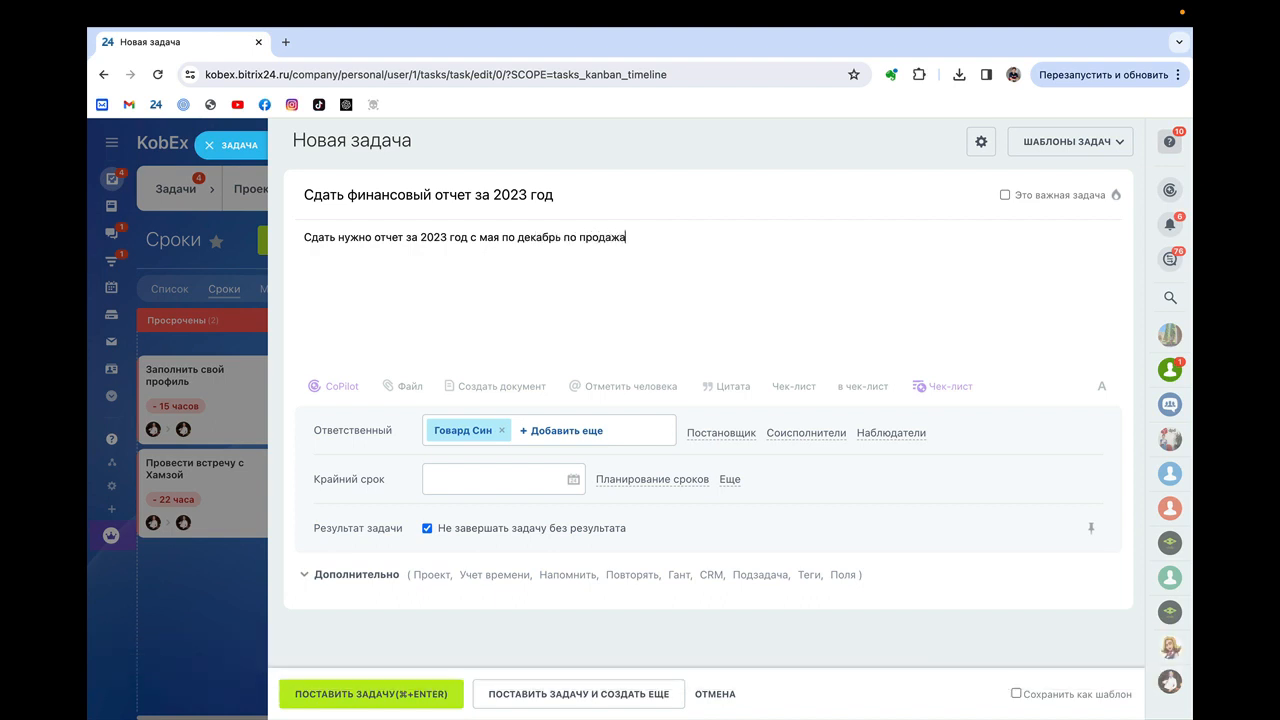
type("м и другим")
key("BackSpace")
key("BackSpace")
key("BackSpace")
key("BackSpace")
key("BackSpace")
key("BackSpace")
key("BackSpace")
key("BackSpace")
key("BackSpace")
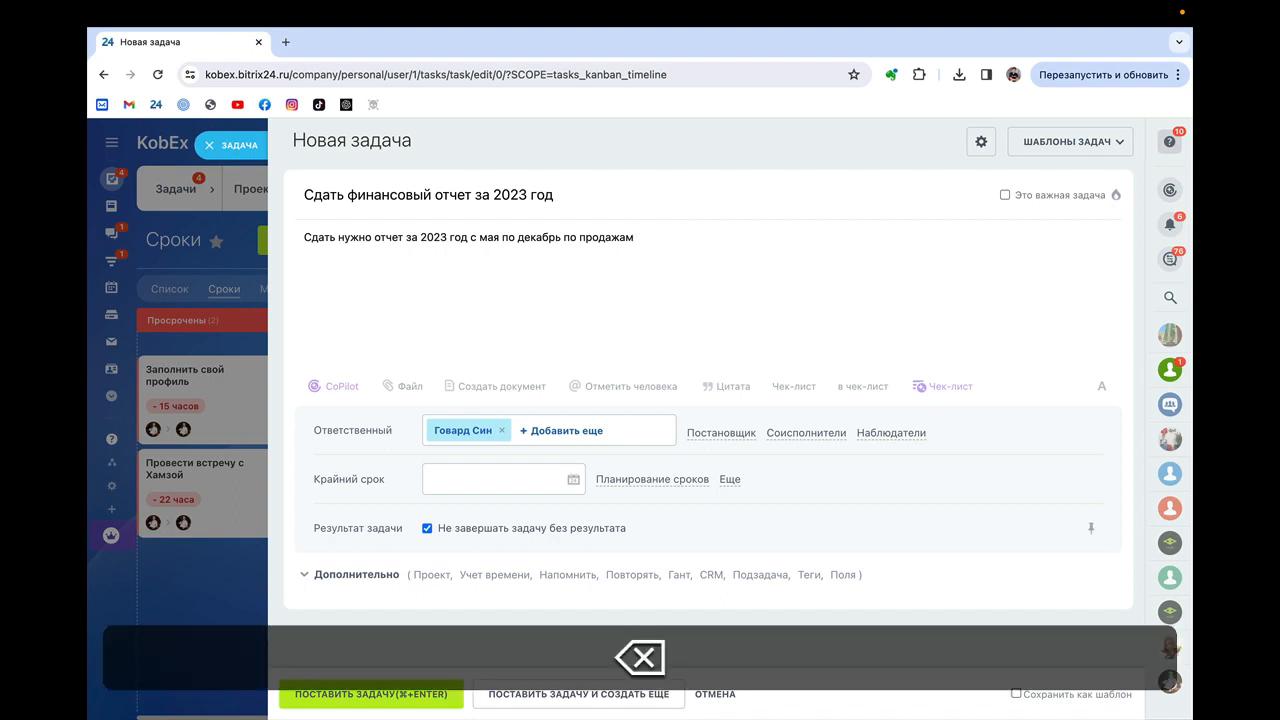
type(".")
key("shift")
key("shift+Return")
key("shift")
key("super+space")
type("\"")
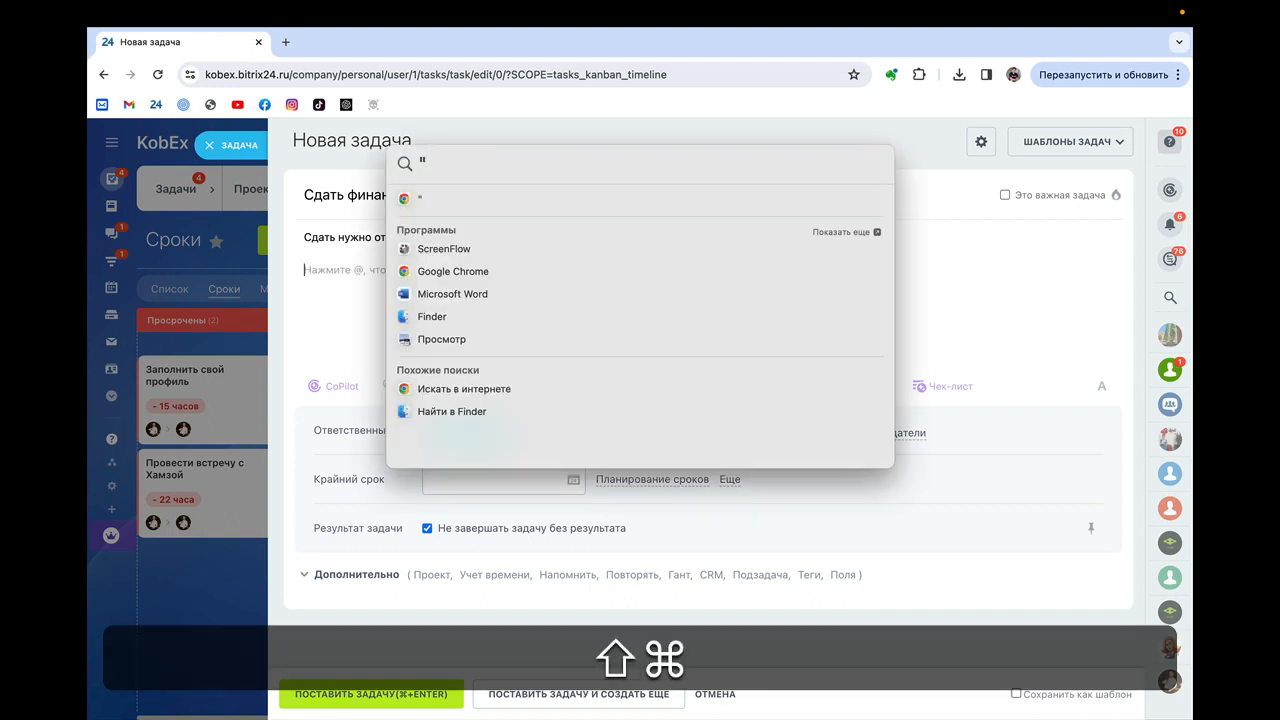
key("BackSpace")
key("ctrl+space")
type("@")
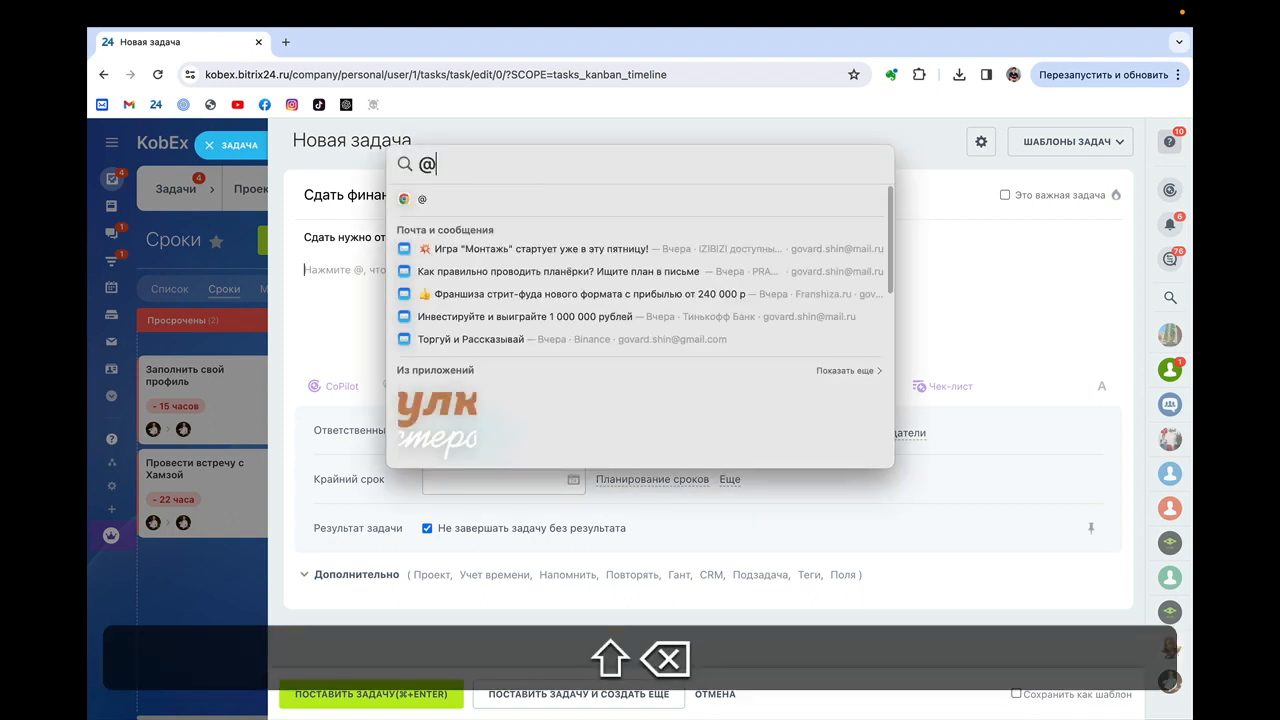
key("Escape")
- Mention the second and fourth suggested colleagues on the new line of the description
type("@")
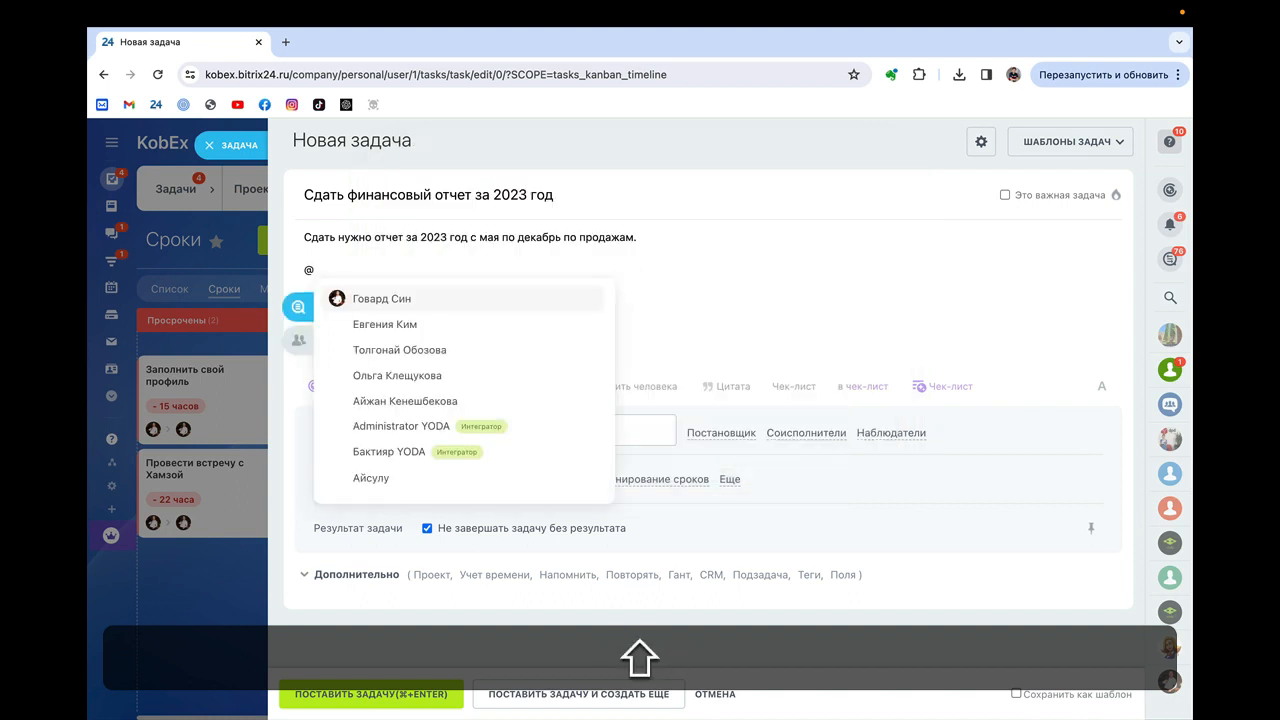
left_click(376, 326)
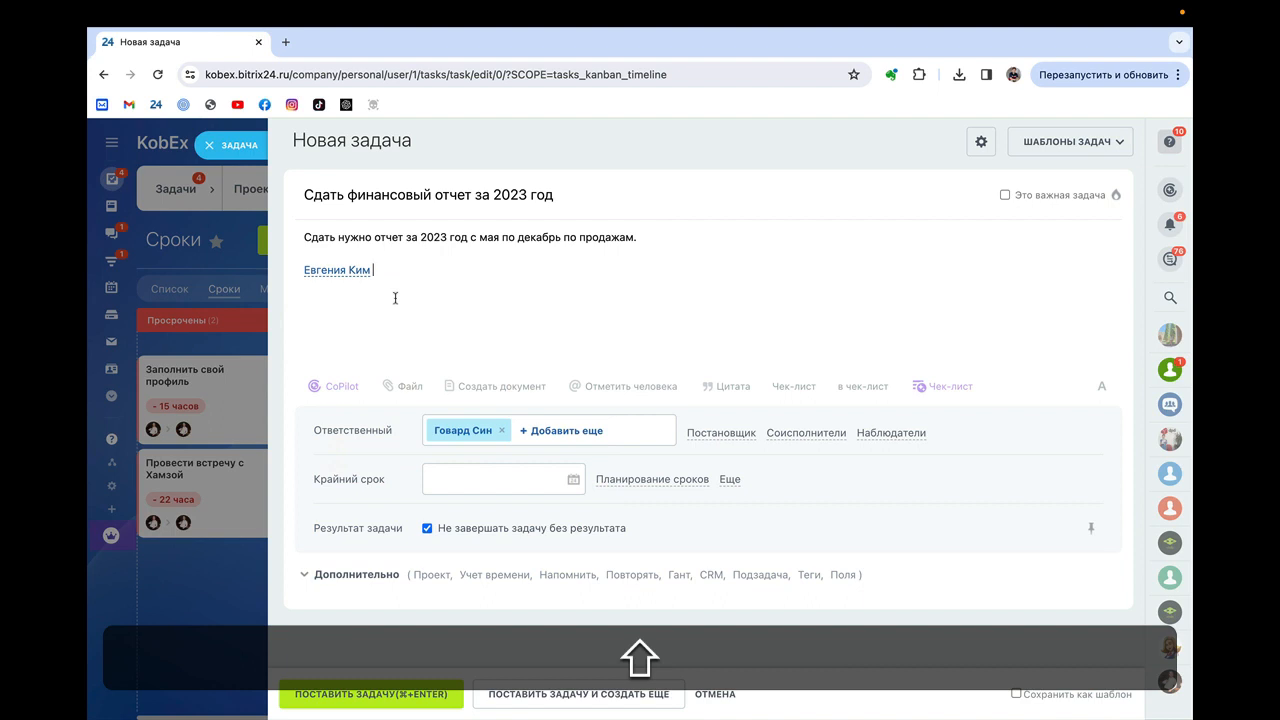
type("@")
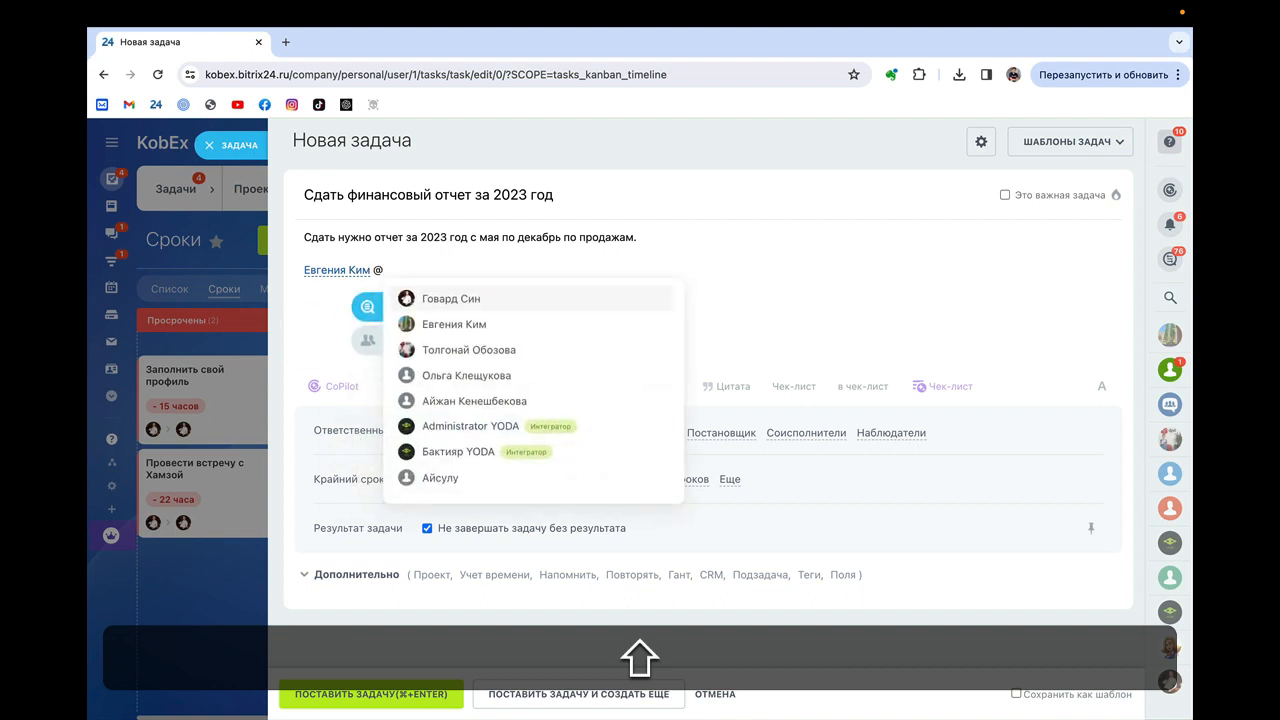
left_click(448, 372)
type("gjlrk")
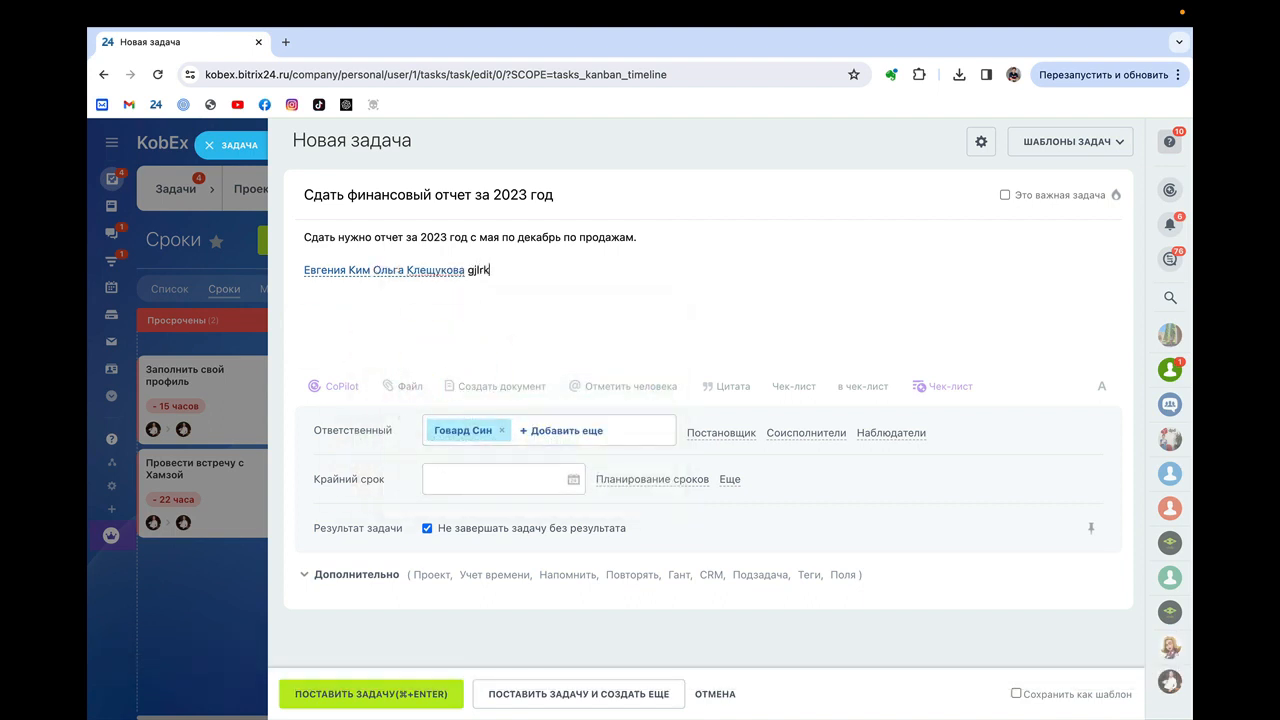
type(".xbntcm r")
key("BackSpace")
key("BackSpace")
key("BackSpace")
key("BackSpace")
key("BackSpace")
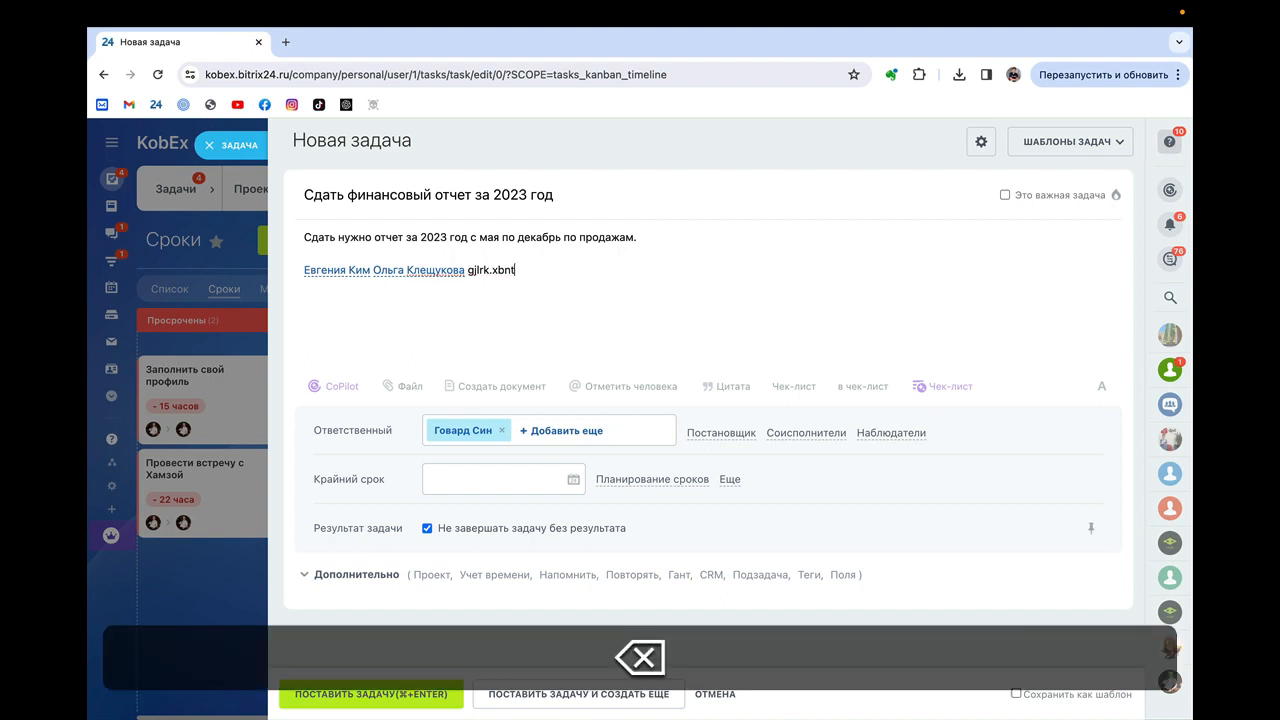
key("BackSpace")
key("BackSpace")
key("BackSpace")
key("BackSpace")
key("BackSpace")
key("BackSpace")
key("BackSpace")
key("BackSpace")
key("BackSpace")
key("BackSpace")
type("опдк")
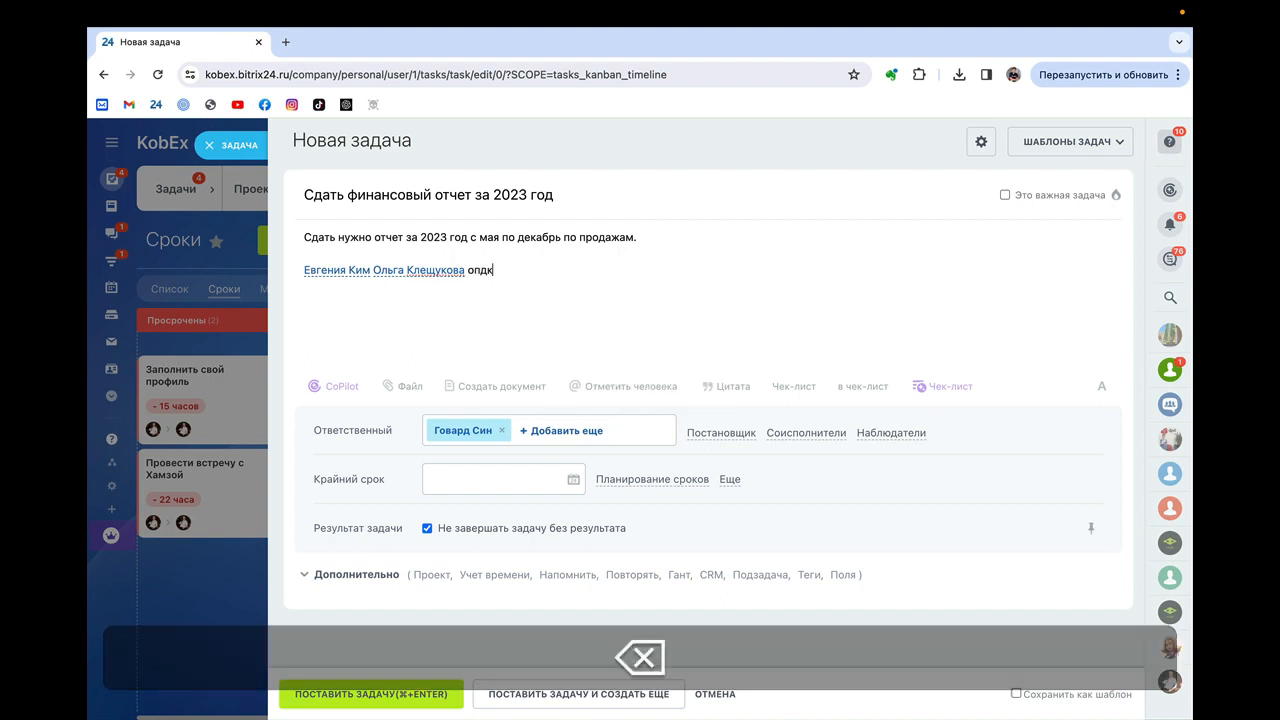
type("люч")
key("BackSpace")
key("BackSpace")
key("BackSpace")
key("BackSpace")
key("BackSpace")
key("BackSpace")
key("BackSpace")
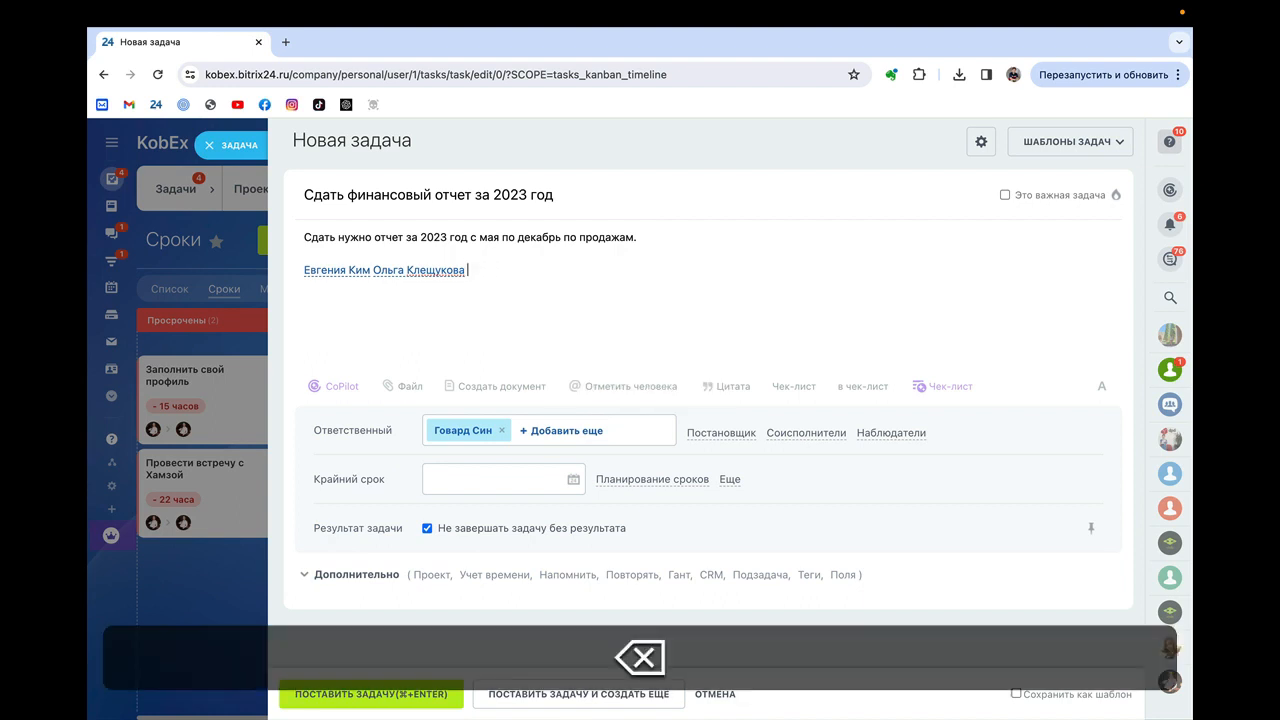
- Add the text "подключитесь к задаче" after the two mentions in the description
type("подключи")
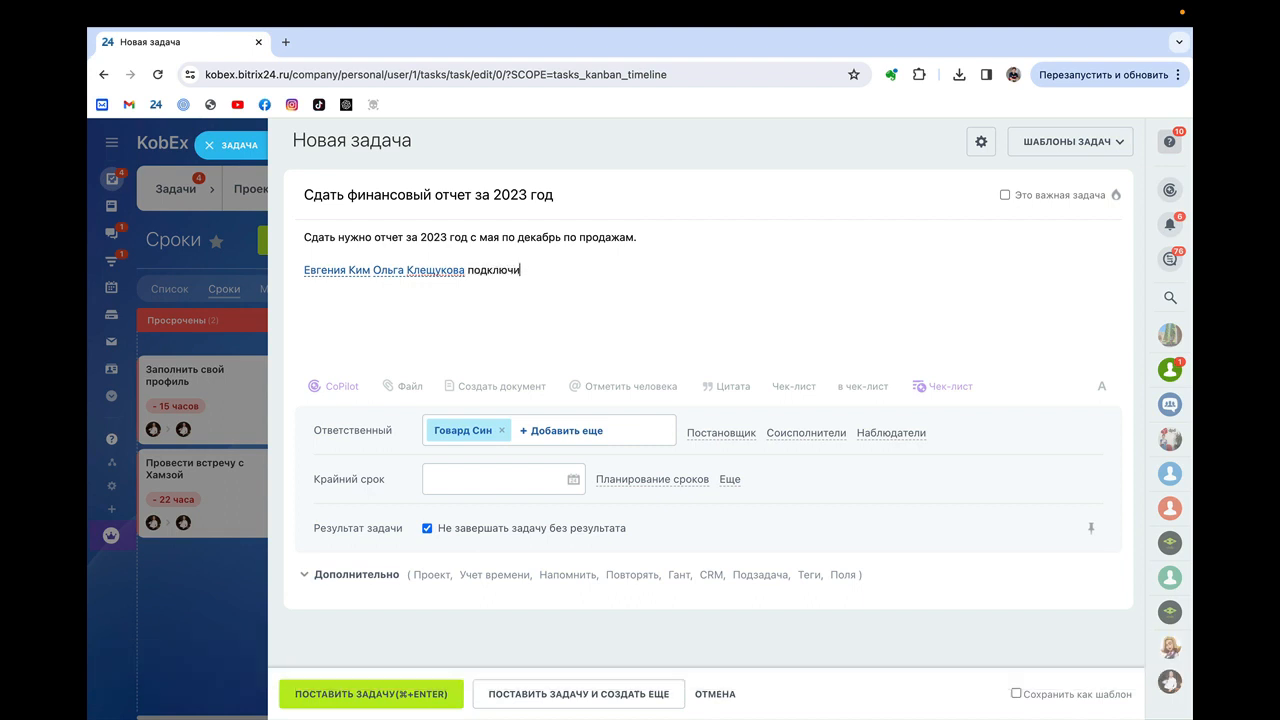
type("тесь к зада")
key("BackSpace")
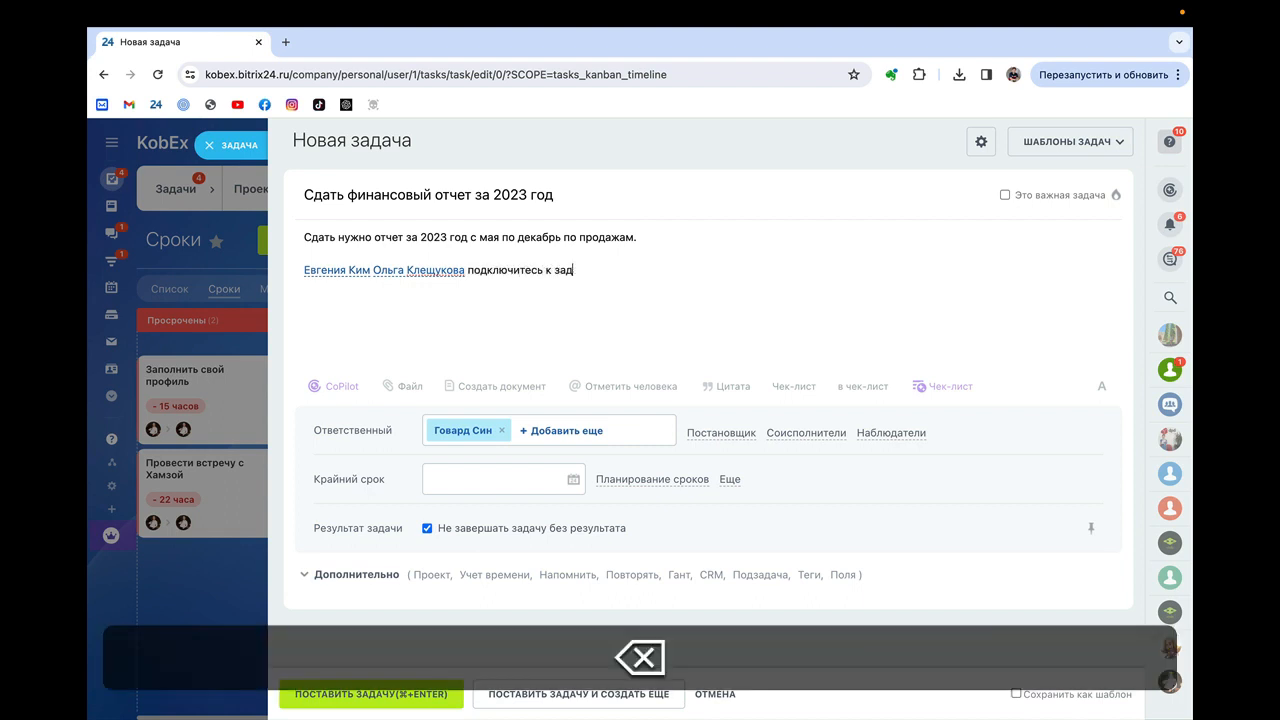
type("че")
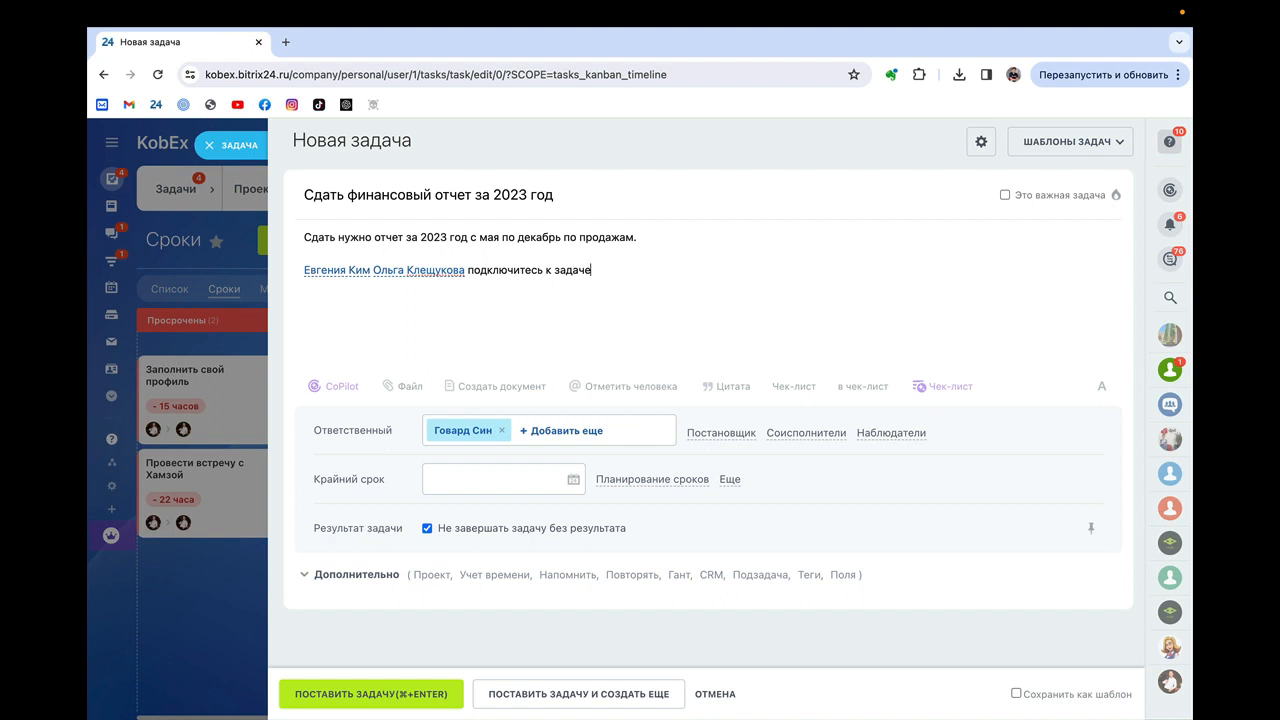
- Delete the first colleague's mention and the blank line above it, keeping the second mention in the description
left_click(371, 270)
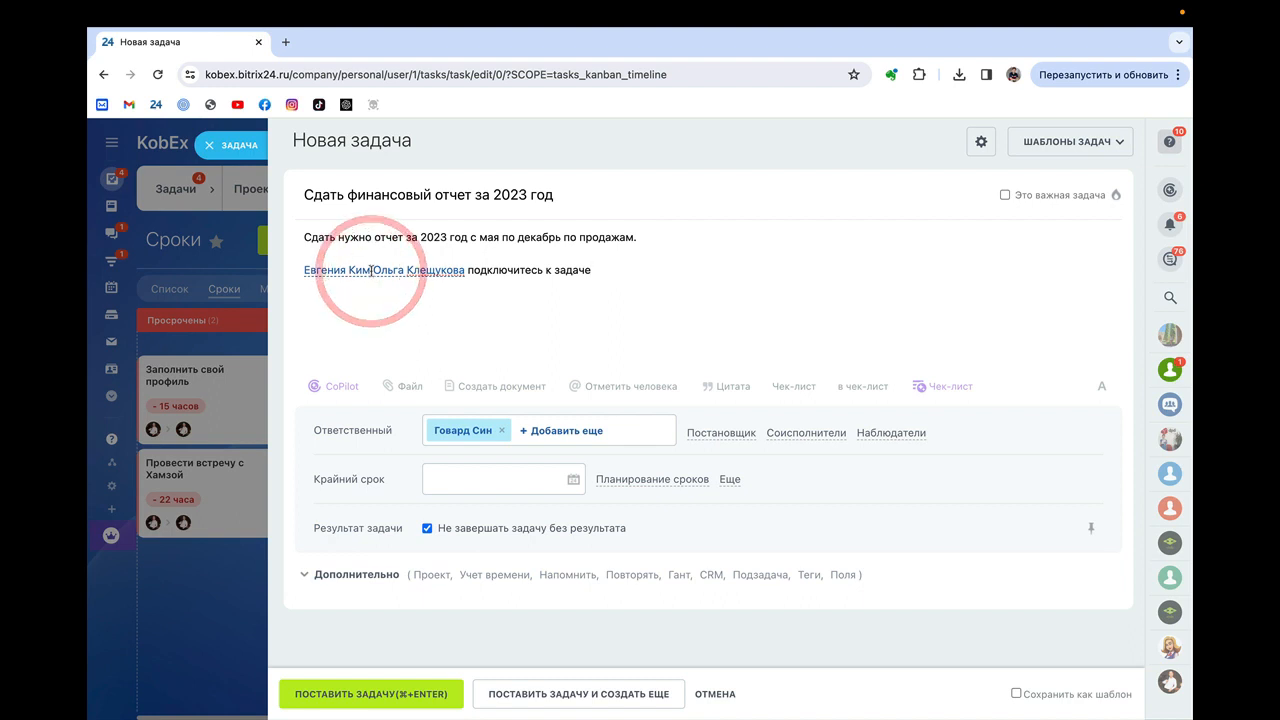
key("BackSpace")
key("BackSpace")
key("BackSpace")
key("BackSpace")
key("BackSpace")
key("BackSpace")
key("BackSpace")
key("BackSpace")
key("BackSpace")
key("BackSpace")
key("BackSpace")
key("BackSpace")
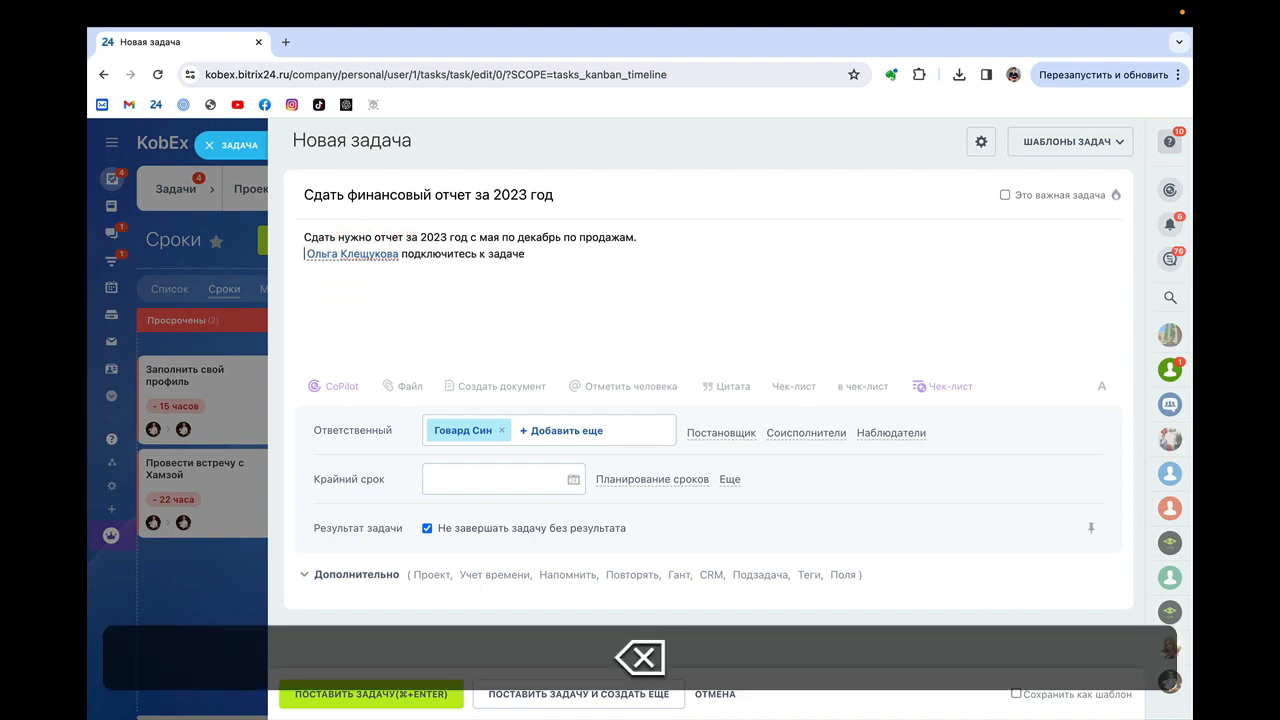
left_click(521, 355)
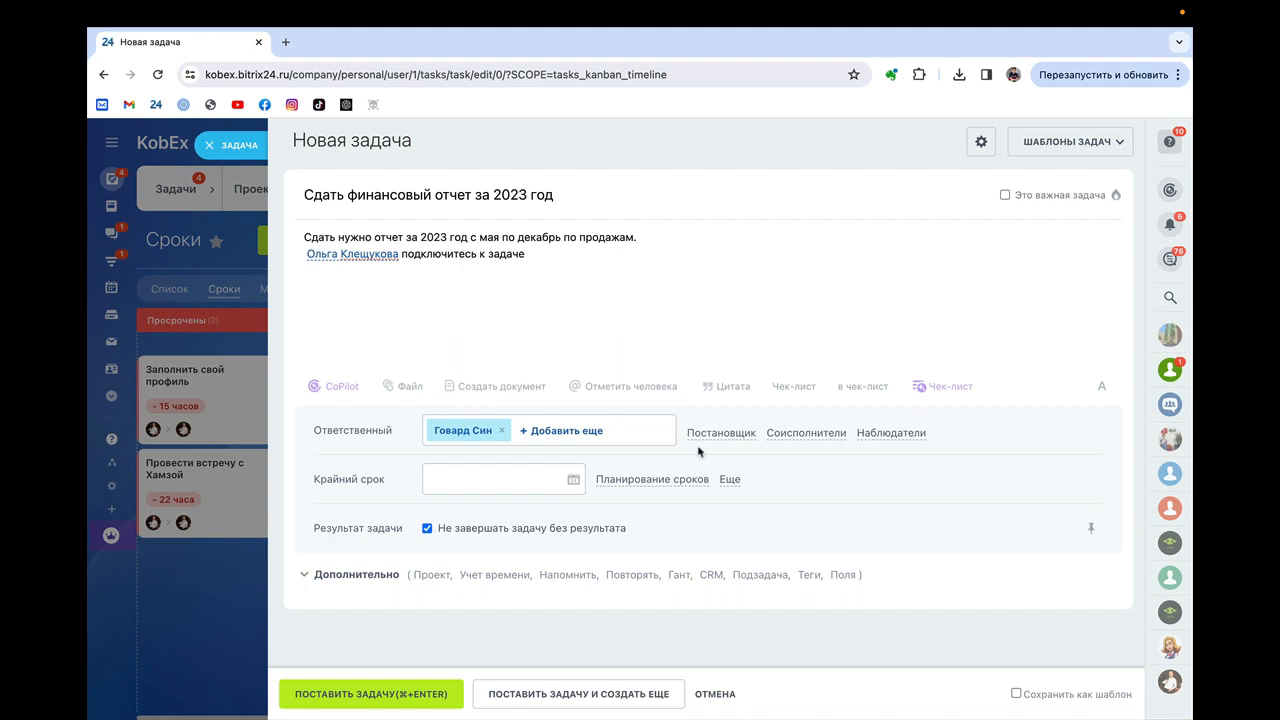
- Show the Соисполнители field and replace the responsible person with the second colleague in the list
left_click(798, 433)
left_click(502, 430)
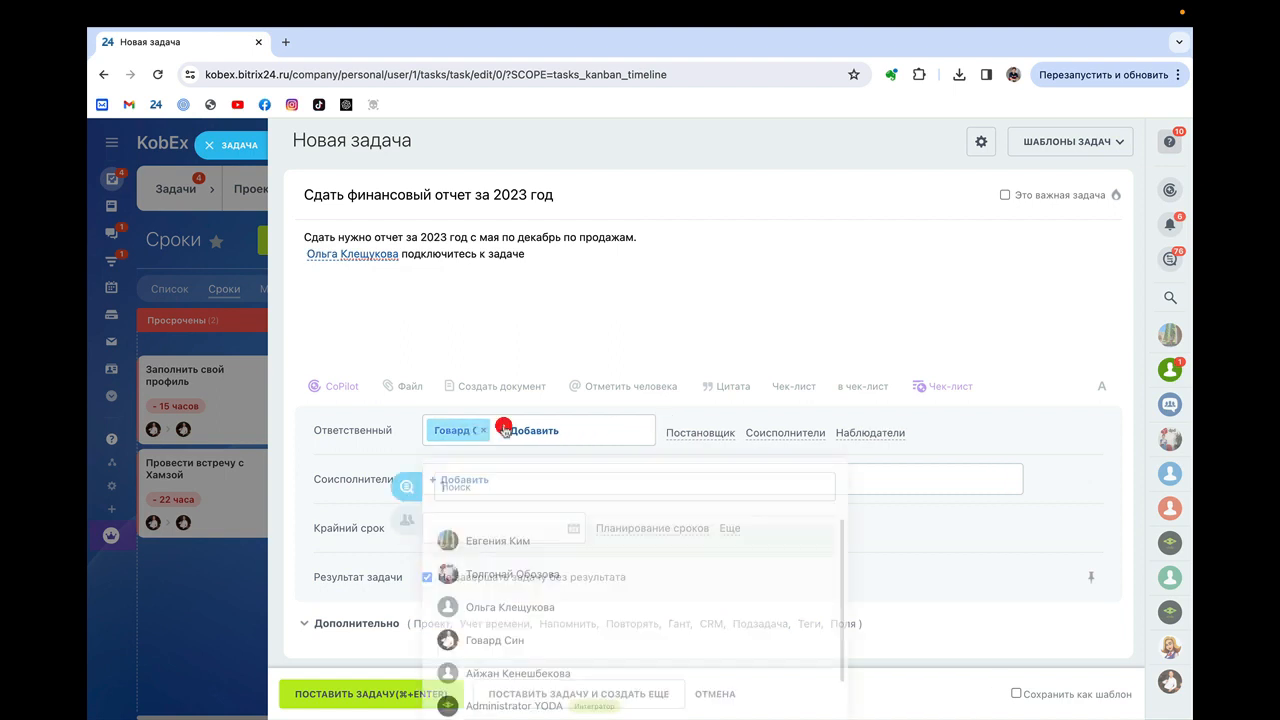
left_click(491, 564)
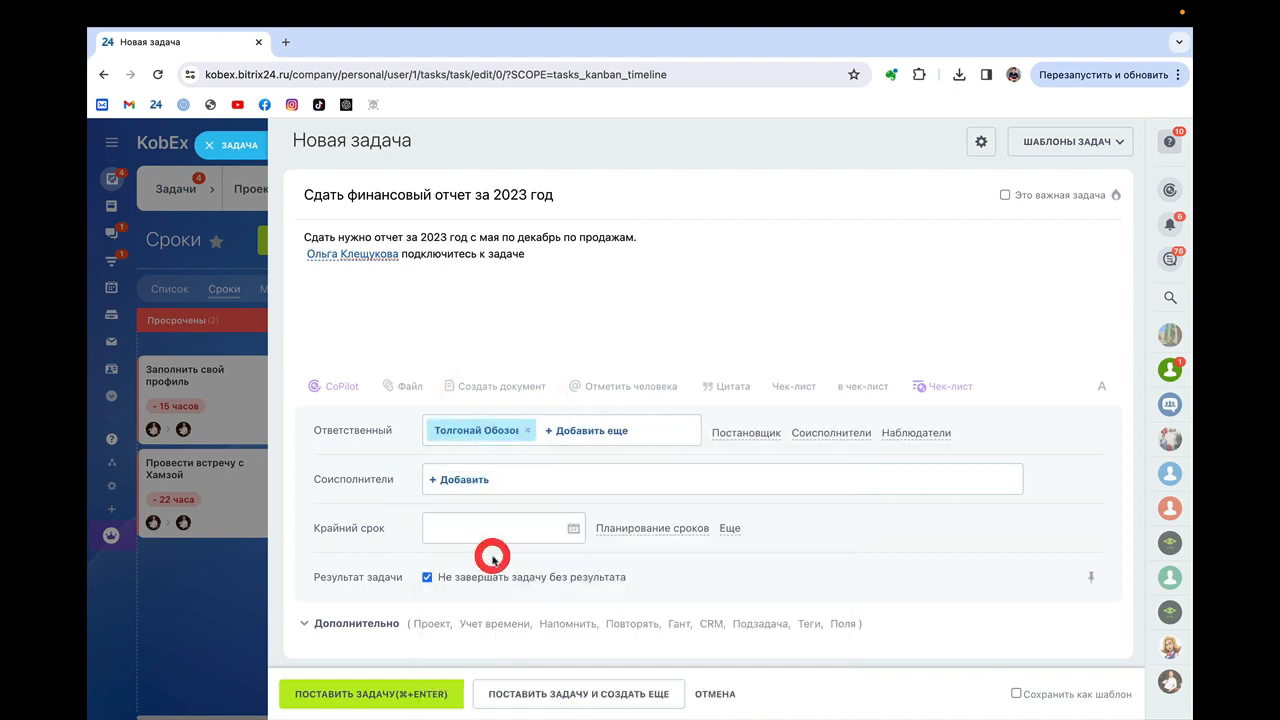
- Add the colleague mentioned in the description as a co-executor of the task
left_click(466, 480)
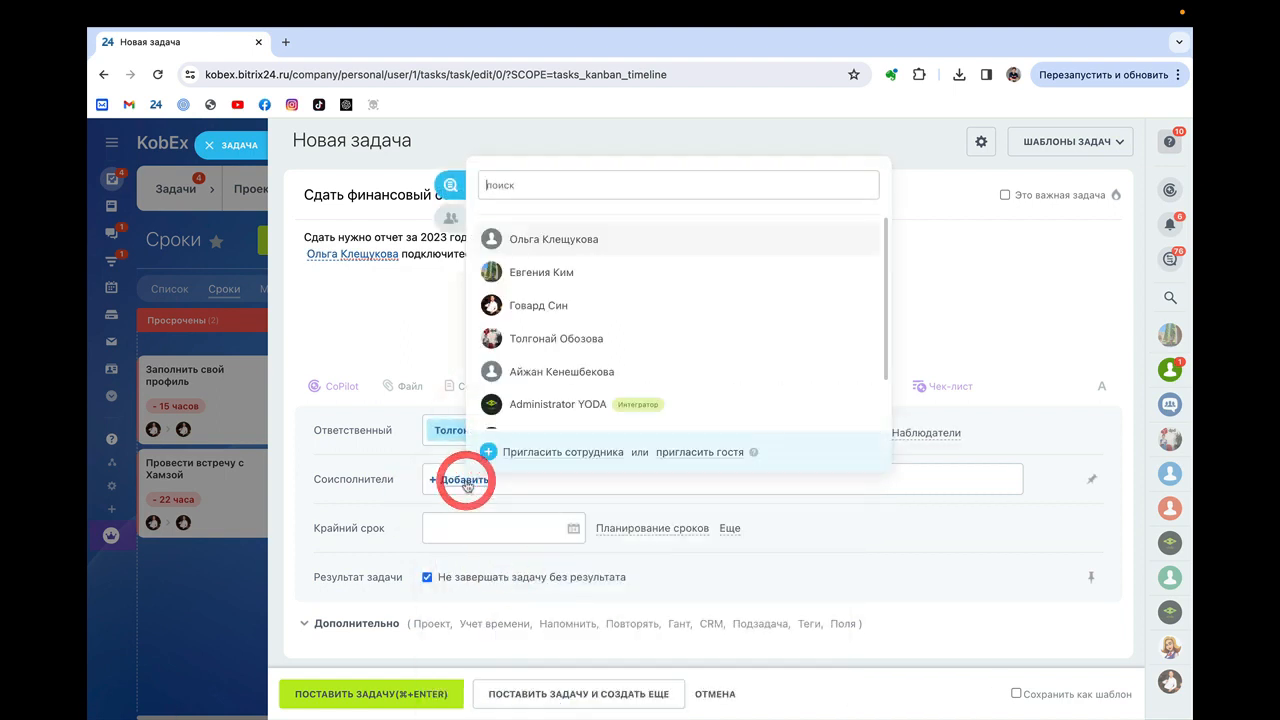
left_click(543, 240)
left_click(913, 302)
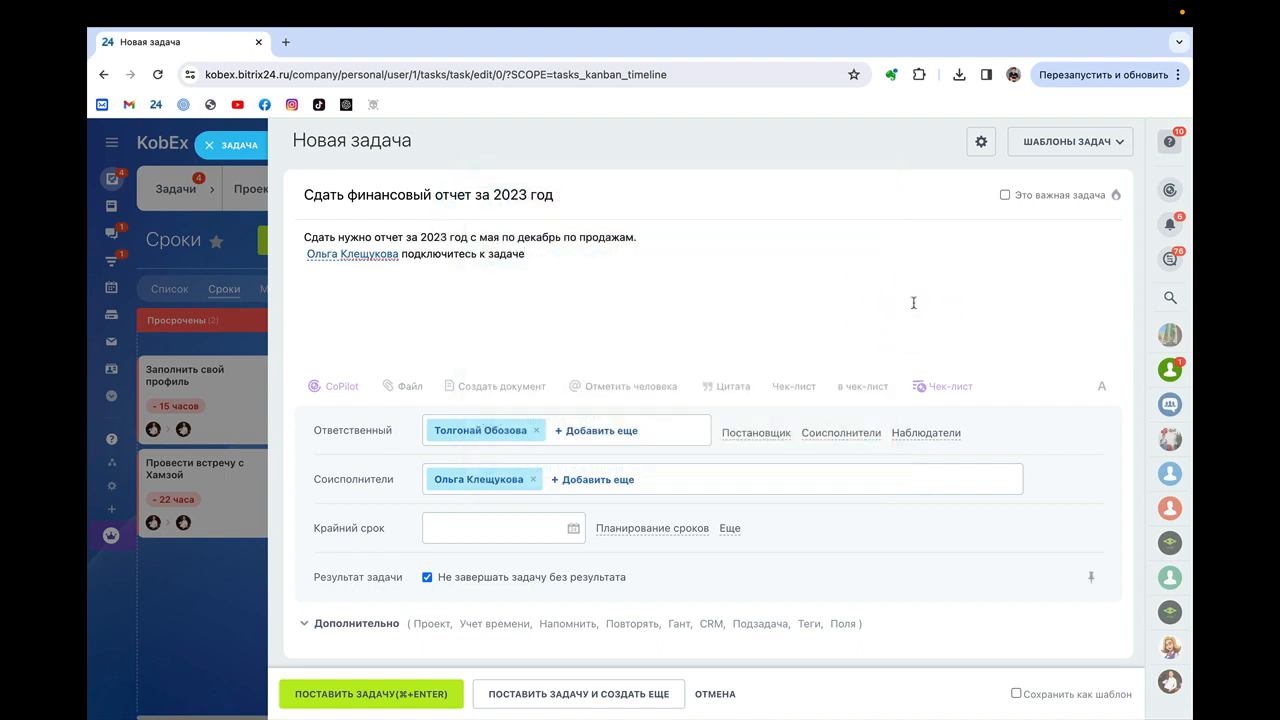
- Add the first listed colleague as a second responsible person and remove the co-executor from the task
left_click(618, 430)
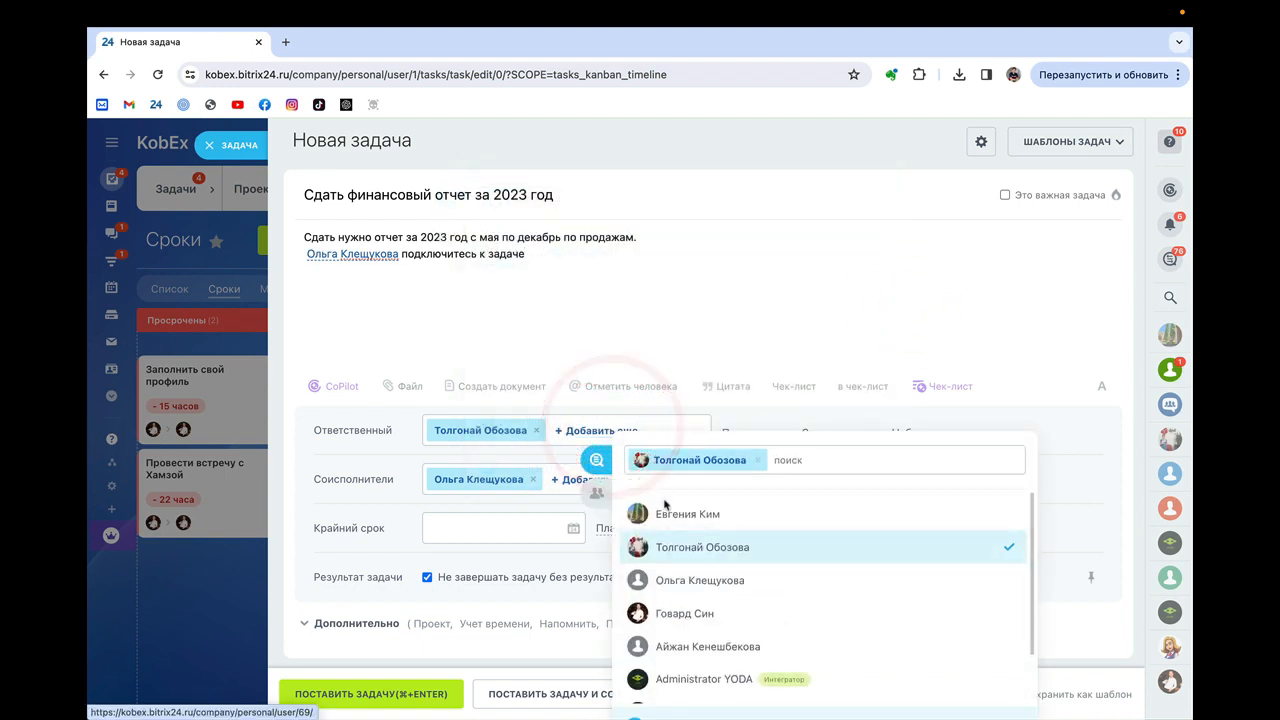
left_click(664, 510)
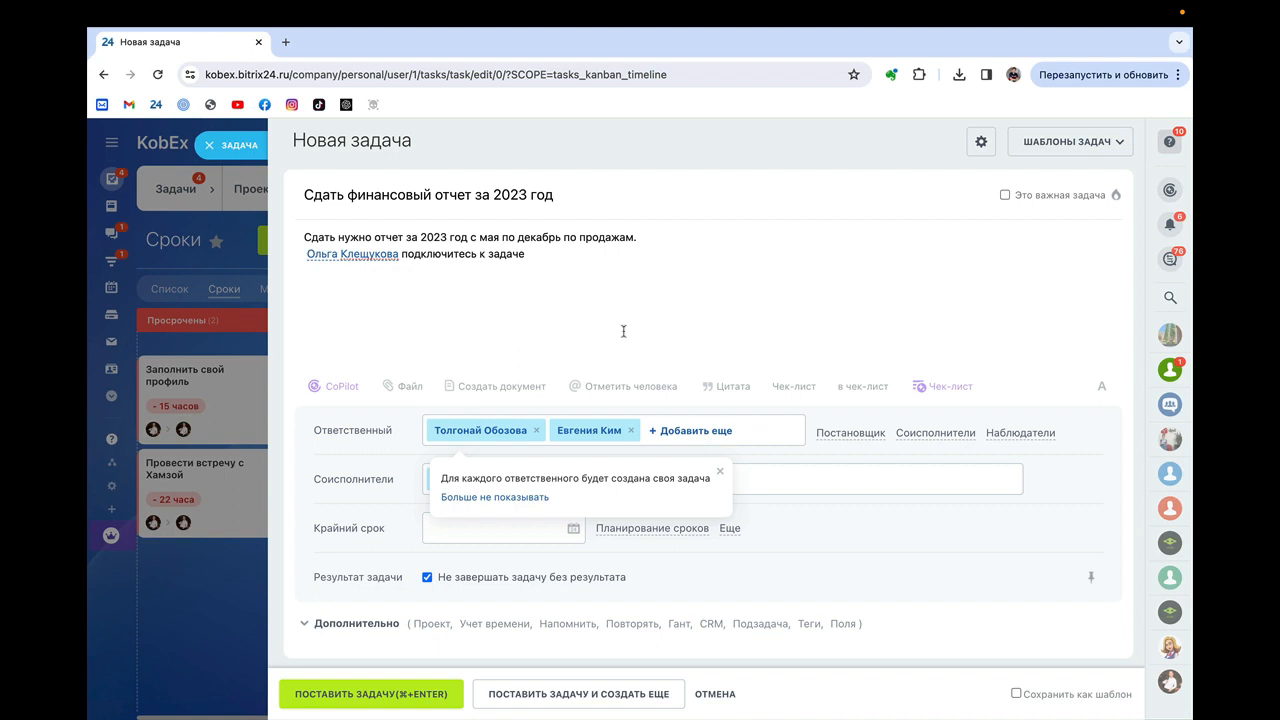
left_click(766, 577)
left_click(532, 479)
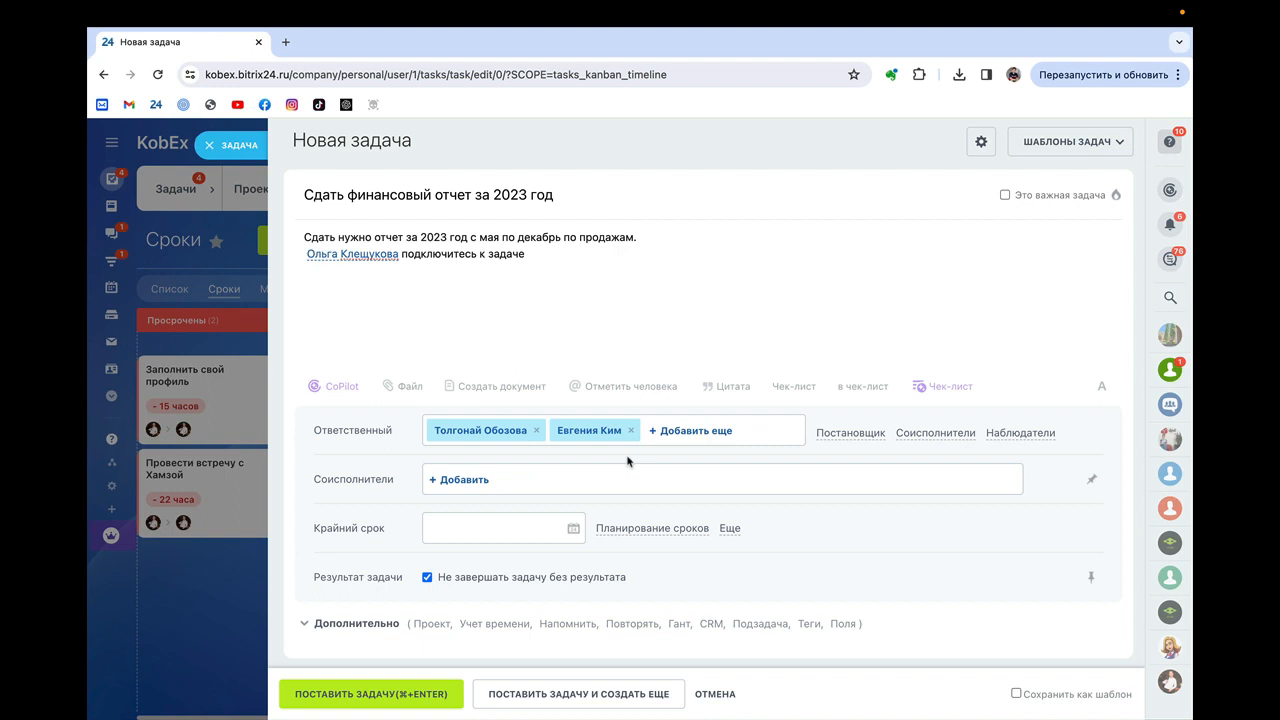
- Show the Наблюдатели and Постановщик fields in the task form without choosing an observer
left_click(1020, 433)
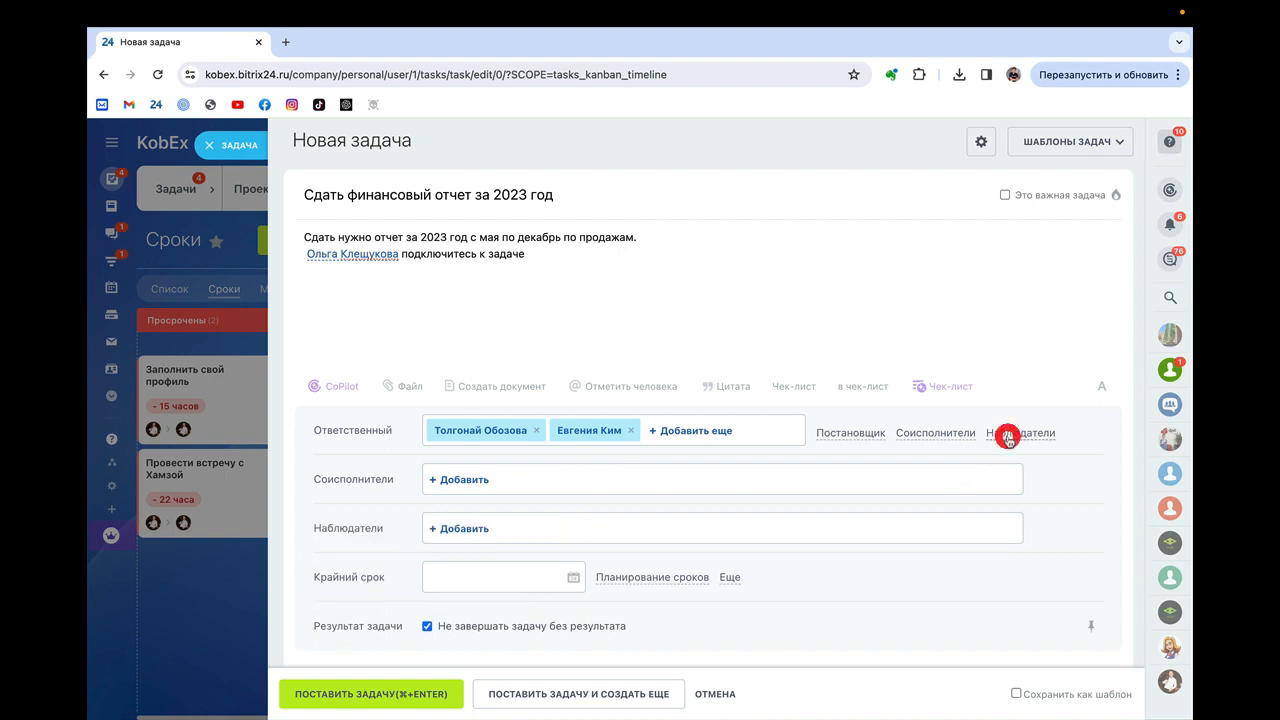
left_click(459, 529)
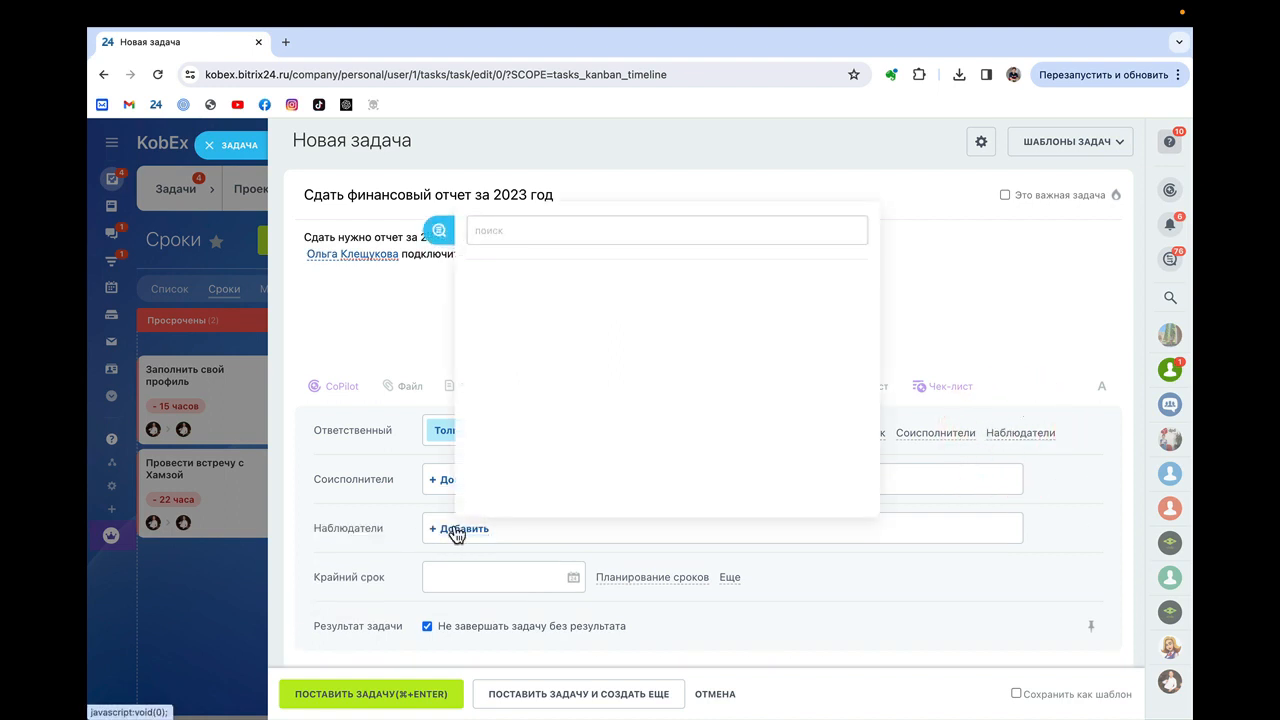
left_click(1045, 537)
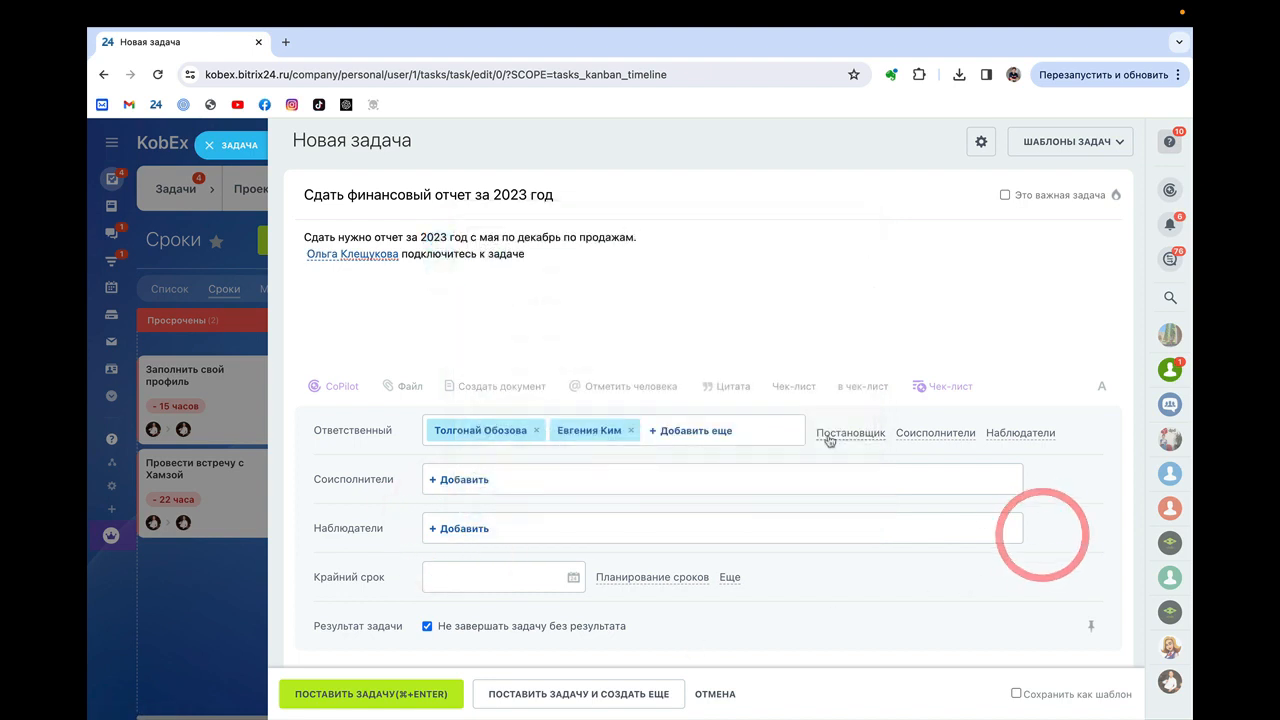
left_click(828, 440)
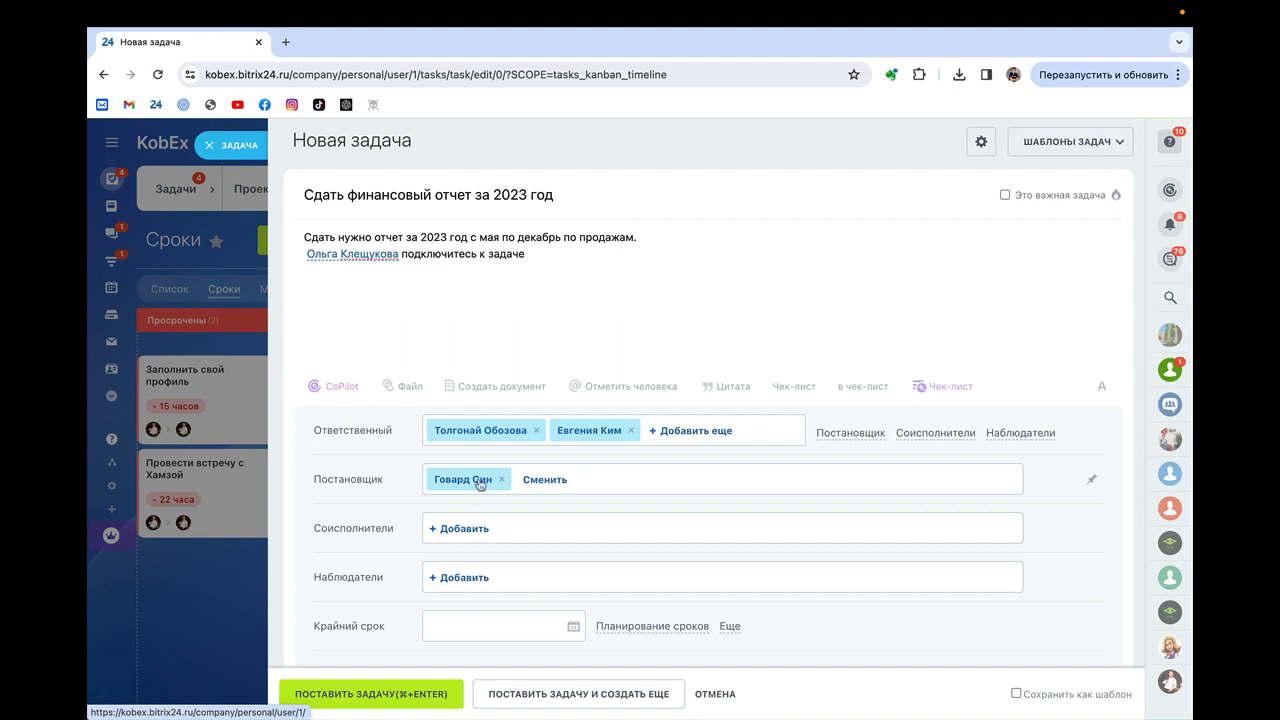
- Add the colleague mentioned in the description to the task's Соисполнители field again
left_click(457, 530)
left_click(563, 287)
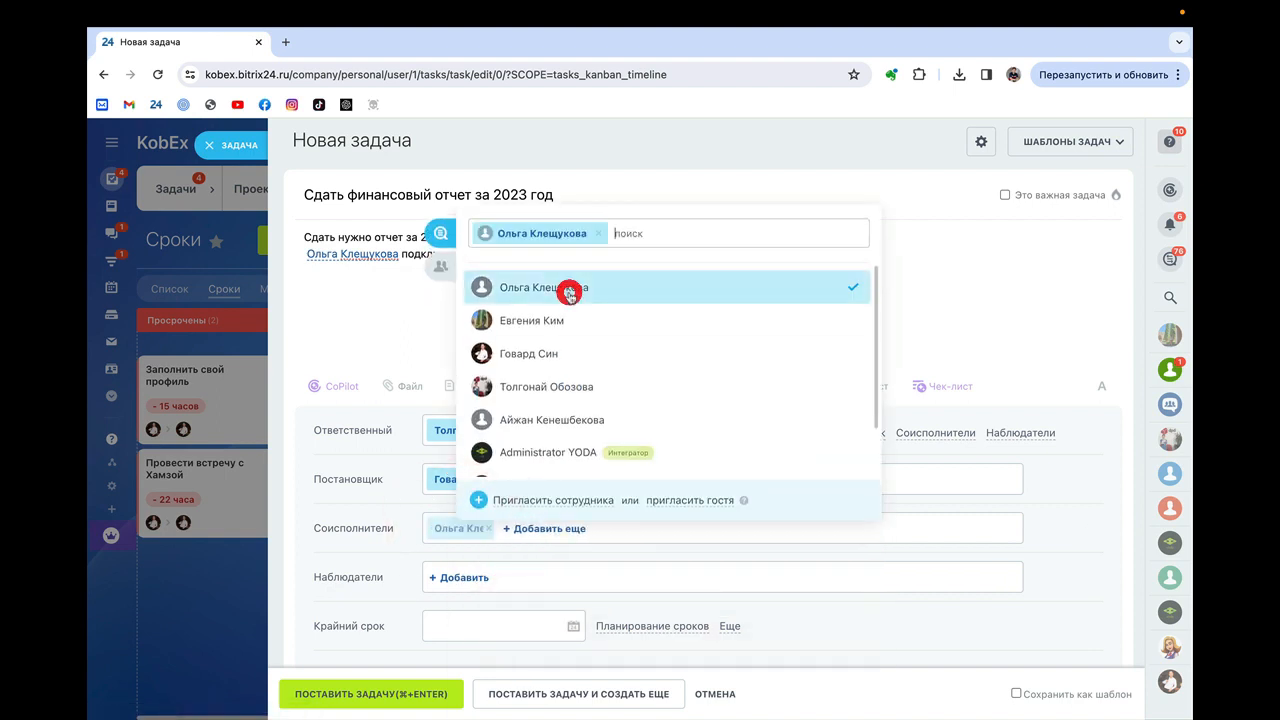
left_click(1054, 533)
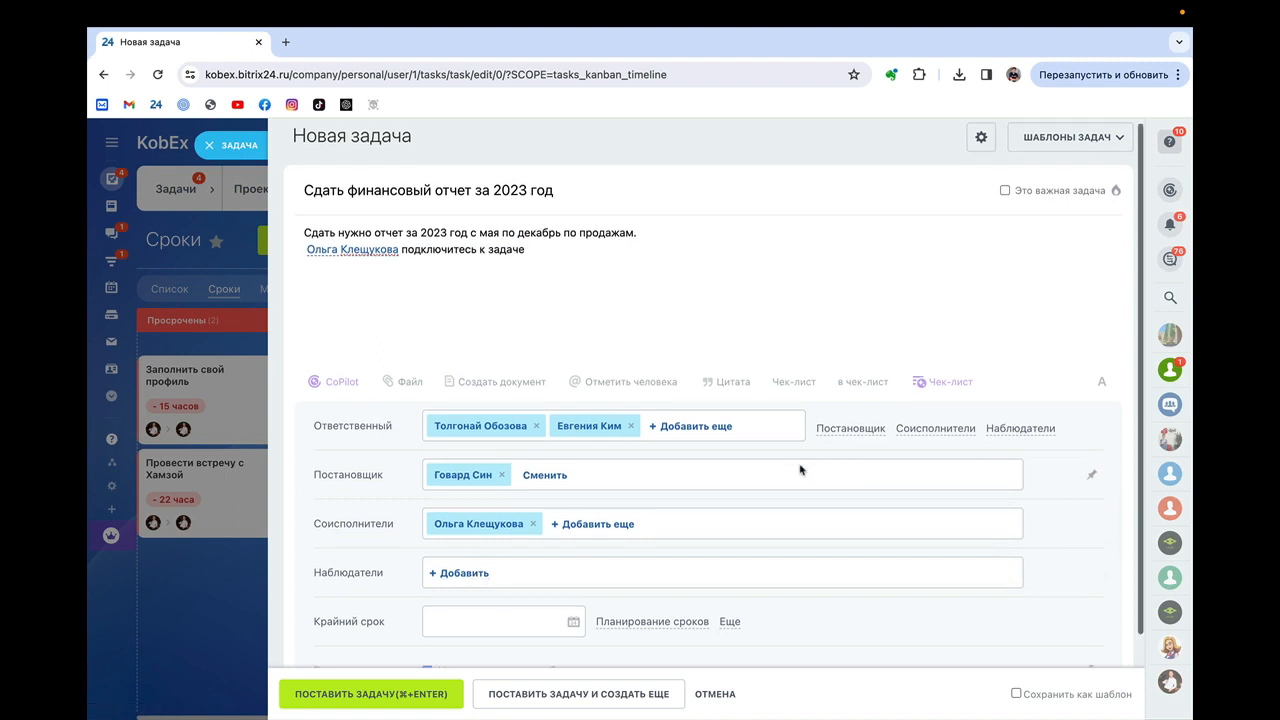
- Show the task's file attachment options and download the photo sent today in the chat with the second responsible colleague
scroll(800, 470, "down", 2)
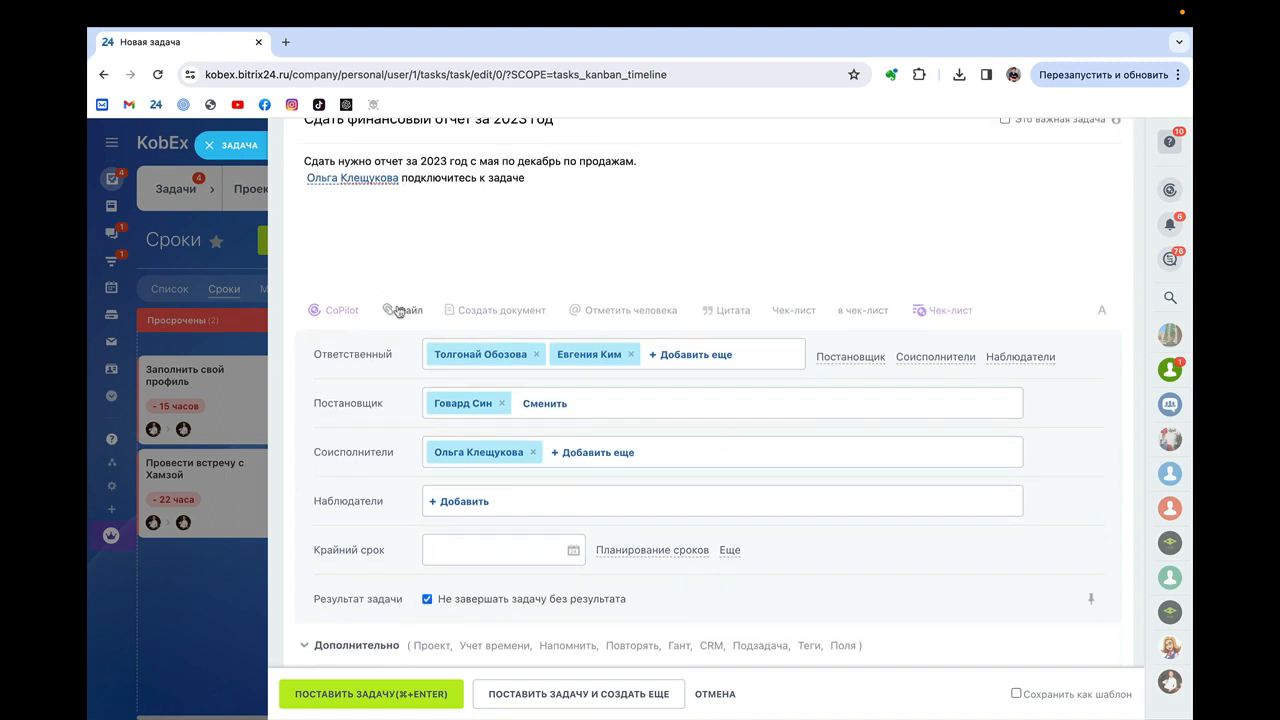
left_click(399, 311)
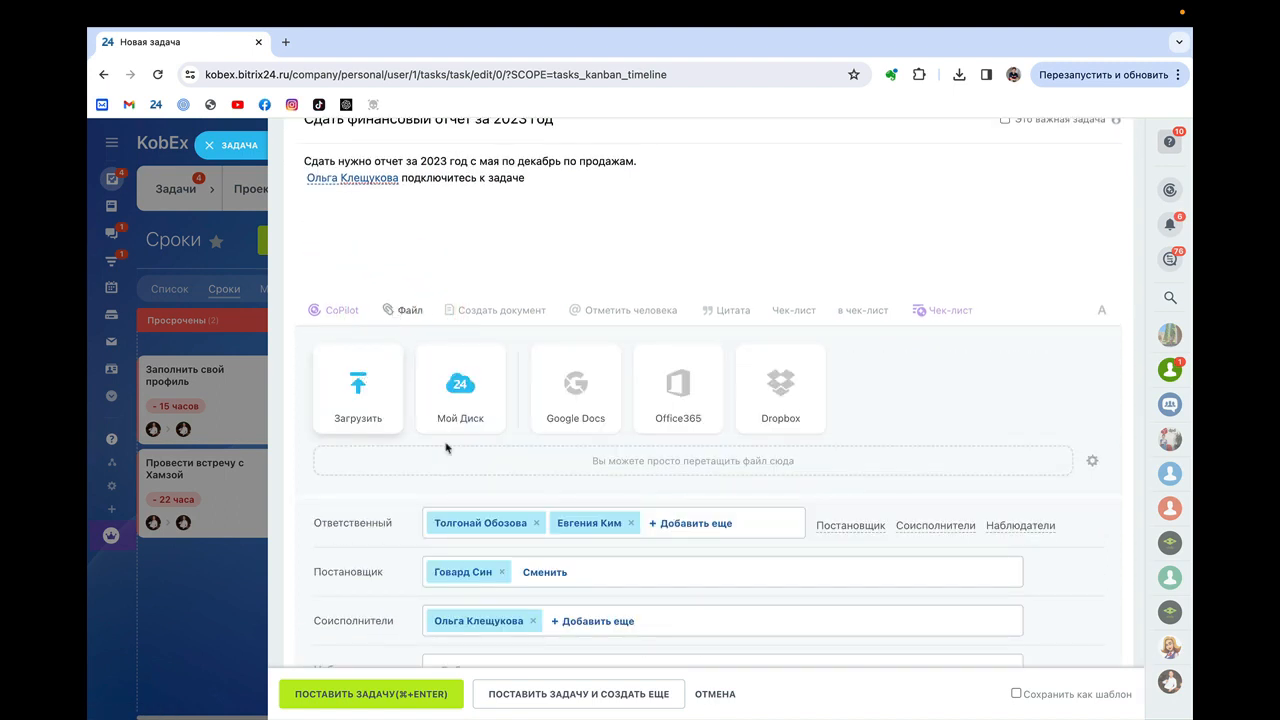
left_click(1175, 341)
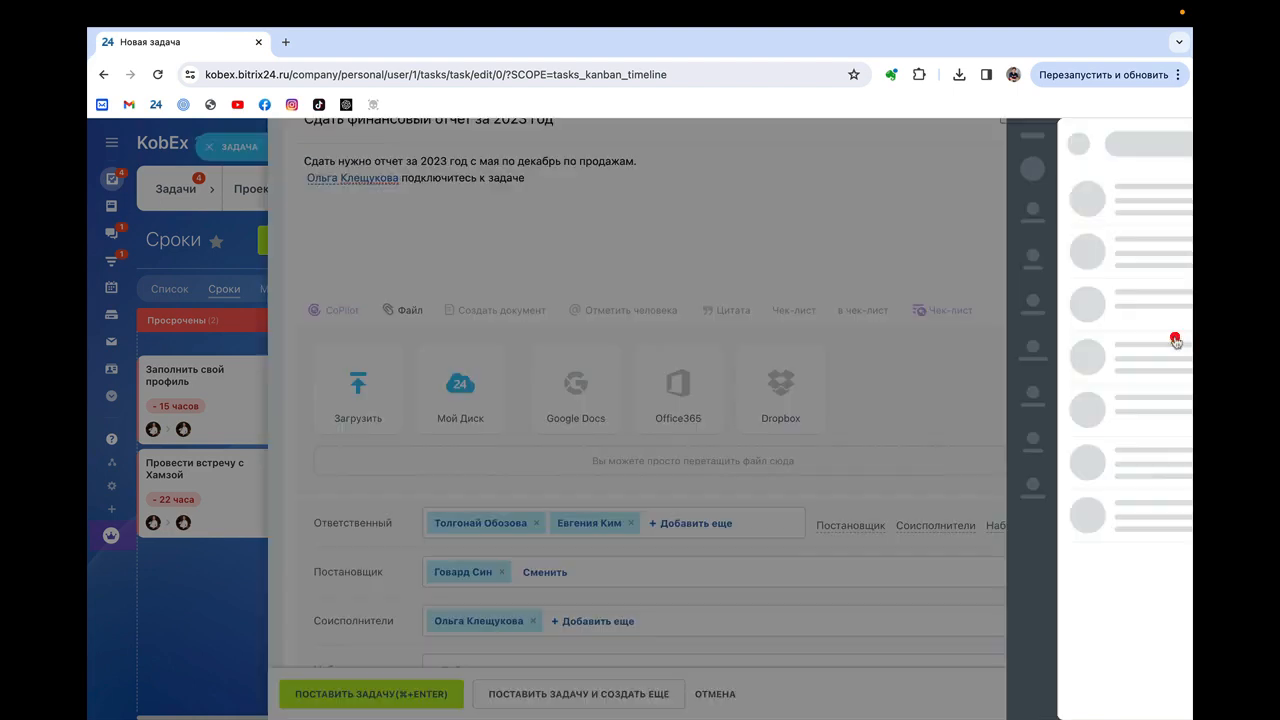
left_click(840, 408)
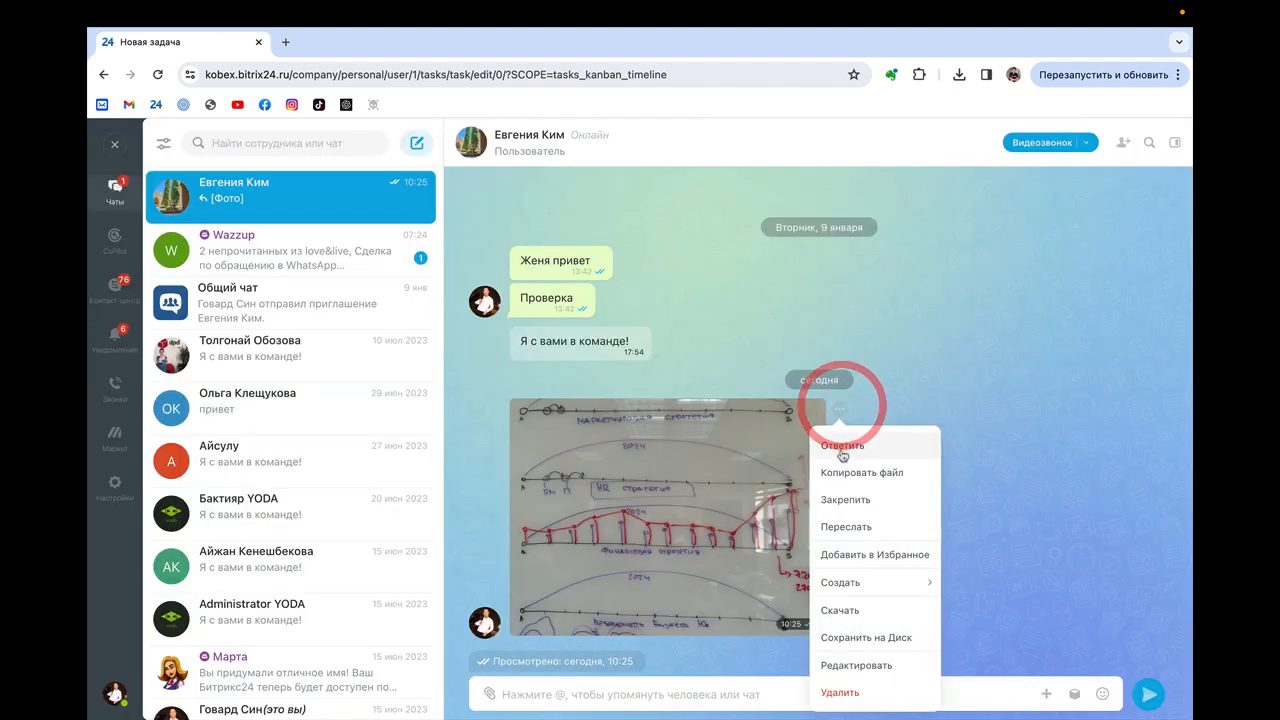
left_click(842, 607)
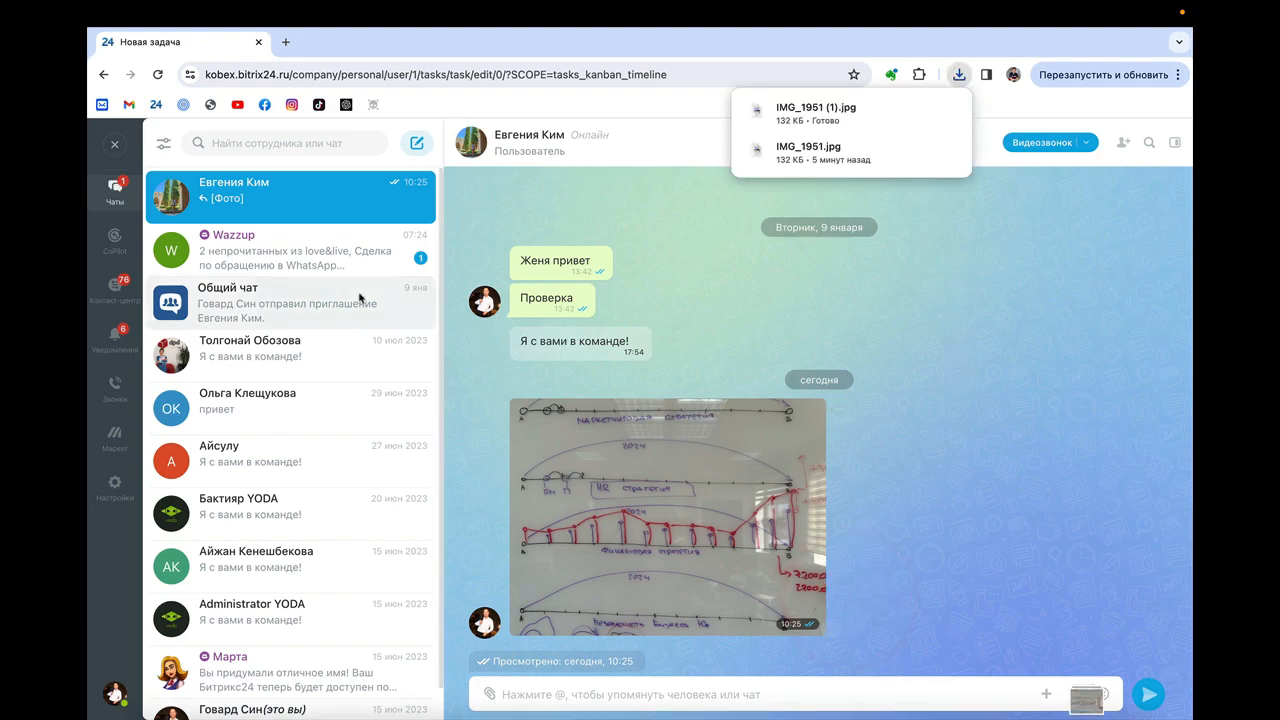
- Return to the task form and upload IMG_1951.jpg from the Загрузки folder as an attachment
left_click(115, 145)
left_click(372, 384)
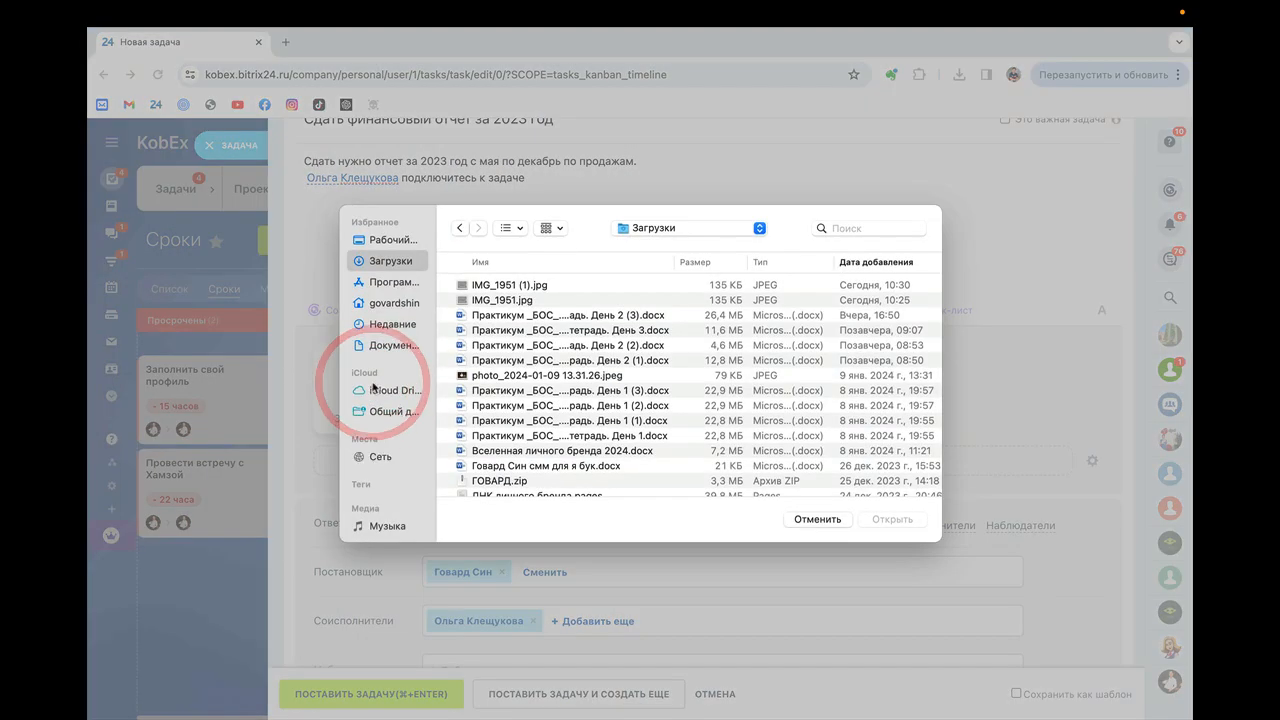
left_click(538, 299)
key("space")
key("space")
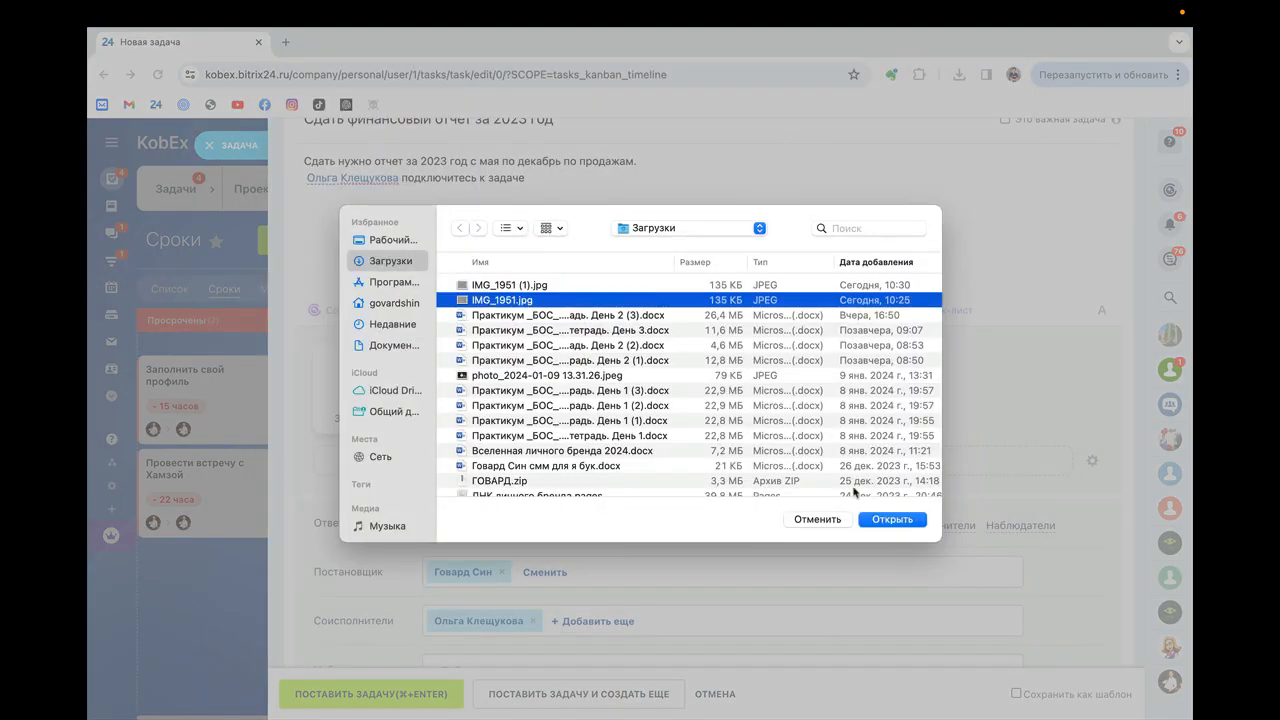
left_click(870, 517)
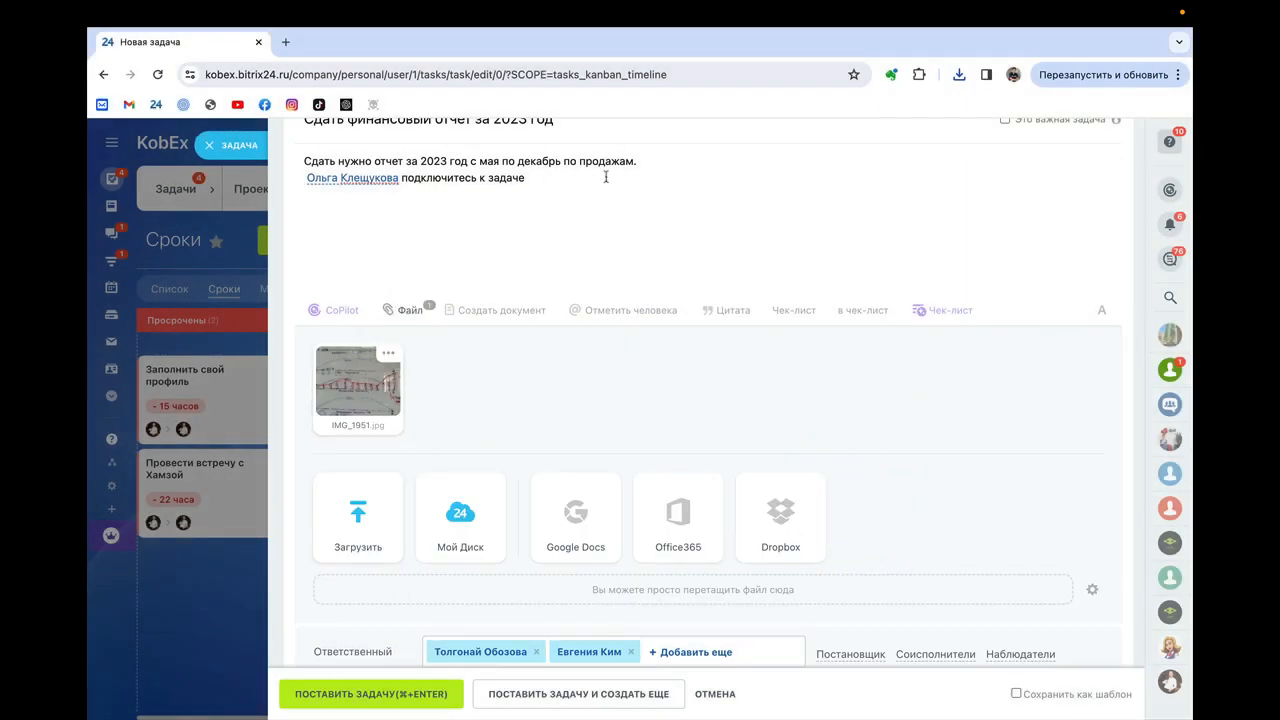
- Add the sentence "Смотреть в прикрепленном файле" to the end of the description's first line
left_click(666, 170)
type("Смот")
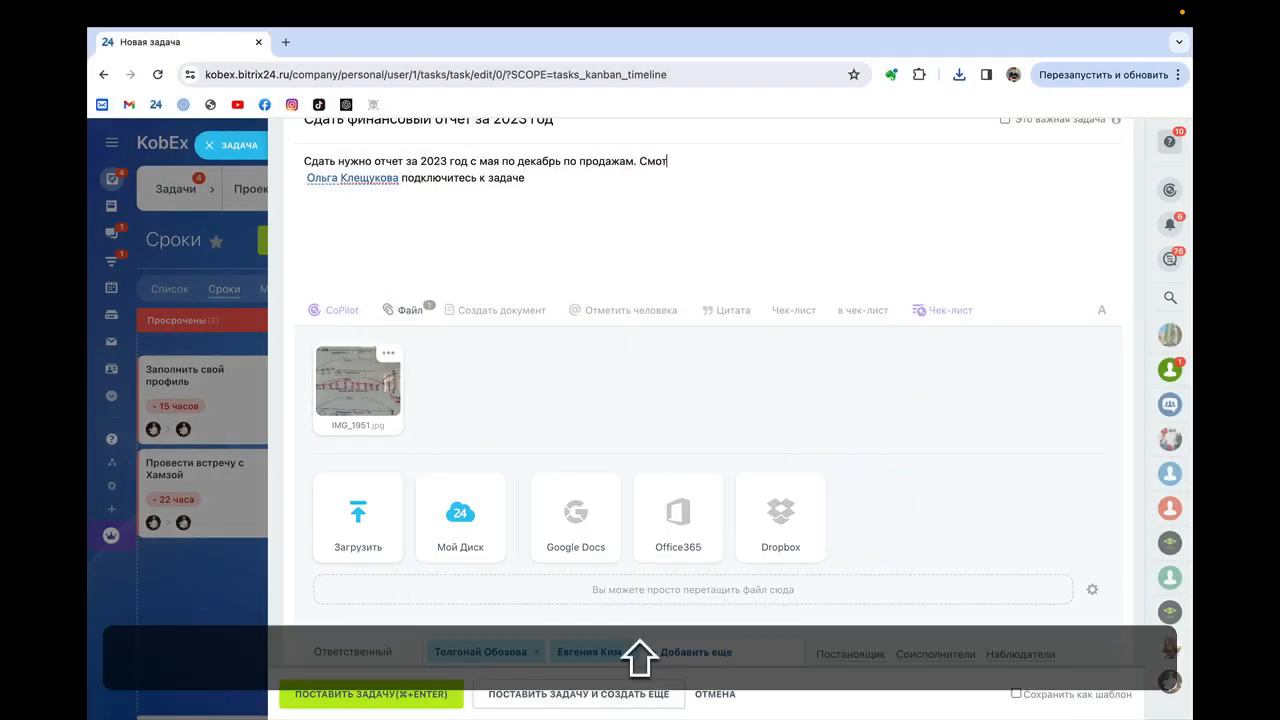
type("реть в прикреп")
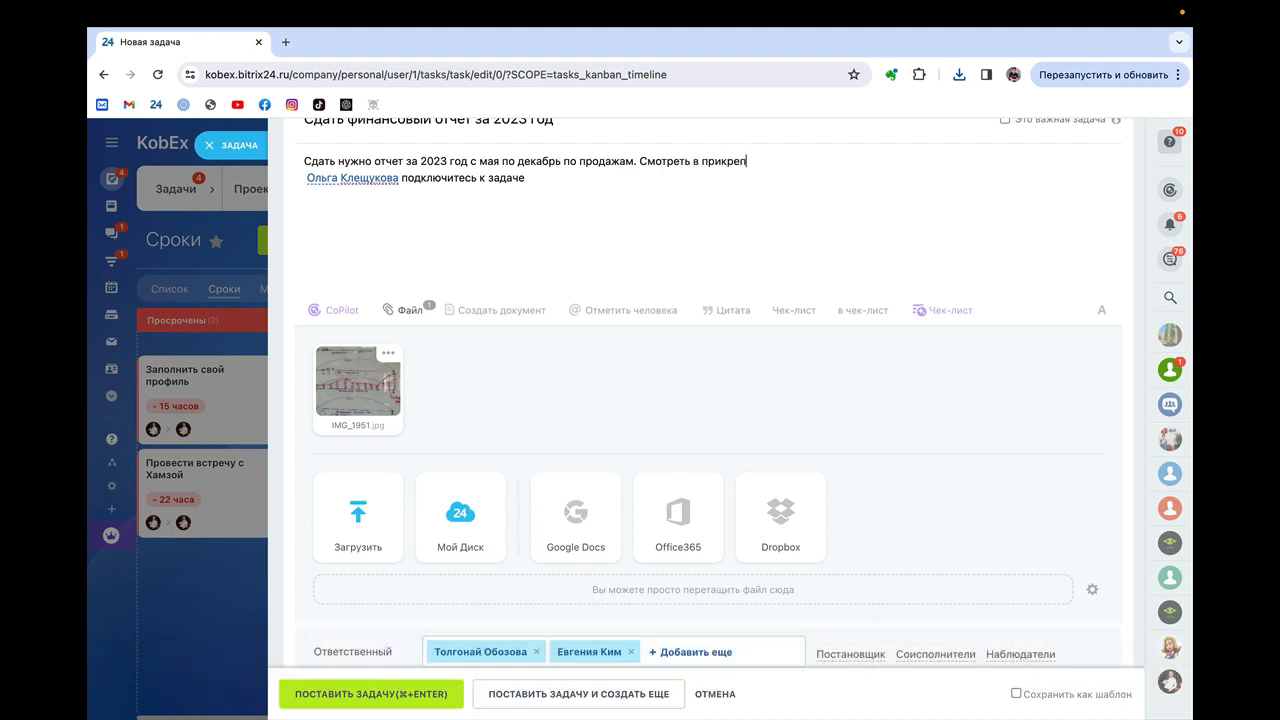
type("ленном файле")
- Add a checklist to the task and title it "финансовая часть"
scroll(623, 390, "up", 2)
scroll(623, 390, "down", 5)
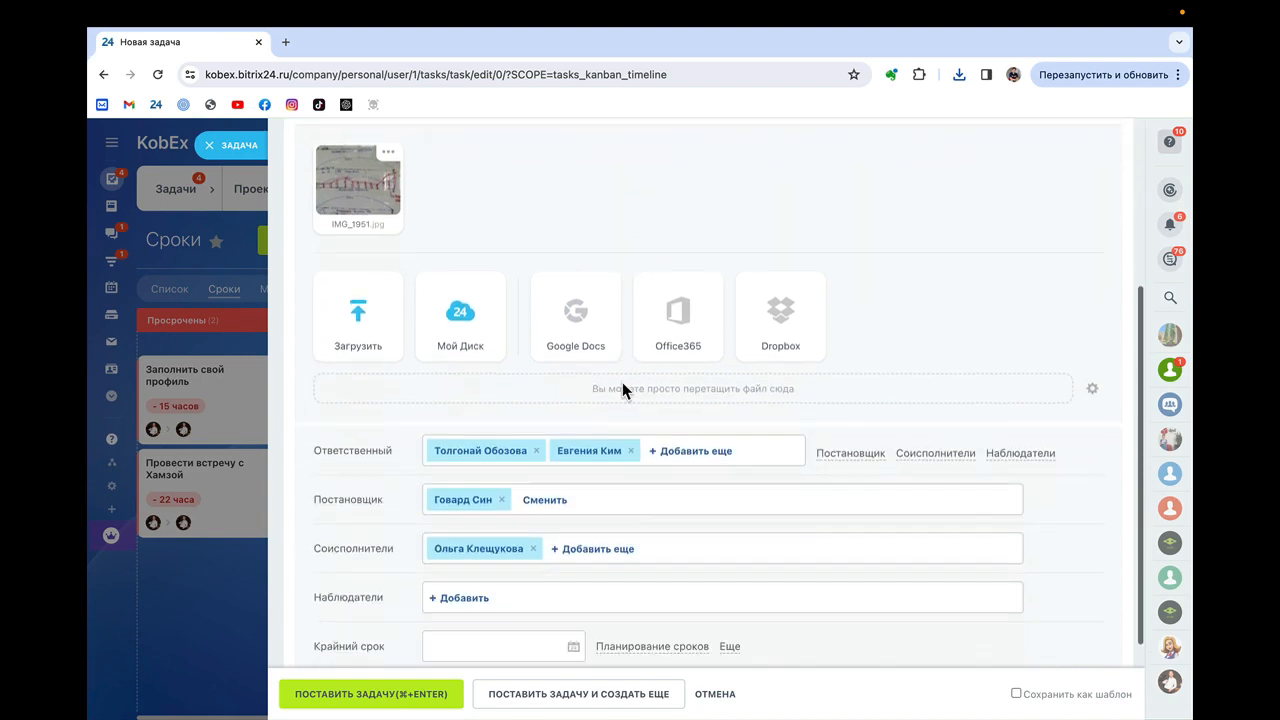
scroll(623, 390, "down", 3)
scroll(729, 480, "up", 10)
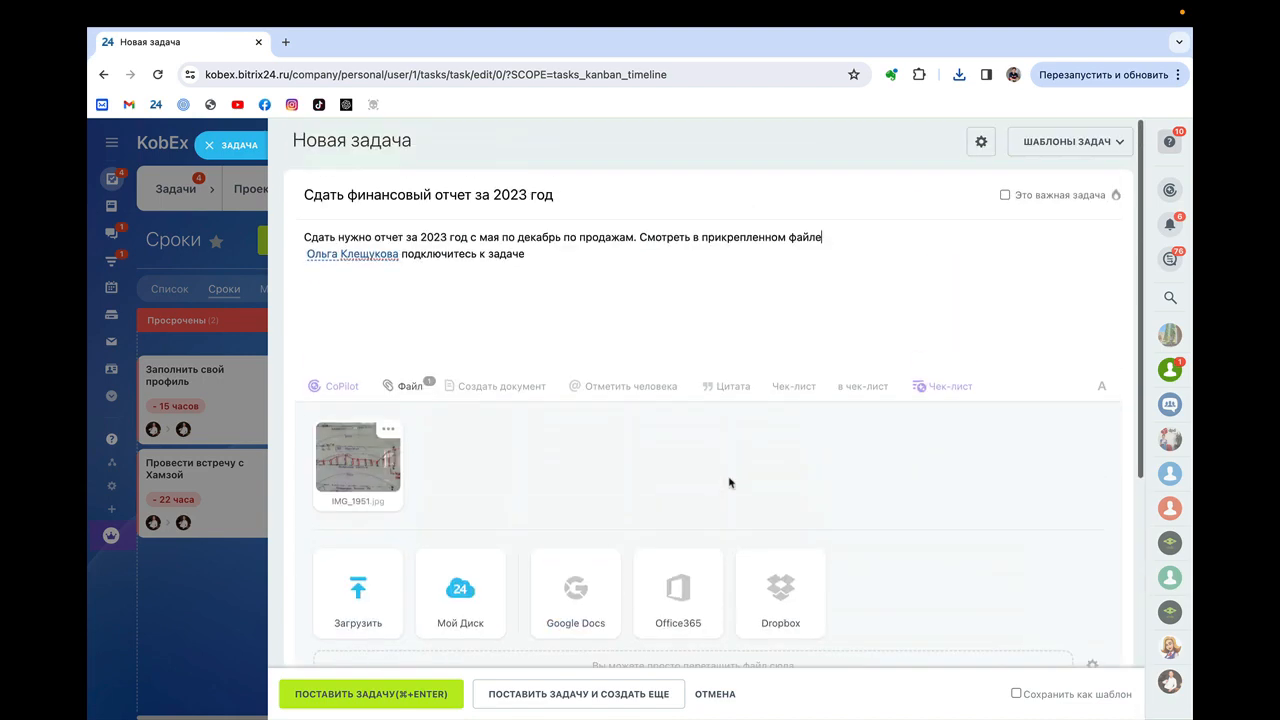
left_click(799, 388)
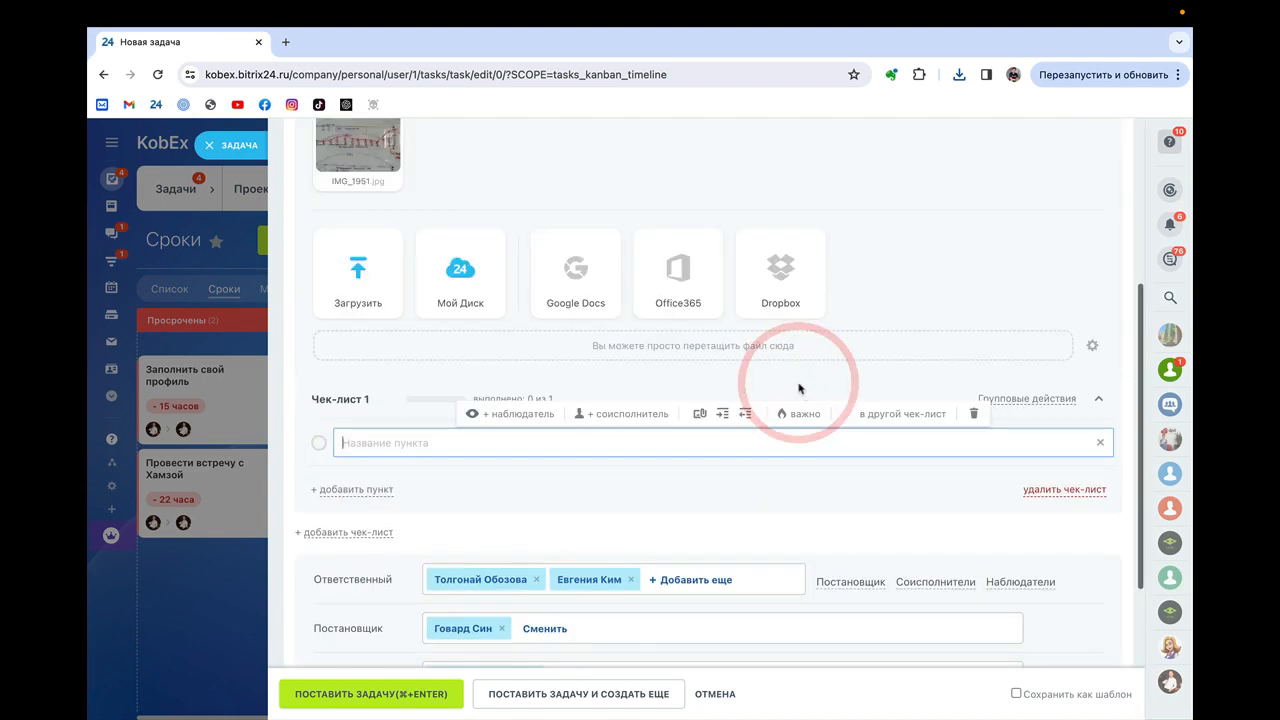
left_click(369, 399)
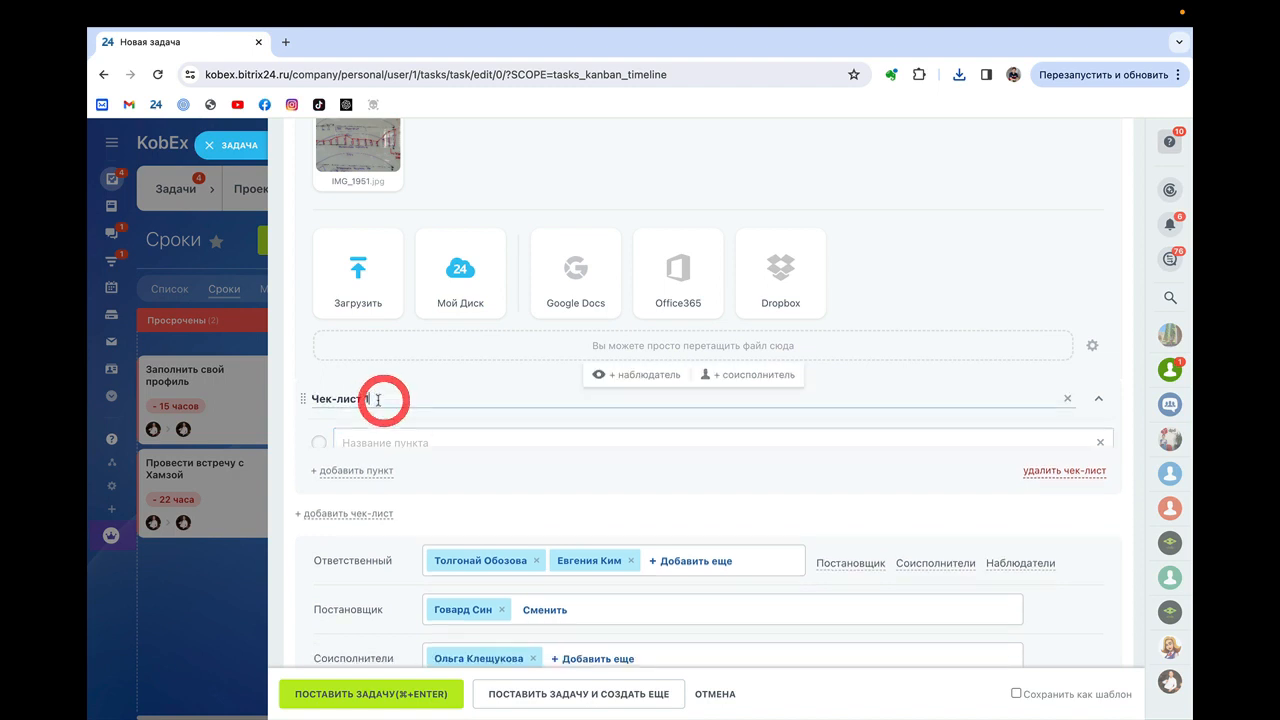
type("подкл")
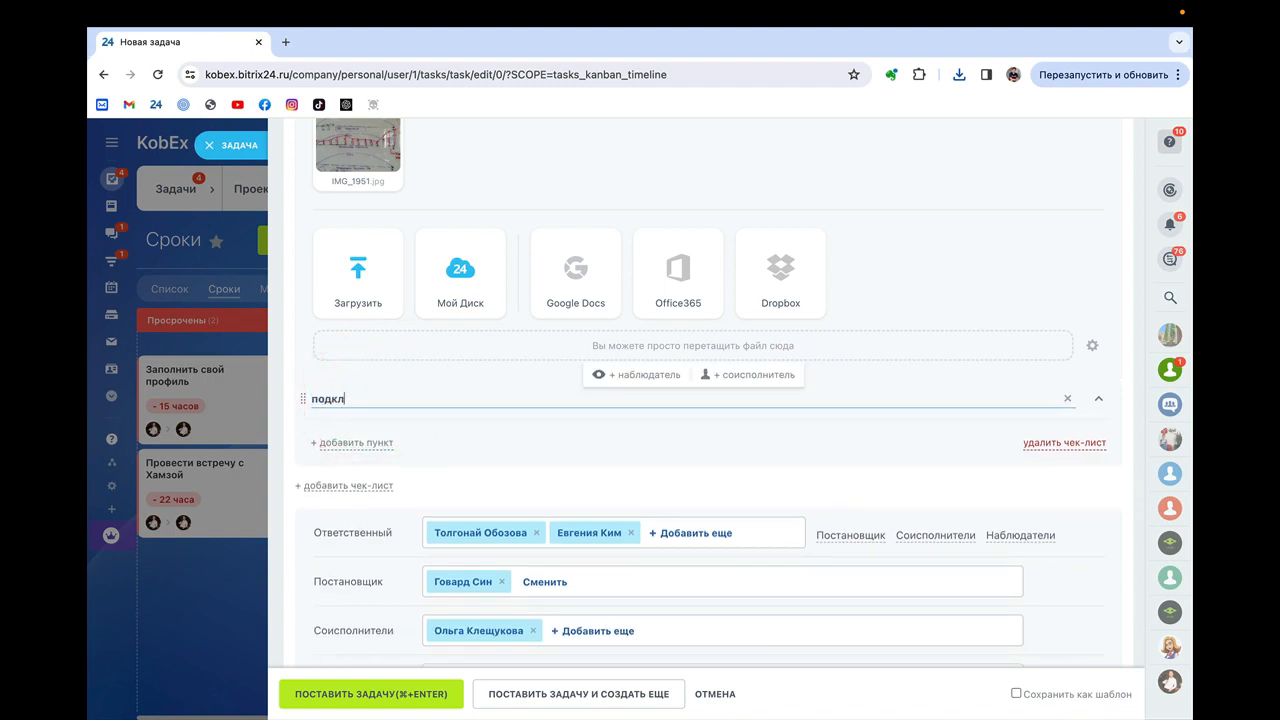
type("ю")
key("BackSpace")
key("BackSpace")
key("BackSpace")
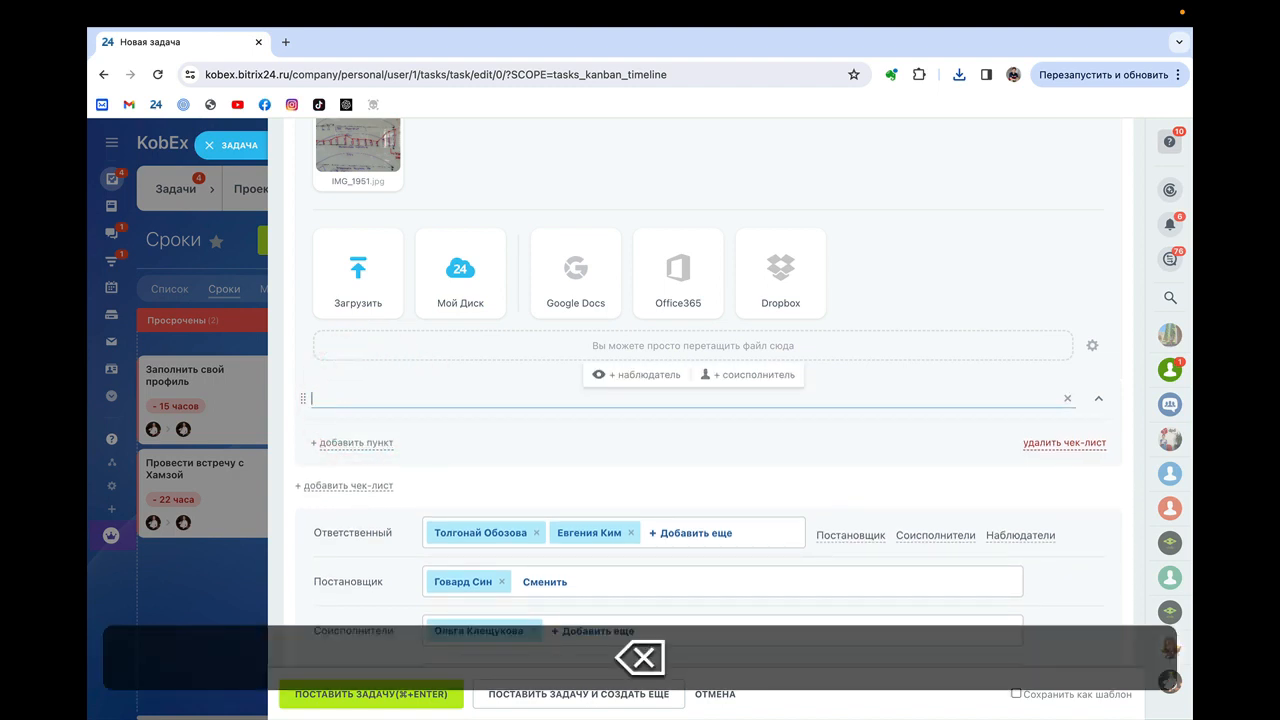
type("финансовая ")
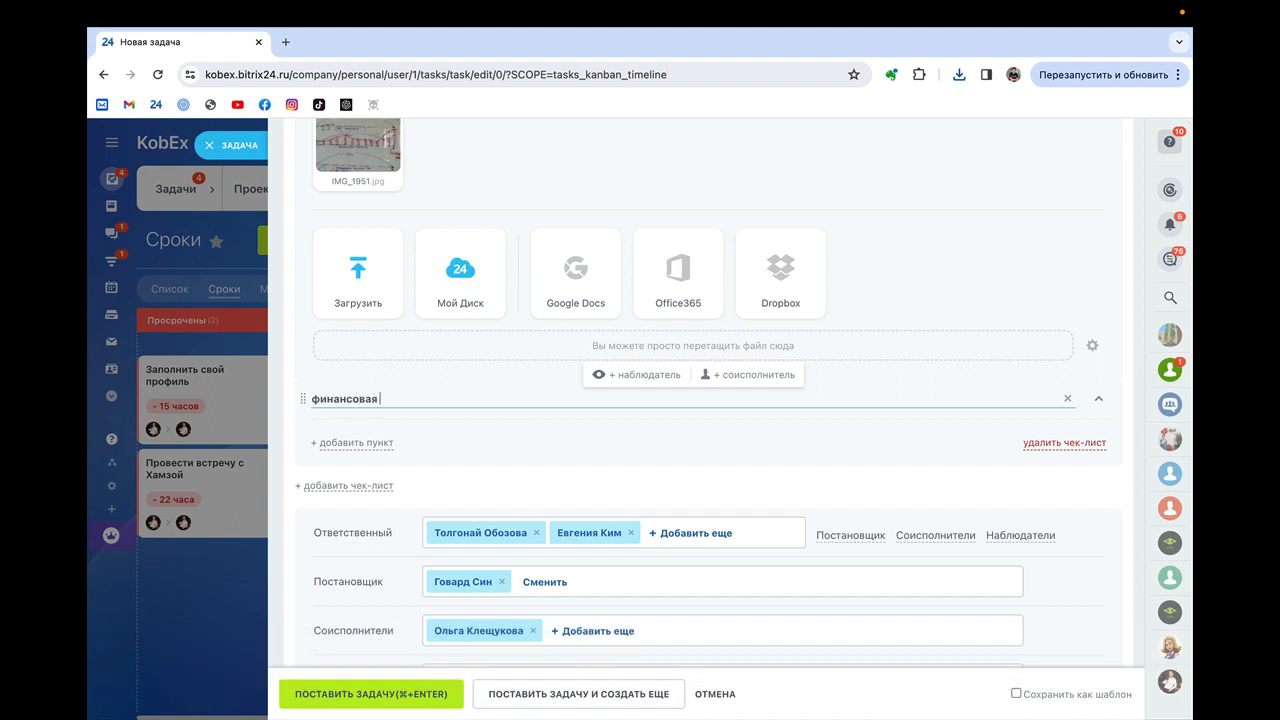
type("часть")
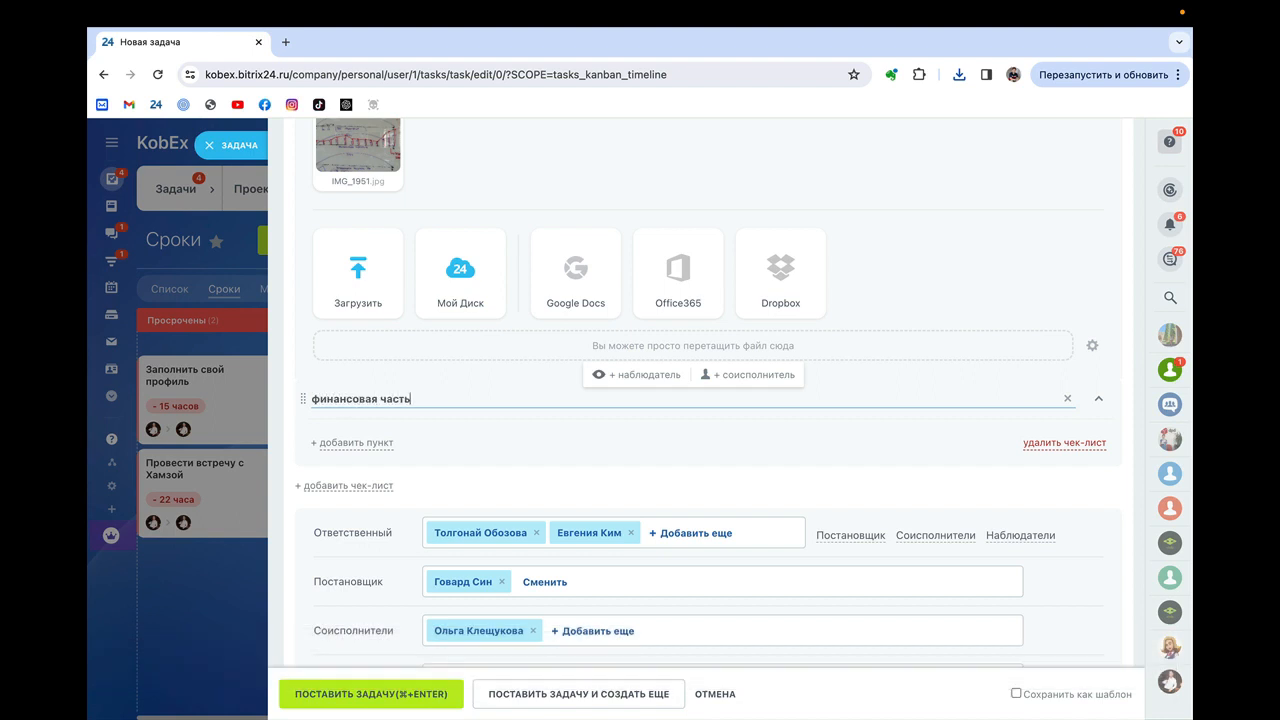
- Add a second checklist to the task and title it "оперативная"
left_click(366, 486)
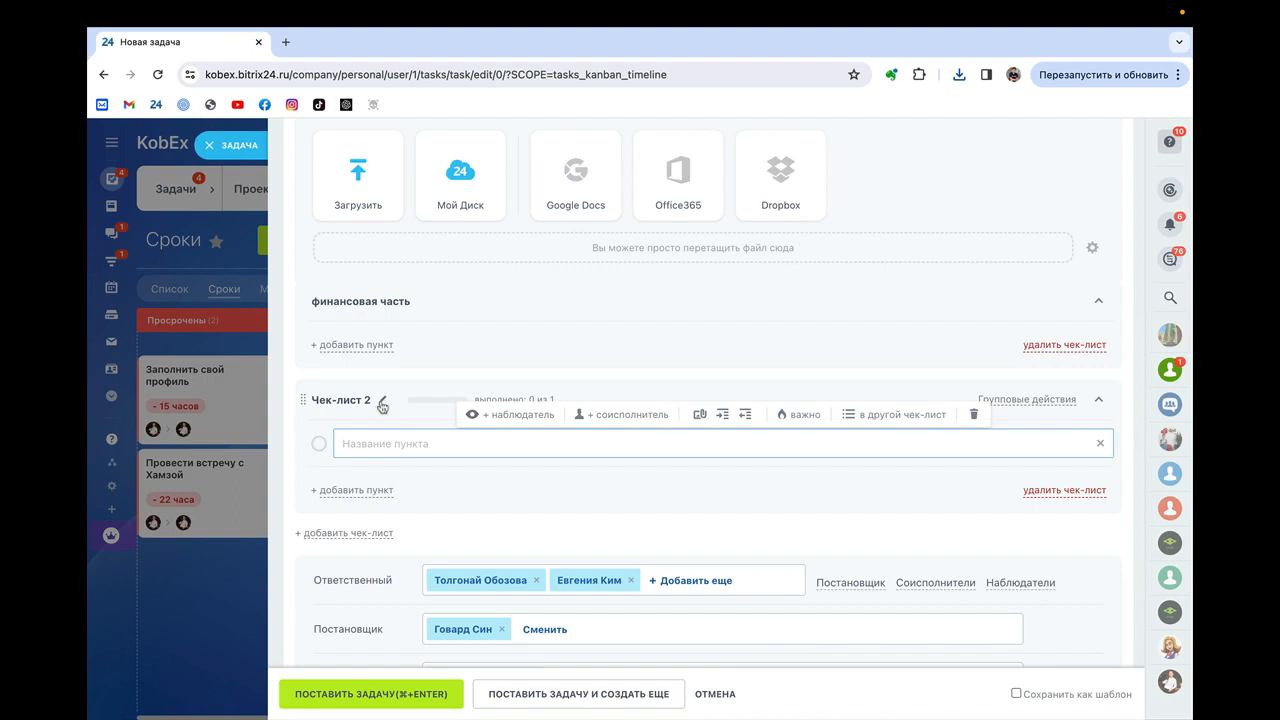
left_click(375, 400)
type("опер")
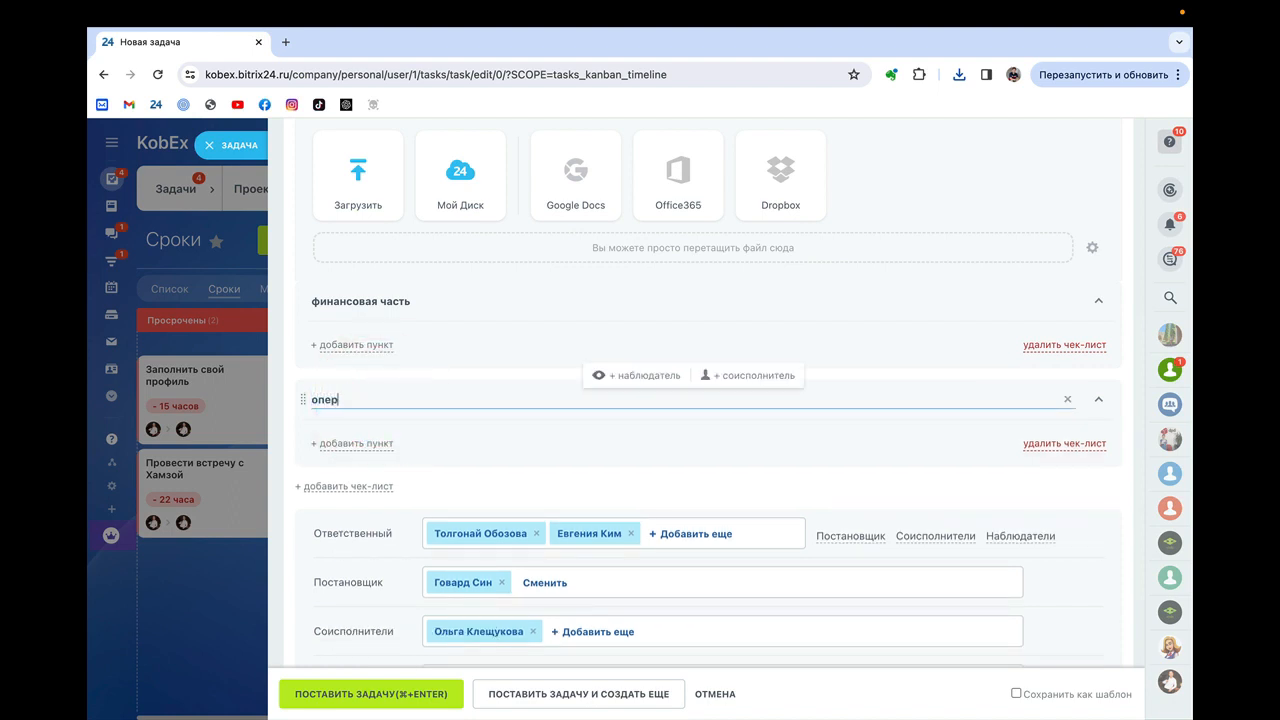
type("ативная")
key("BackSpace")
type("я")
left_click(386, 344)
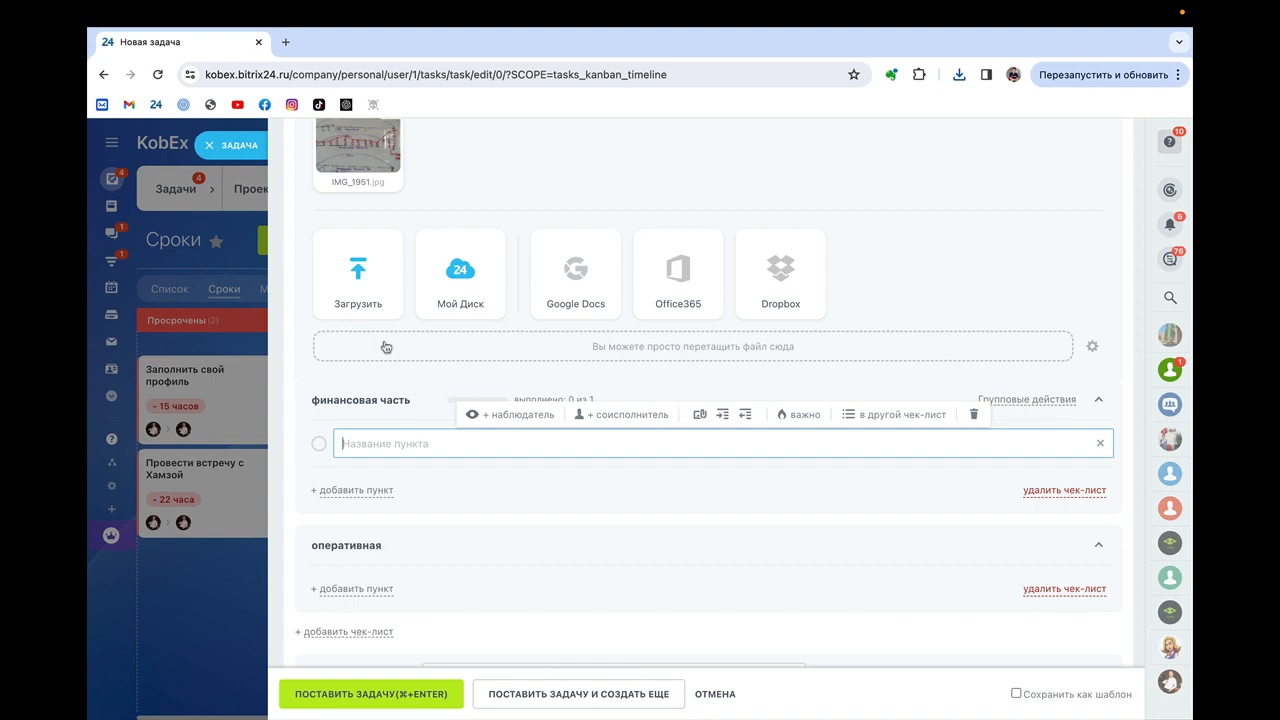
left_click(392, 545)
double_click(403, 498)
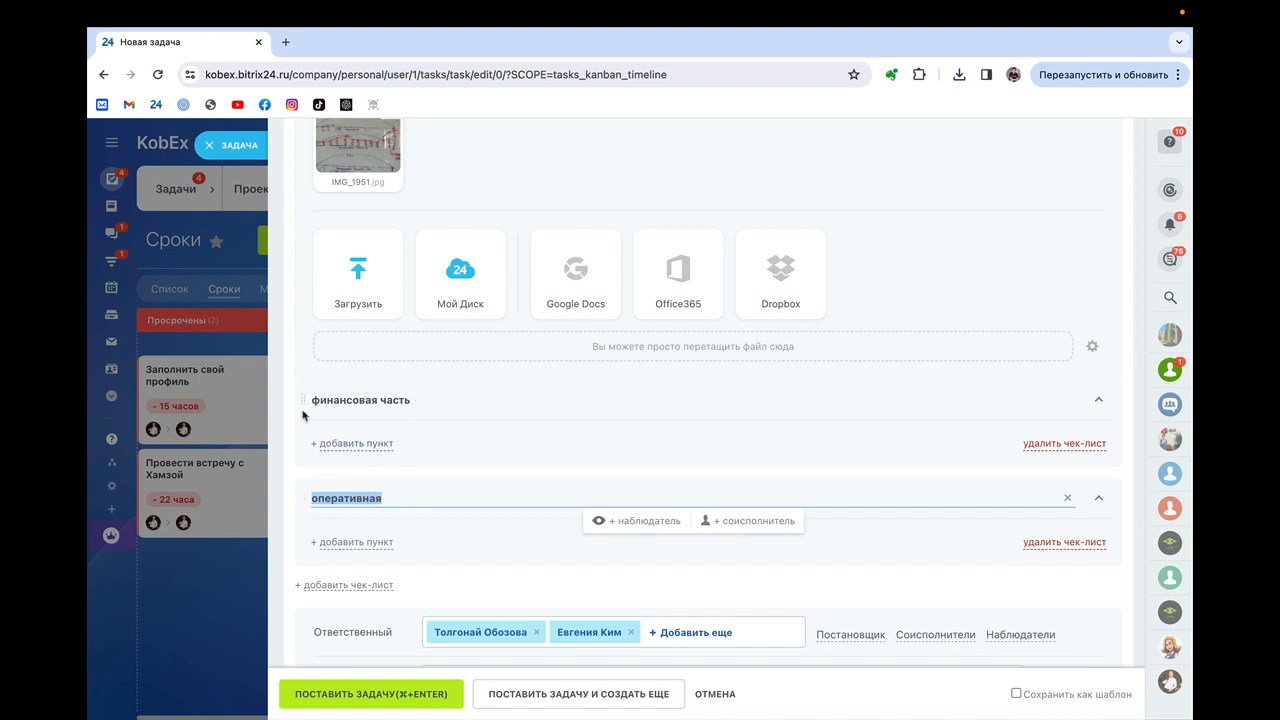
- Add an item with the text "продажи через" to the "финансовая часть" checklist
left_click(371, 445)
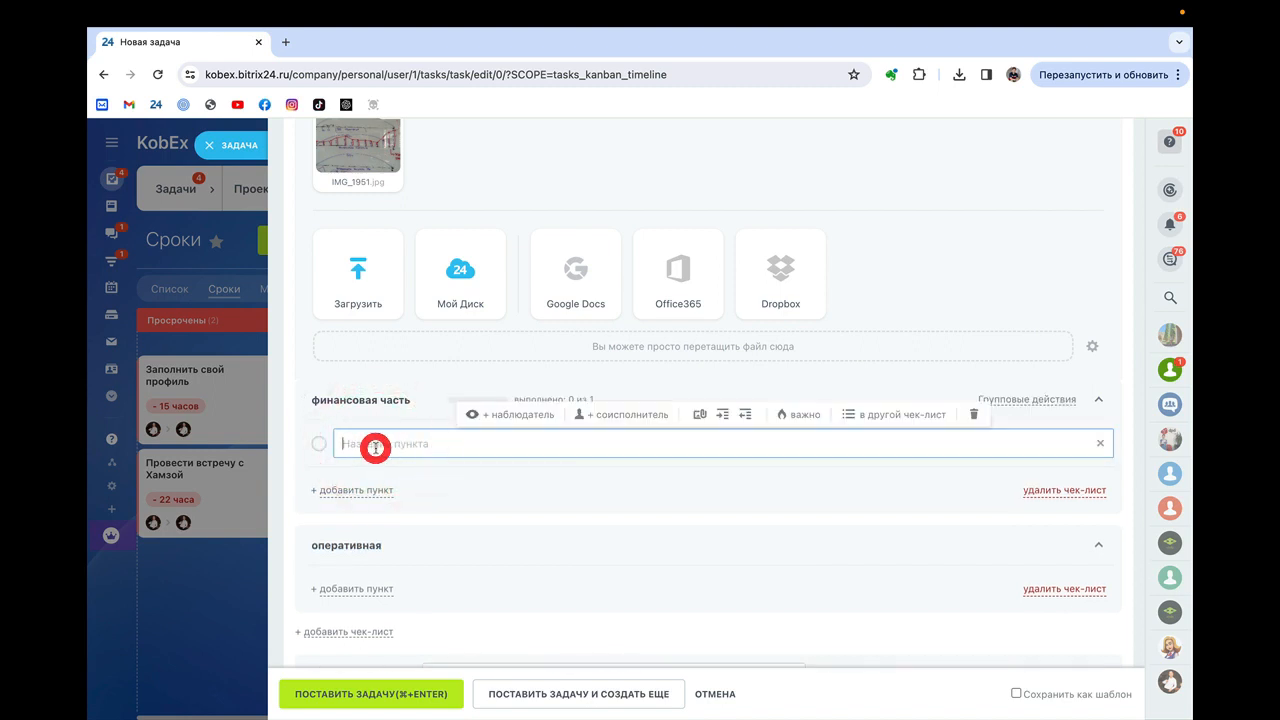
type("продажи")
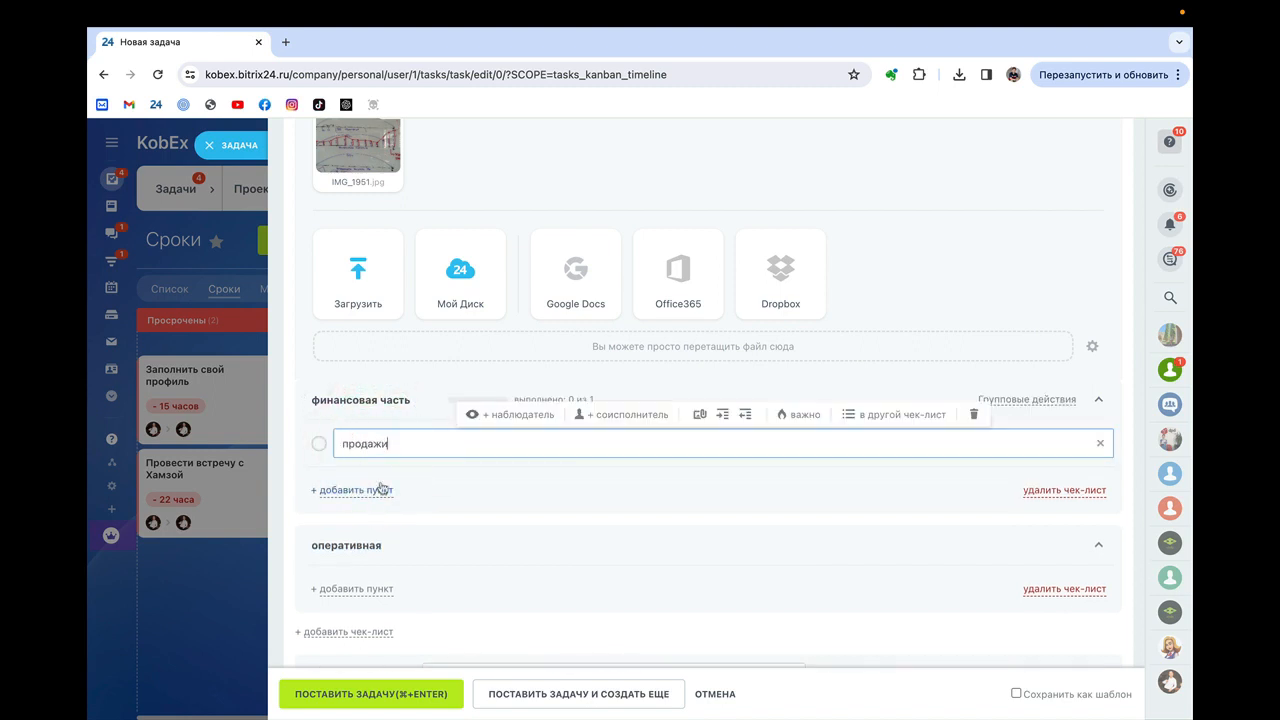
type(" через")
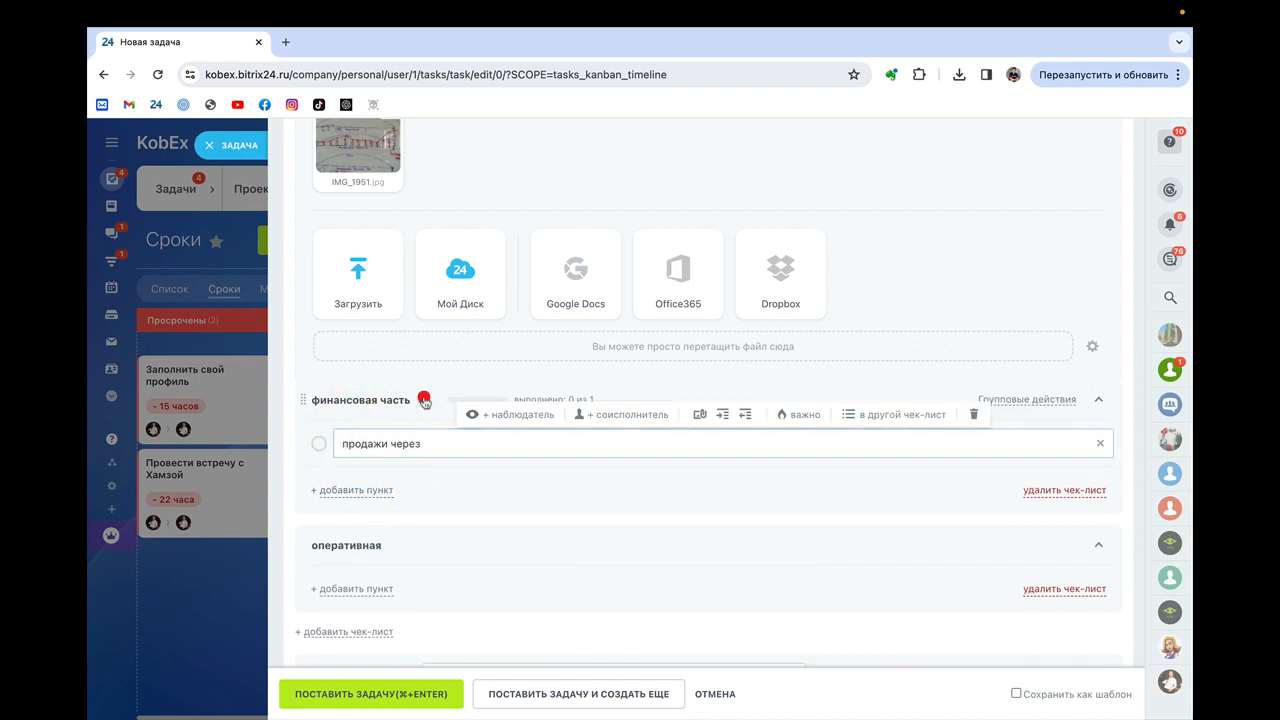
- Rename the "финансовая часть" checklist to "КК компани"
left_click(423, 399)
type("К")
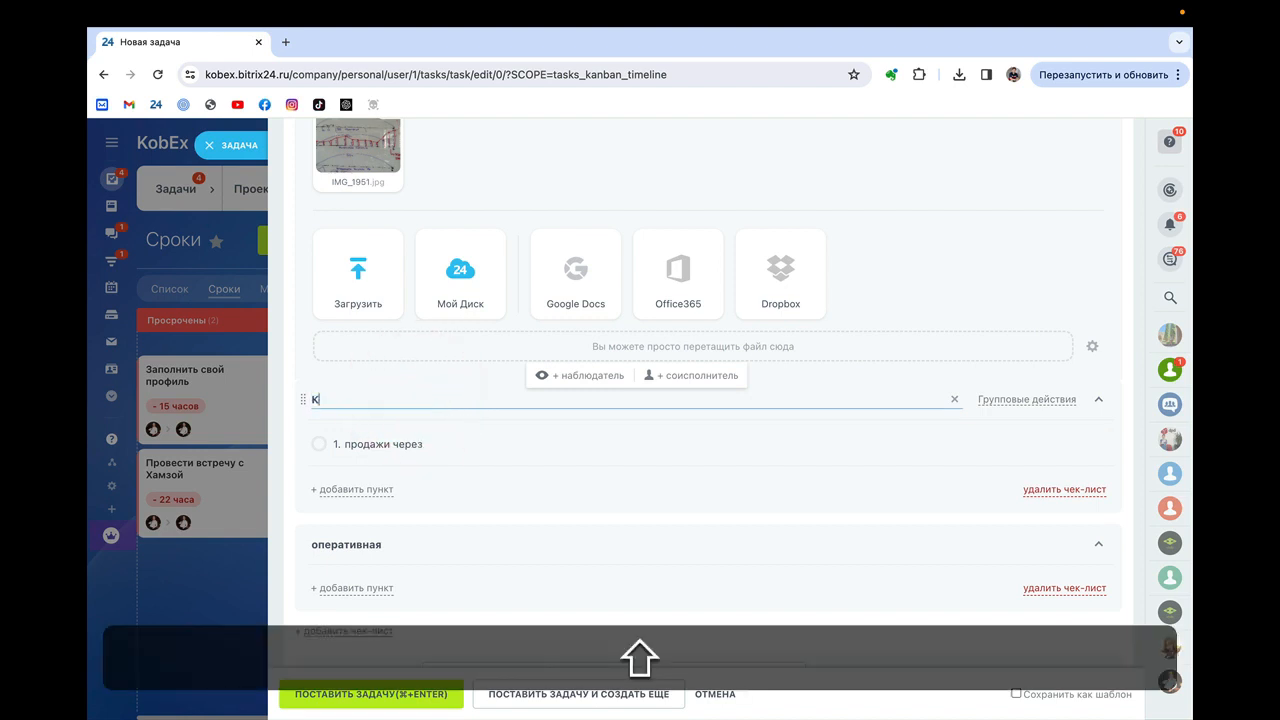
type("К ком")
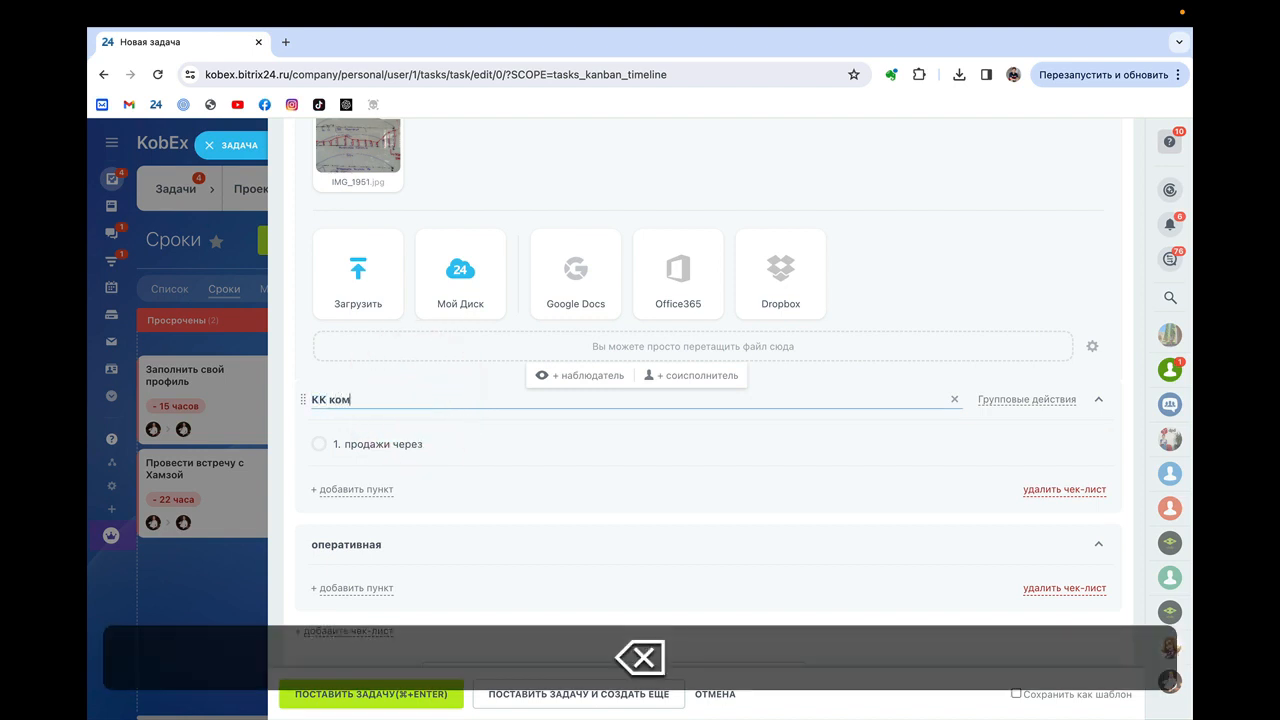
type("пани")
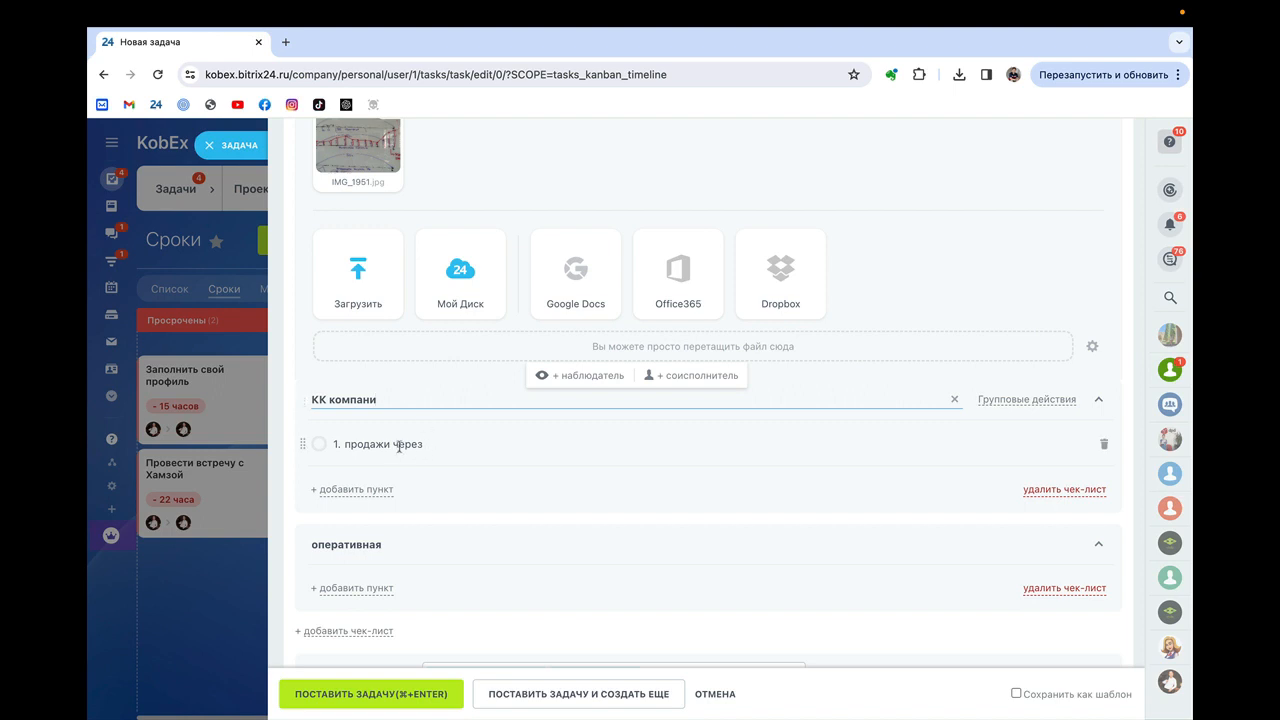
- Extend the first item of the "КК компани" checklist to read "продажи через агентов"
left_click(428, 445)
type("аген")
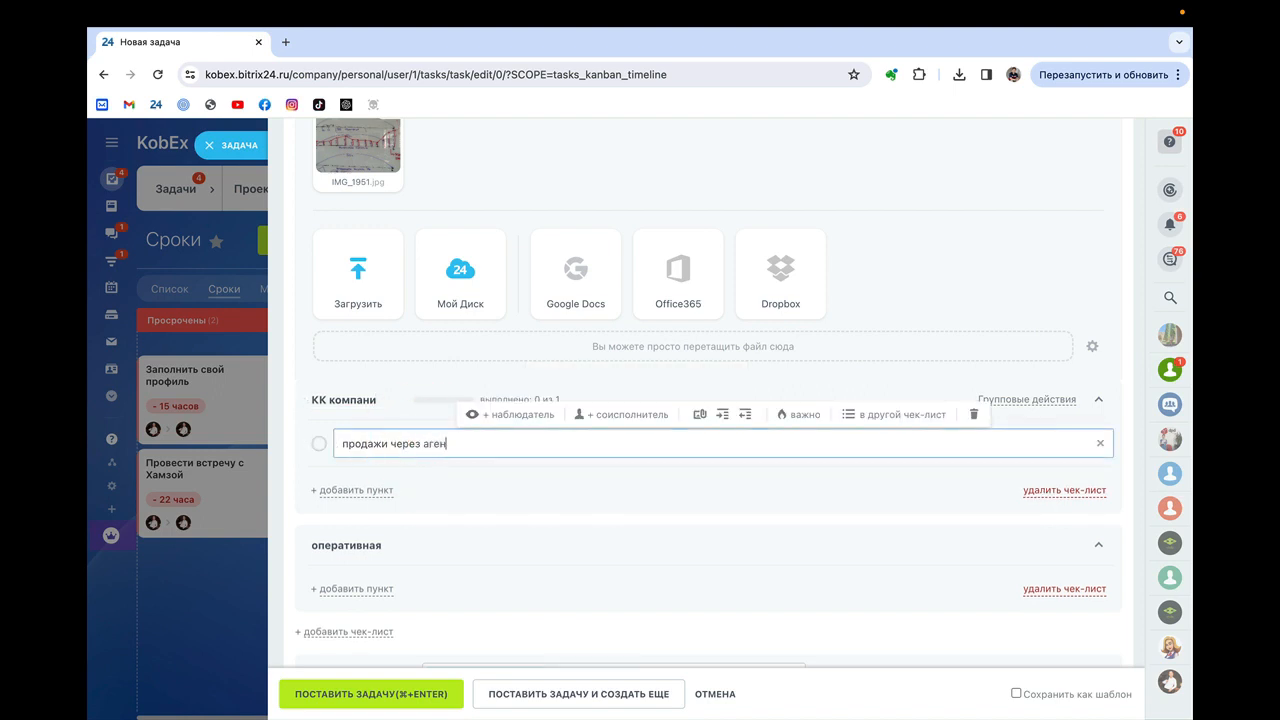
type("тов")
- Add a second item, "продажи категории а", to the "КК компани" checklist
left_click(350, 490)
type("продажи")
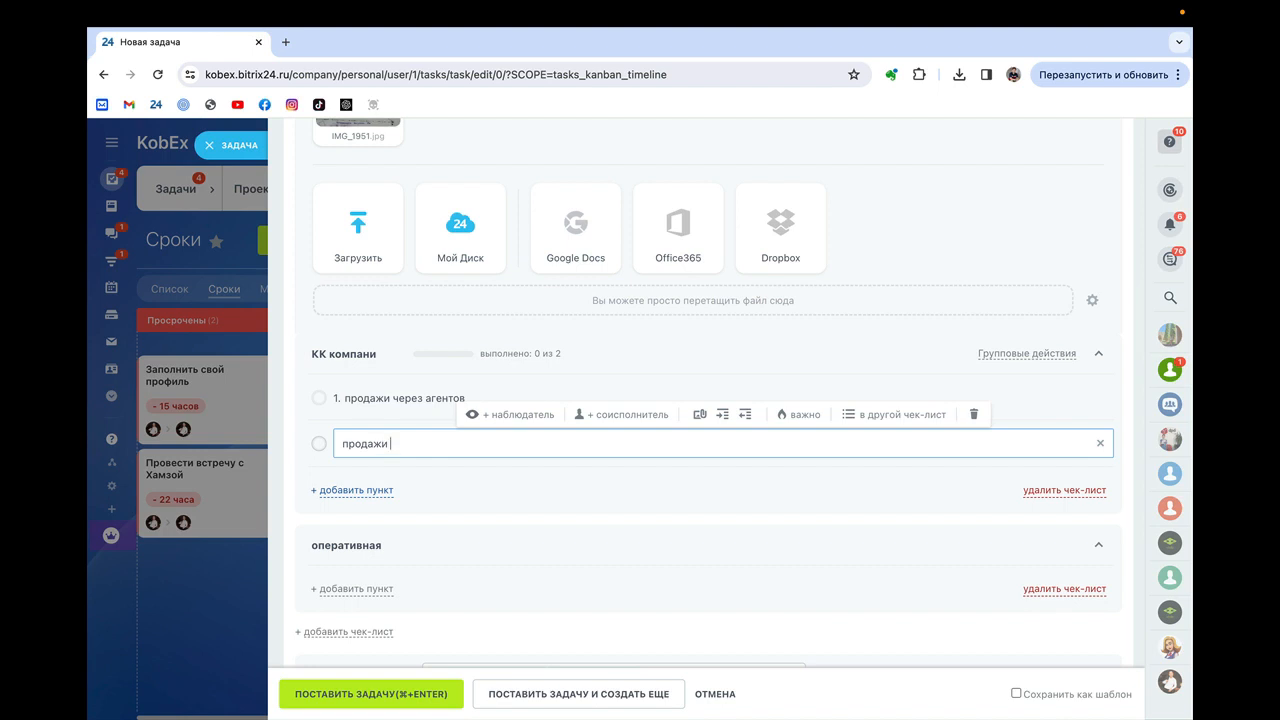
type(" категор")
key("BackSpace")
type("ории а")
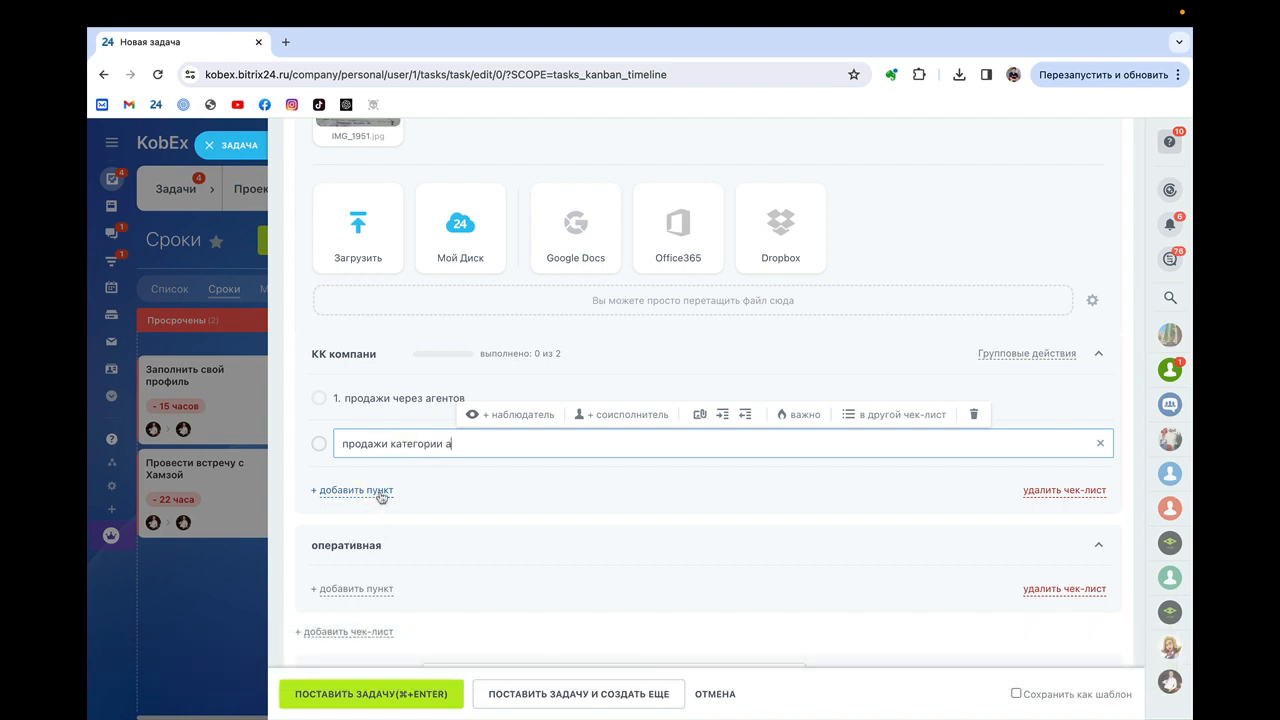
left_click(421, 524)
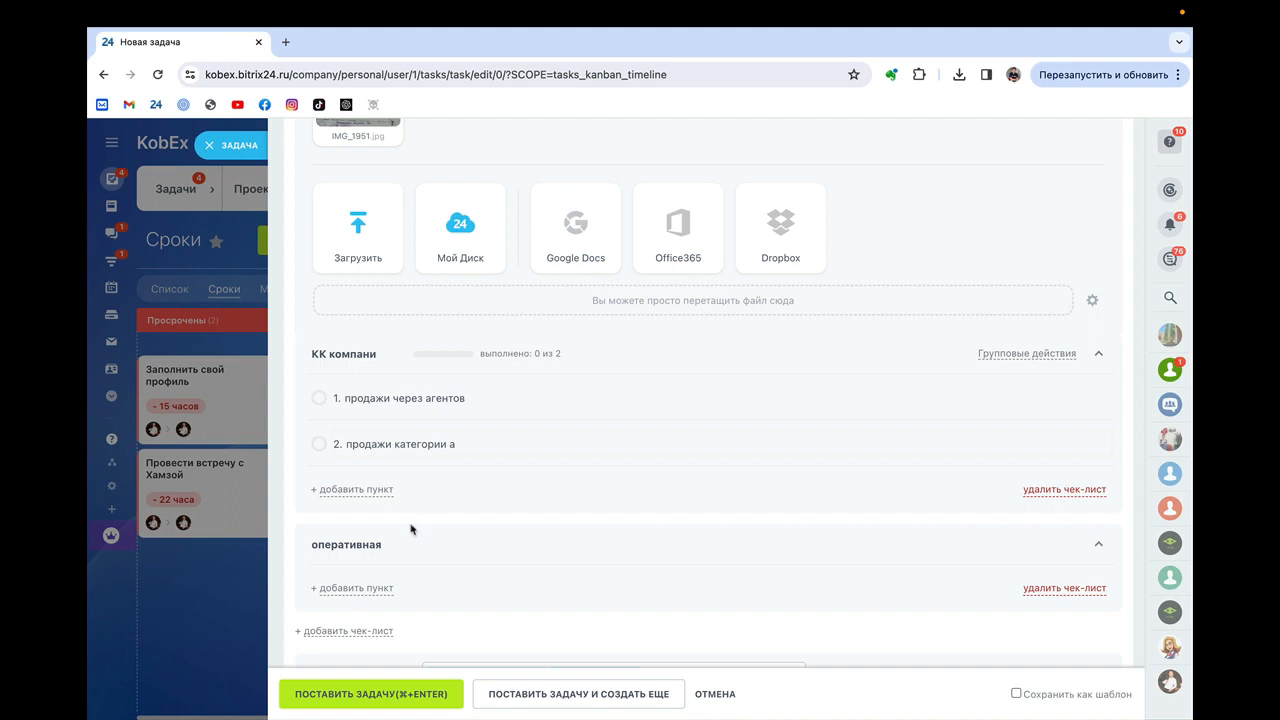
- Rename the "оперативная" checklist to "ДПД" and add "тендеры" as its first item
left_click(392, 545)
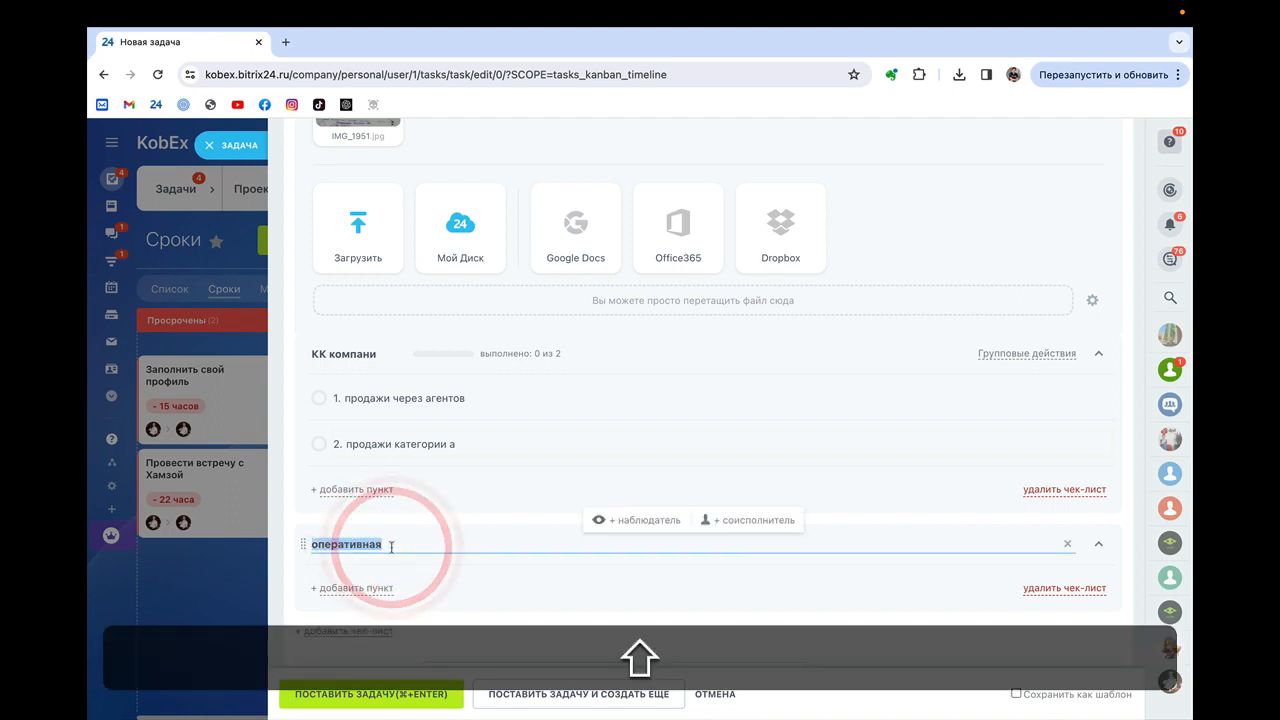
type("ДПД")
left_click(385, 590)
scroll(380, 580, "down", 3)
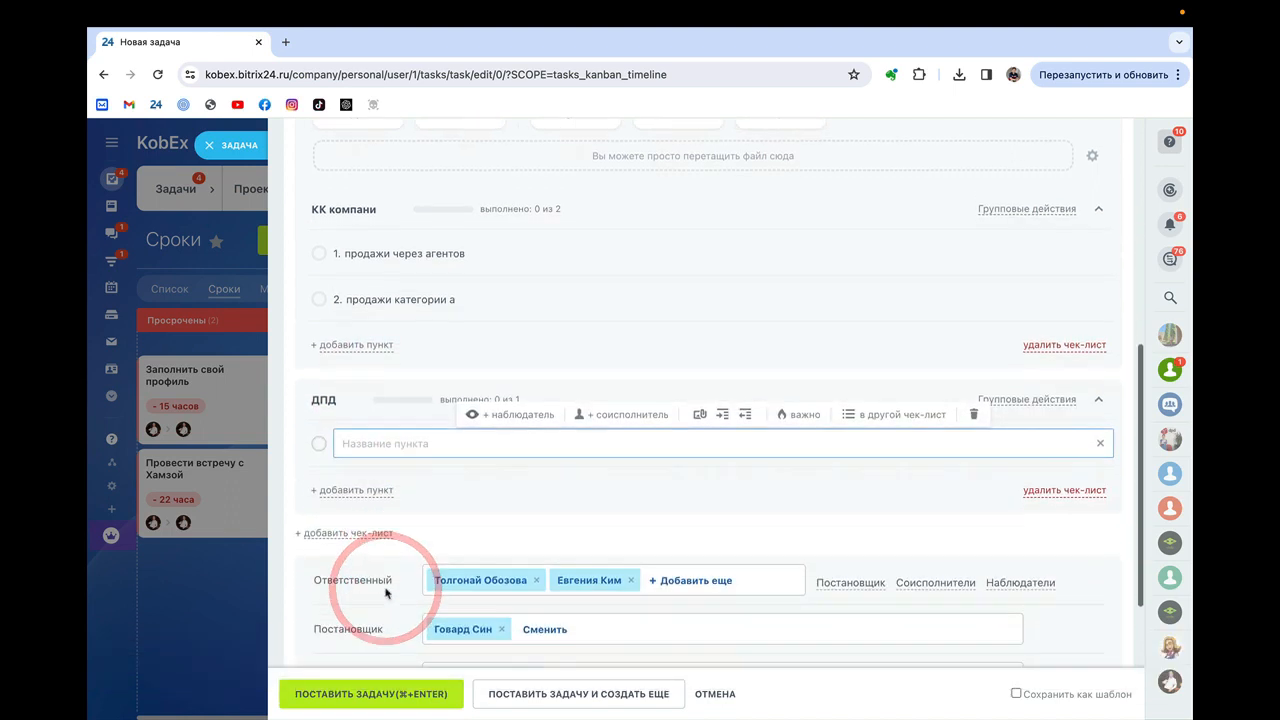
type("тендеры")
- Add a second item, "авиа", to the "ДПД" checklist
left_click(368, 490)
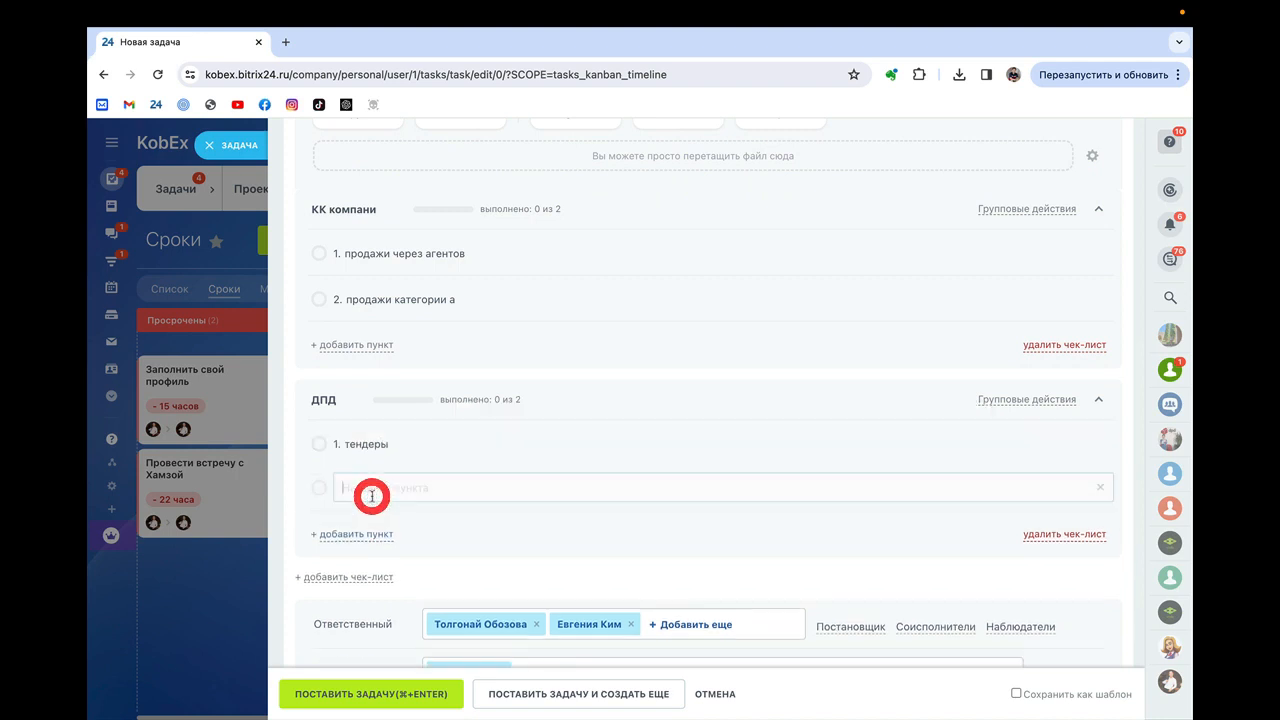
type("аа")
type("иа")
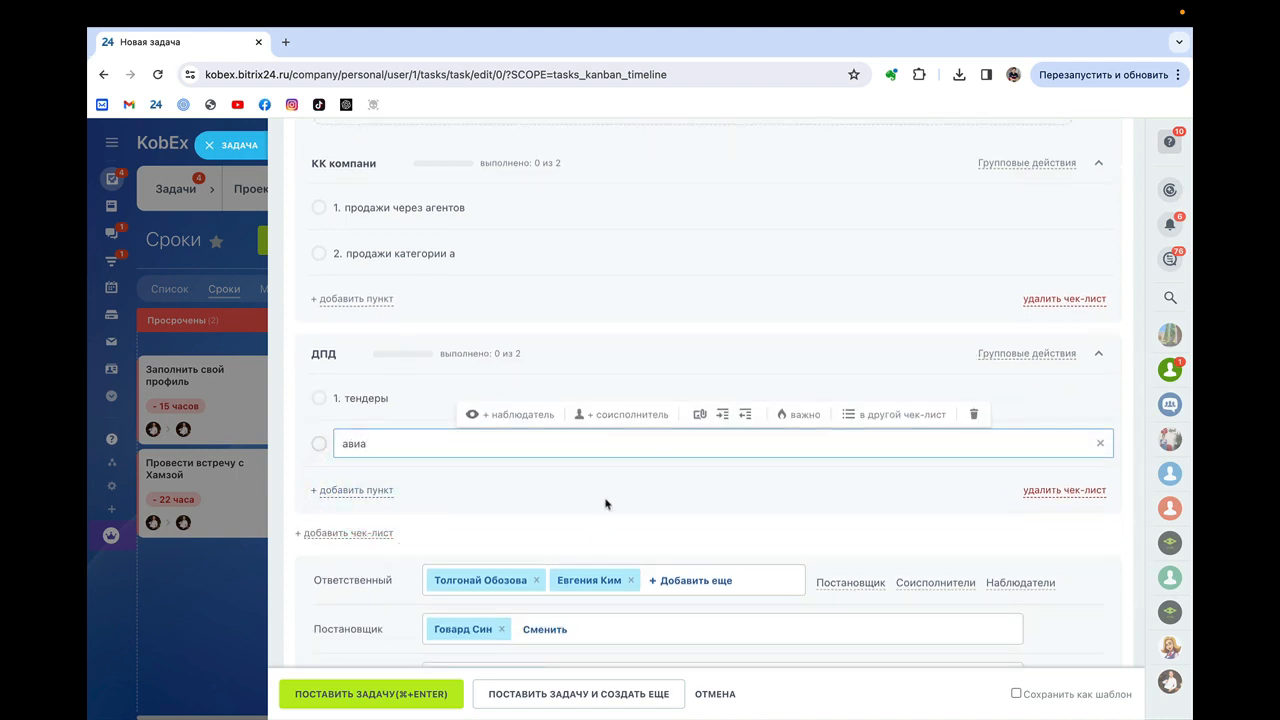
left_click(607, 493)
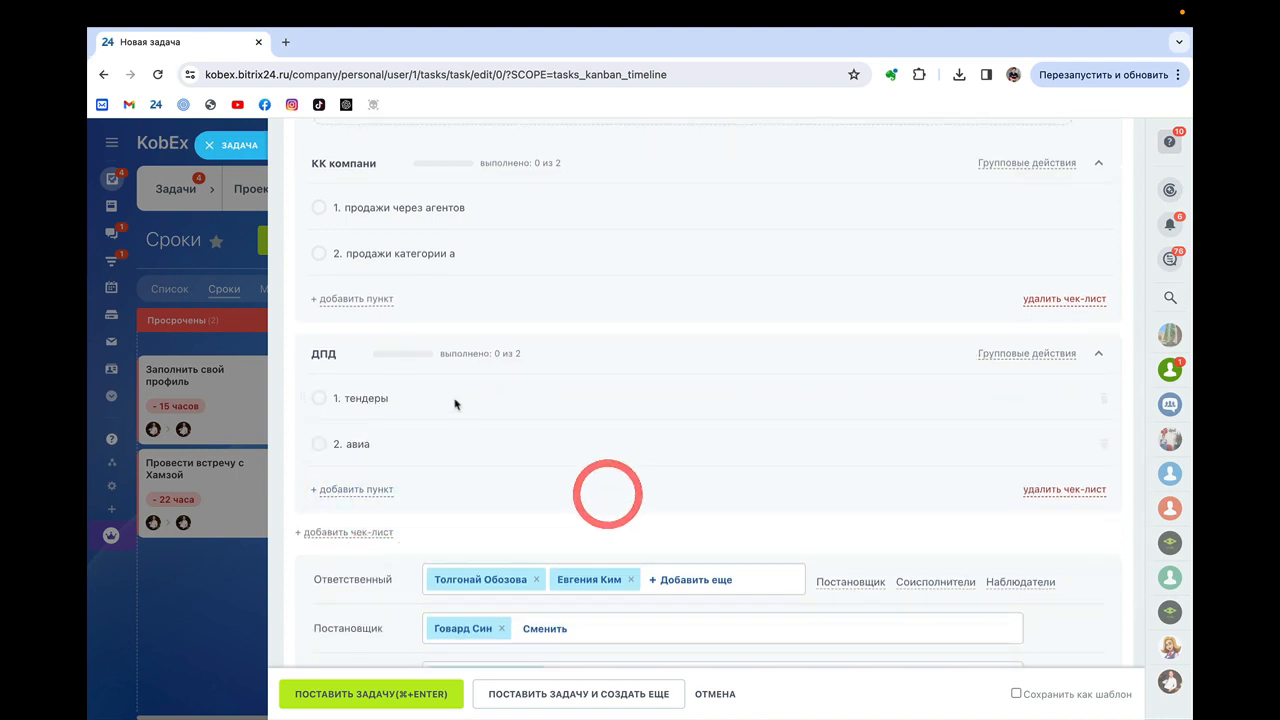
- Find a colleague by first name and add her as co-executor (соисполнитель) of the "тендеры" item in the "ДПД" checklist
left_click(400, 398)
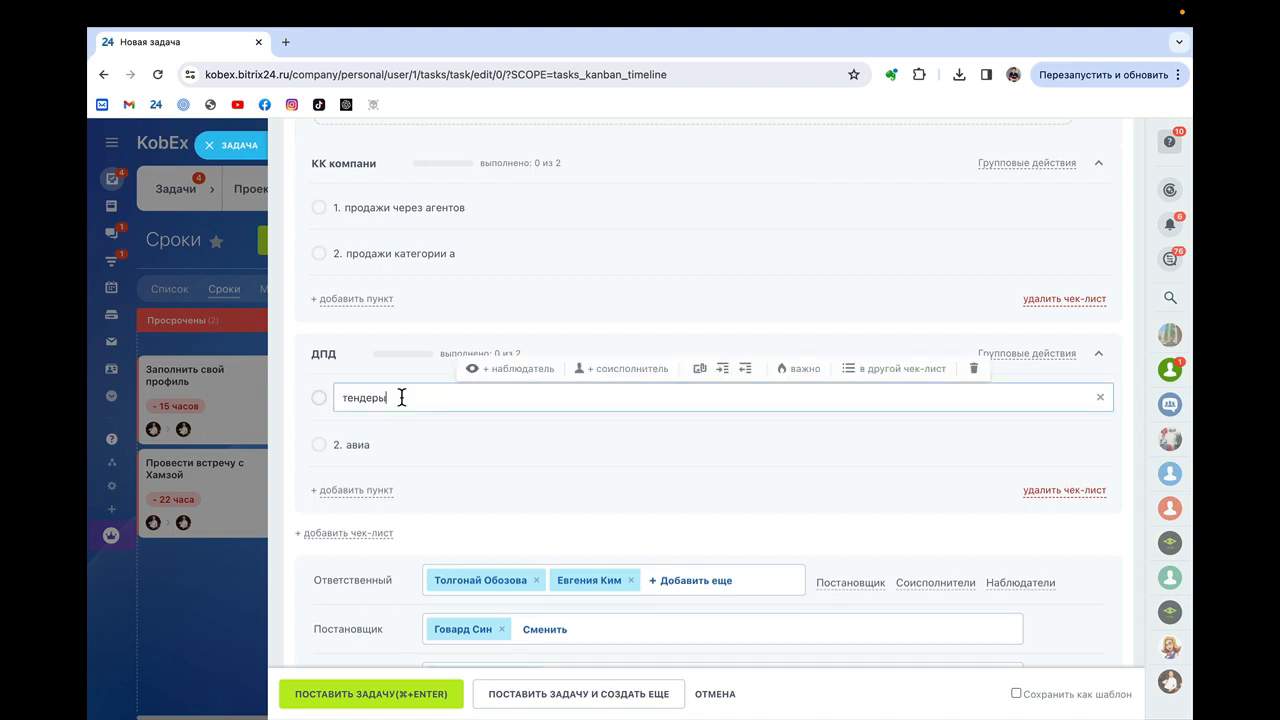
left_click(593, 372)
left_click(629, 401)
type("оль")
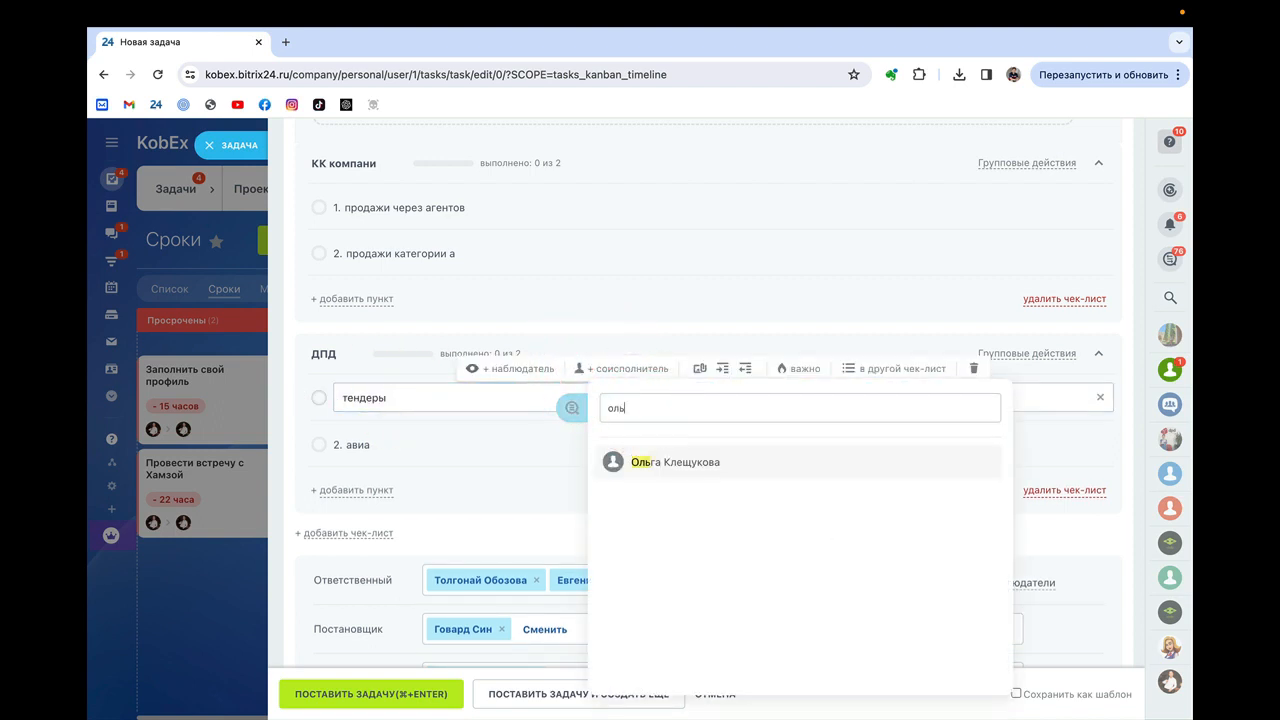
left_click(663, 464)
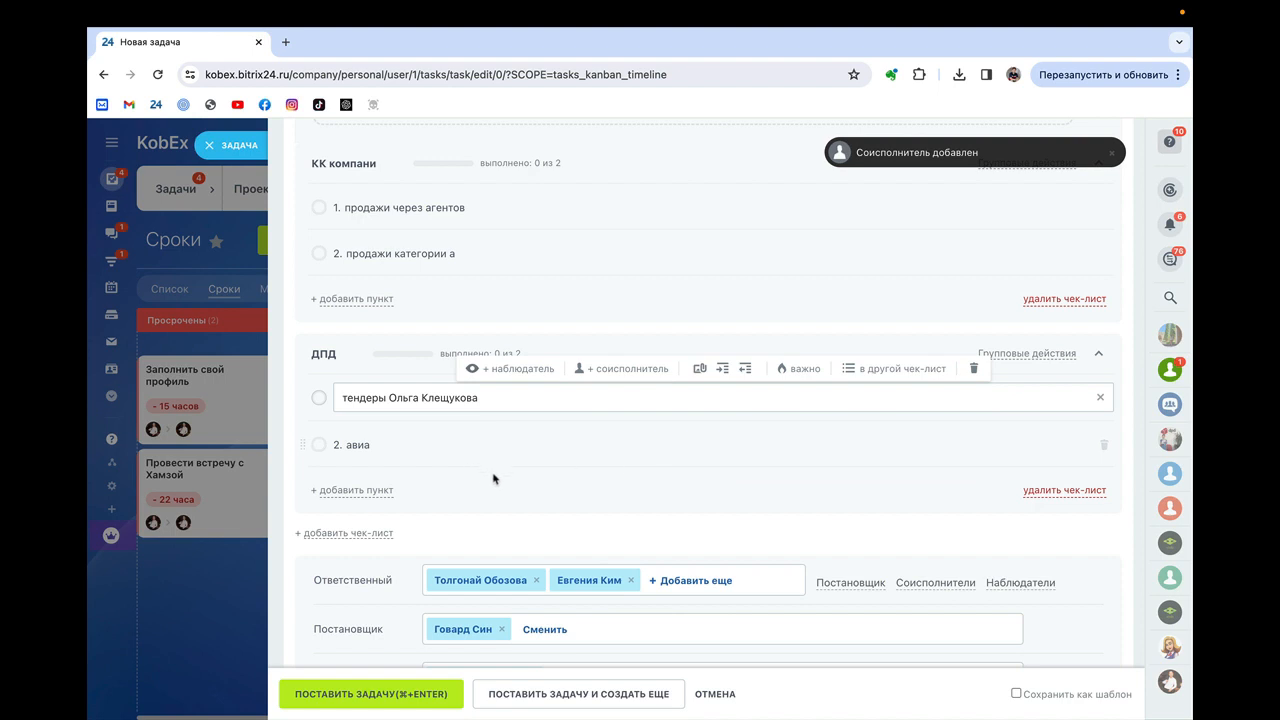
key("Return")
left_click(636, 457)
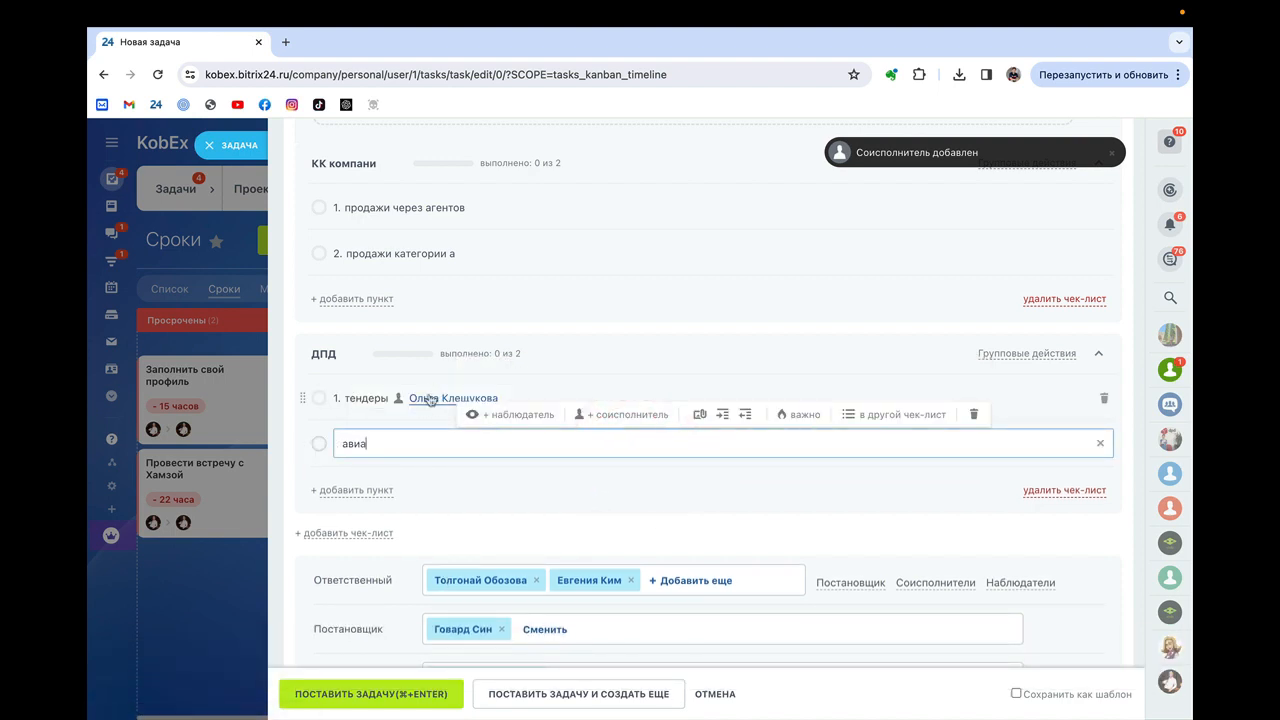
- Mark the "тендеры" item in the "ДПД" checklist as completed and clear the mark again
left_click(319, 399)
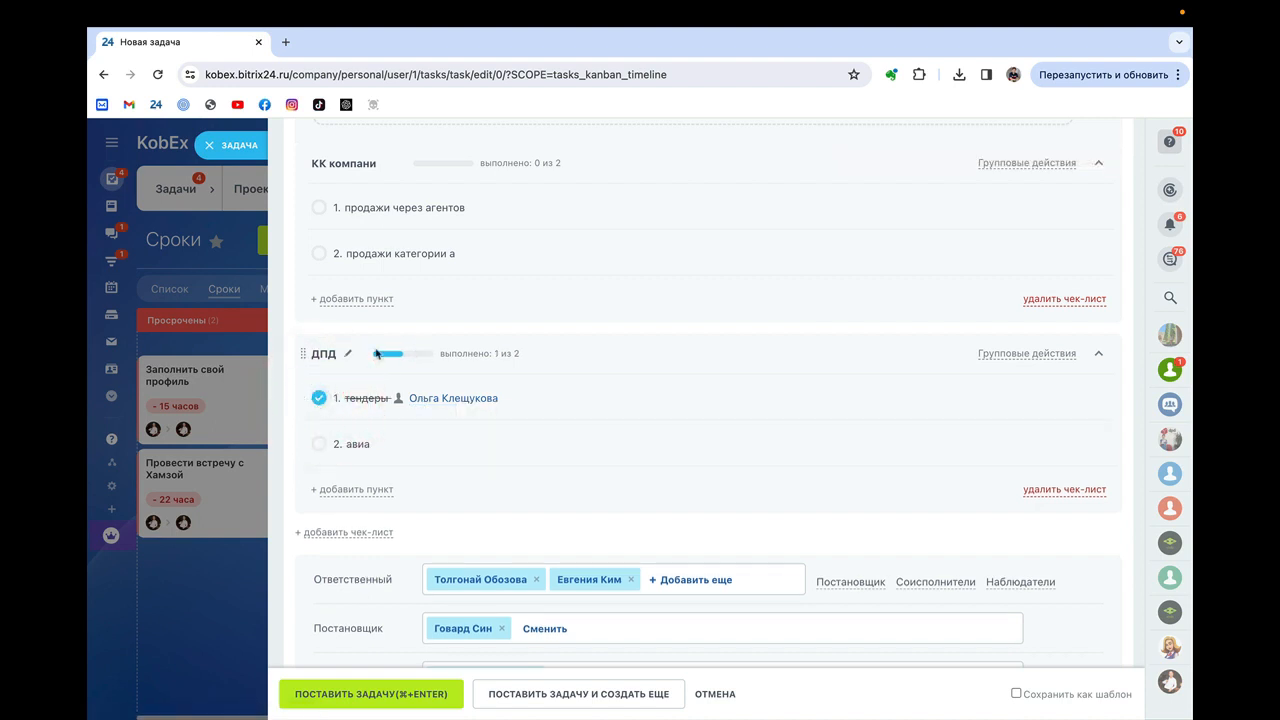
left_click(319, 398)
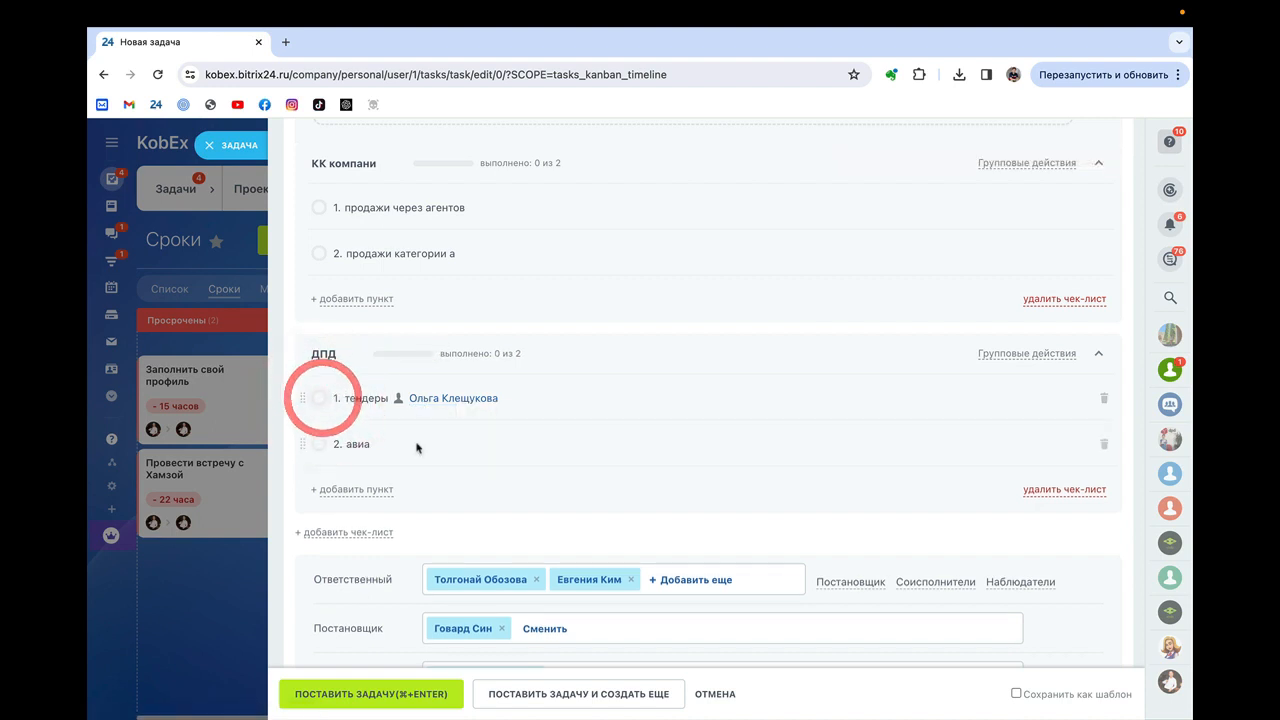
- Extend the second item of the "ДПД" checklist to read "авиа досавки"
left_click(437, 443)
left_click(412, 457)
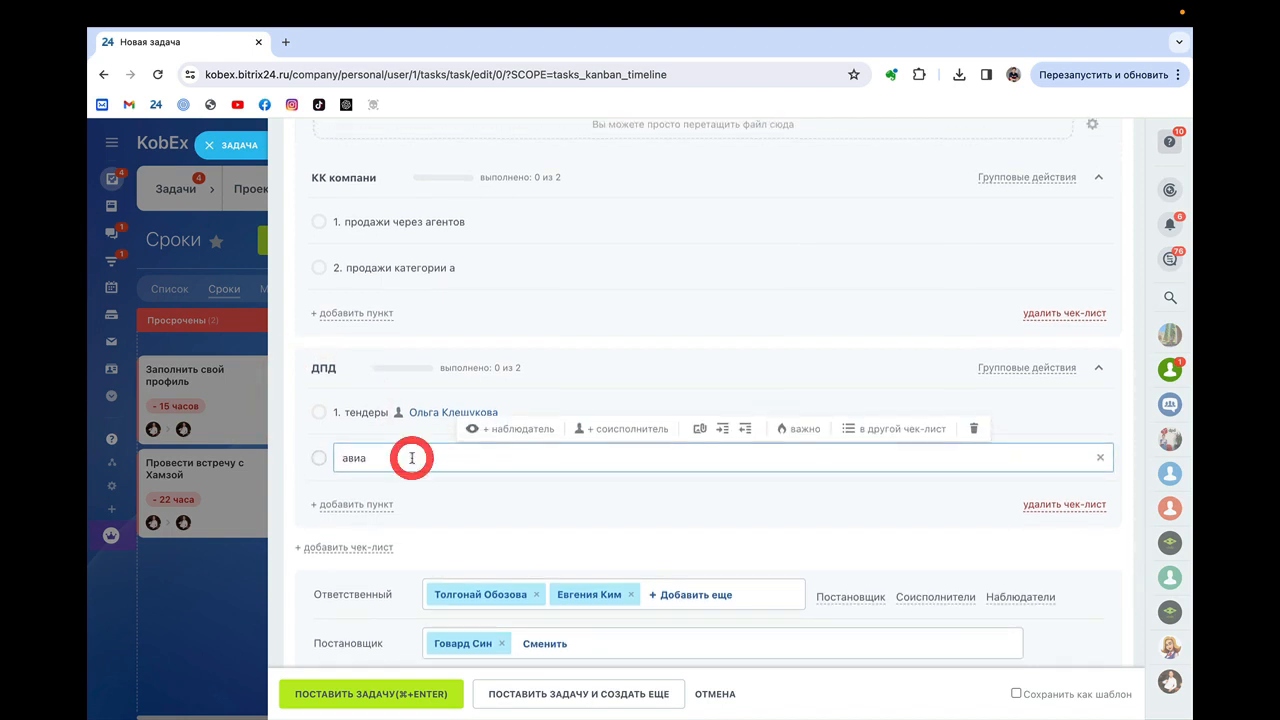
type("досавки")
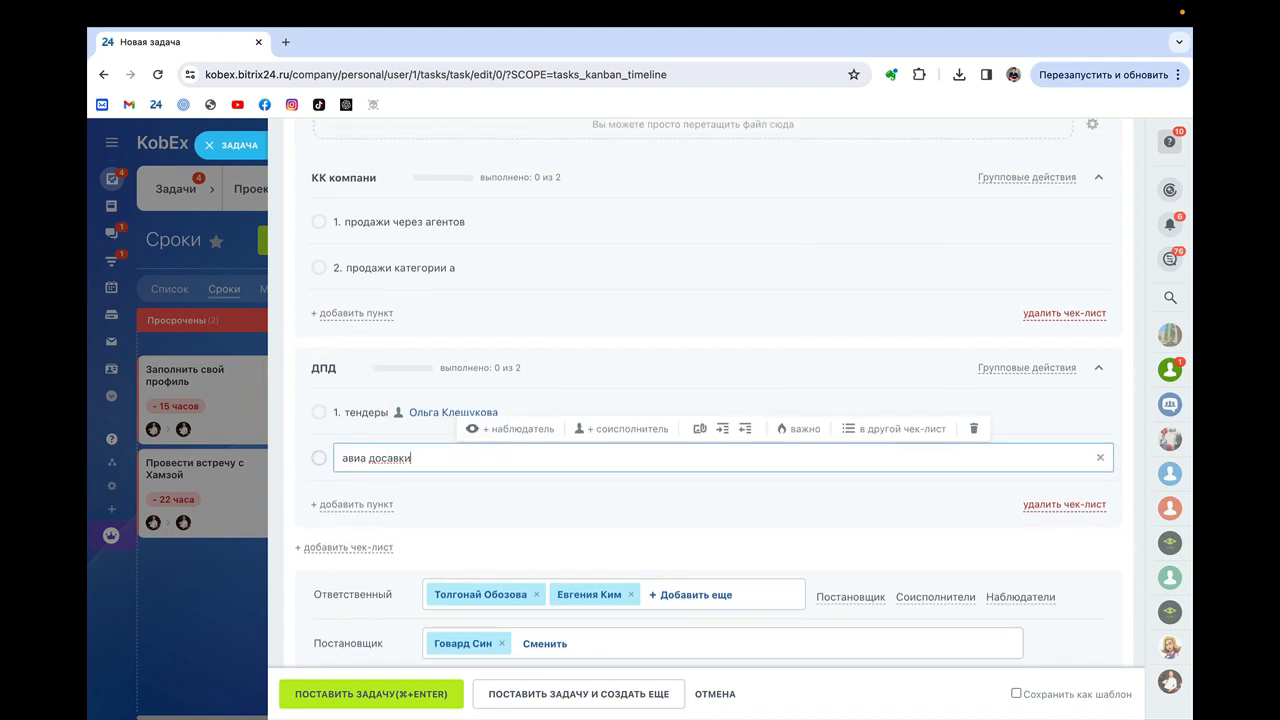
left_click(474, 490)
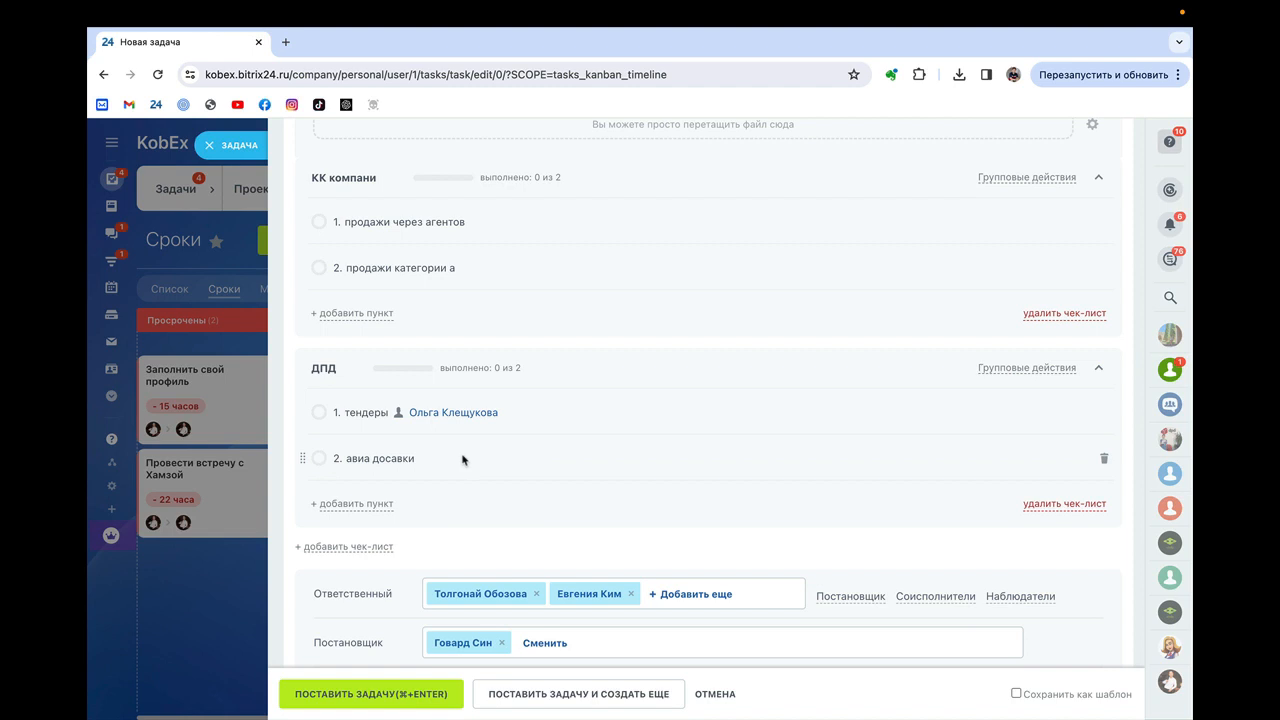
- Add a second colleague as co-executor (соисполнитель) of the "авиа досавки" item in the "ДПД" checklist
scroll(557, 509, "down", 3)
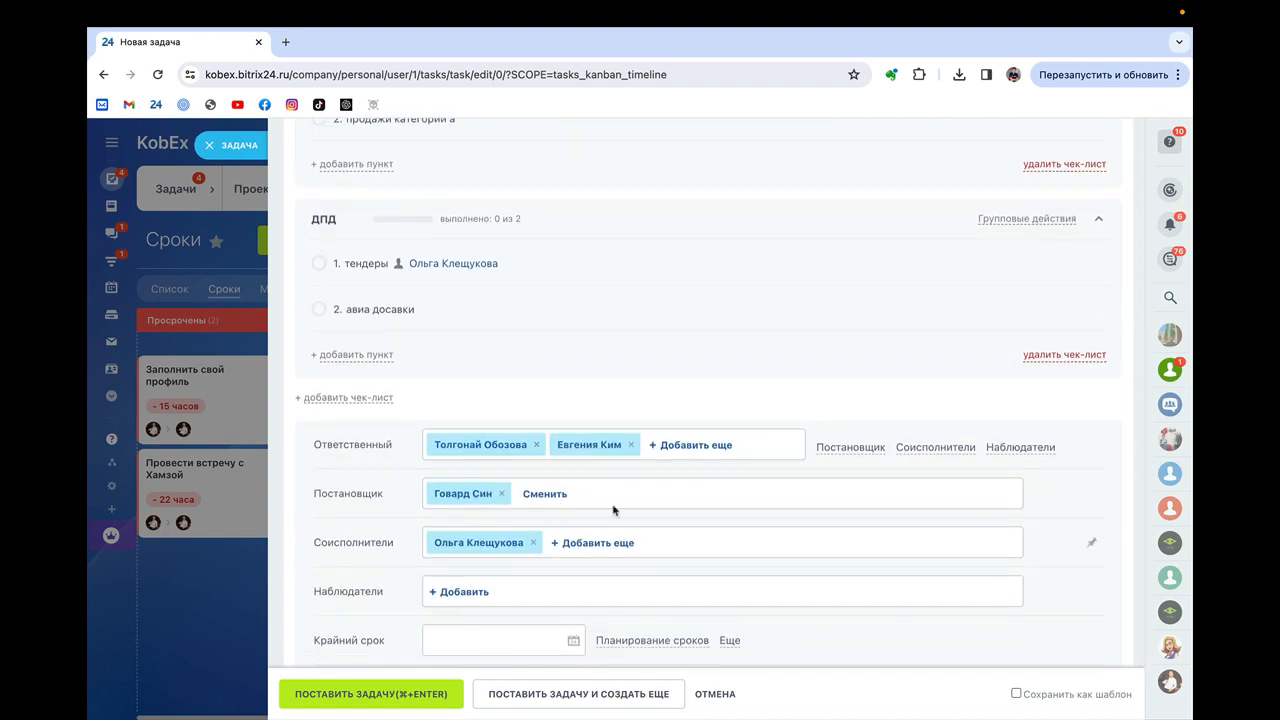
left_click(437, 309)
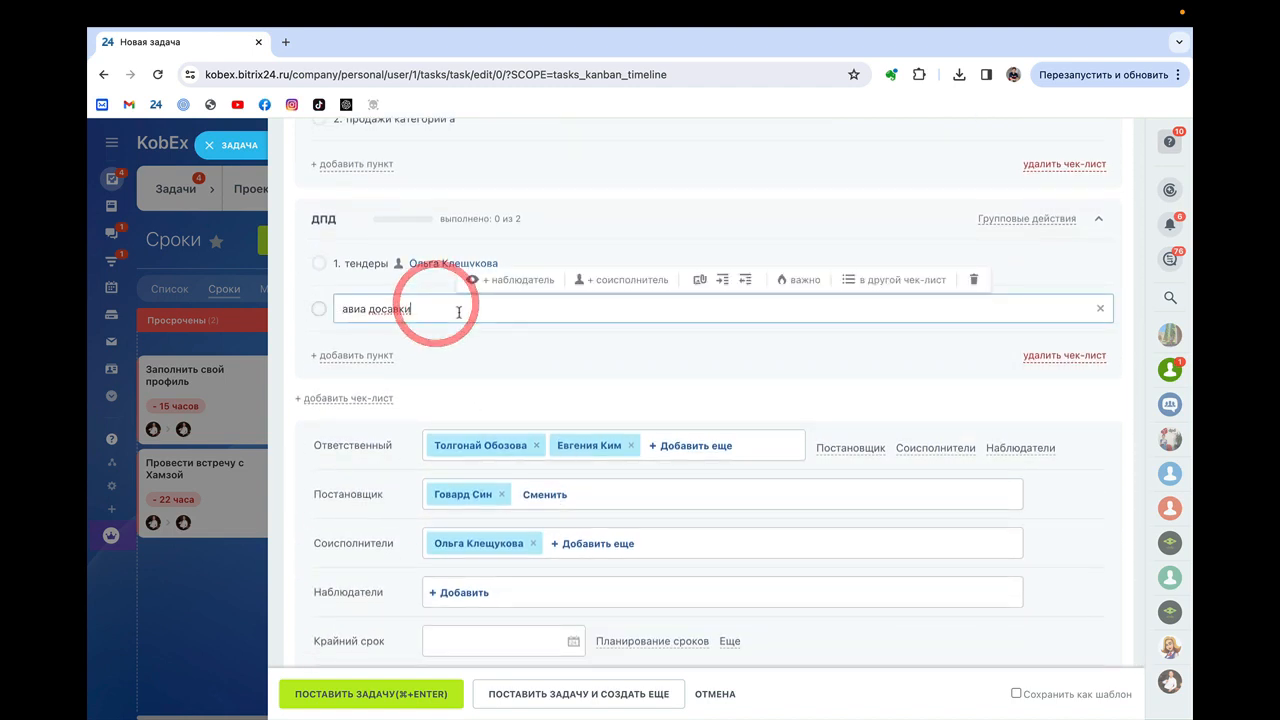
left_click(613, 280)
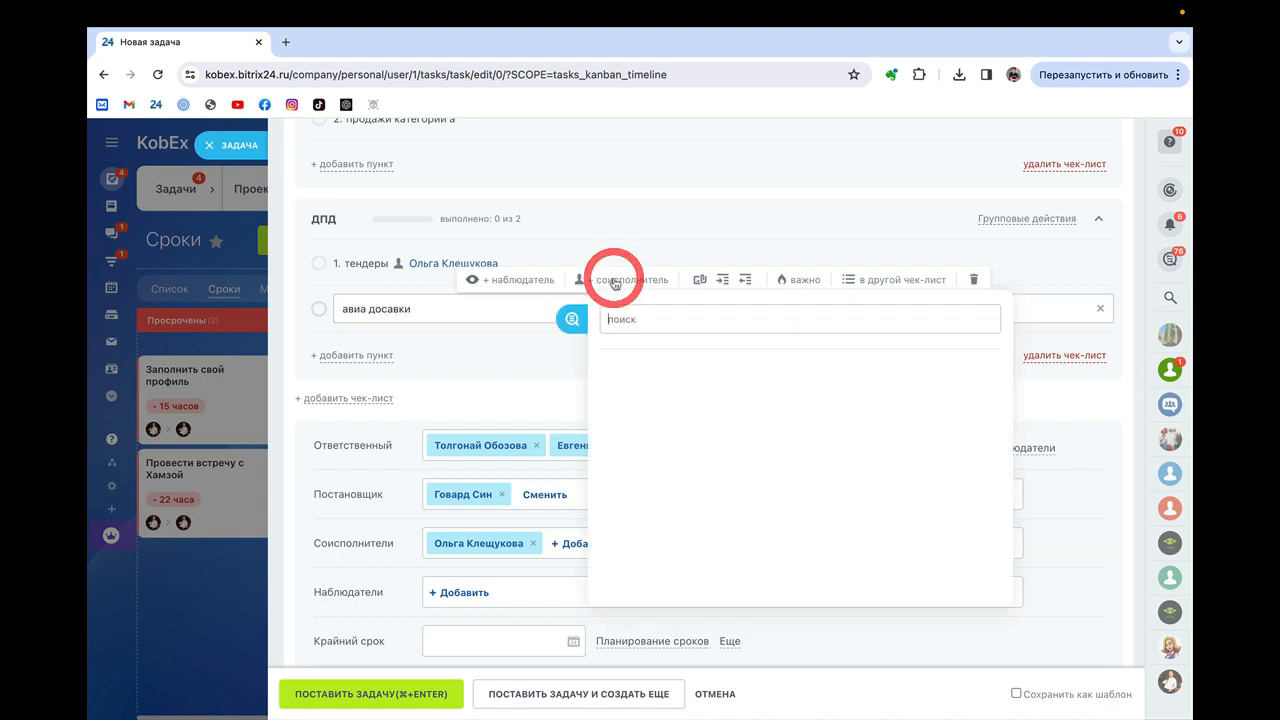
left_click(654, 530)
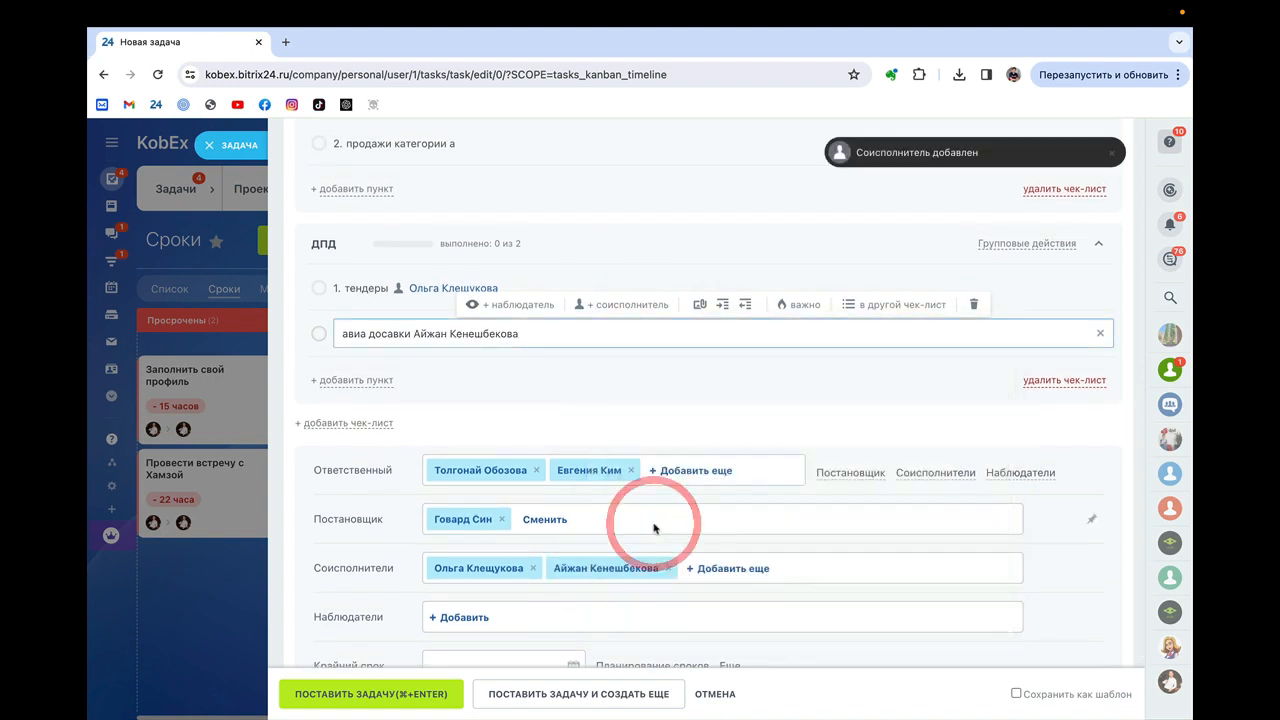
key("Return")
left_click(662, 251)
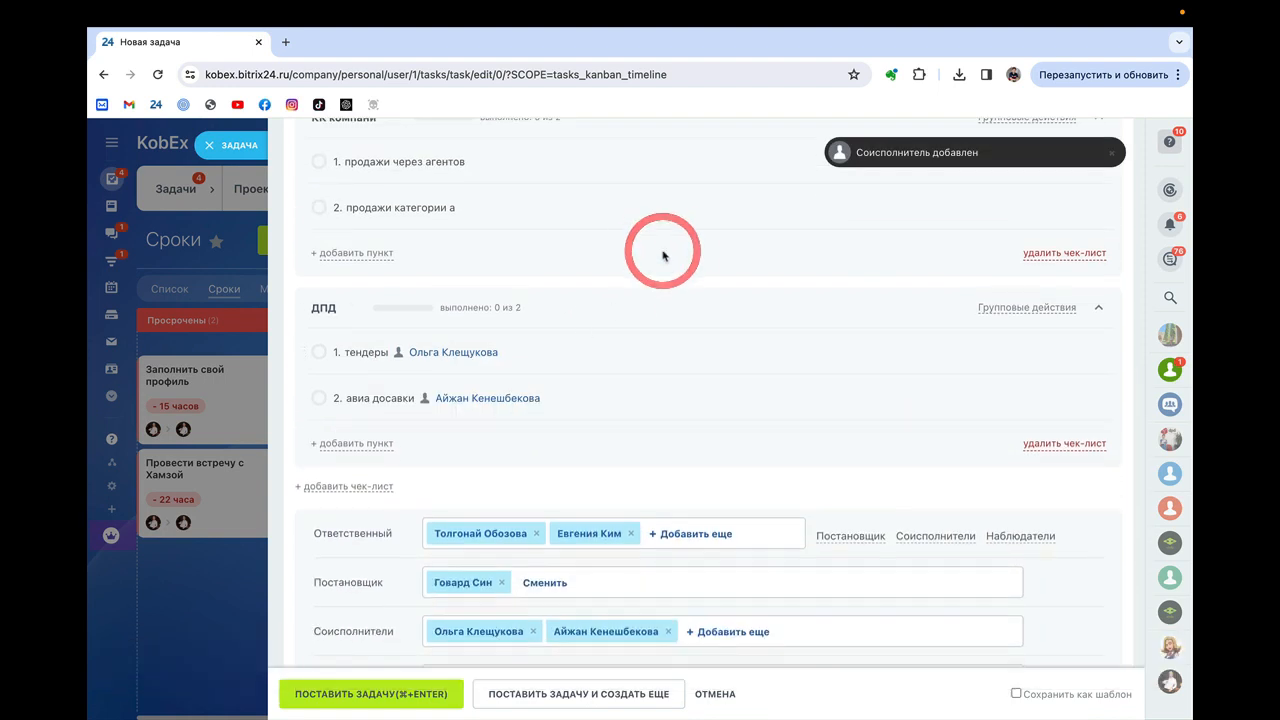
- Review the draft task's co-executors, attached file and both checklists
scroll(557, 429, "down", 2)
scroll(557, 428, "down", 1)
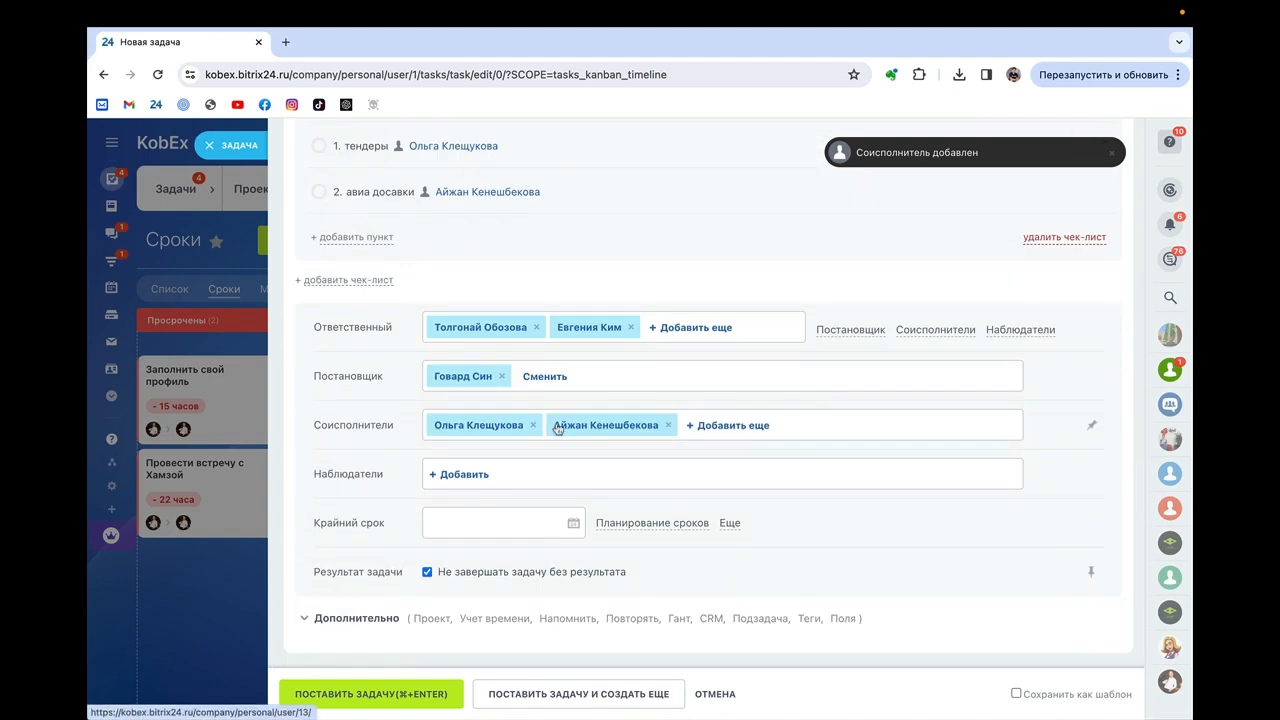
scroll(608, 330, "up", 9)
scroll(608, 330, "up", 2)
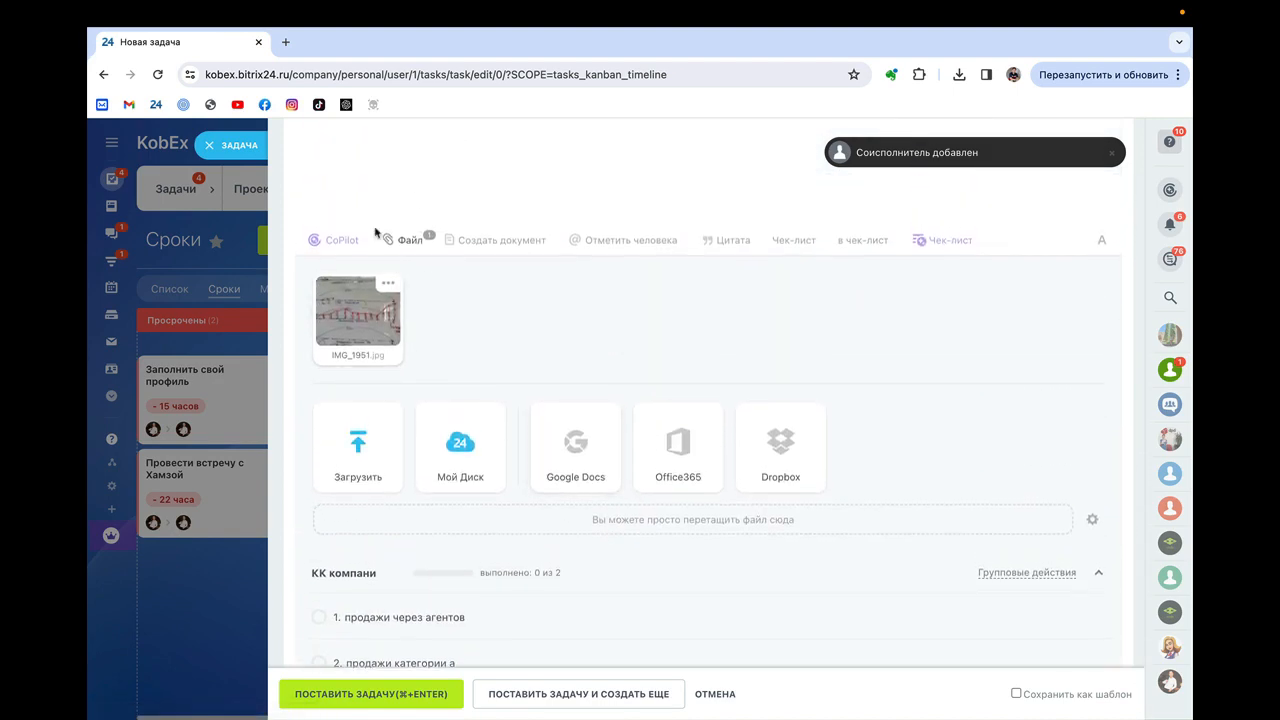
left_click(440, 316)
scroll(429, 306, "down", 3)
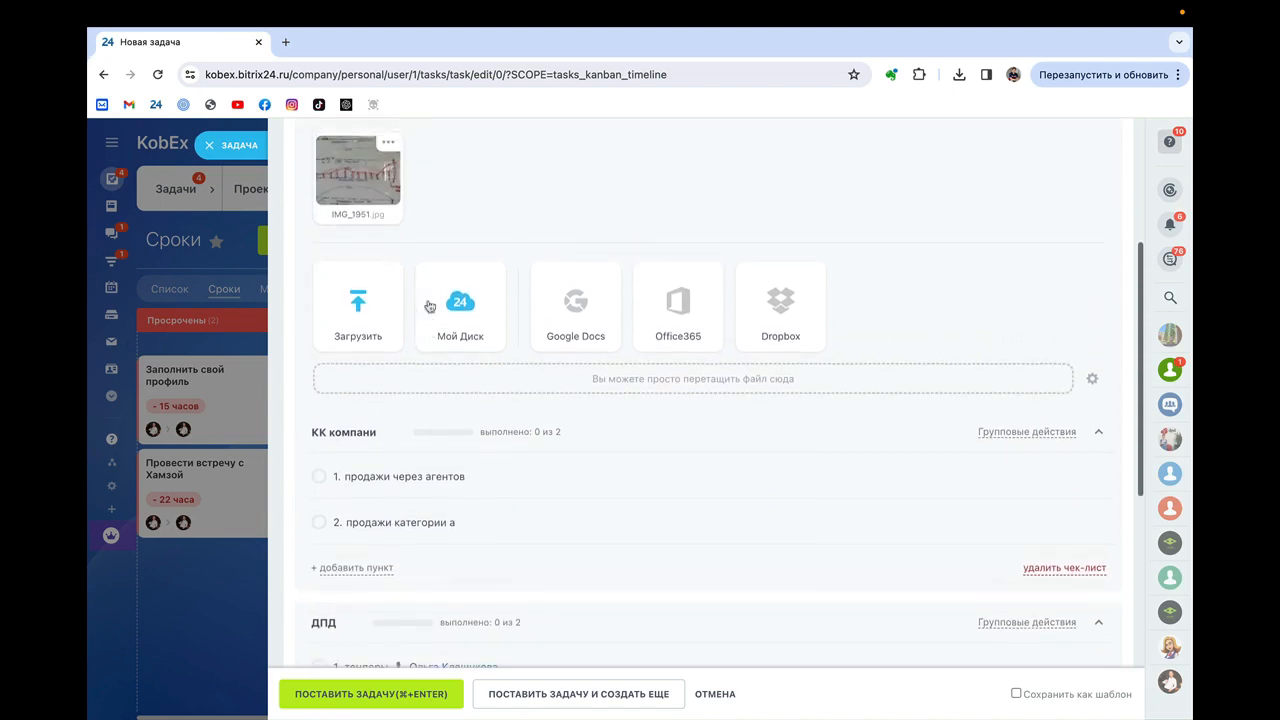
scroll(429, 306, "up", 5)
scroll(429, 300, "down", 9)
scroll(429, 300, "down", 5)
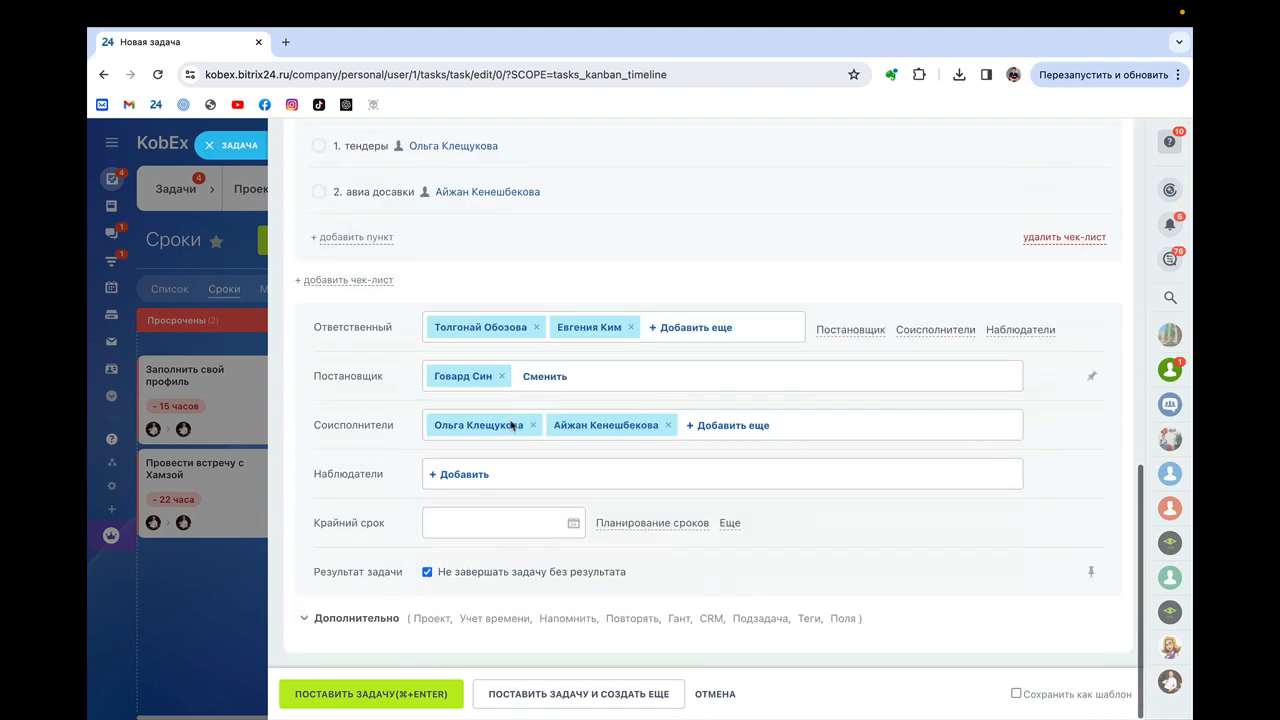
- Switch the "Не завершать задачу без результата" option off and back on
left_click(427, 572)
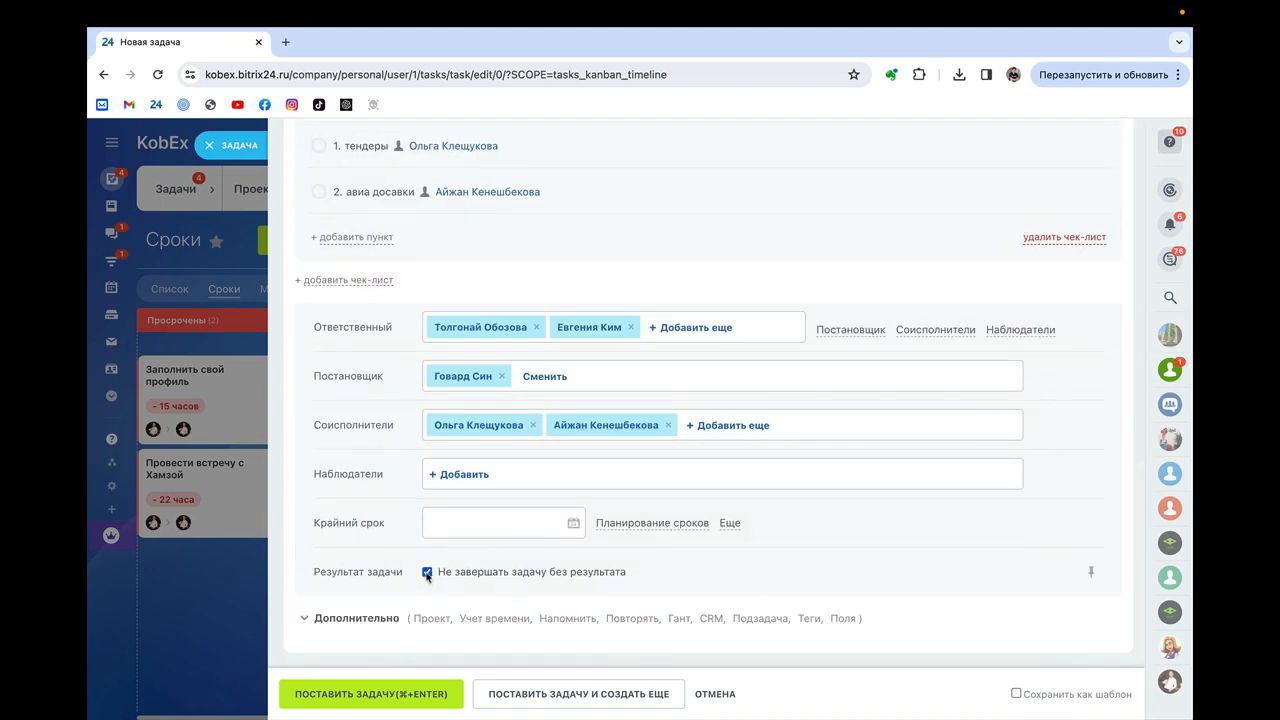
left_click(427, 573)
left_click(427, 573)
scroll(440, 575, "up", 10)
scroll(471, 577, "down", 10)
- Set the task deadline (Крайний срок) to 18.01.2024 18:00
left_click(440, 522)
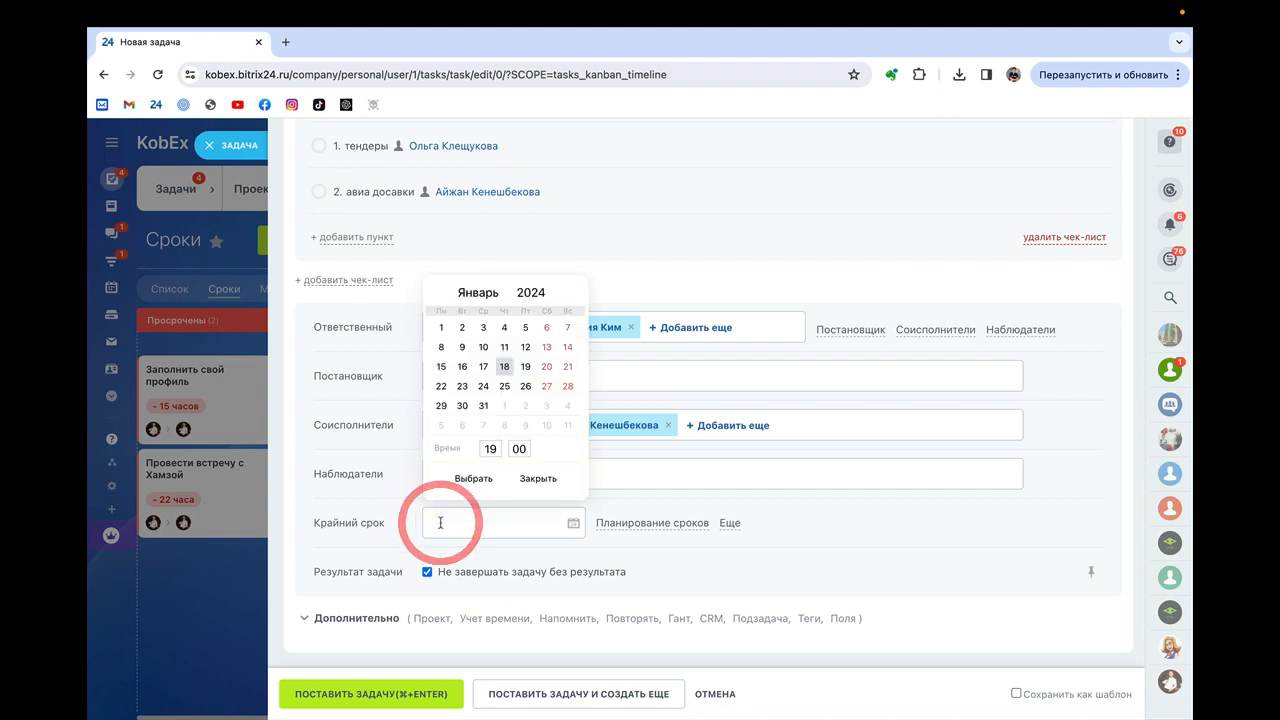
left_click(489, 454)
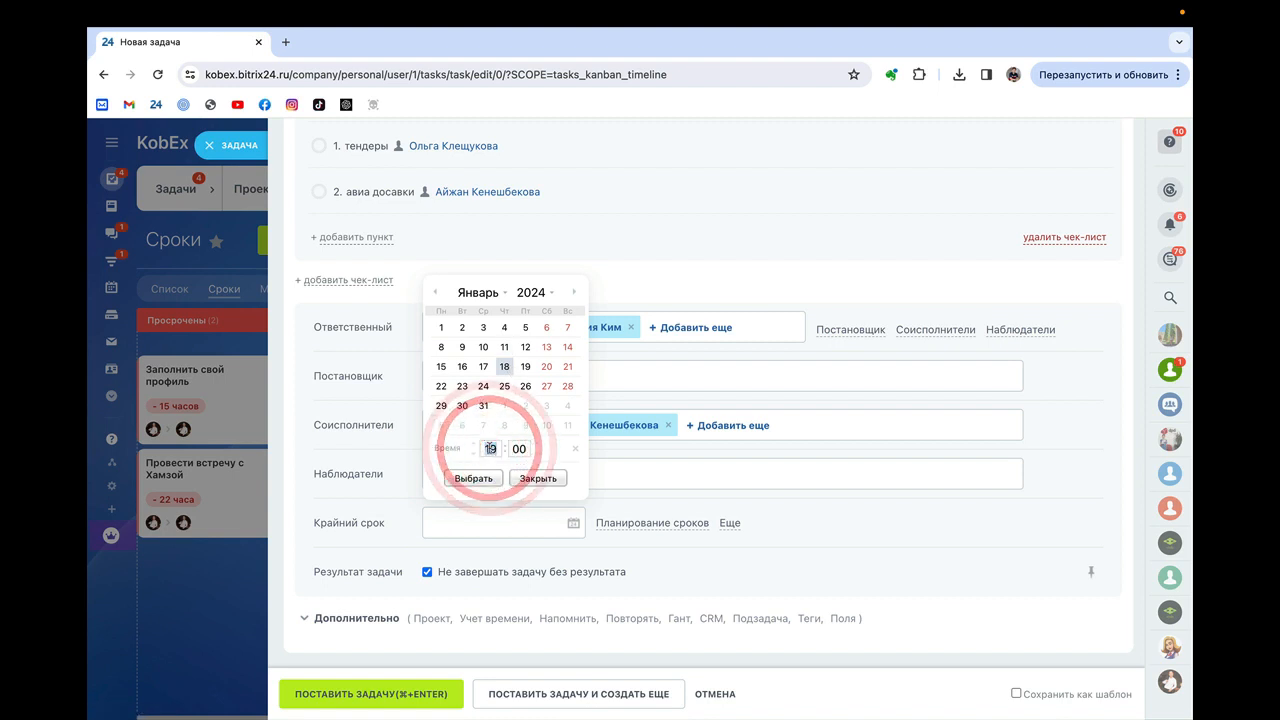
left_click(485, 474)
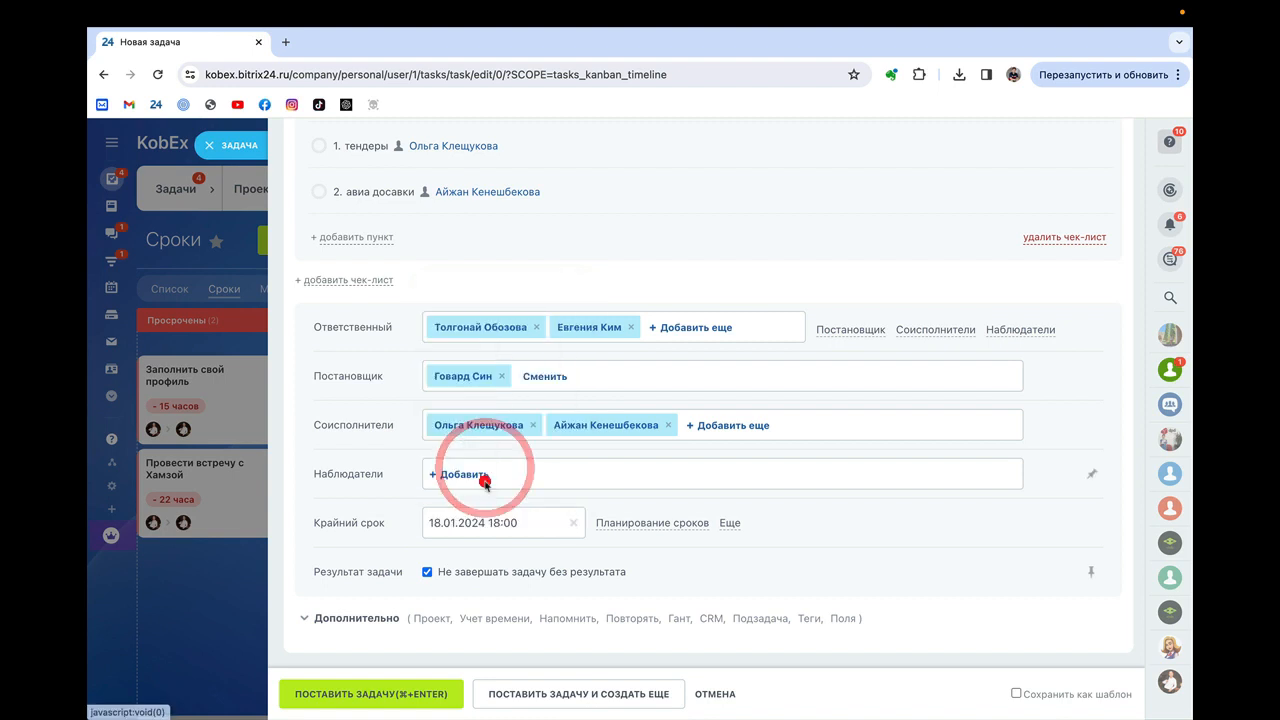
- Show the additional deadline options and disable "Разрешить ответственному менять сроки задачи"
left_click(729, 524)
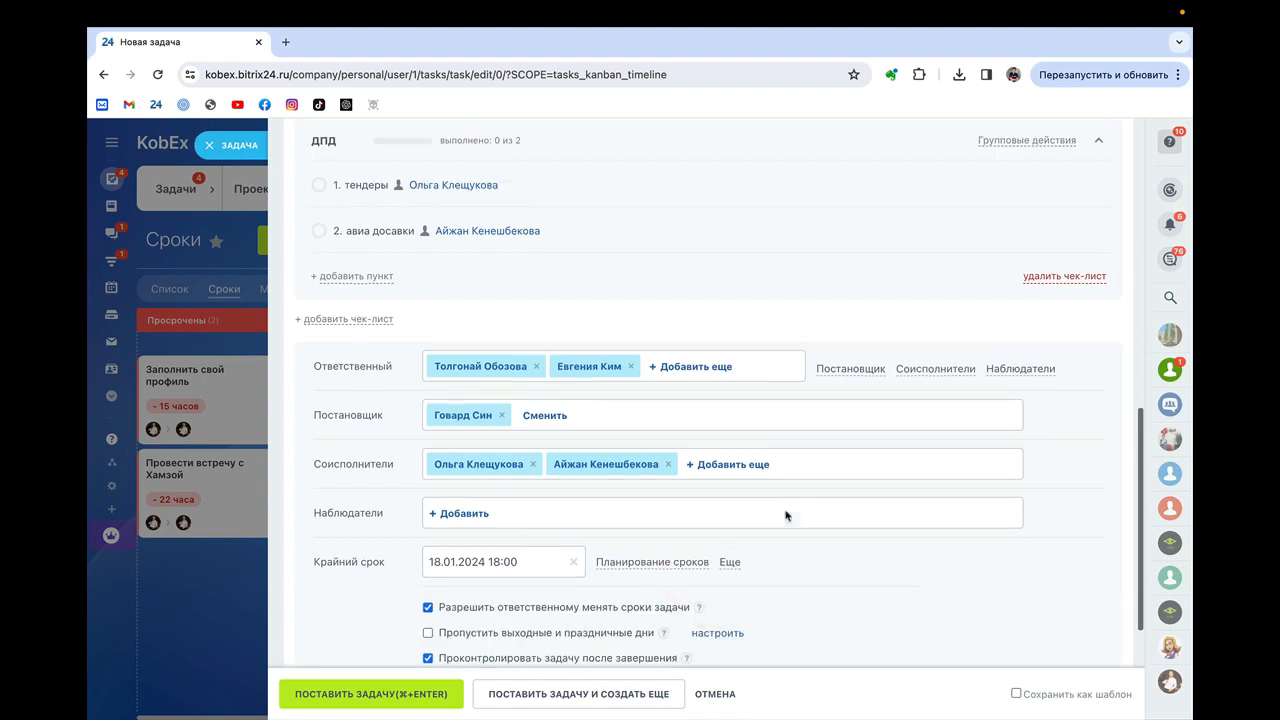
scroll(786, 515, "down", 5)
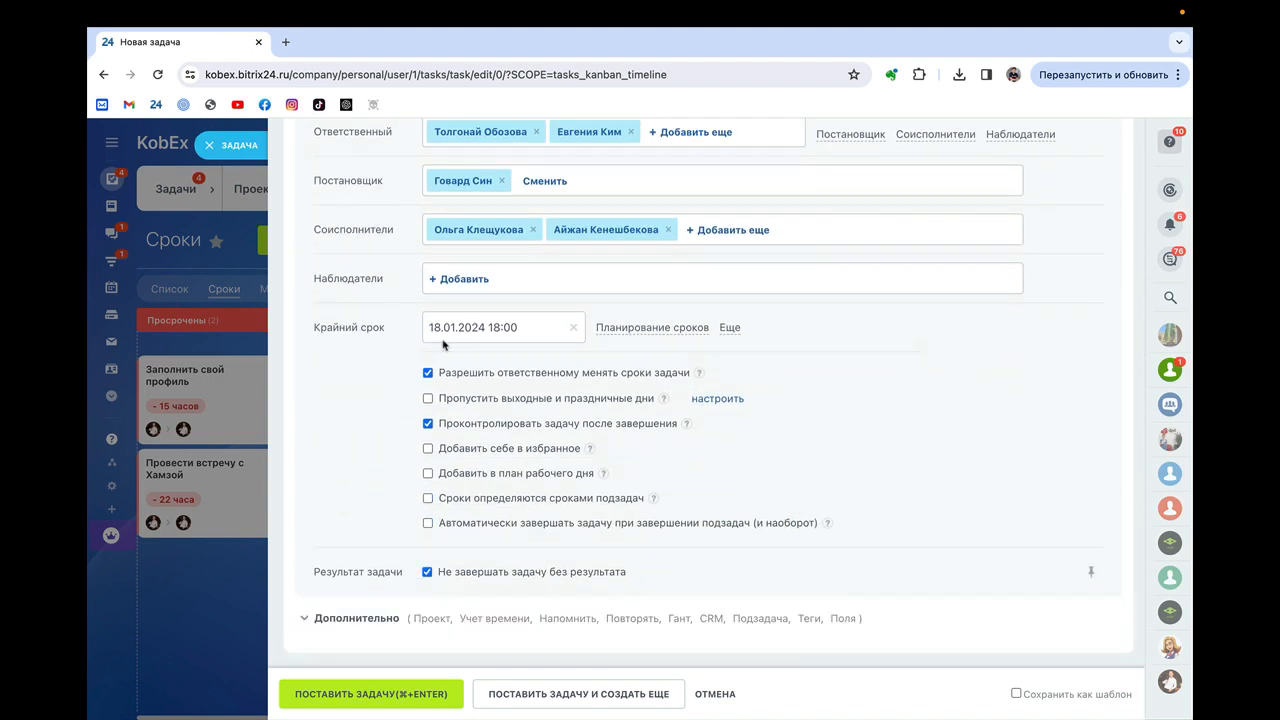
left_click(446, 373)
left_click(447, 373)
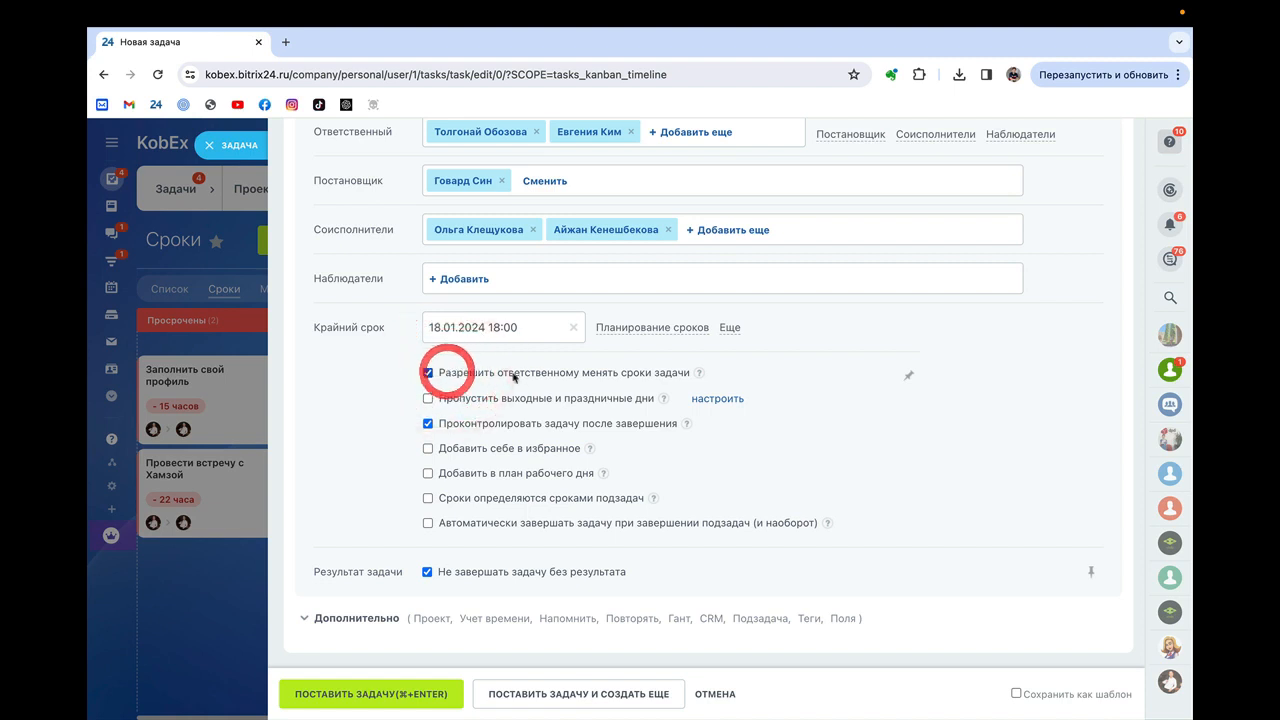
left_click(490, 372)
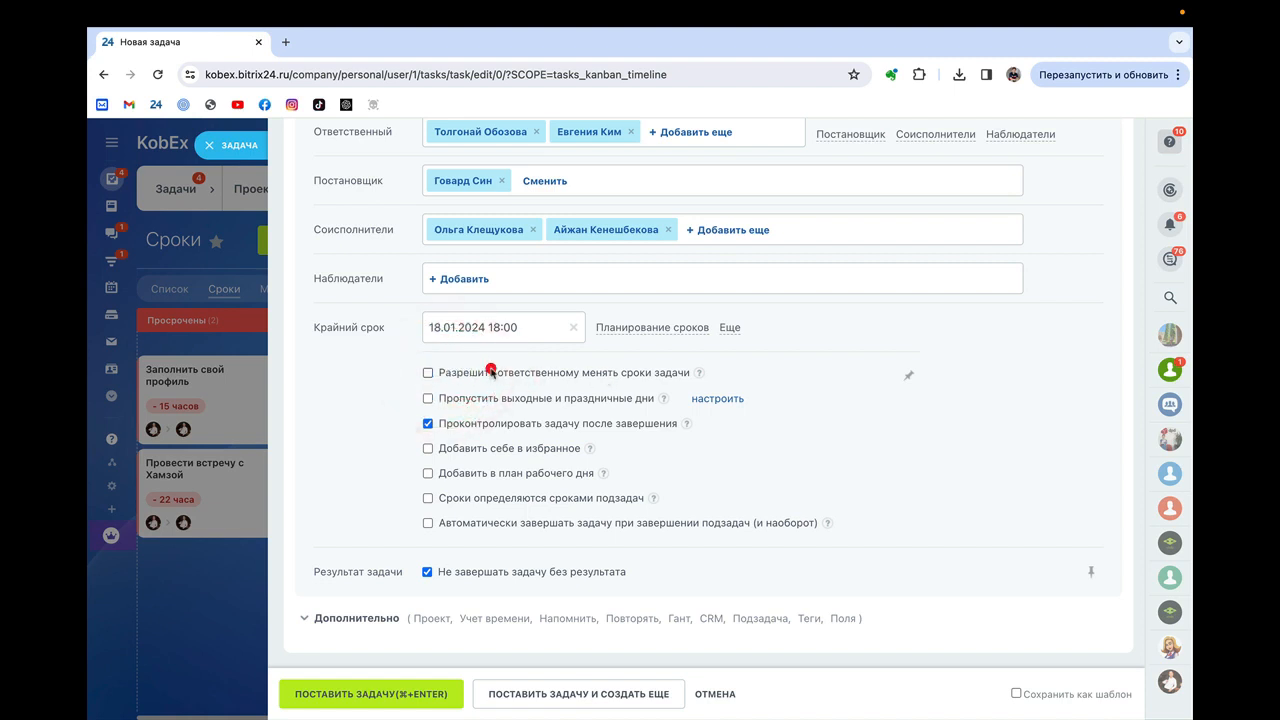
left_click(427, 374)
left_click(357, 135)
left_click(459, 379)
- Switch the "Проконтролировать задачу после завершения" option off and back on
mouse_move(663, 399)
left_click(428, 423)
left_click(429, 425)
left_click(369, 190)
left_click(400, 472)
left_click(400, 473)
scroll(515, 505, "up", 1)
scroll(515, 505, "down", 1)
scroll(665, 535, "up", 5)
scroll(727, 373, "down", 1)
scroll(727, 373, "up", 5)
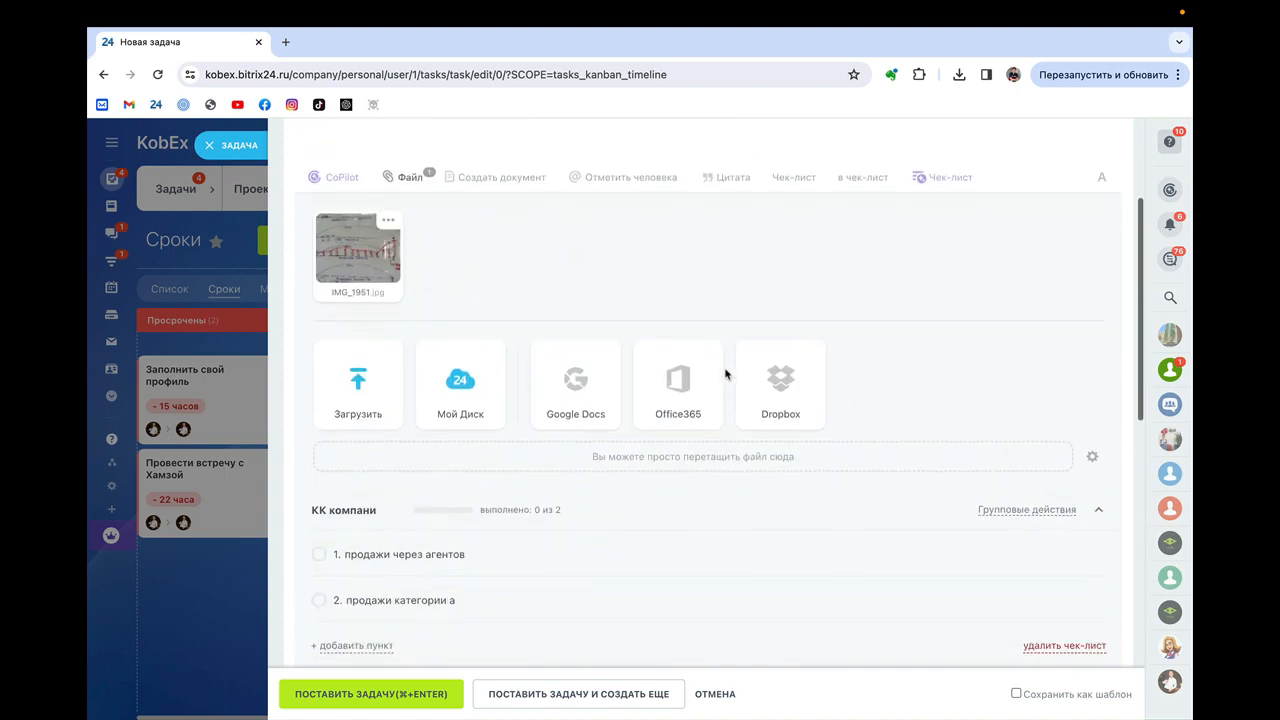
- Show the deadline planning fields (Планирование сроков) and set the task start (Начать задачу с) to 18.01.2024 16:00
scroll(727, 373, "down", 4)
scroll(727, 373, "down", 5)
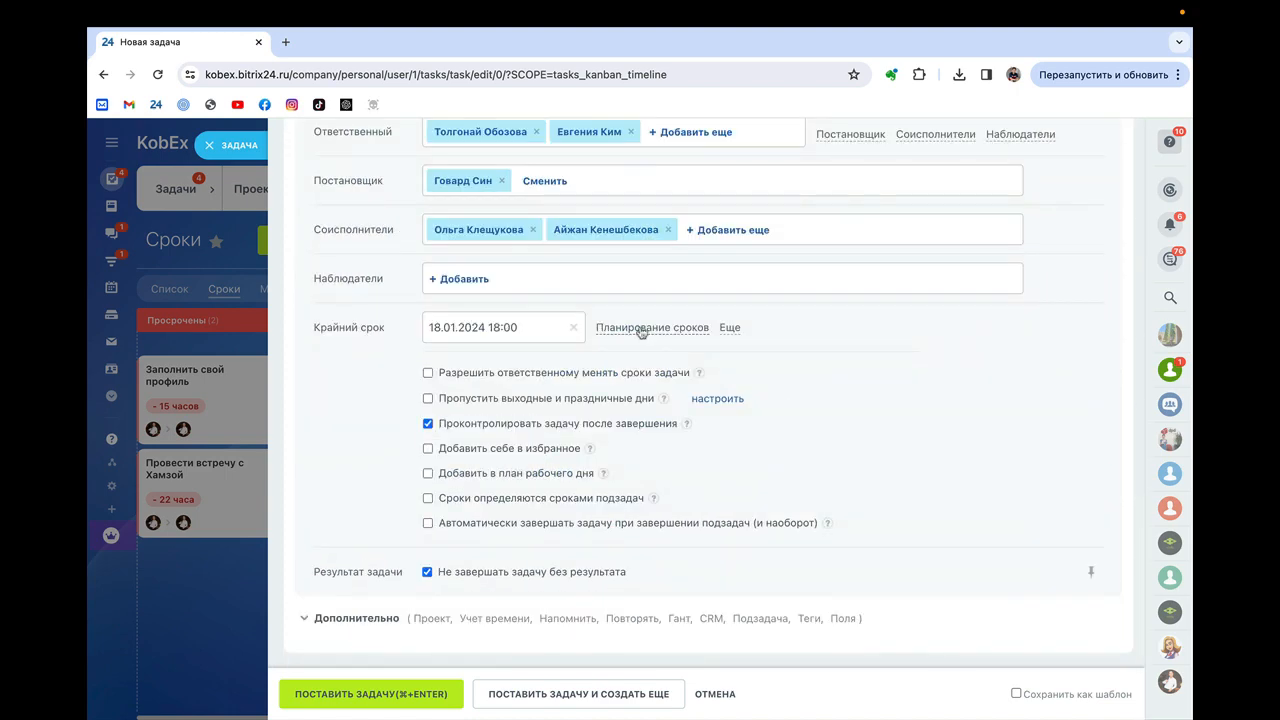
left_click(641, 328)
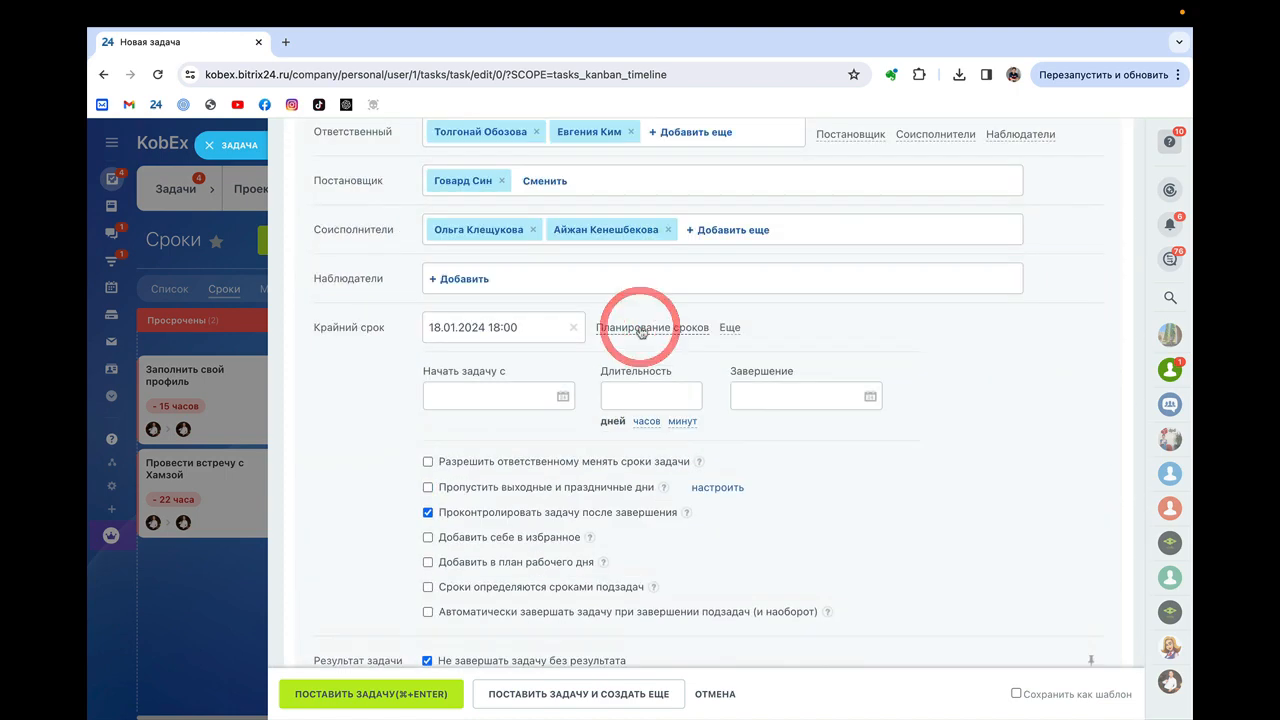
left_click(510, 396)
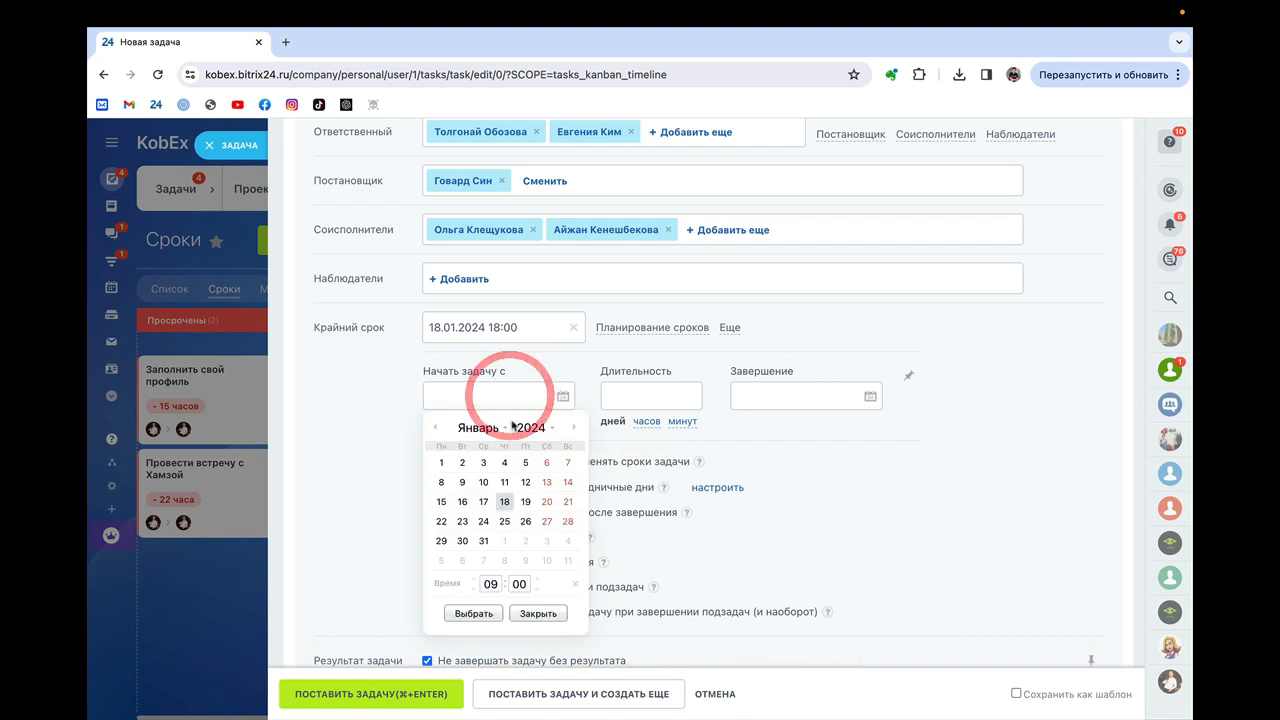
left_click(504, 502)
left_click(488, 584)
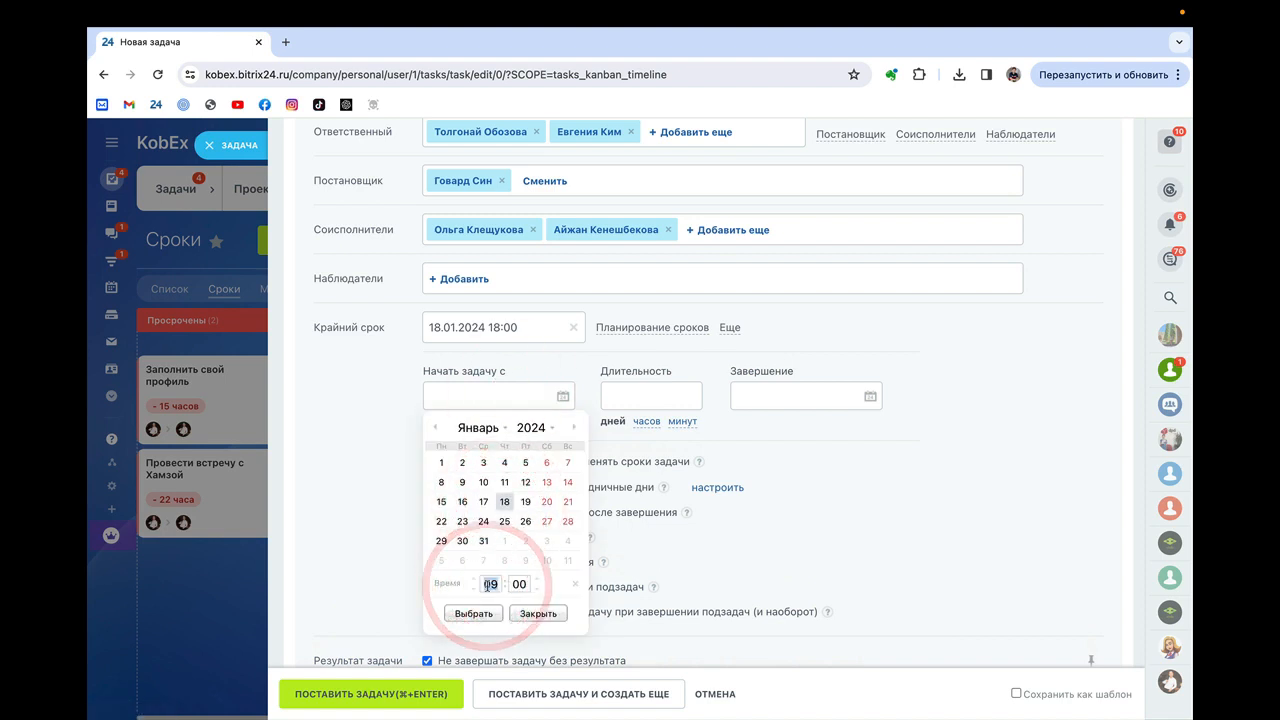
type("01")
type("6")
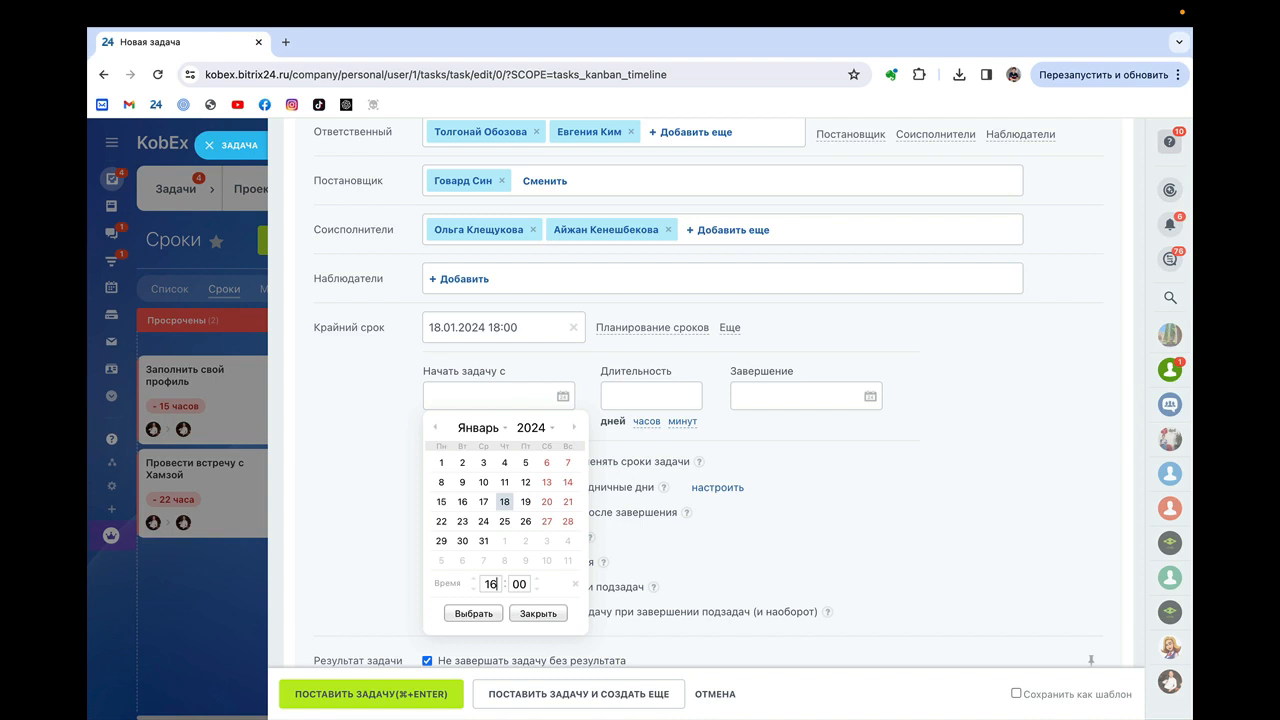
left_click(478, 612)
- Set the planned task duration (Длительность) to 1 hour, using часов as the unit
left_click(645, 420)
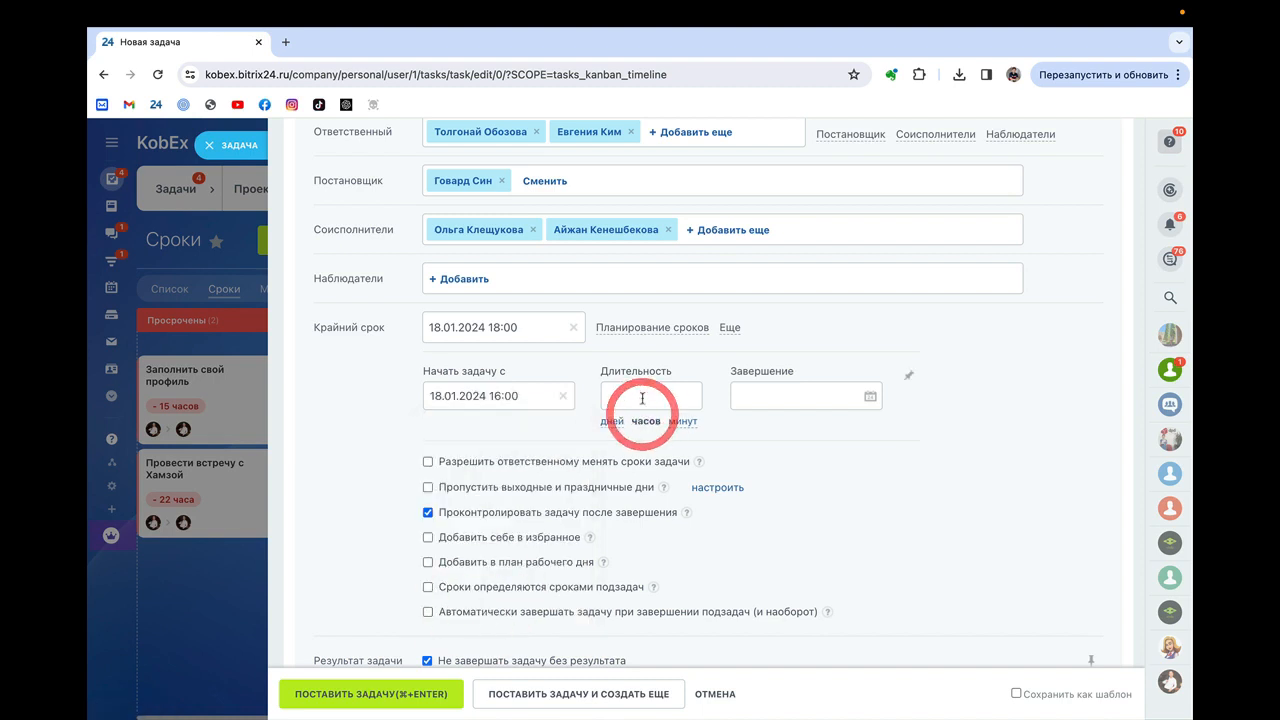
left_click(642, 398)
type("1")
left_click(763, 461)
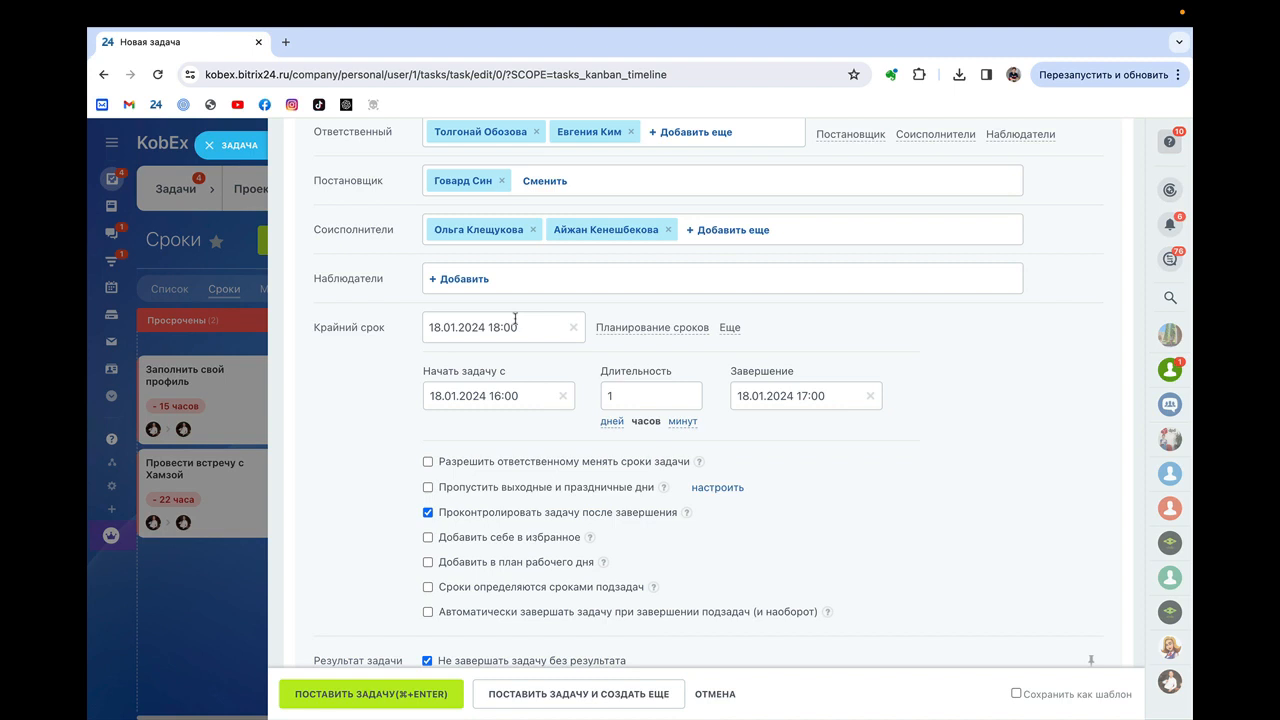
- Clear the planned start, duration and completion (Завершение) values from the deadline planning fields
left_click(562, 396)
left_click(634, 396)
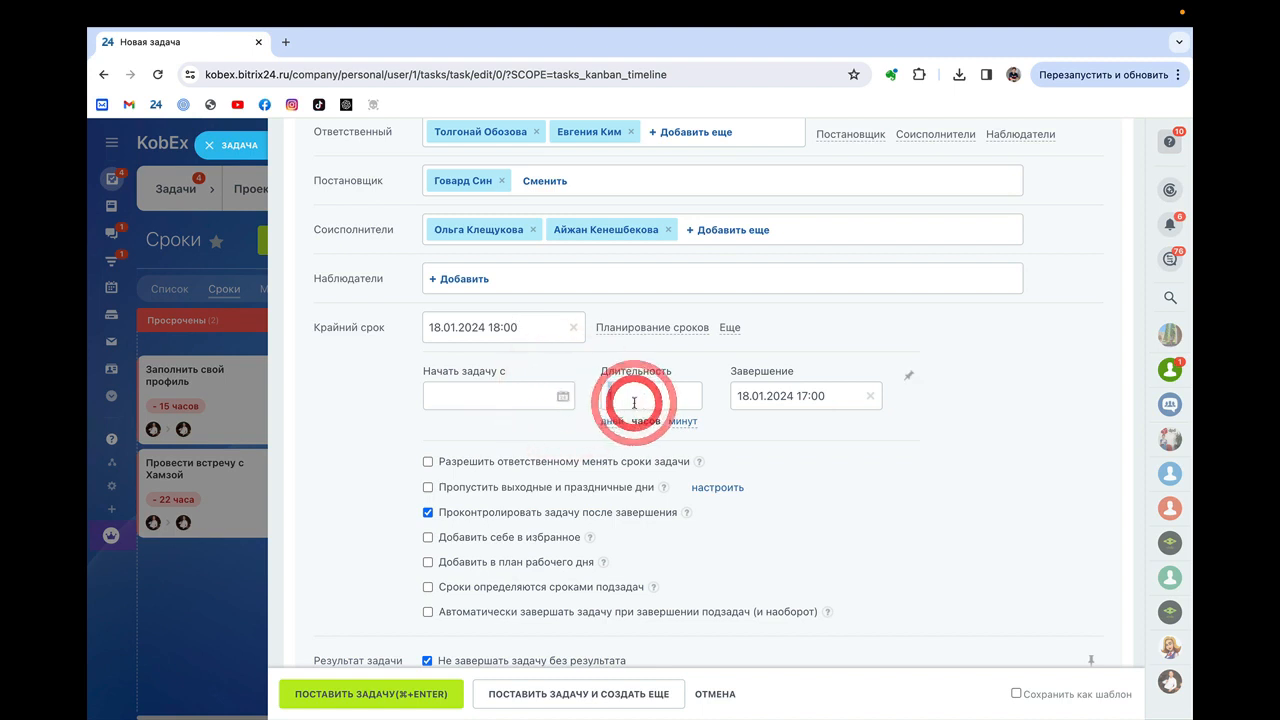
key("BackSpace")
left_click(490, 397)
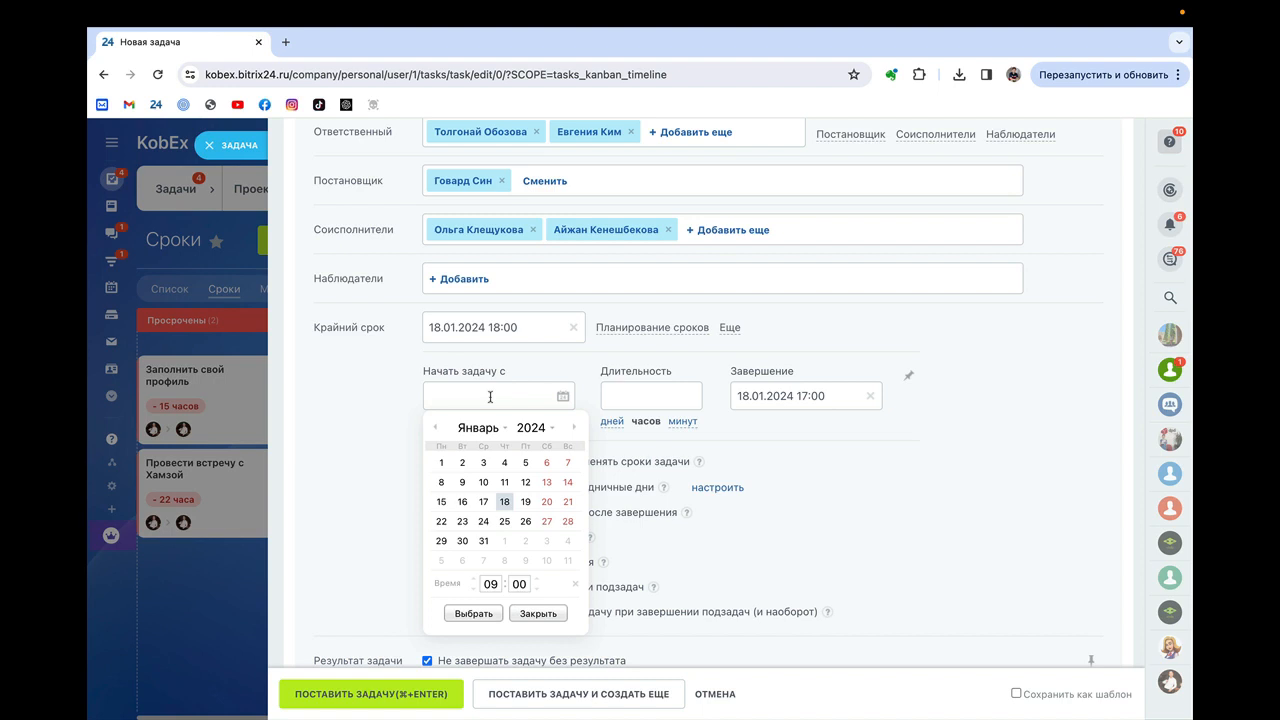
scroll(549, 405, "down", 2)
scroll(549, 405, "up", 10)
scroll(549, 405, "down", 10)
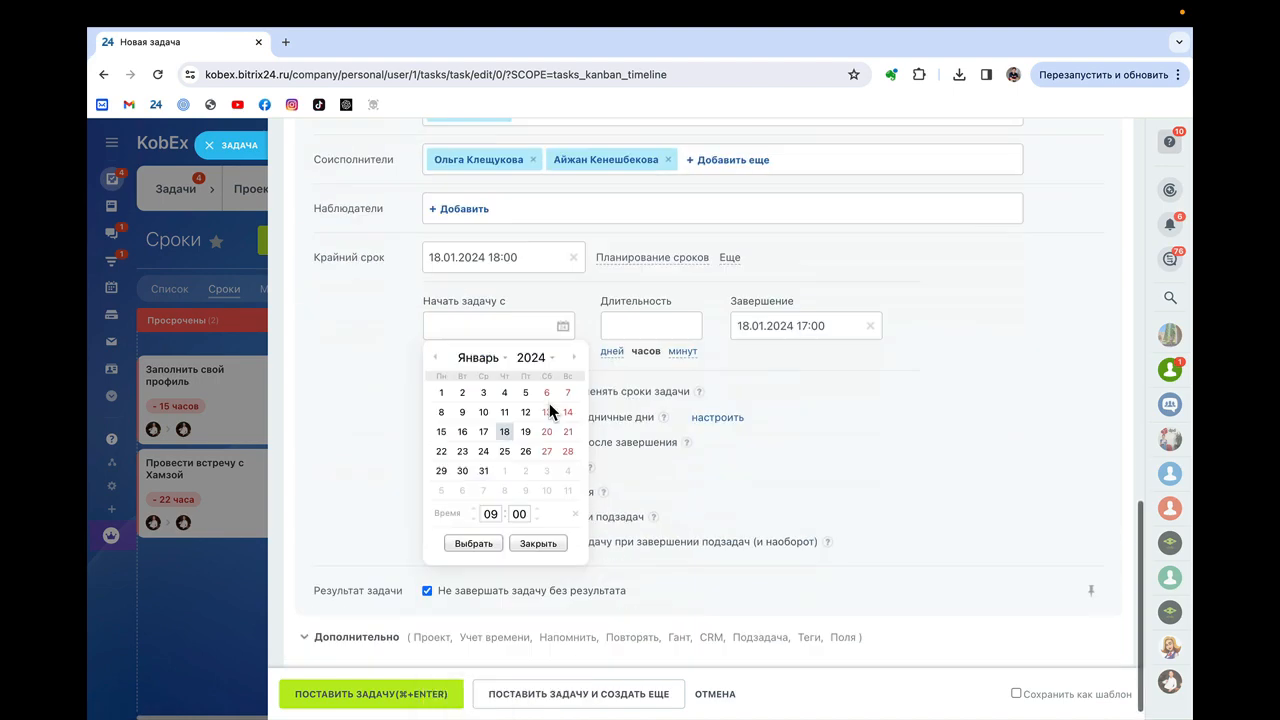
left_click(870, 307)
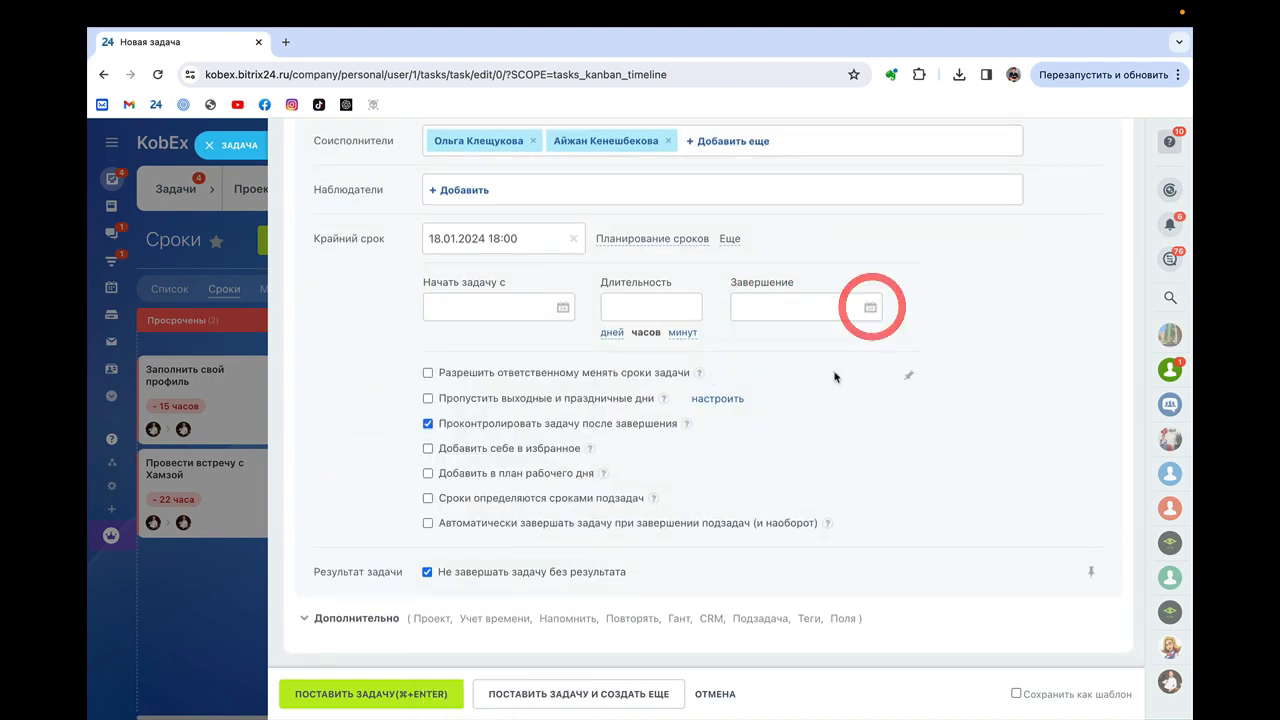
- Expand the Дополнительно section and pin the "Напомнить о задаче" field to the main task form
left_click(350, 614)
scroll(359, 518, "down", 5)
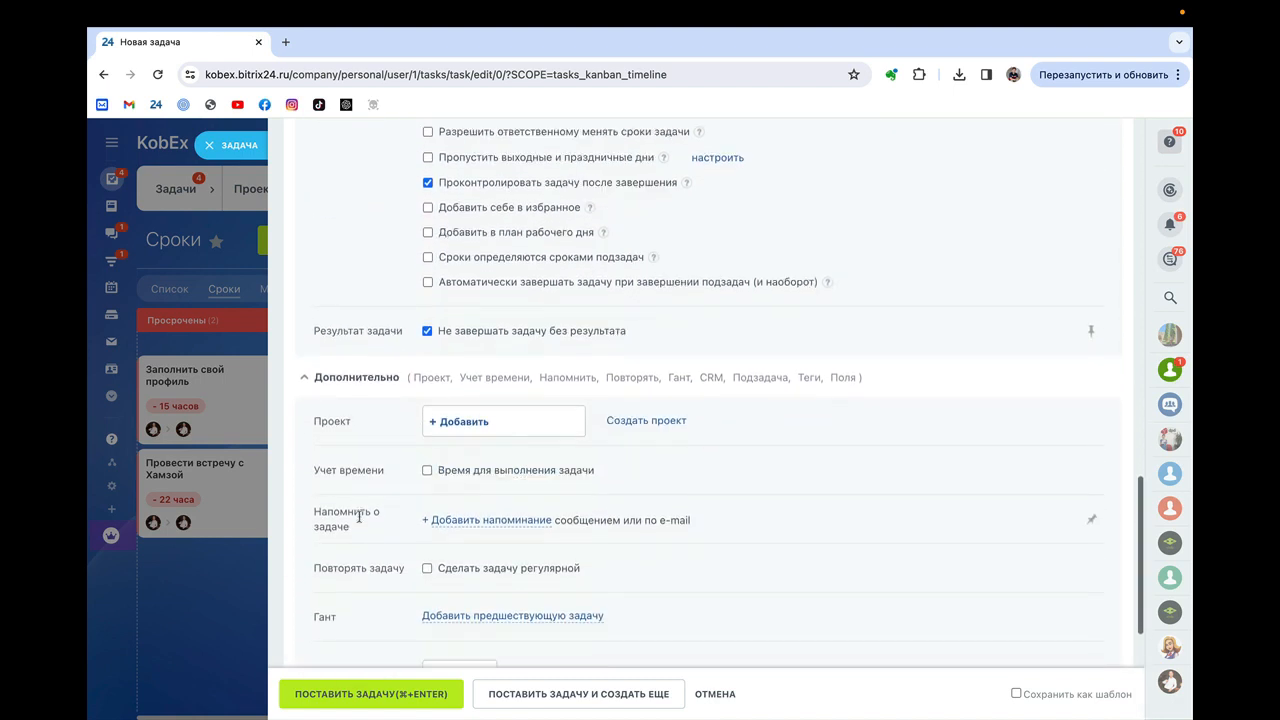
scroll(359, 517, "down", 5)
scroll(366, 400, "up", 5)
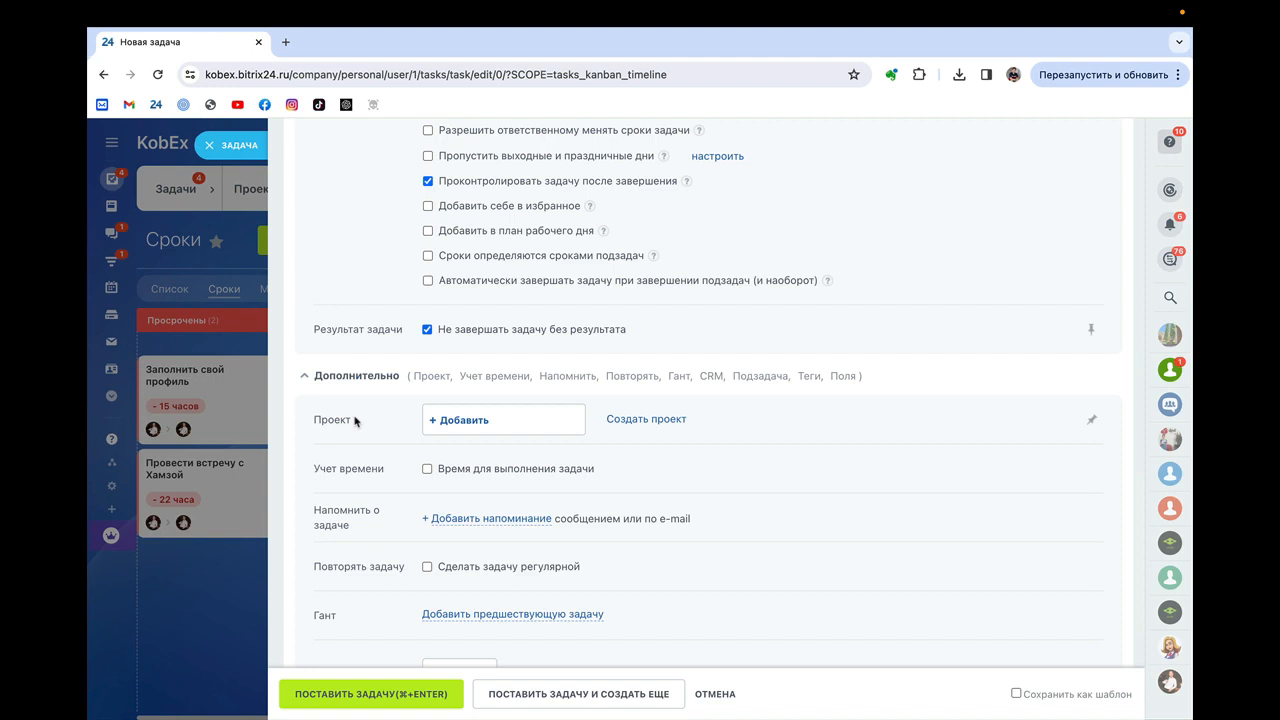
scroll(355, 422, "down", 2)
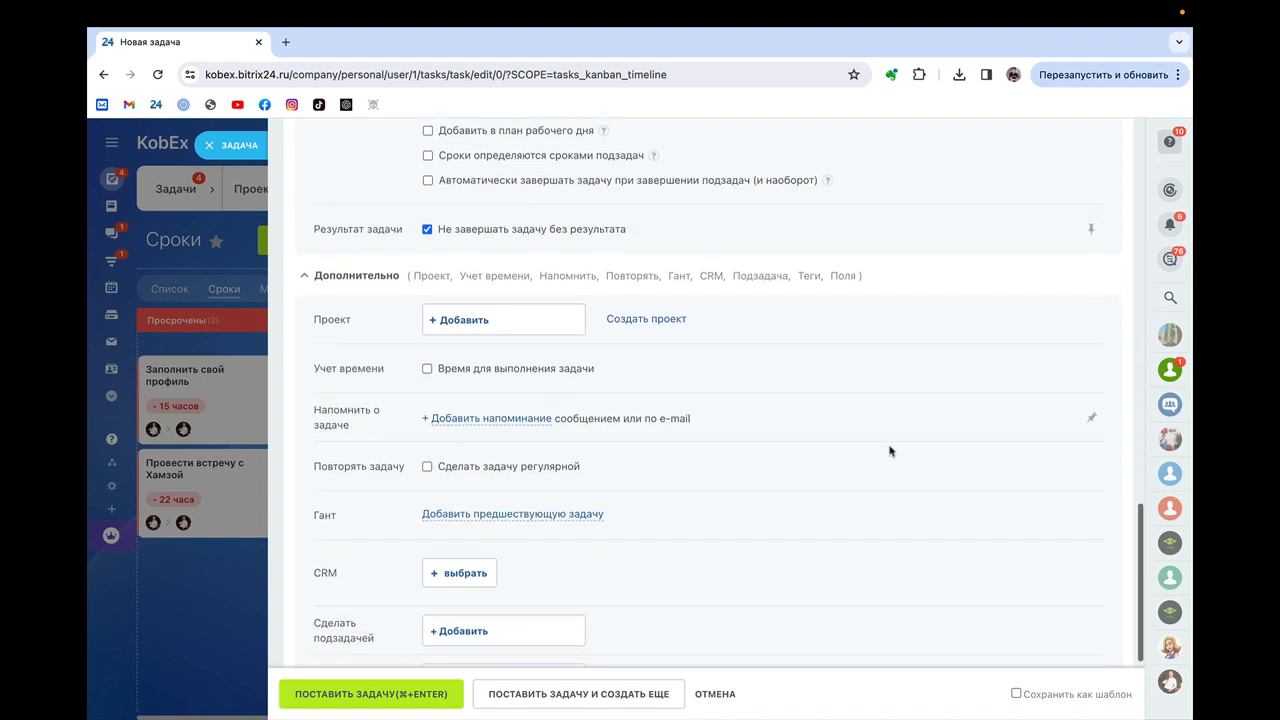
left_click(1092, 420)
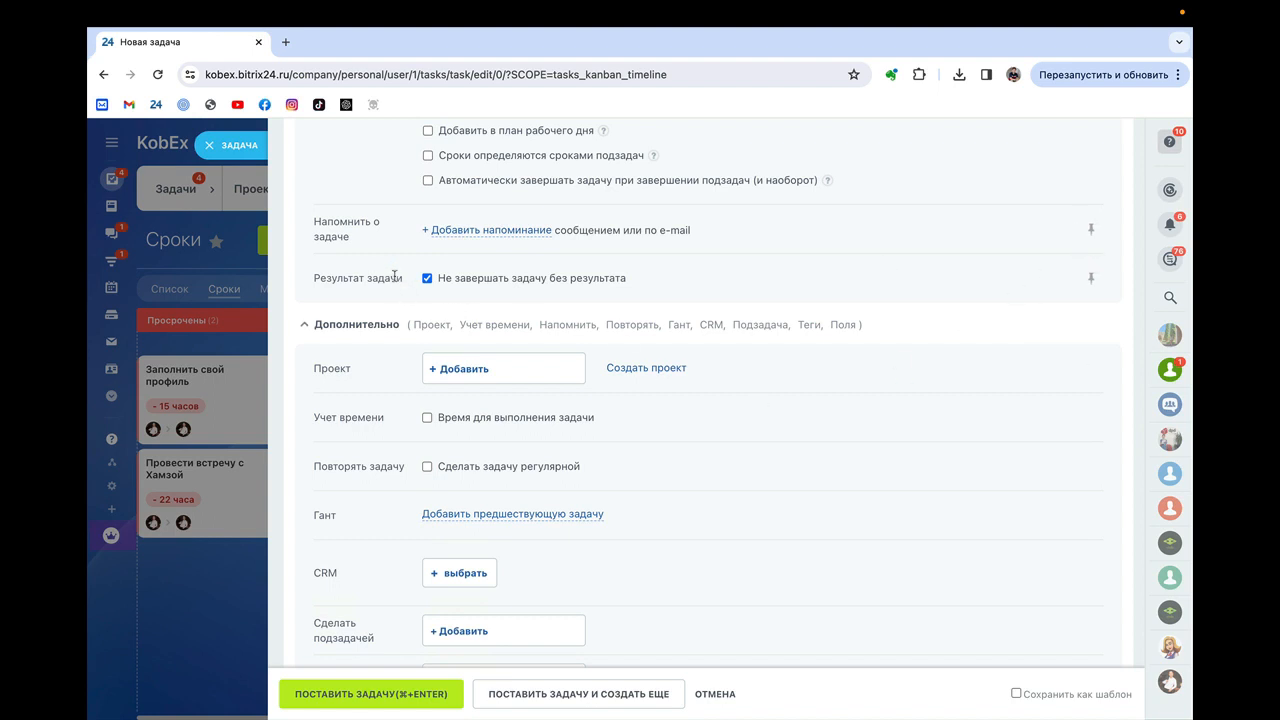
- Pin the Теги field from the additional options to the main task form
scroll(398, 318, "down", 1)
scroll(380, 320, "down", 3)
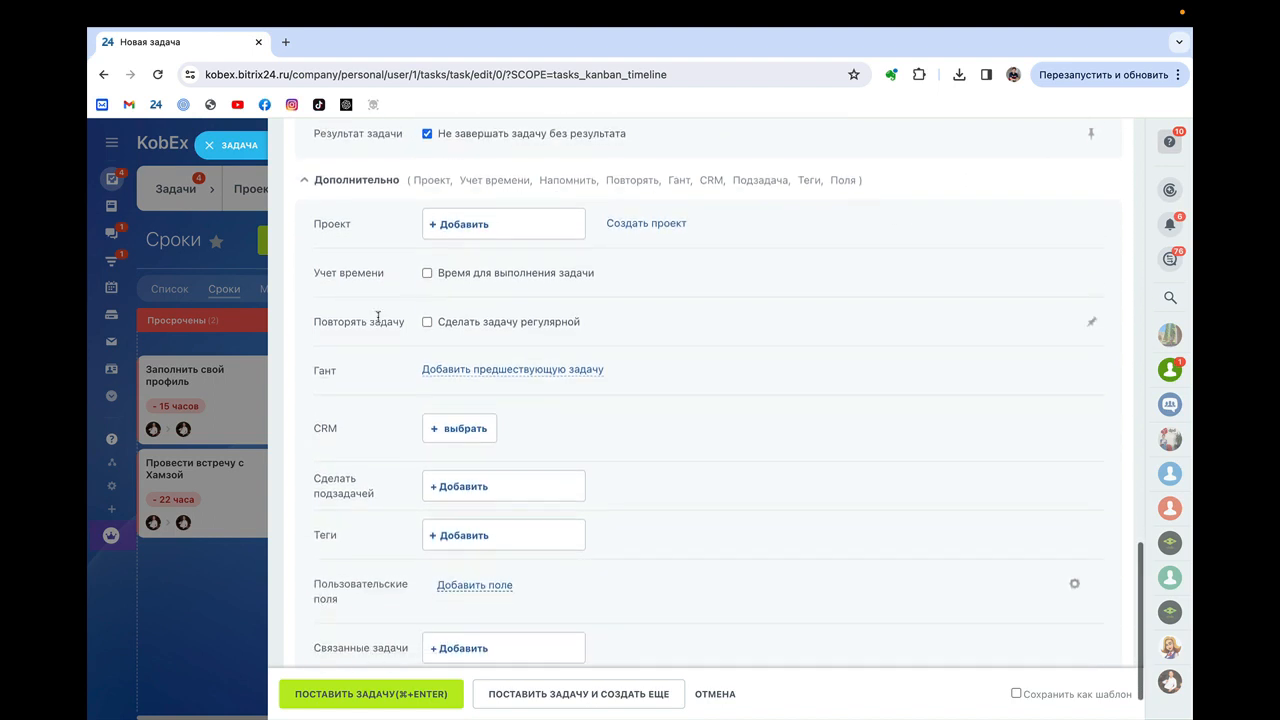
scroll(372, 420, "down", 1)
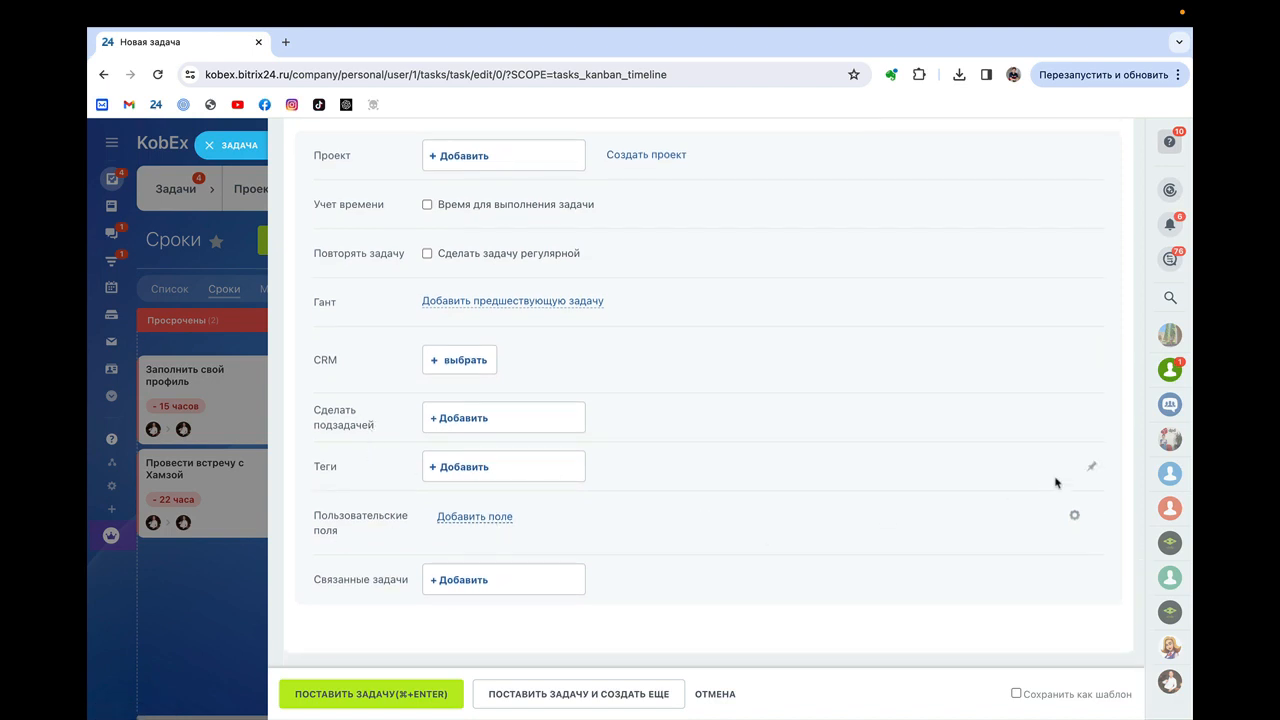
left_click(1091, 470)
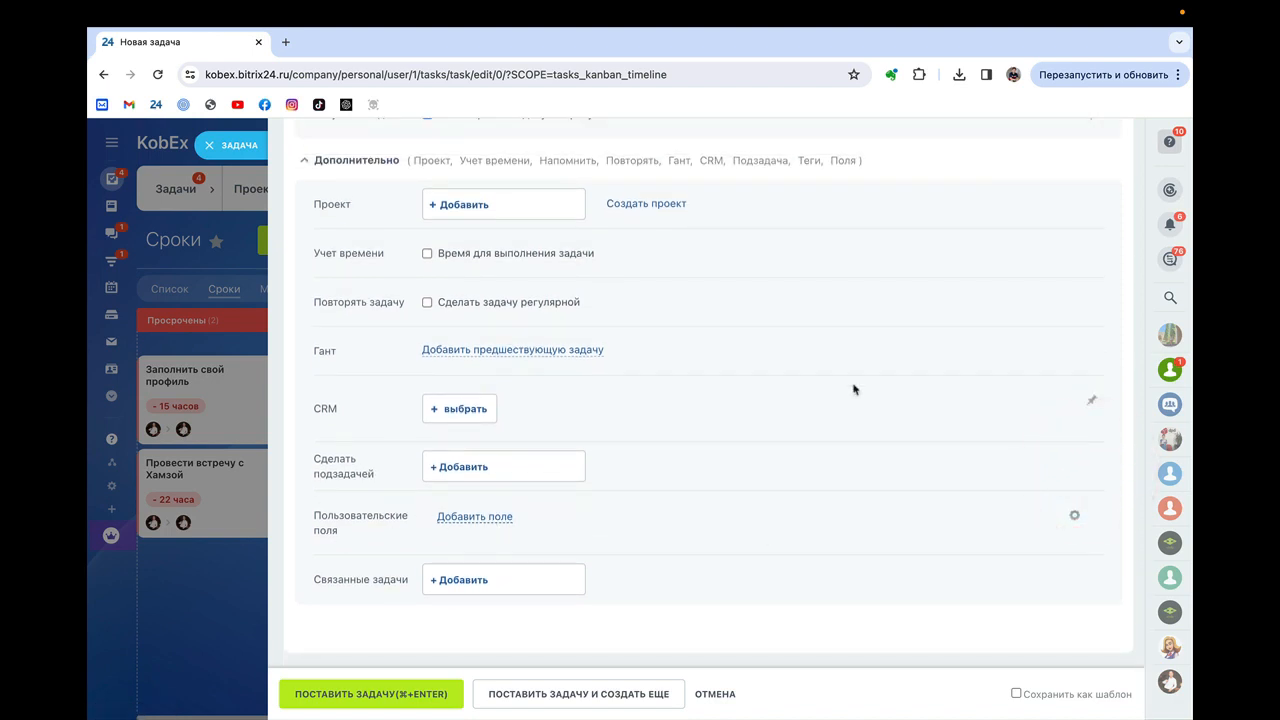
scroll(771, 395, "up", 5)
scroll(662, 453, "down", 2)
left_click(455, 458)
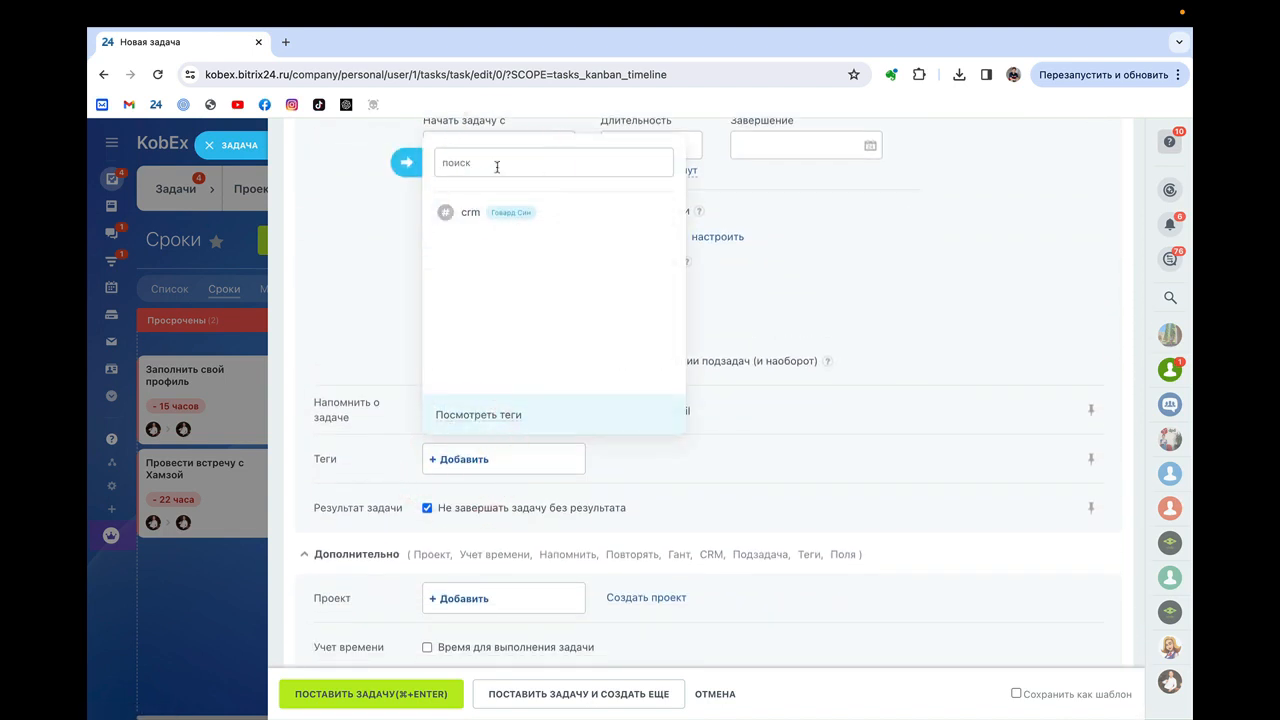
type("1 -")
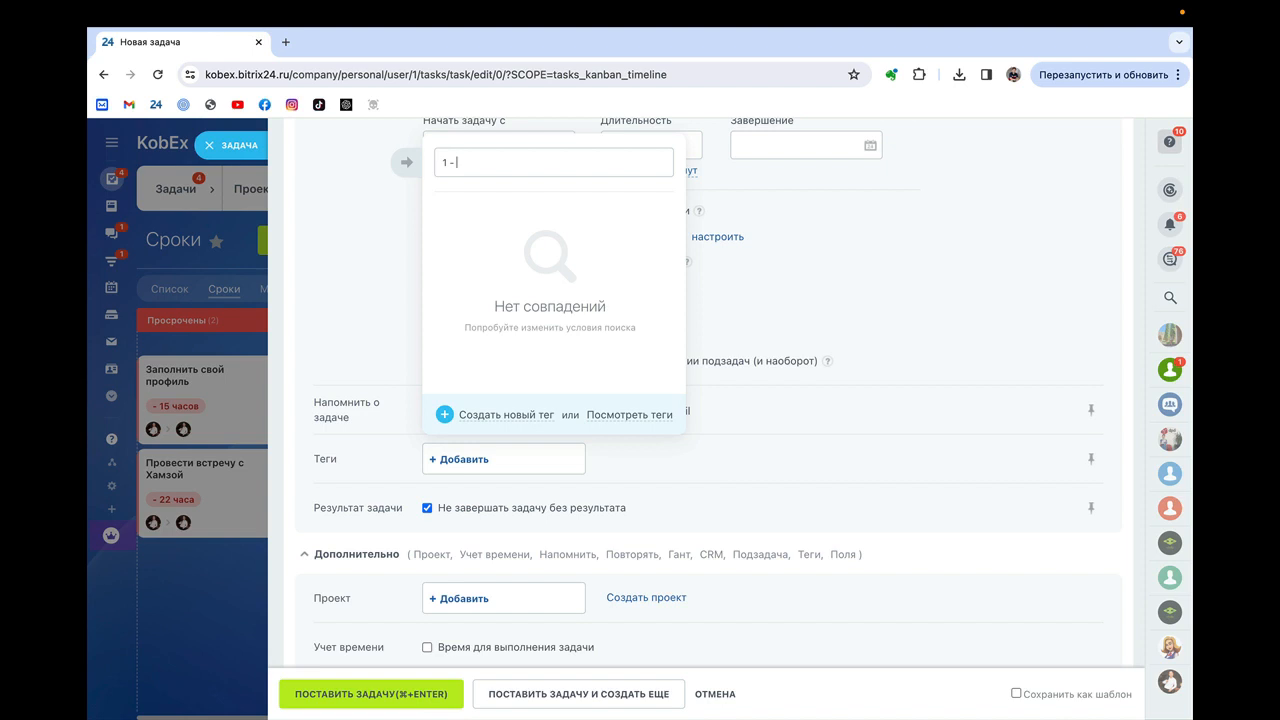
key("BackSpace")
key("BackSpace")
key("BackSpace")
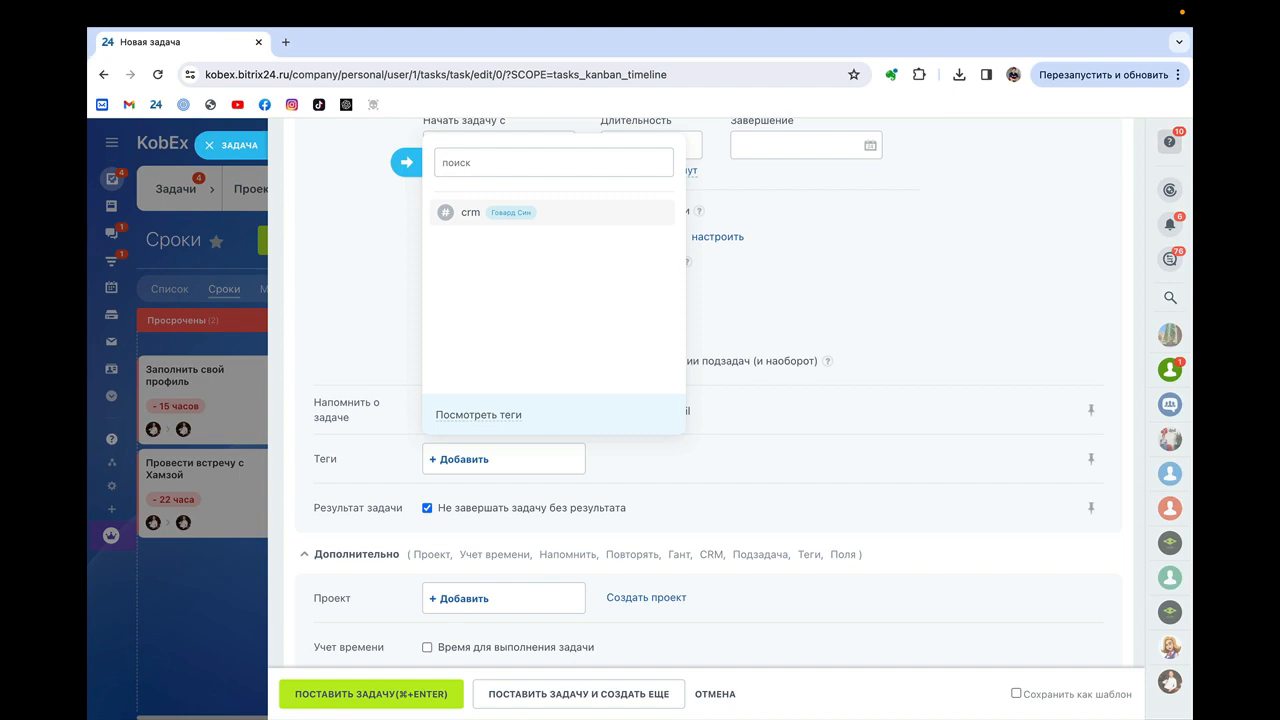
left_click(375, 236)
- Start a new task reminder, switch its recipient to постановщику and back to ответственному
scroll(377, 390, "down", 5)
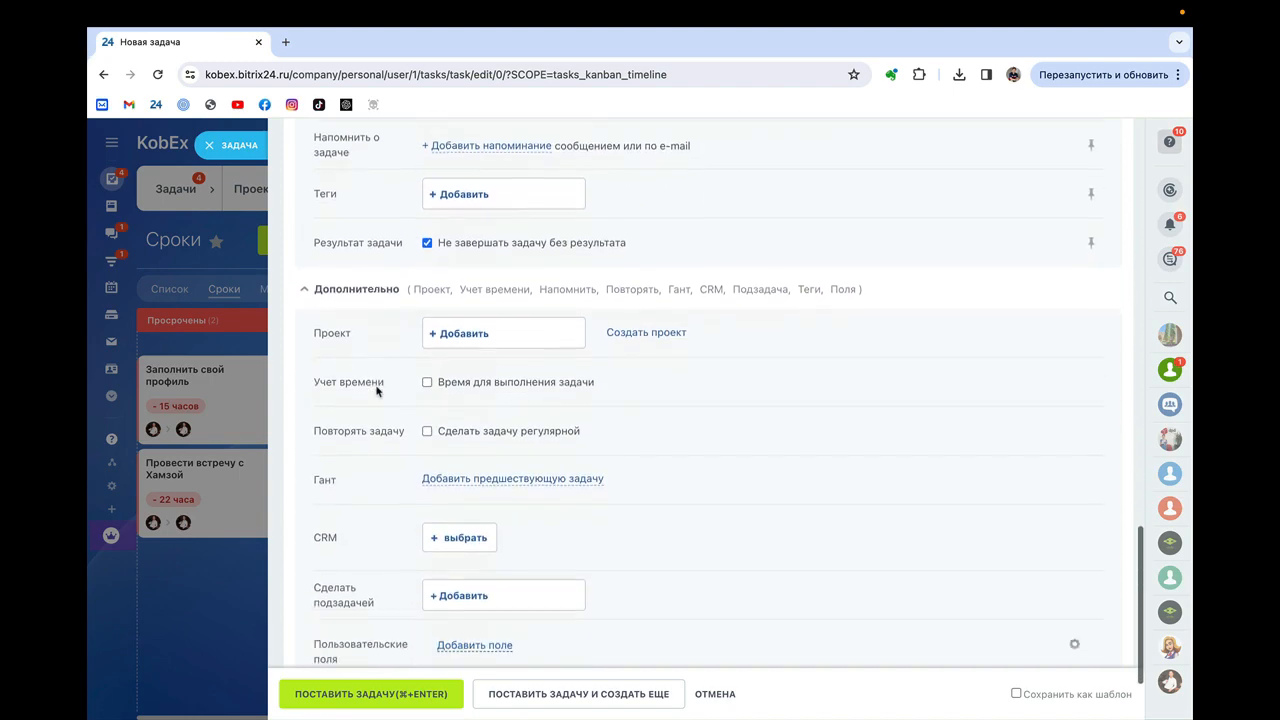
scroll(402, 406, "down", 1)
scroll(402, 406, "up", 5)
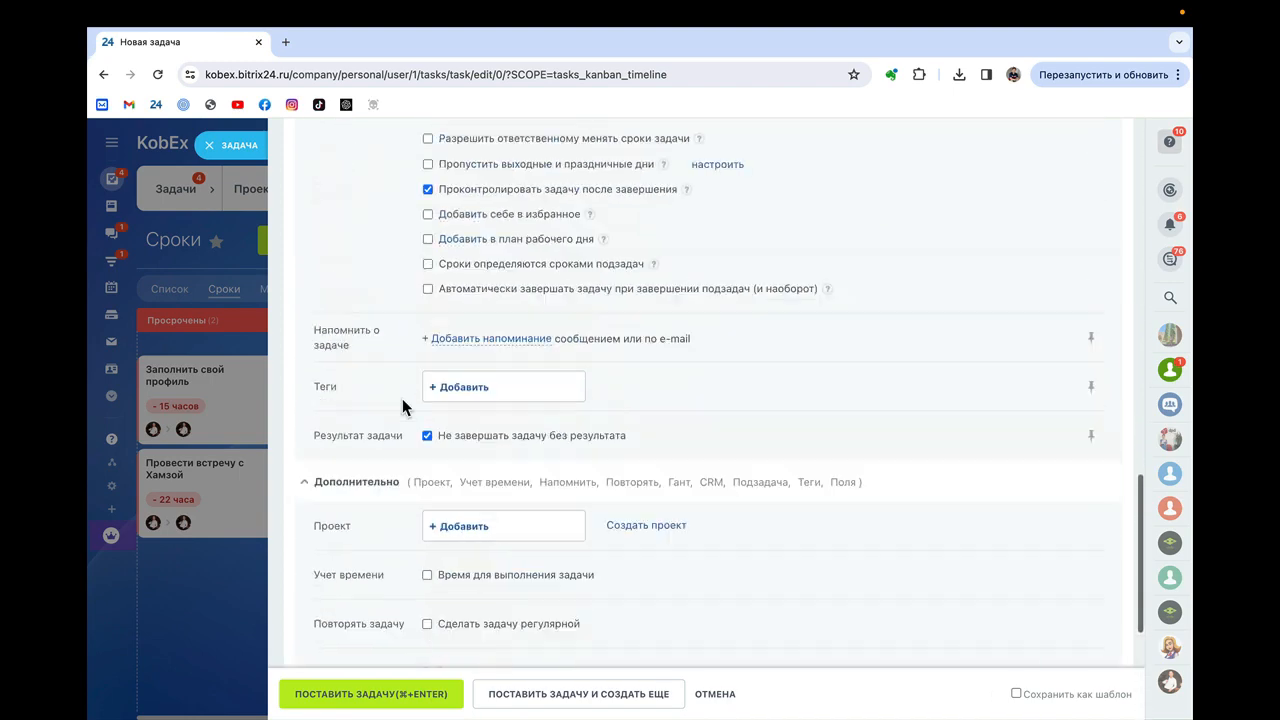
scroll(402, 400, "up", 3)
scroll(402, 398, "down", 1)
left_click(455, 439)
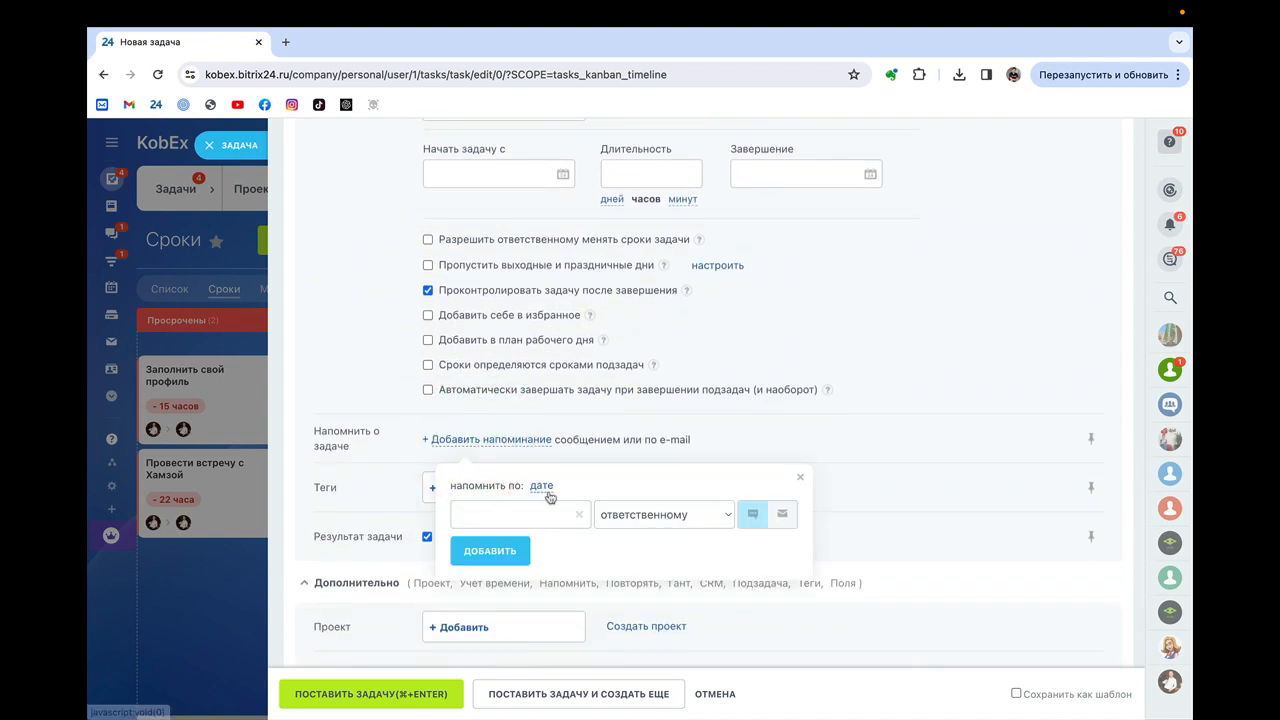
left_click(618, 516)
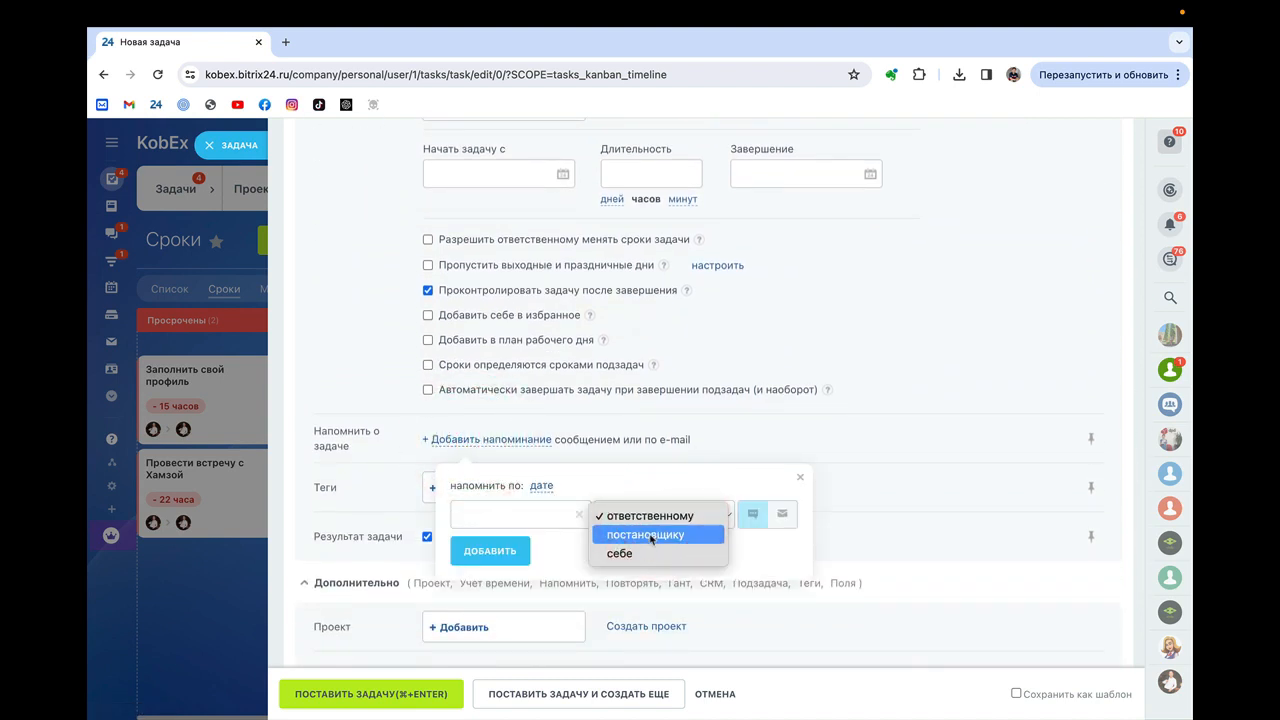
left_click(651, 537)
left_click(641, 515)
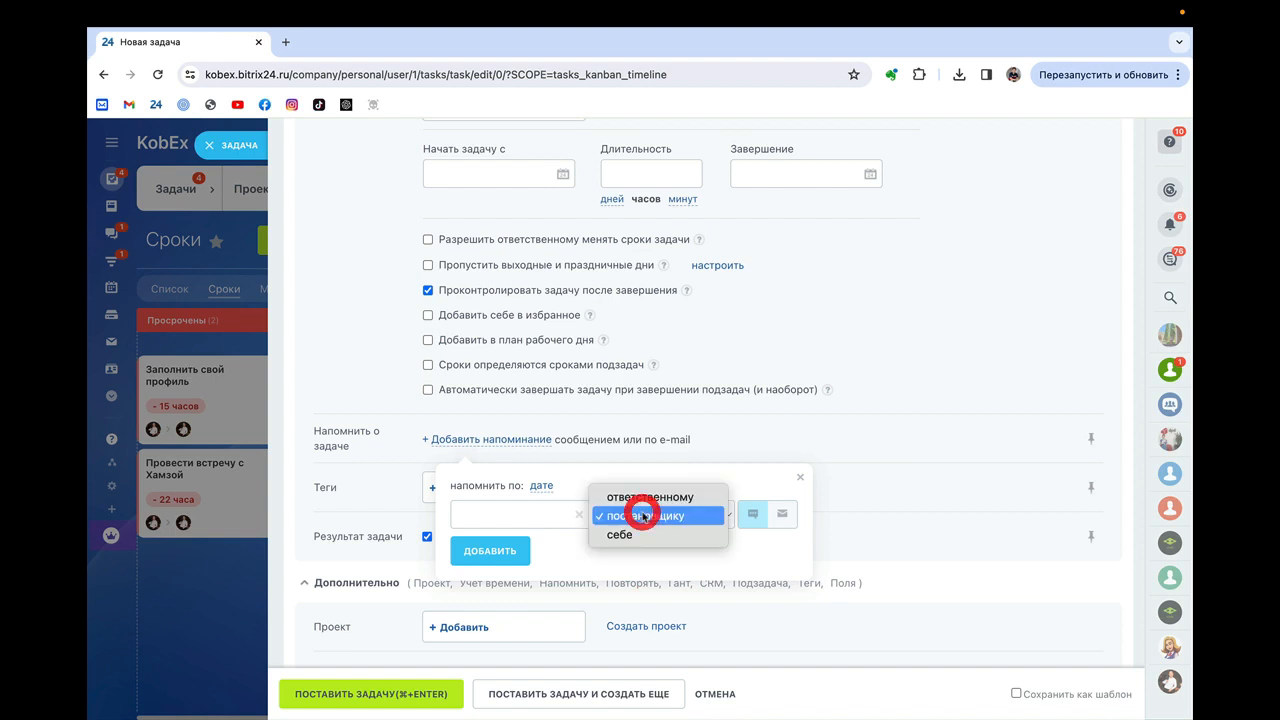
left_click(651, 497)
- Base the reminder on the deadline (крайнему сроку), set it to 1 hour (часов), and add it for the ответственный
left_click(541, 485)
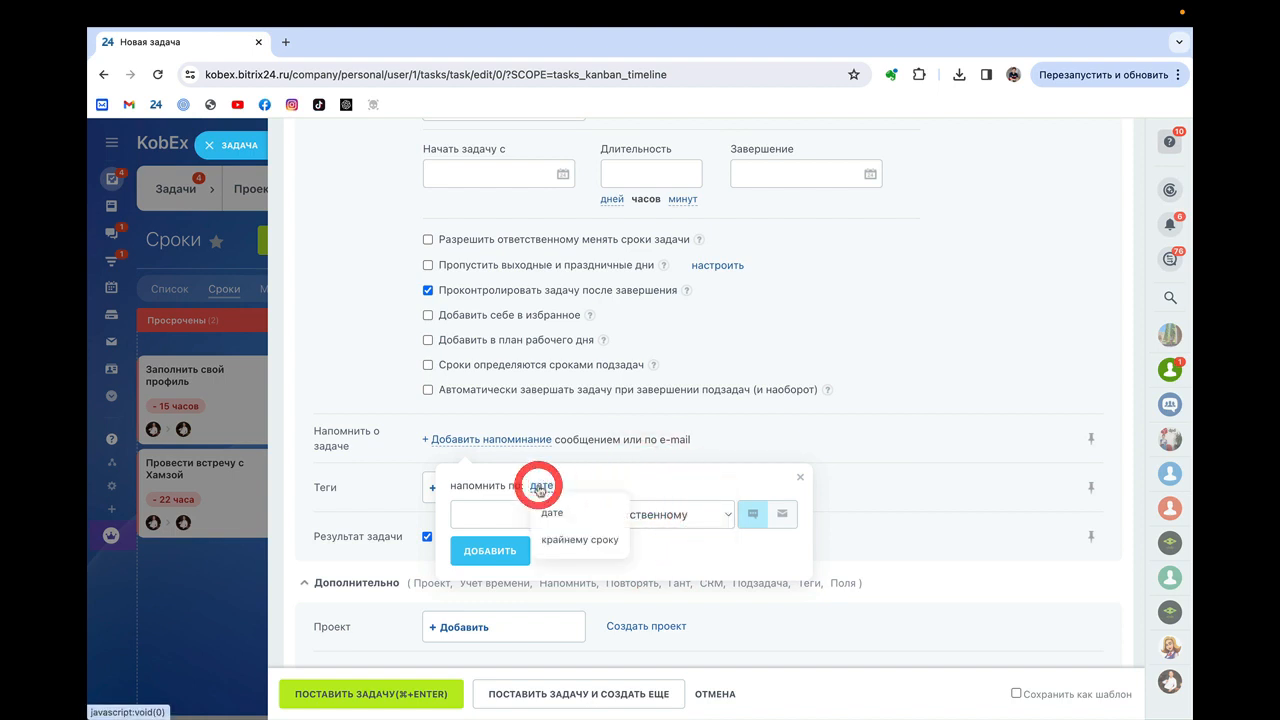
left_click(564, 536)
left_click(546, 515)
left_click(541, 531)
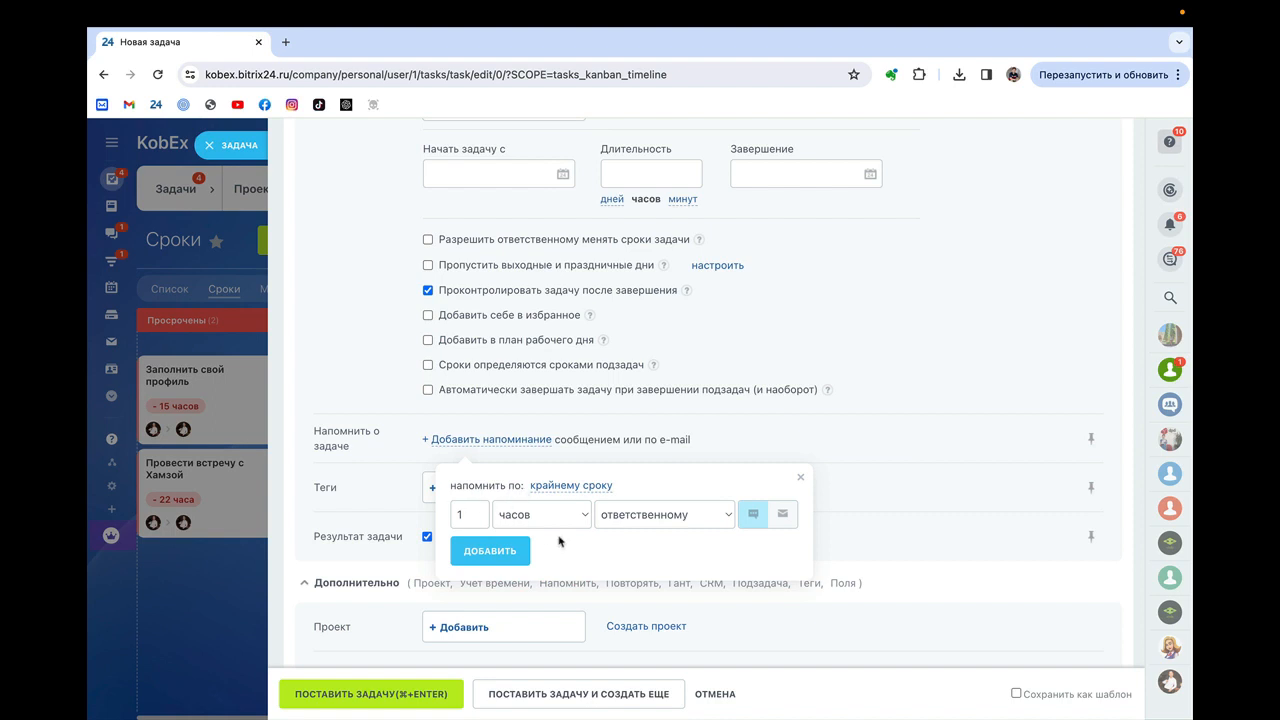
left_click(500, 548)
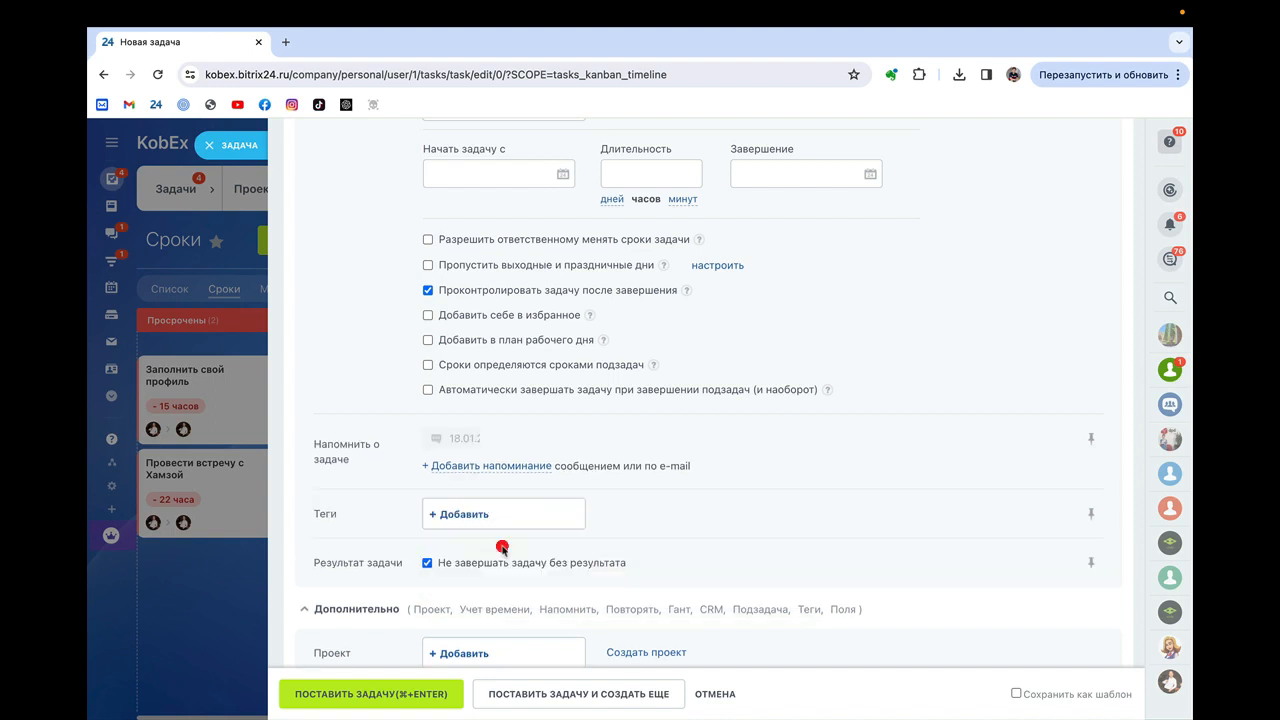
- Add a second reminder by date for the ответственный at 18.01.2024 17:30
left_click(500, 467)
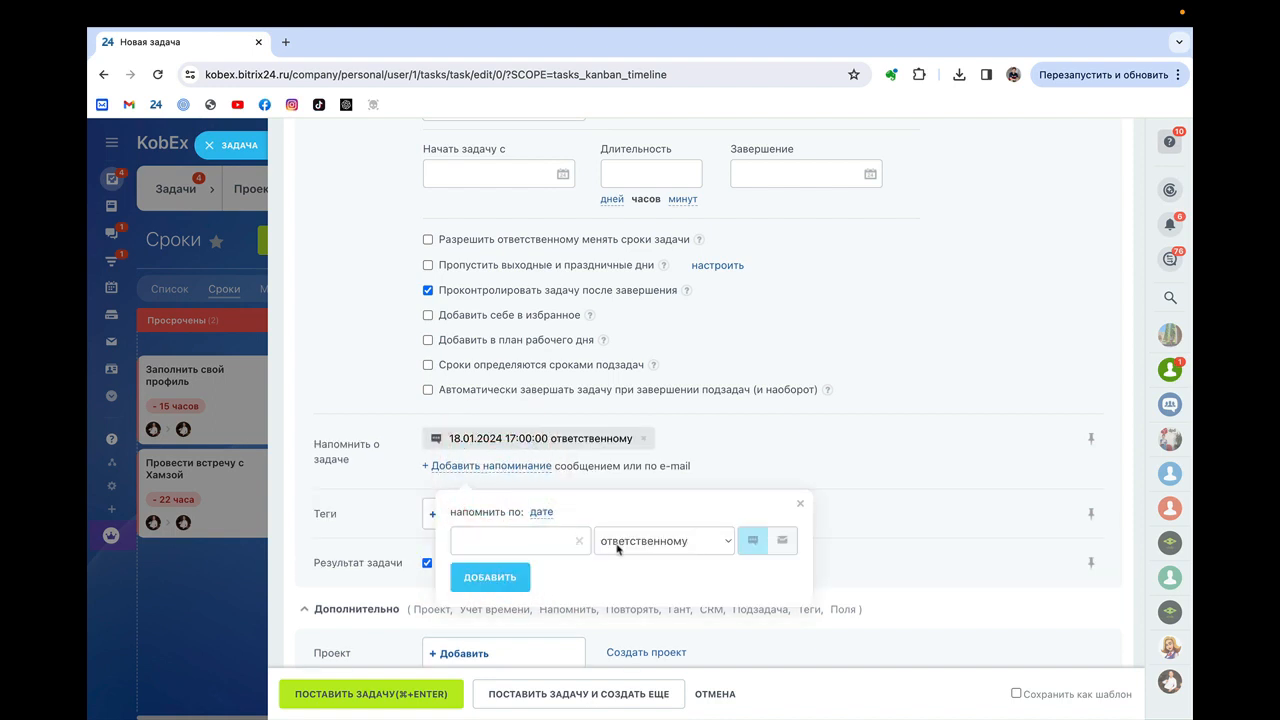
left_click(556, 541)
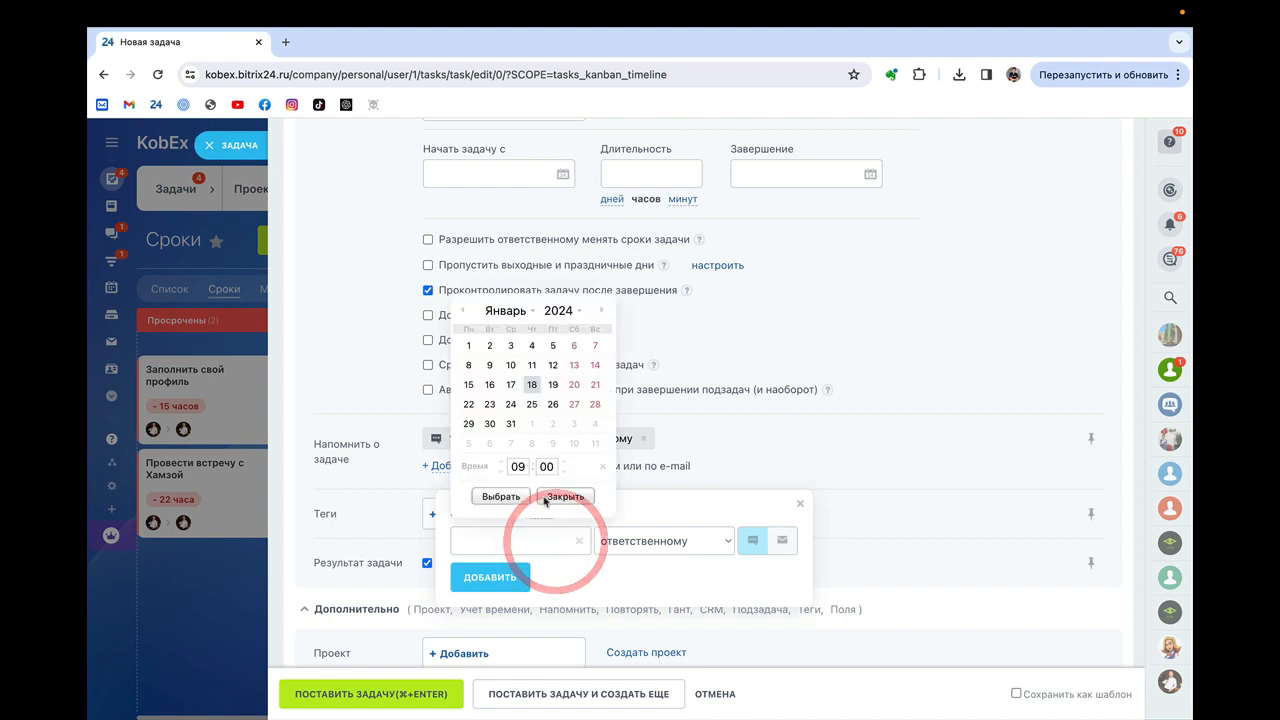
left_click(659, 510)
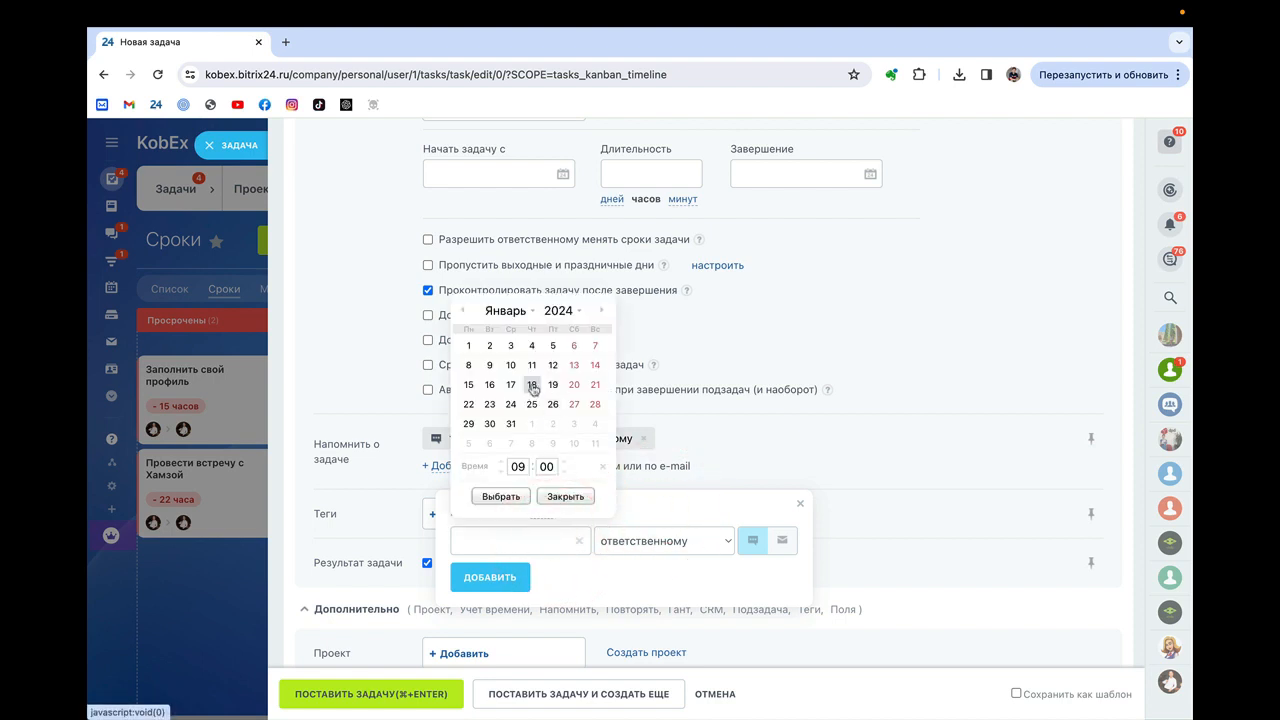
left_click(517, 466)
type("17")
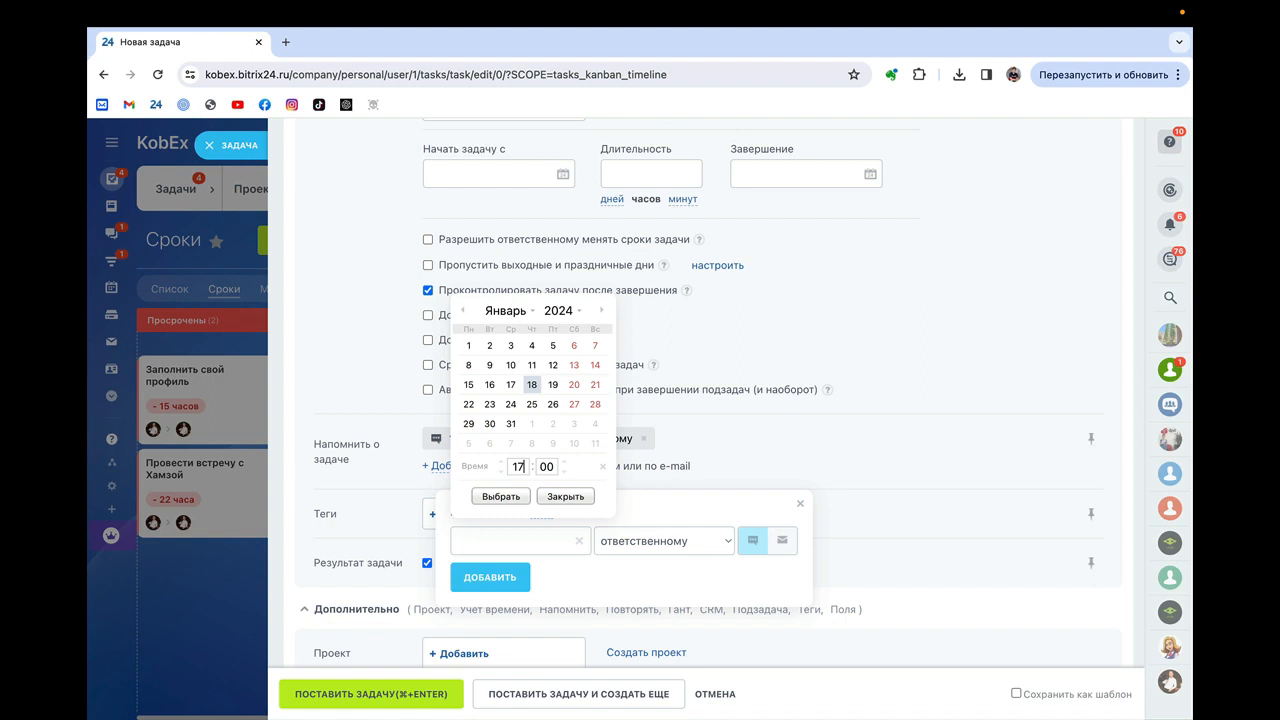
left_click(545, 466)
type("30")
left_click(635, 500)
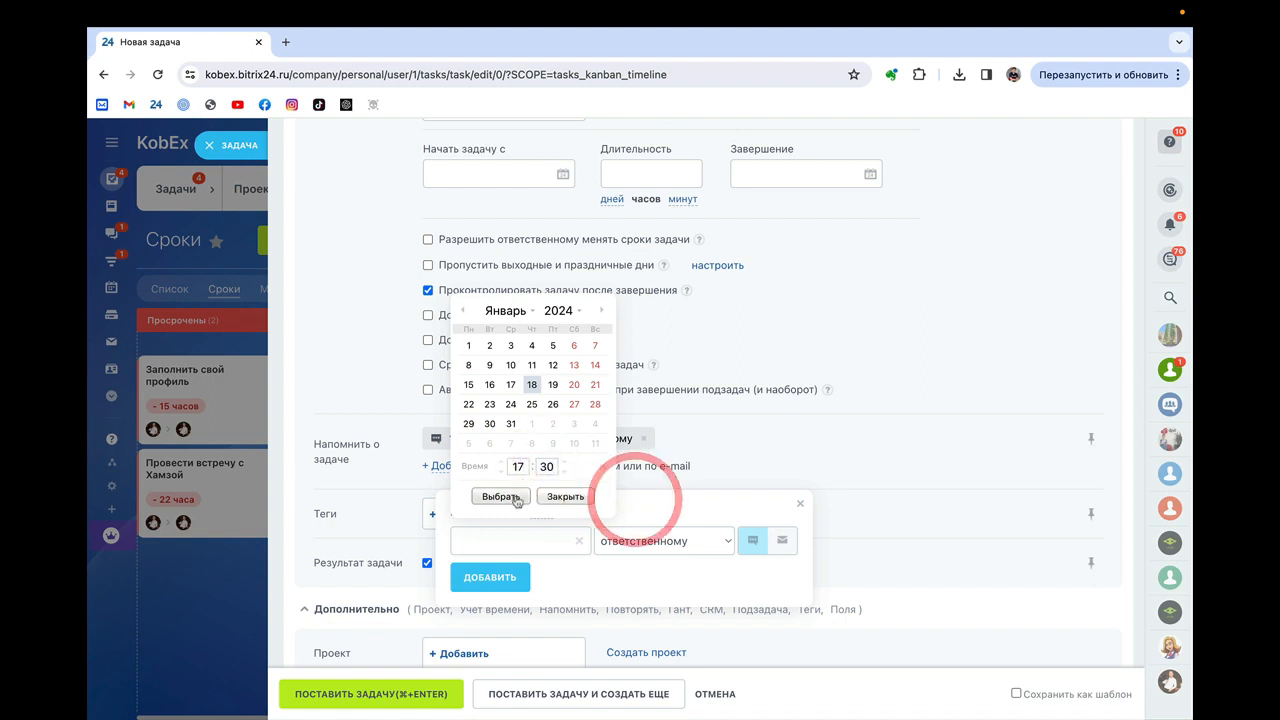
left_click(515, 497)
left_click(475, 577)
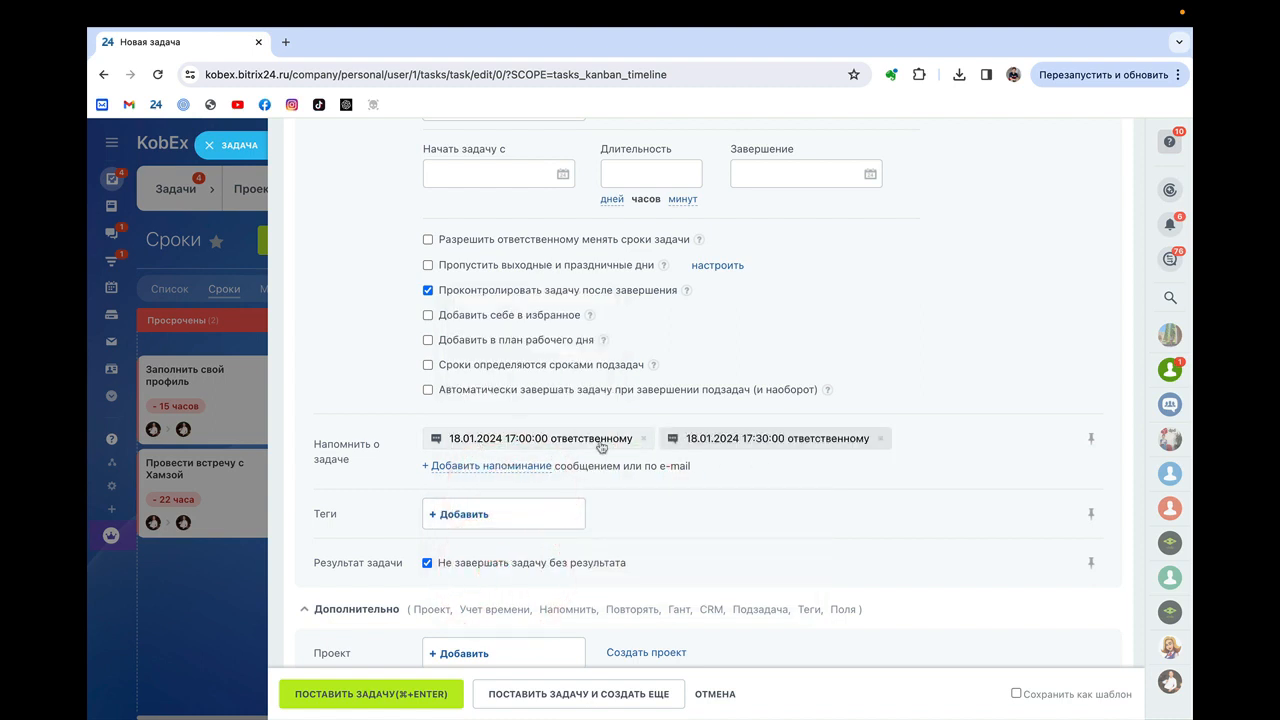
- Mark the financial report task as important (Это важная задача)
scroll(611, 454, "down", 2)
scroll(657, 466, "up", 10)
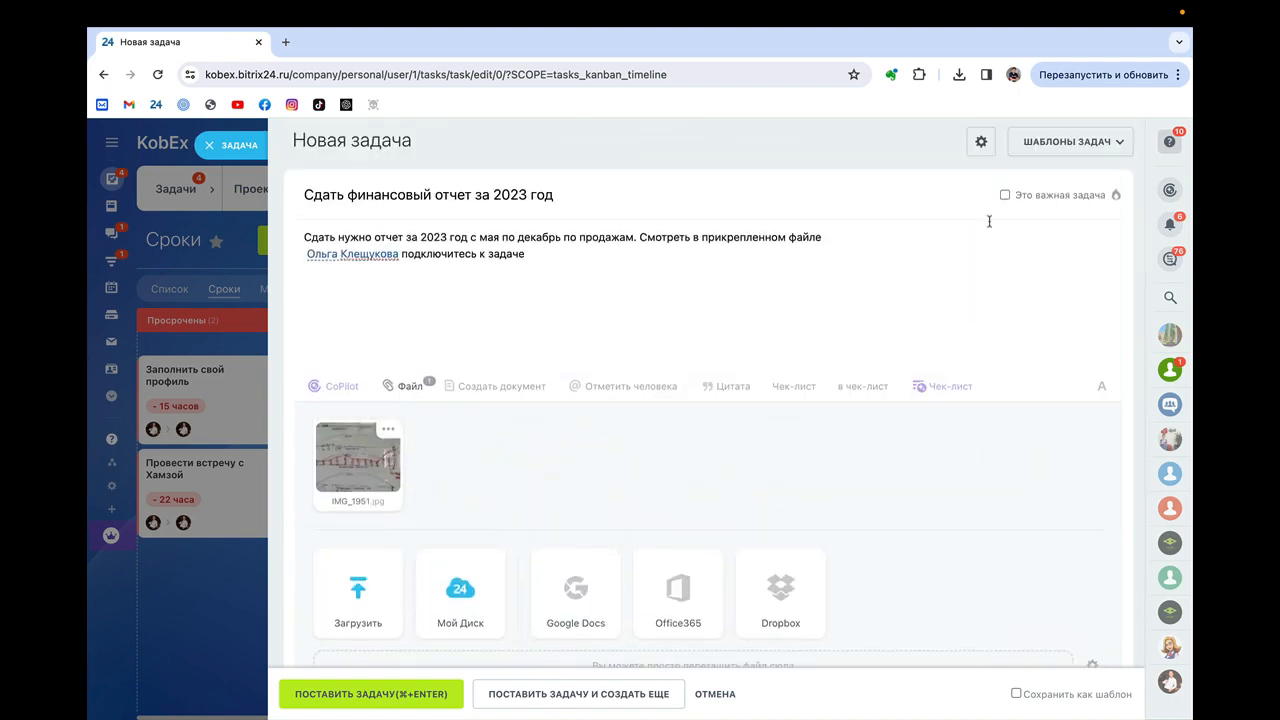
left_click(1006, 196)
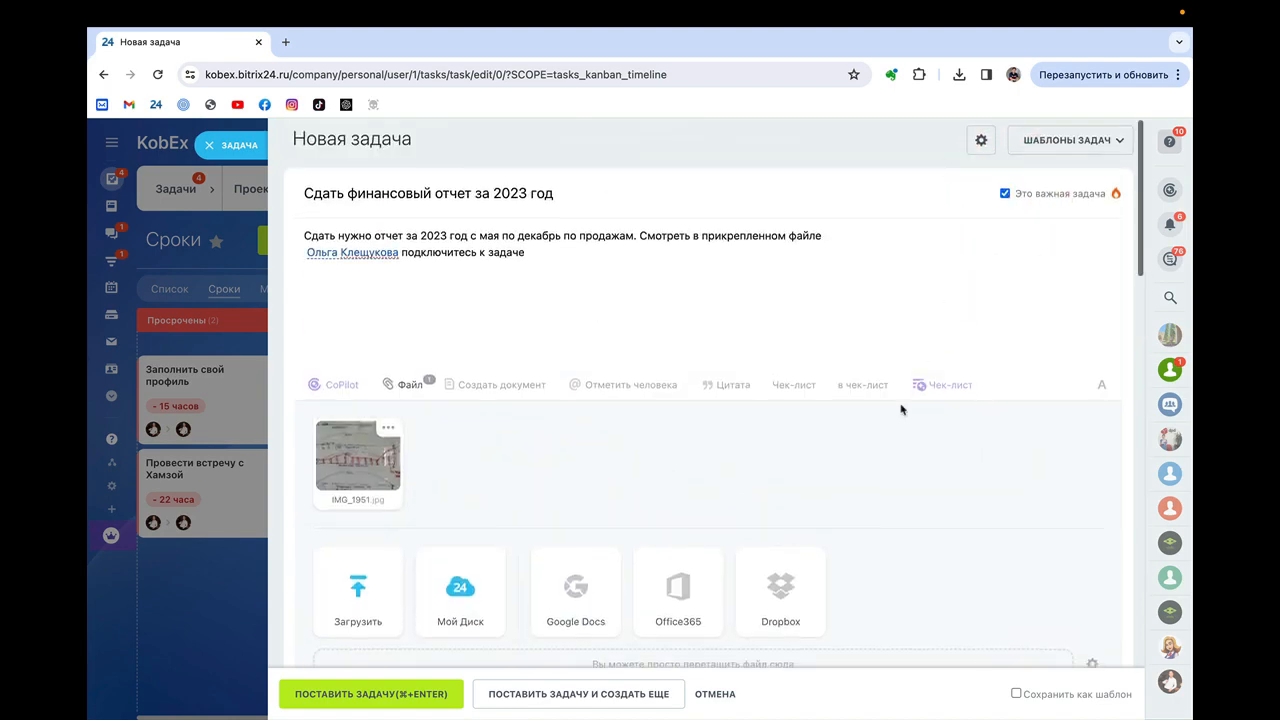
- Pin the Повторять задачу field from the additional options to the main task form
scroll(903, 408, "down", 10)
scroll(900, 410, "down", 5)
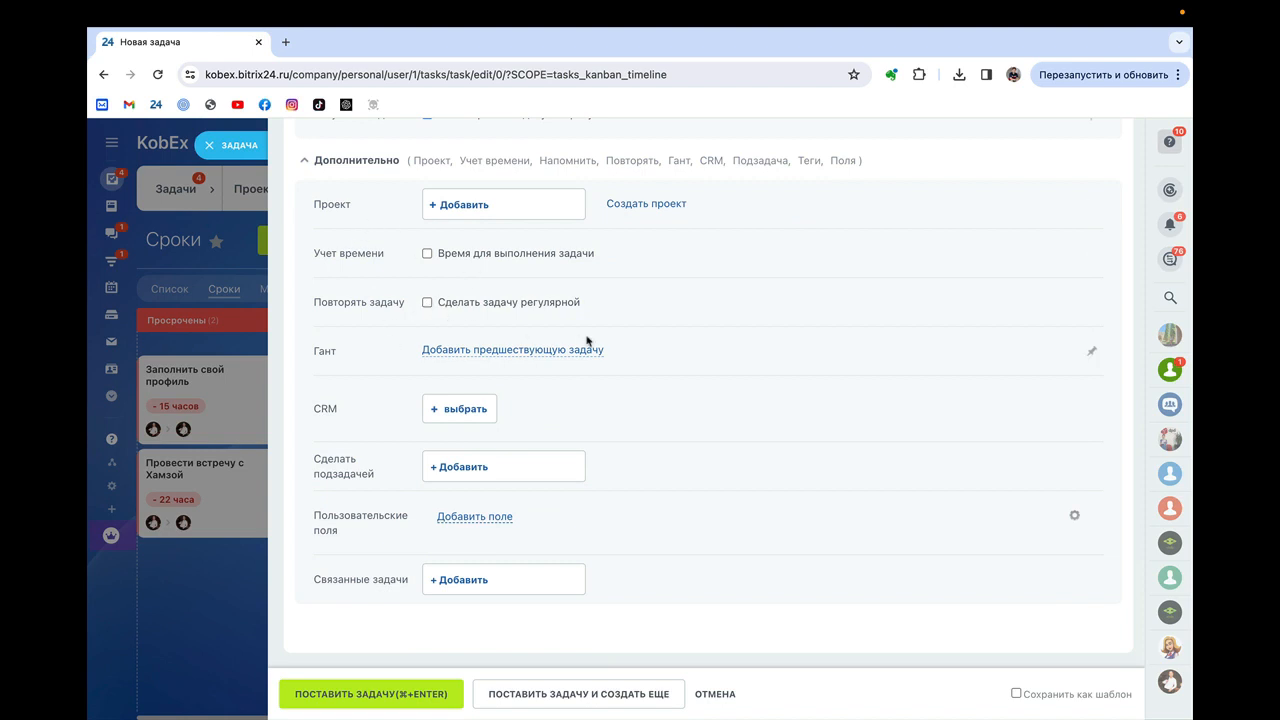
scroll(1087, 303, "up", 1)
left_click(1086, 295)
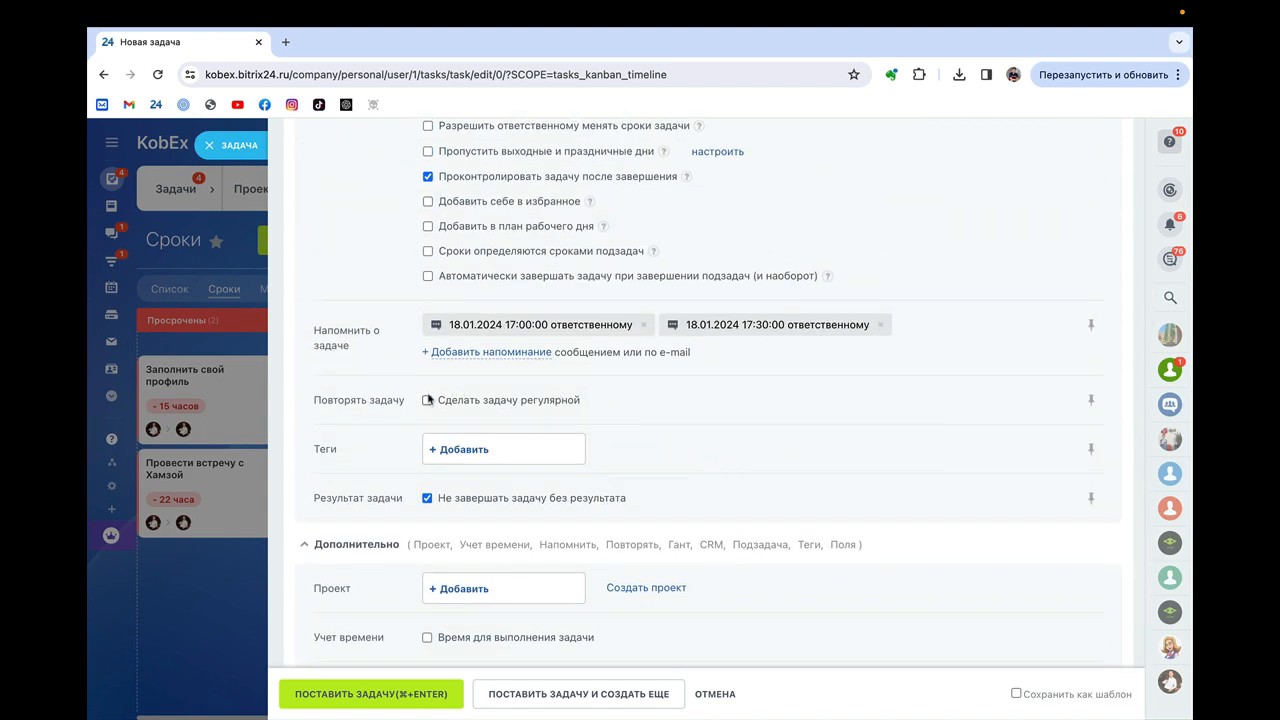
- Make the task regular, repeating every week (неделя) on Tuesday (вт), with the task creation time set to 09:00
left_click(427, 401)
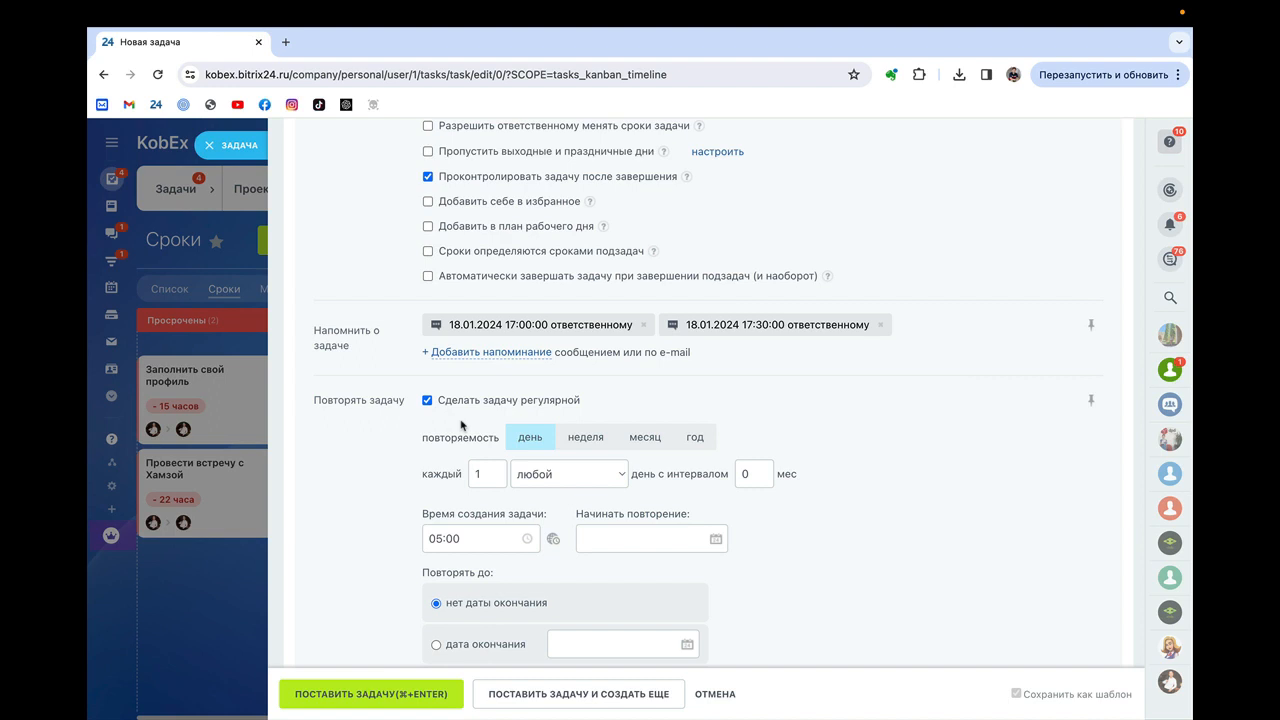
left_click(585, 437)
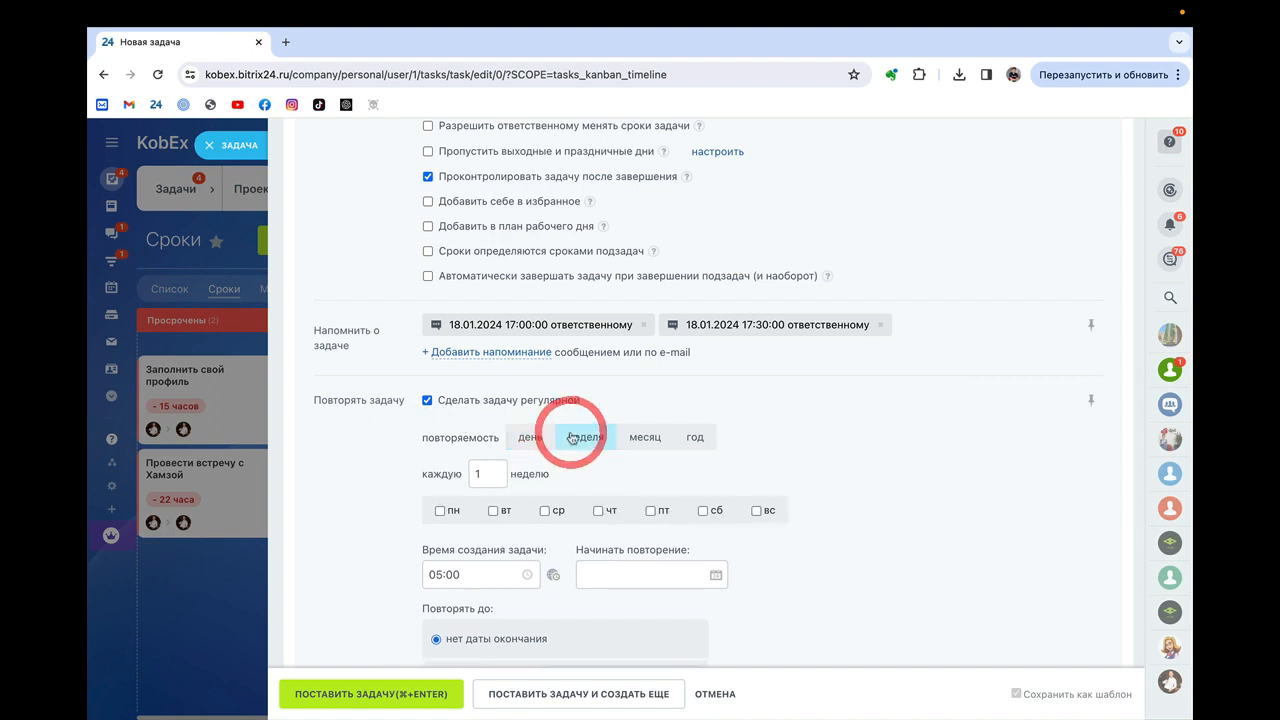
left_click(493, 511)
left_click(480, 574)
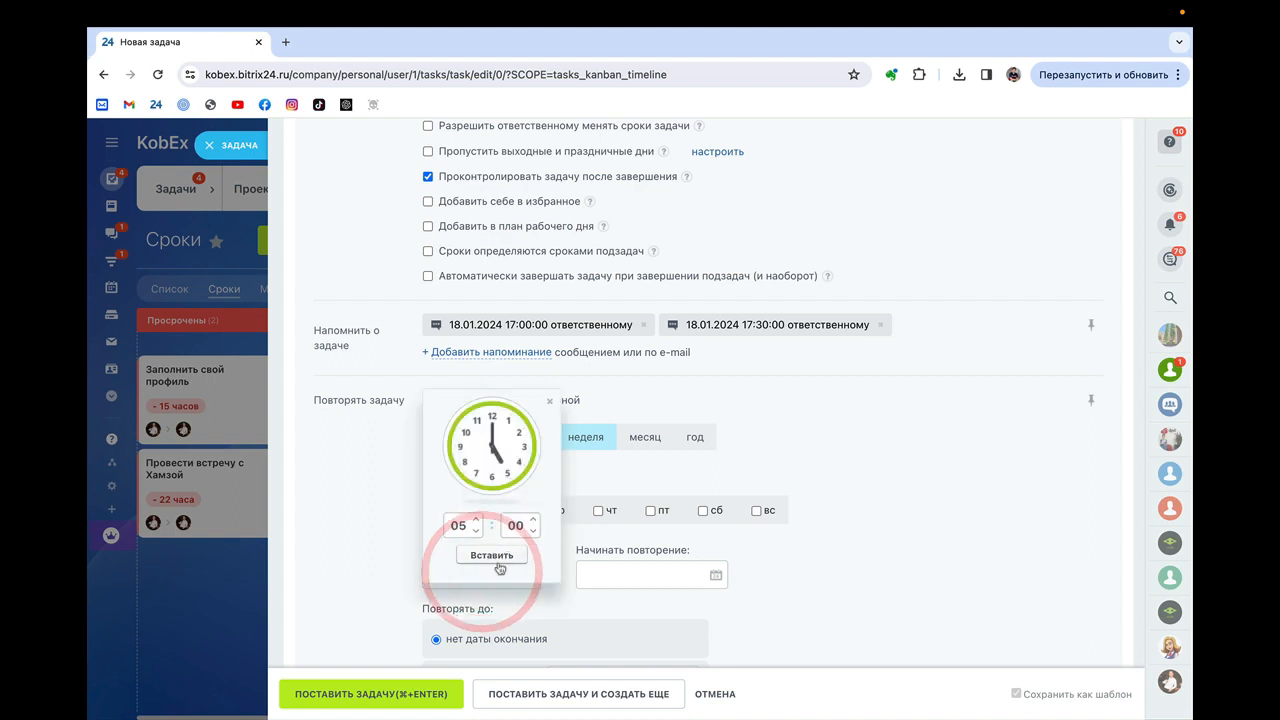
left_click(466, 525)
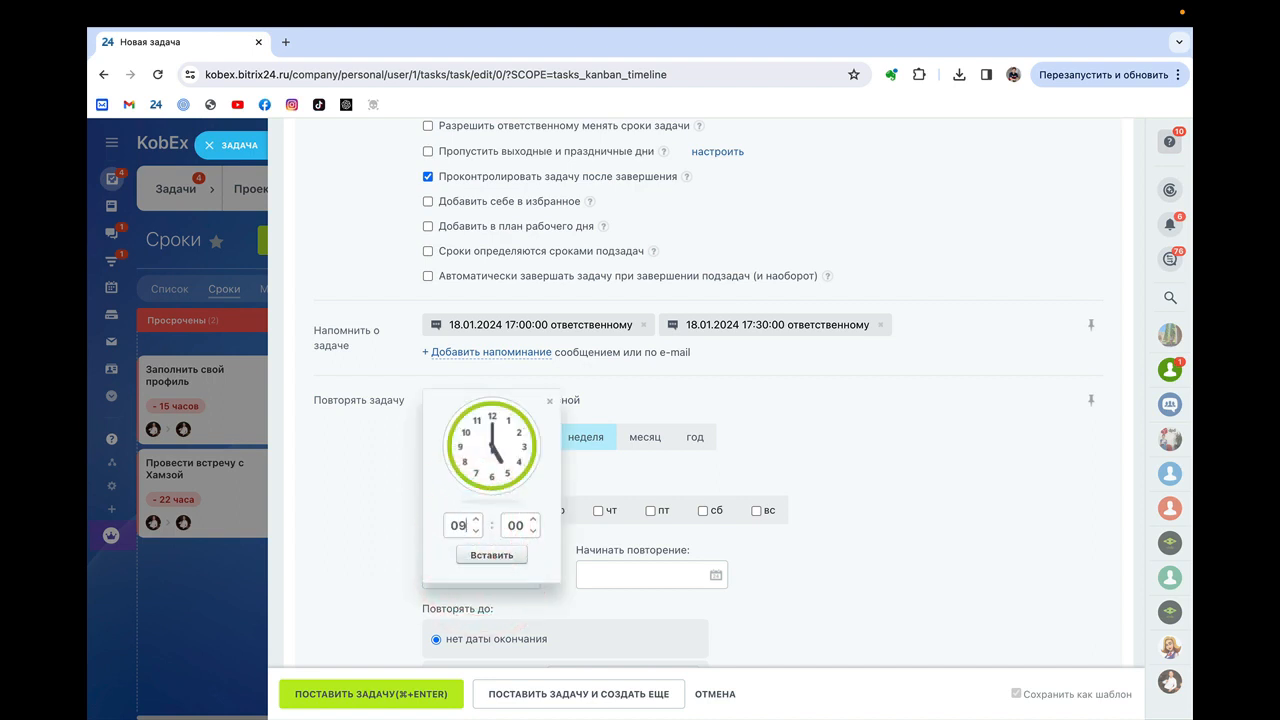
type("09")
left_click(491, 555)
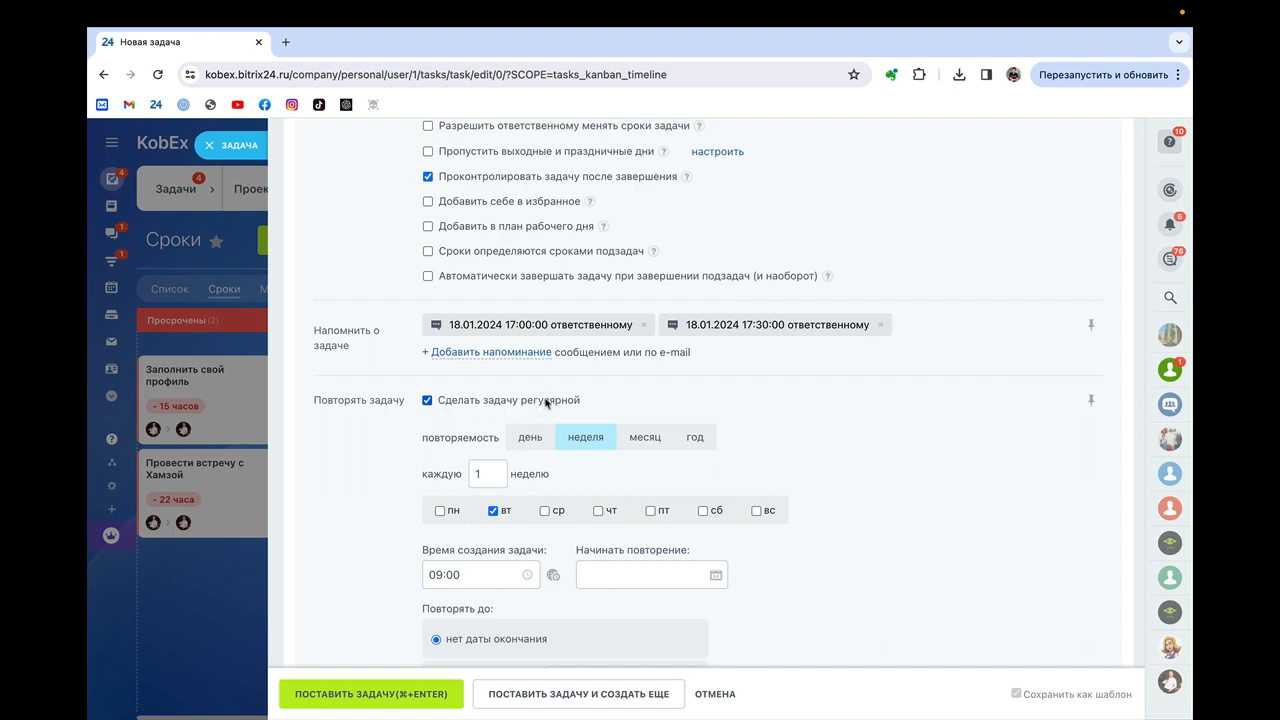
- Turn off the regular repetition (Сделать задачу регулярной) for the task
scroll(781, 486, "down", 2)
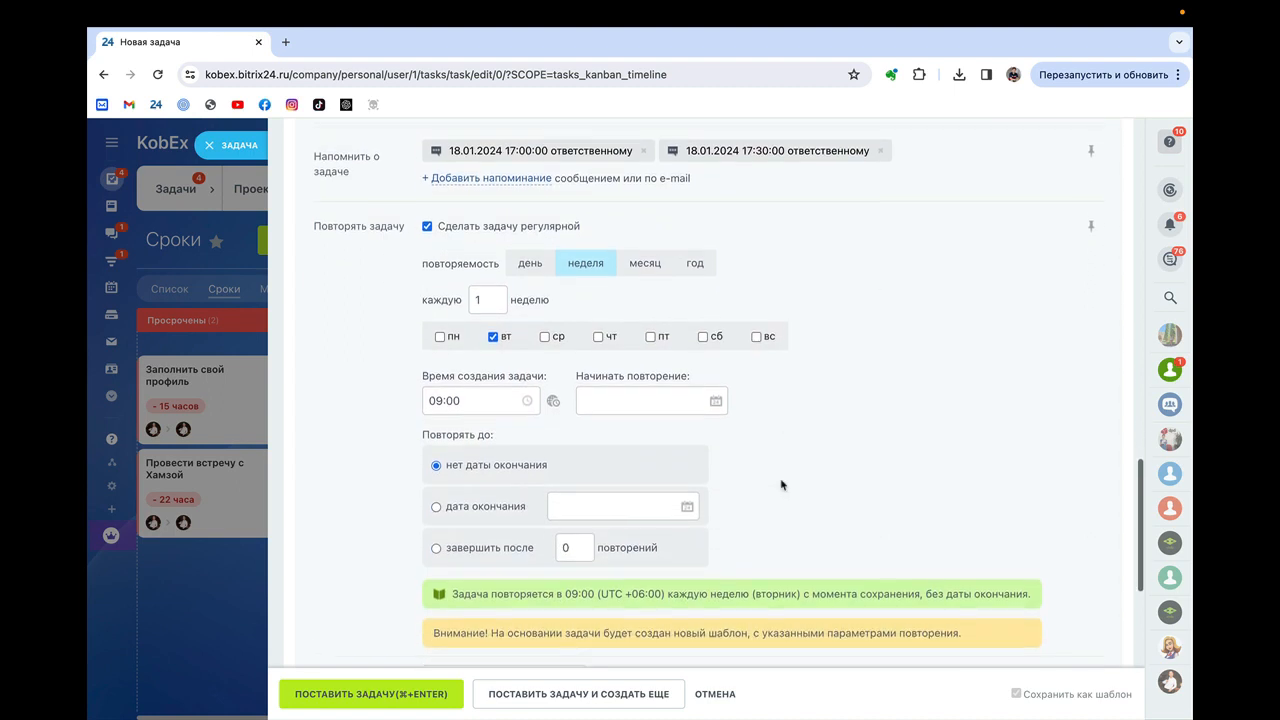
scroll(781, 486, "up", 1)
left_click(428, 290)
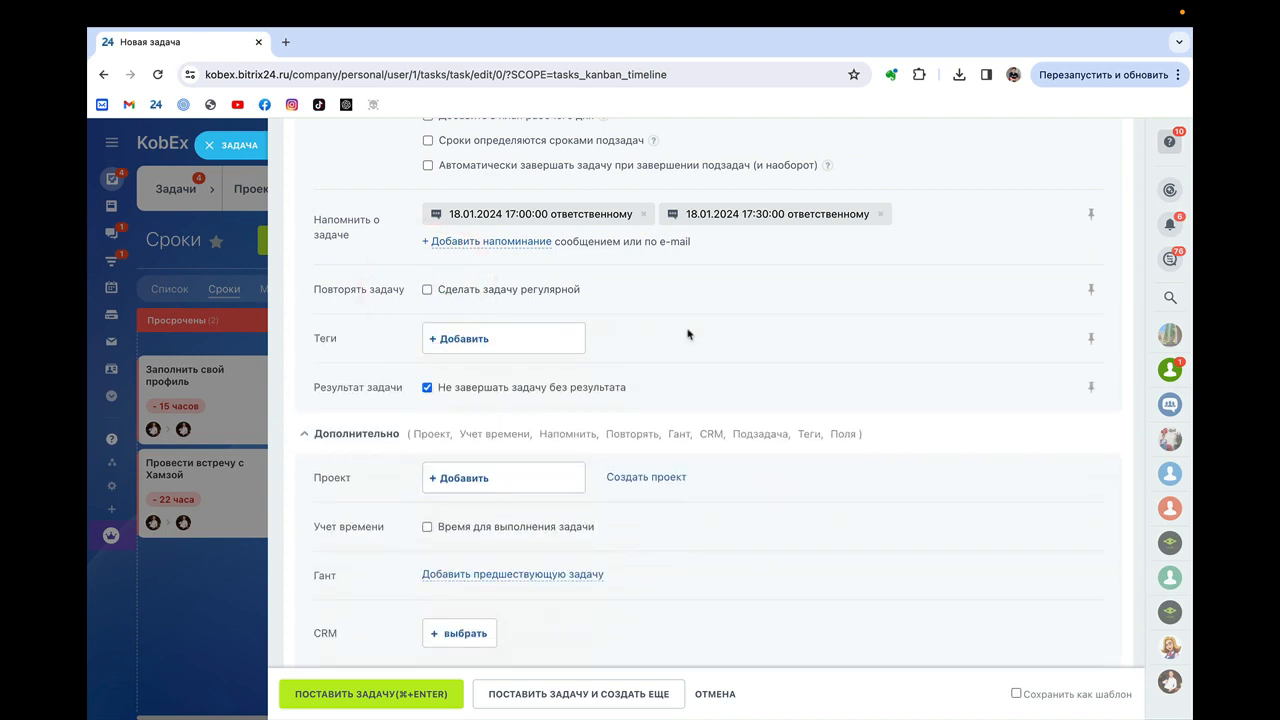
- Link a contact named Гость to the task in its CRM field
scroll(686, 331, "down", 3)
scroll(688, 334, "down", 1)
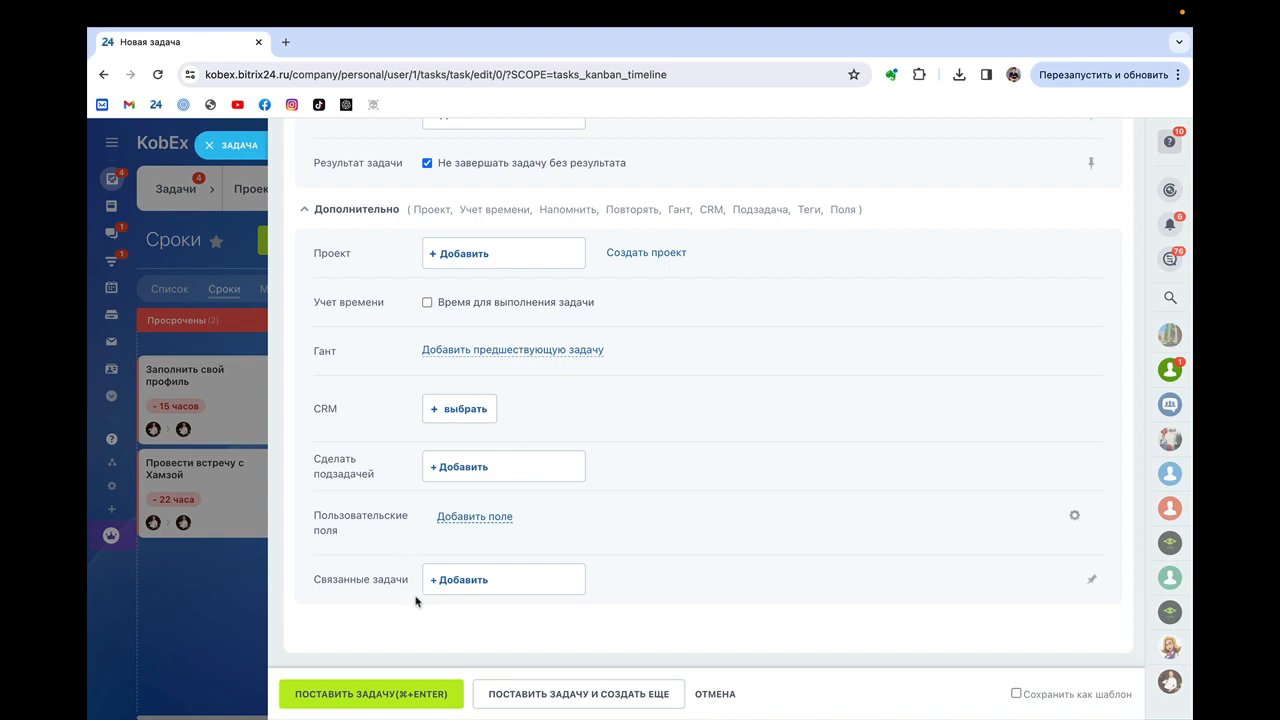
scroll(406, 504, "up", 2)
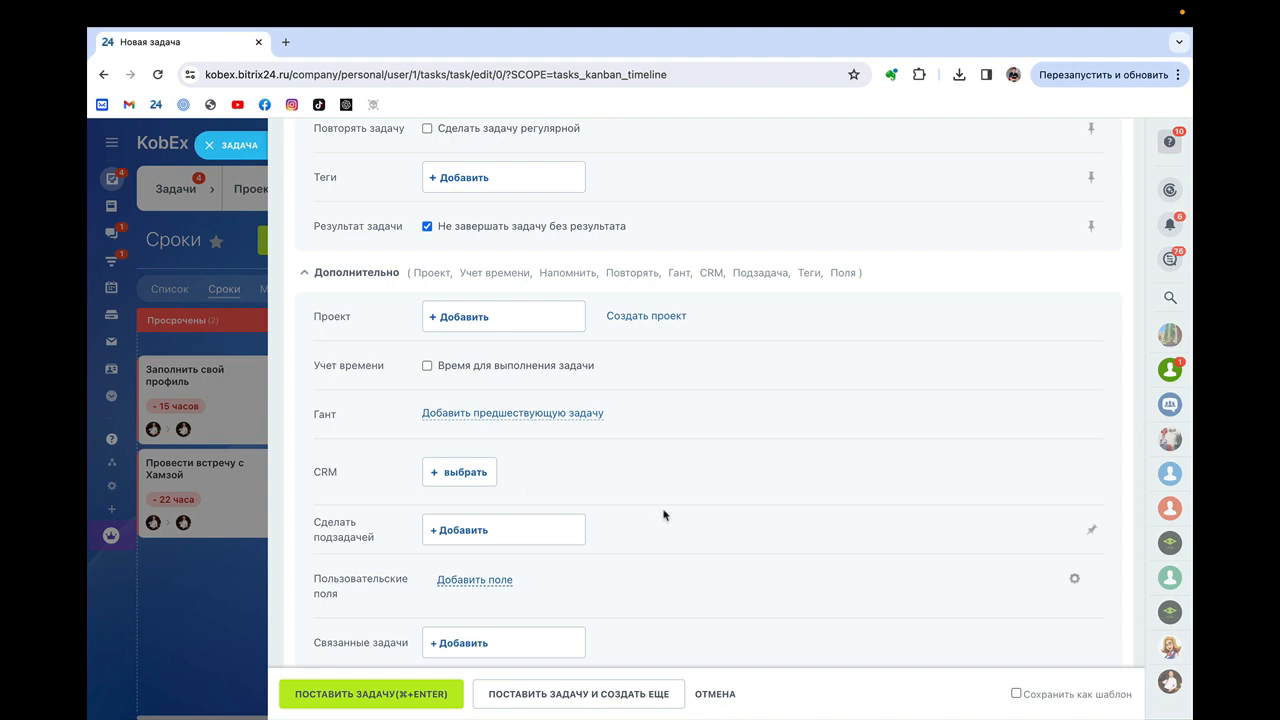
scroll(663, 514, "down", 1)
scroll(617, 514, "up", 2)
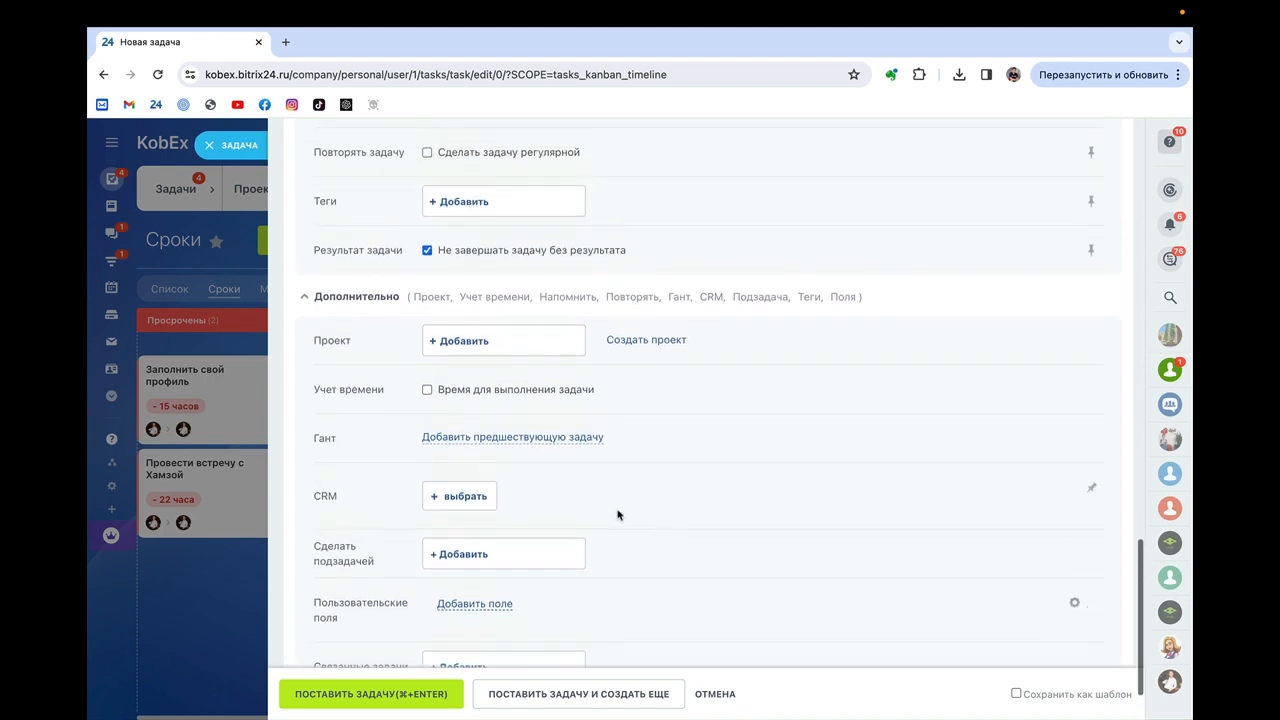
left_click(465, 498)
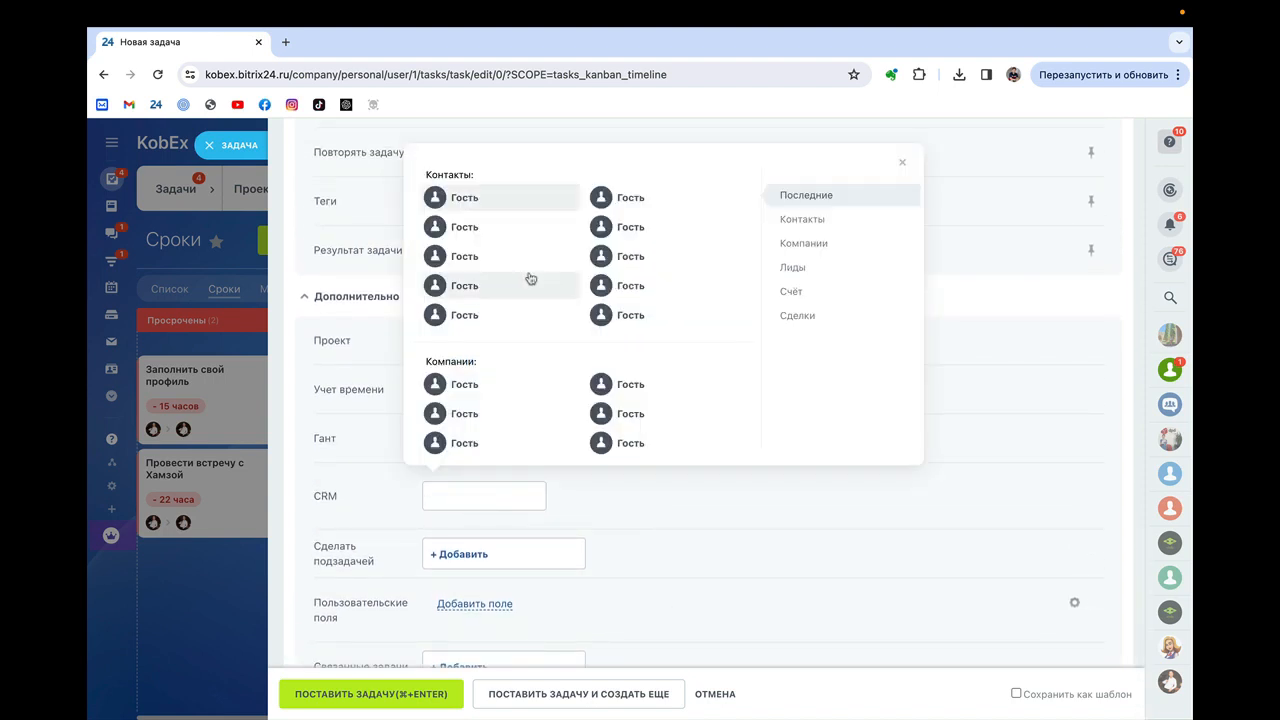
scroll(484, 376, "down", 1)
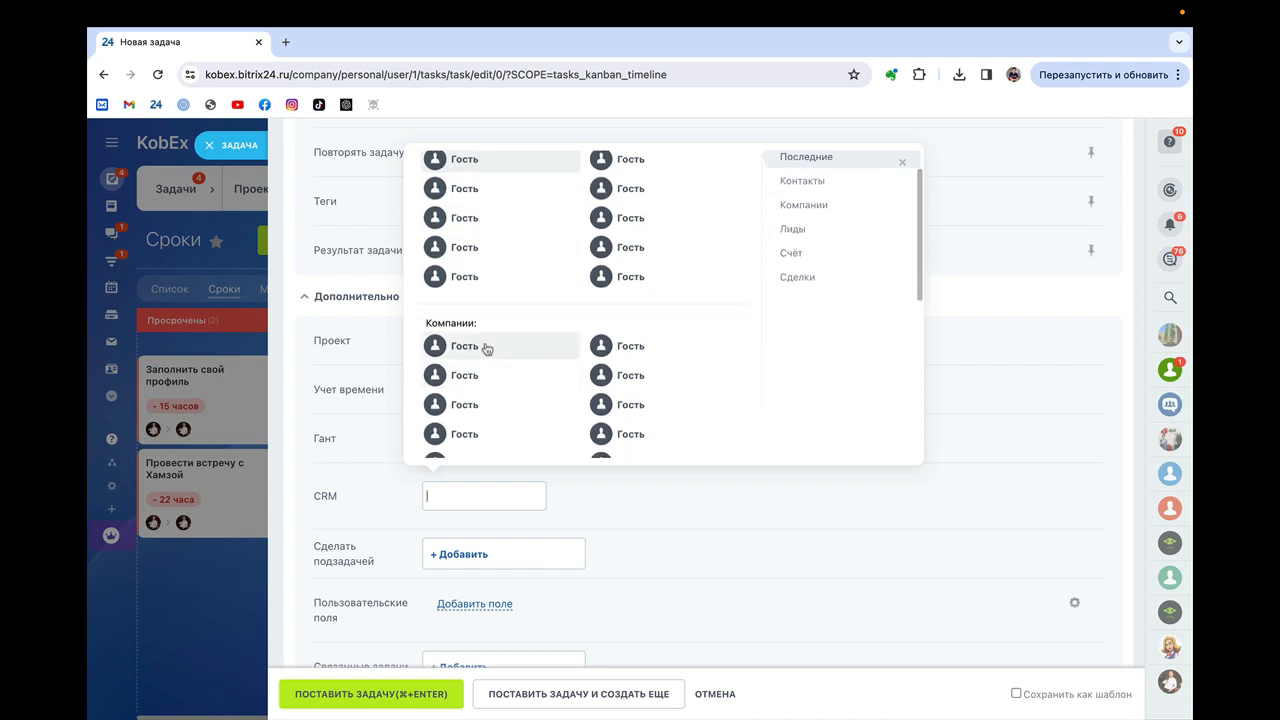
scroll(486, 378, "down", 5)
scroll(533, 372, "down", 2)
scroll(533, 372, "up", 8)
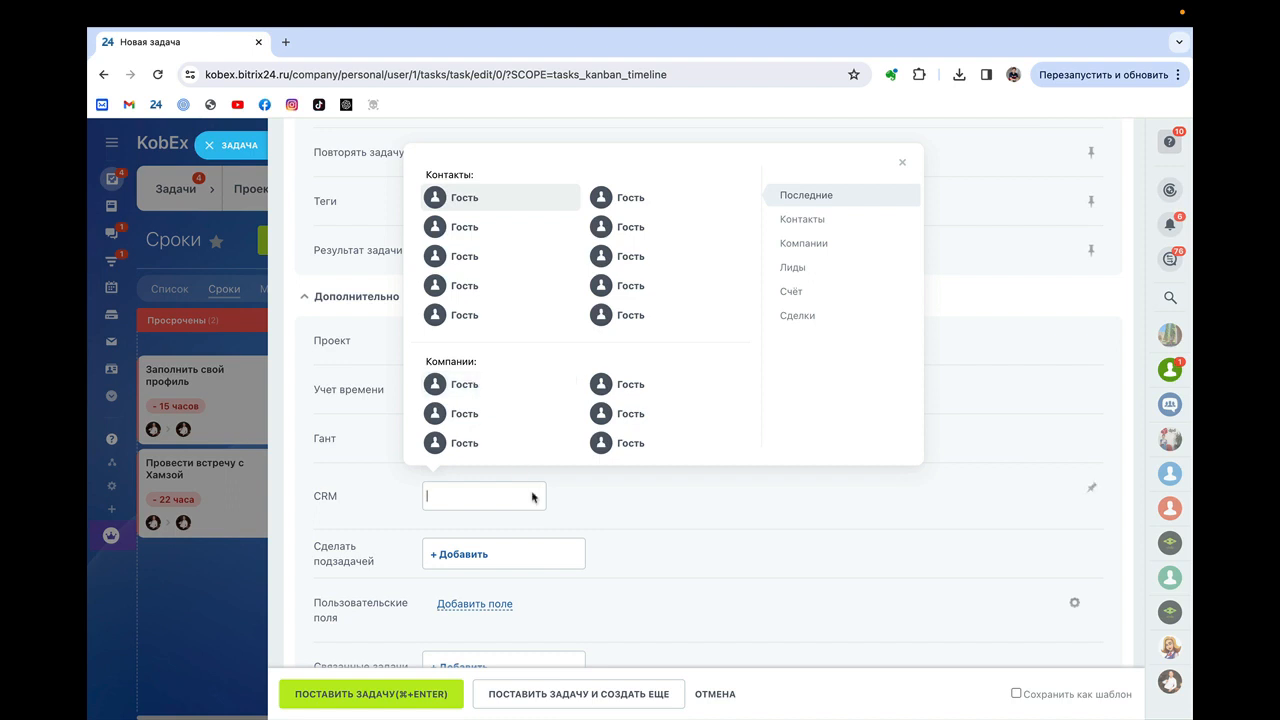
left_click(450, 388)
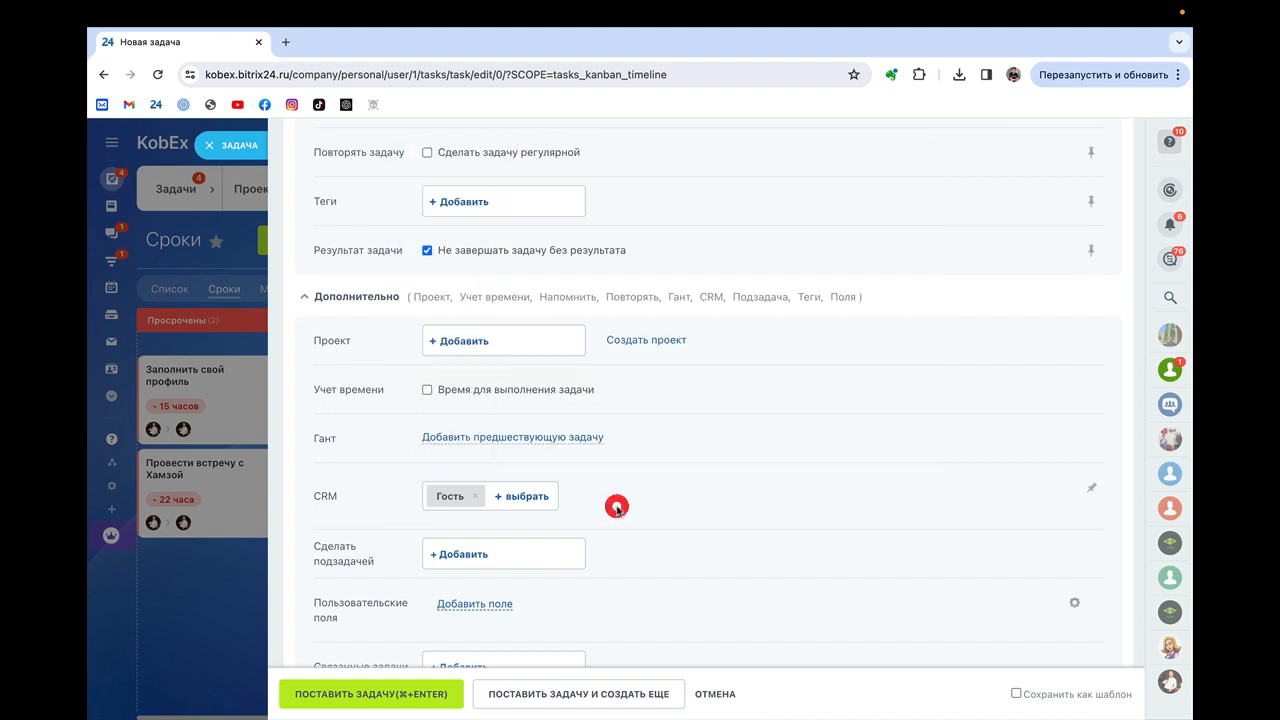
- Submit the new task and remove the Мои задачи filter from the Сроки board
left_click(360, 692)
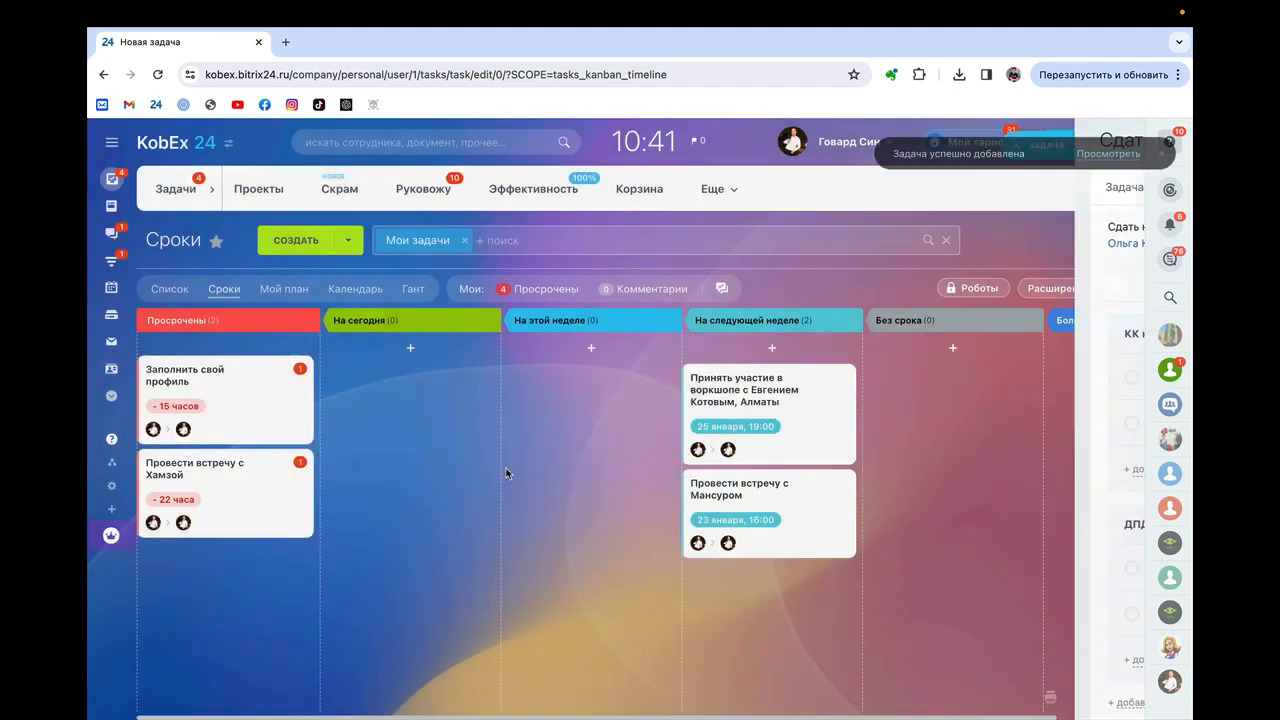
left_click(463, 241)
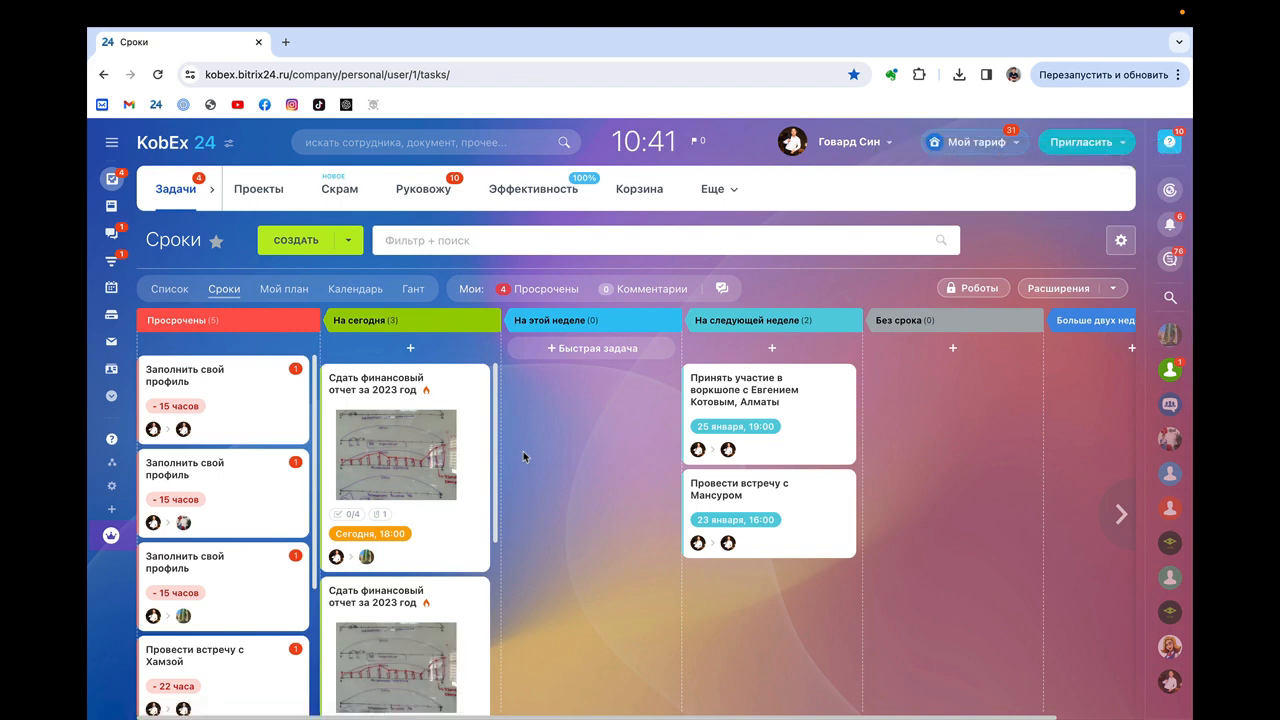
- Examine the created financial report cards in the На сегодня column of the Сроки board
scroll(414, 482, "down", 2)
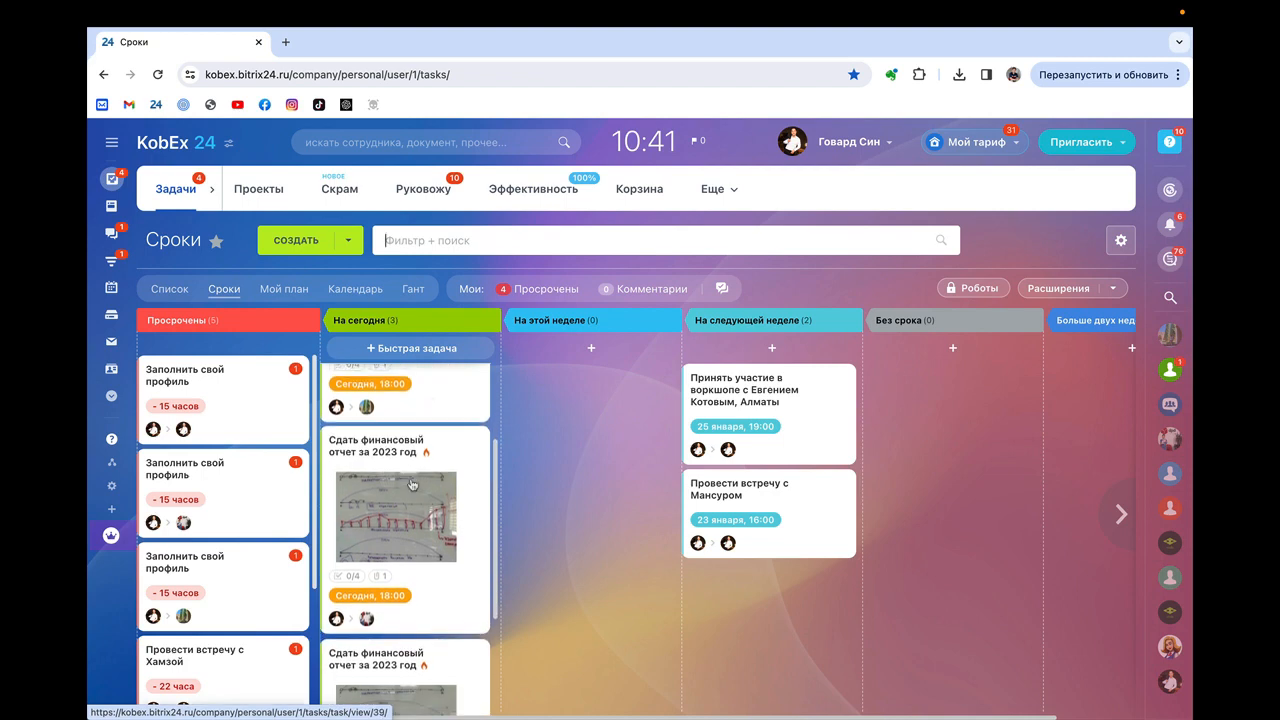
scroll(412, 484, "up", 2)
scroll(412, 484, "down", 2)
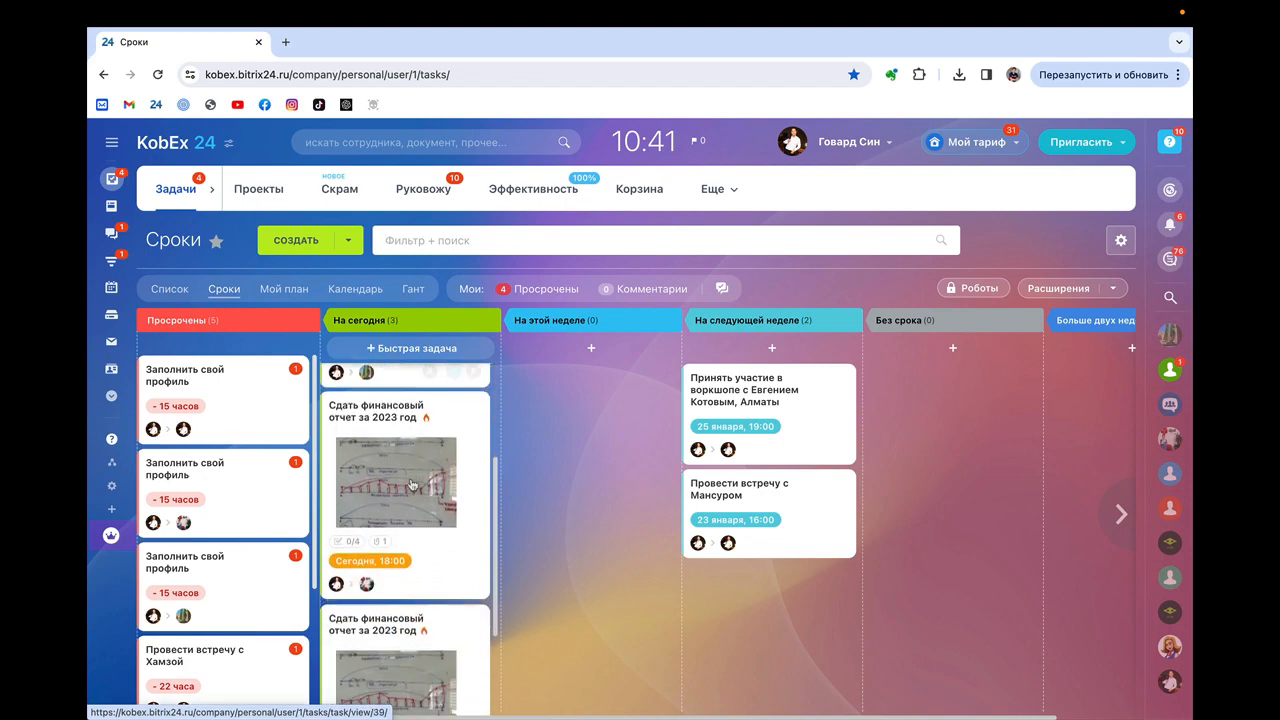
scroll(412, 484, "up", 2)
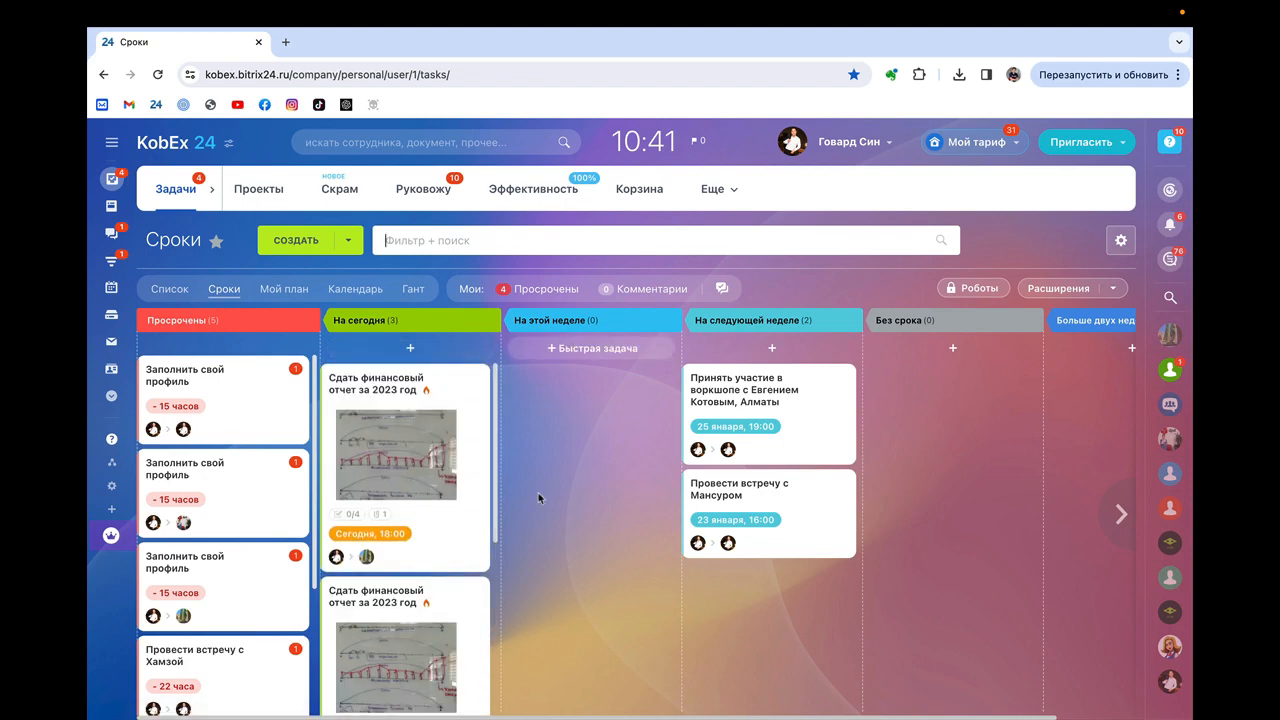
scroll(418, 416, "down", 1)
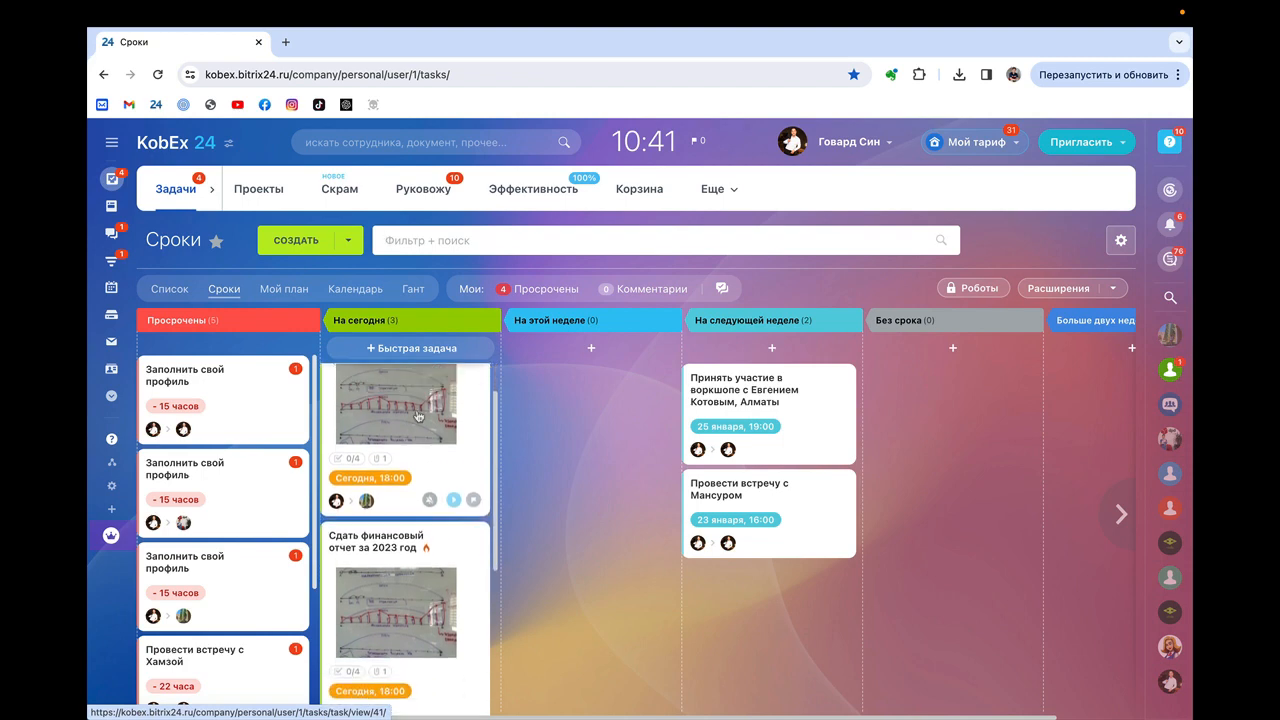
scroll(390, 400, "up", 1)
scroll(375, 470, "down", 2)
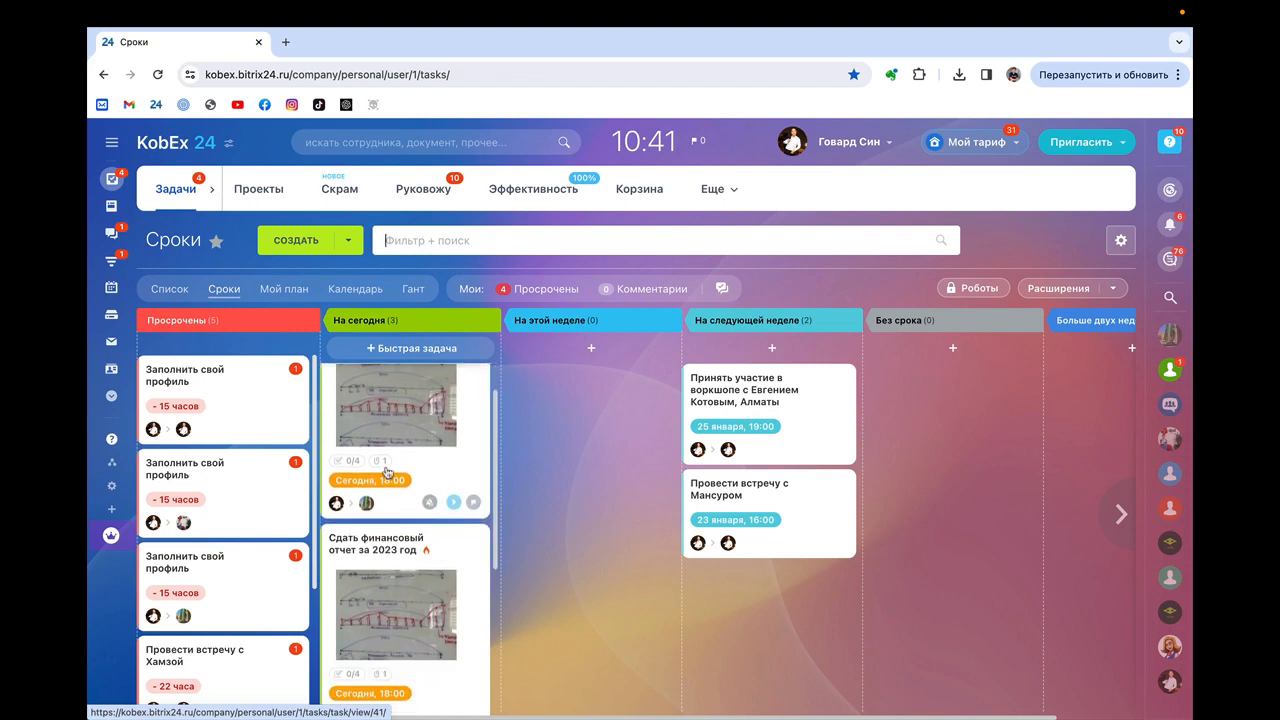
scroll(384, 573, "up", 2)
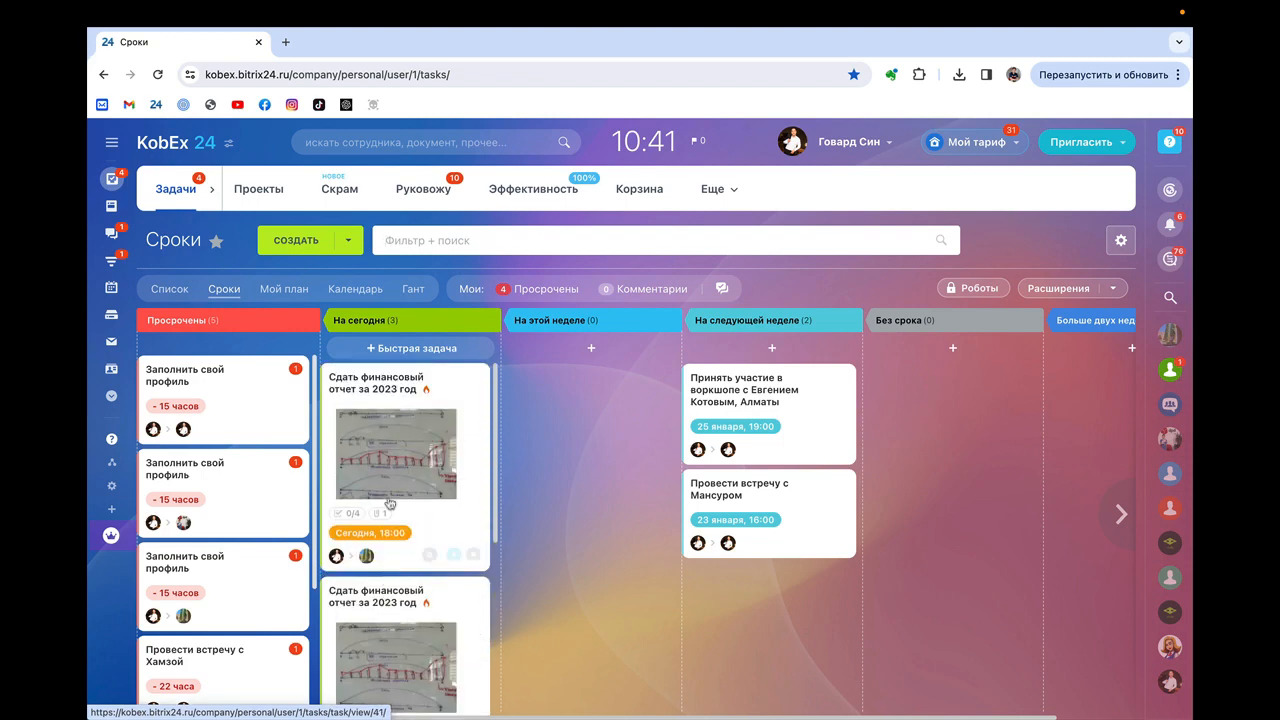
scroll(395, 476, "down", 2)
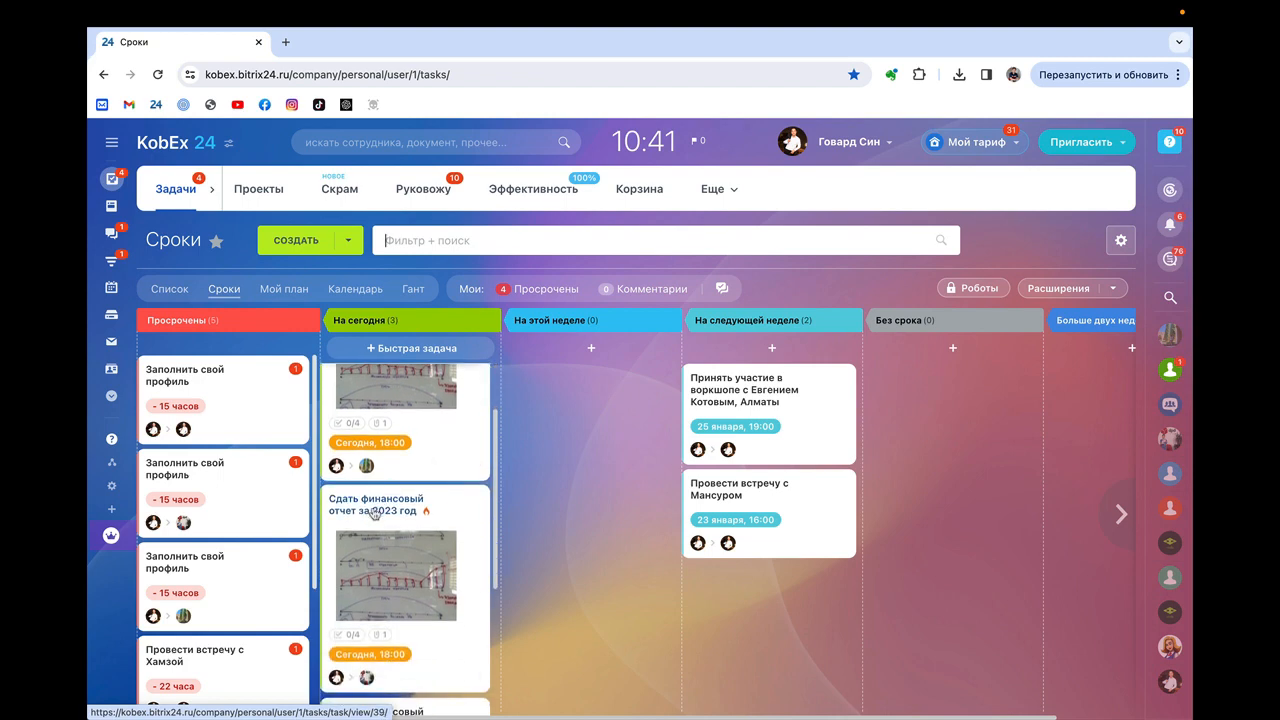
- Open the second Сдать финансовый отчет за 2023 год card and review its description, checklists and participants
left_click(377, 510)
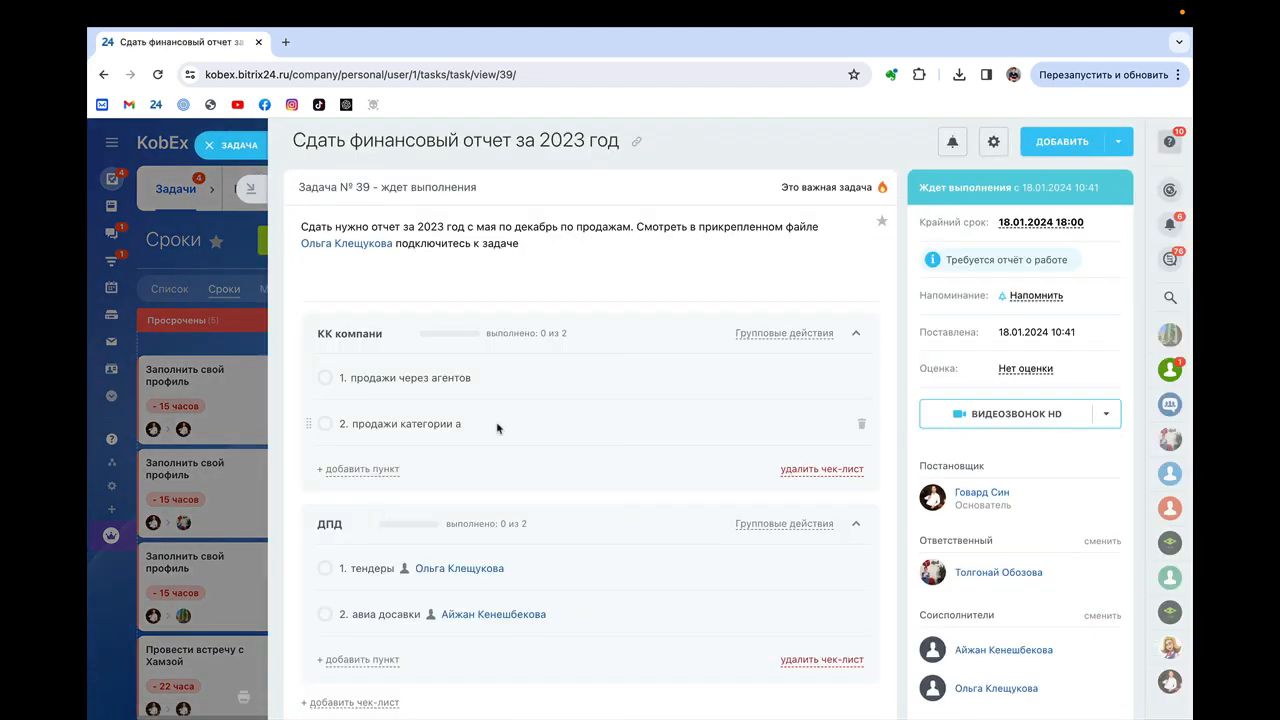
scroll(500, 429, "down", 5)
scroll(498, 429, "up", 5)
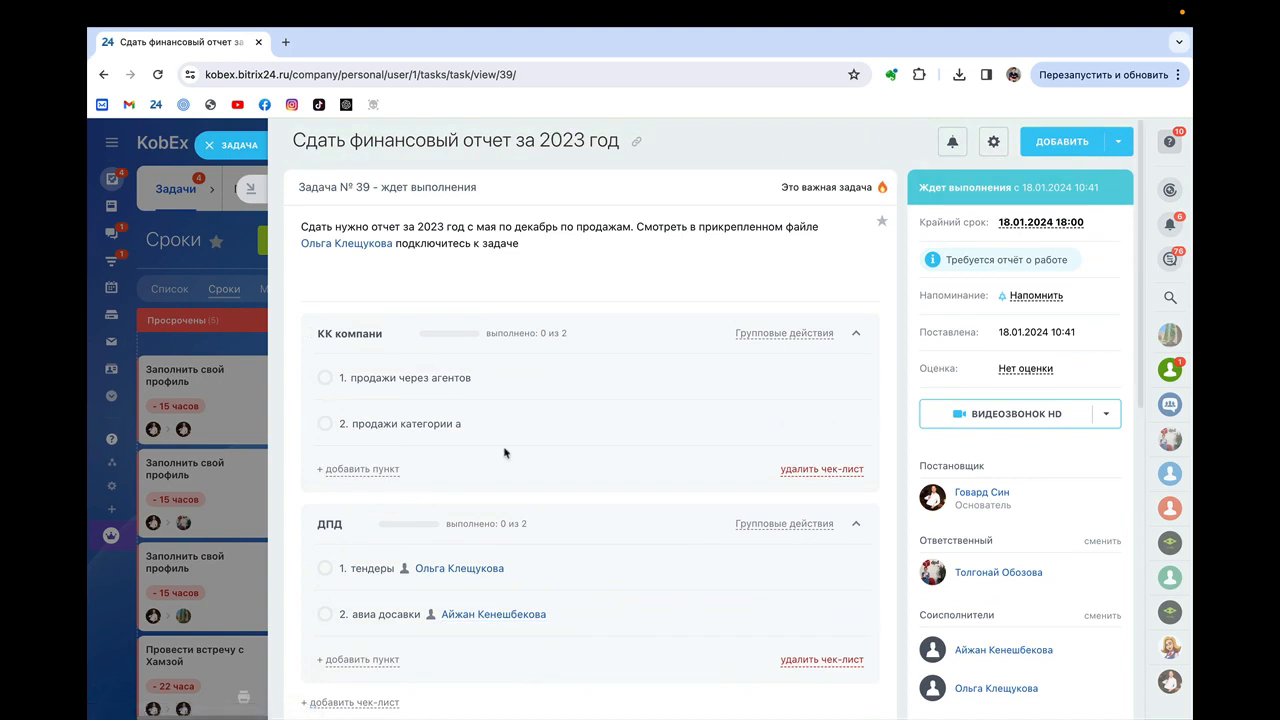
scroll(508, 490, "down", 1)
scroll(508, 490, "down", 2)
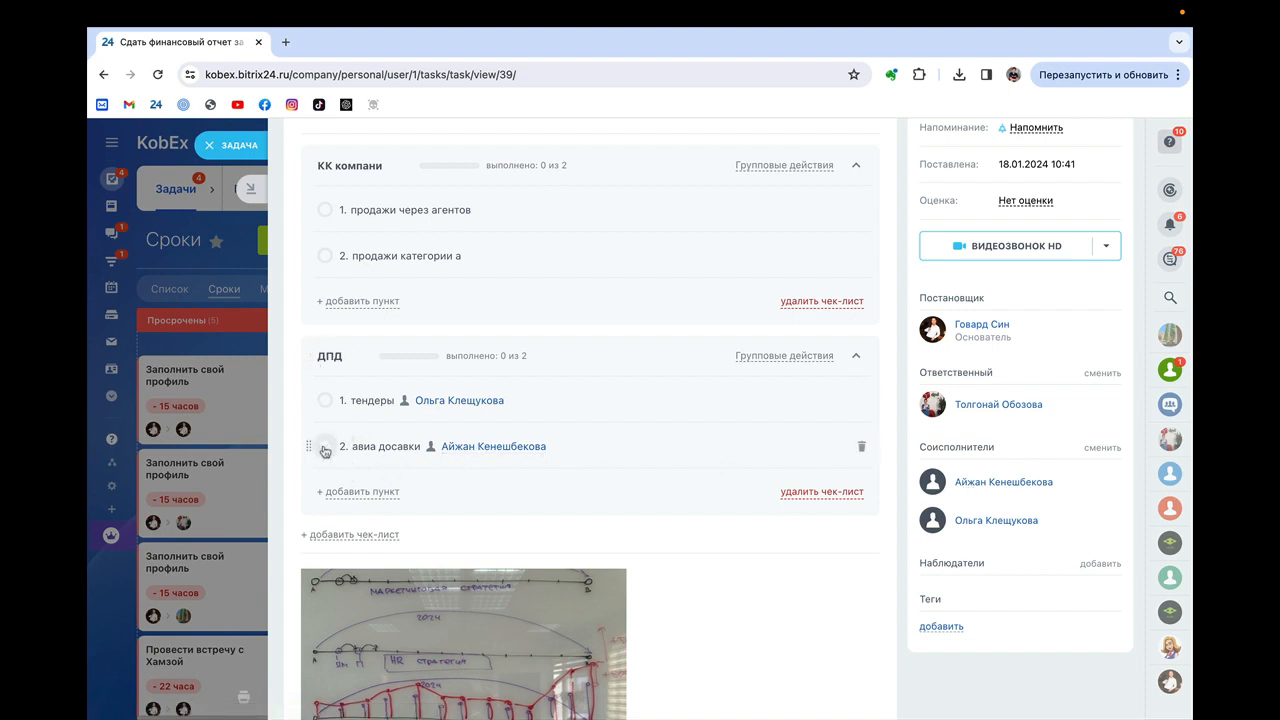
- Write "отчет по авиа за 2023" as a comment on the opened task
scroll(509, 511, "down", 10)
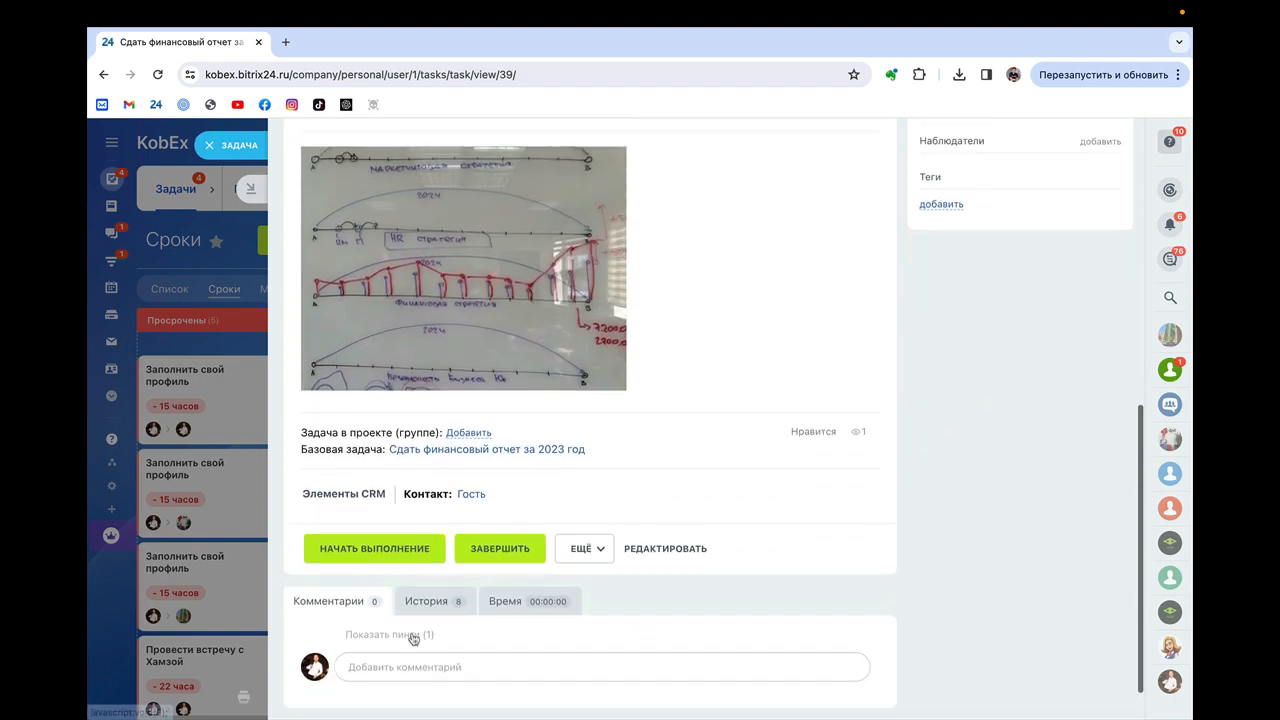
left_click(377, 625)
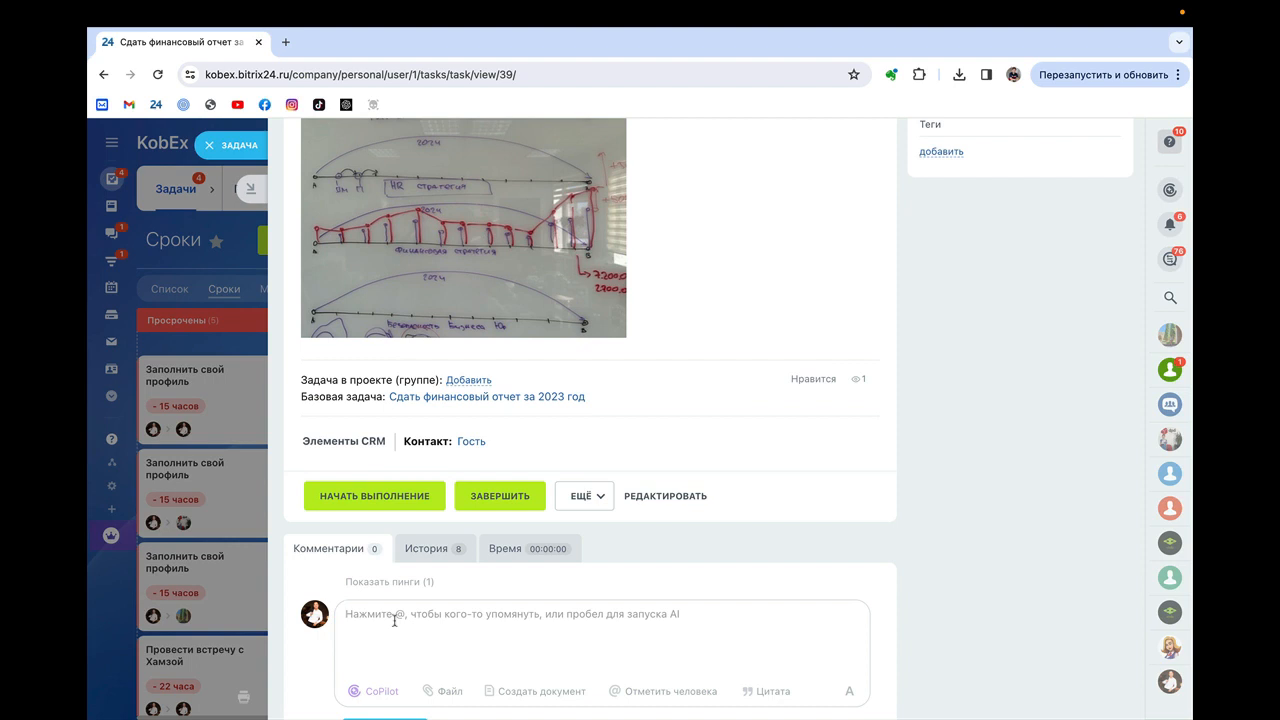
type("отчет да")
key("BackSpace")
key("BackSpace")
type("за")
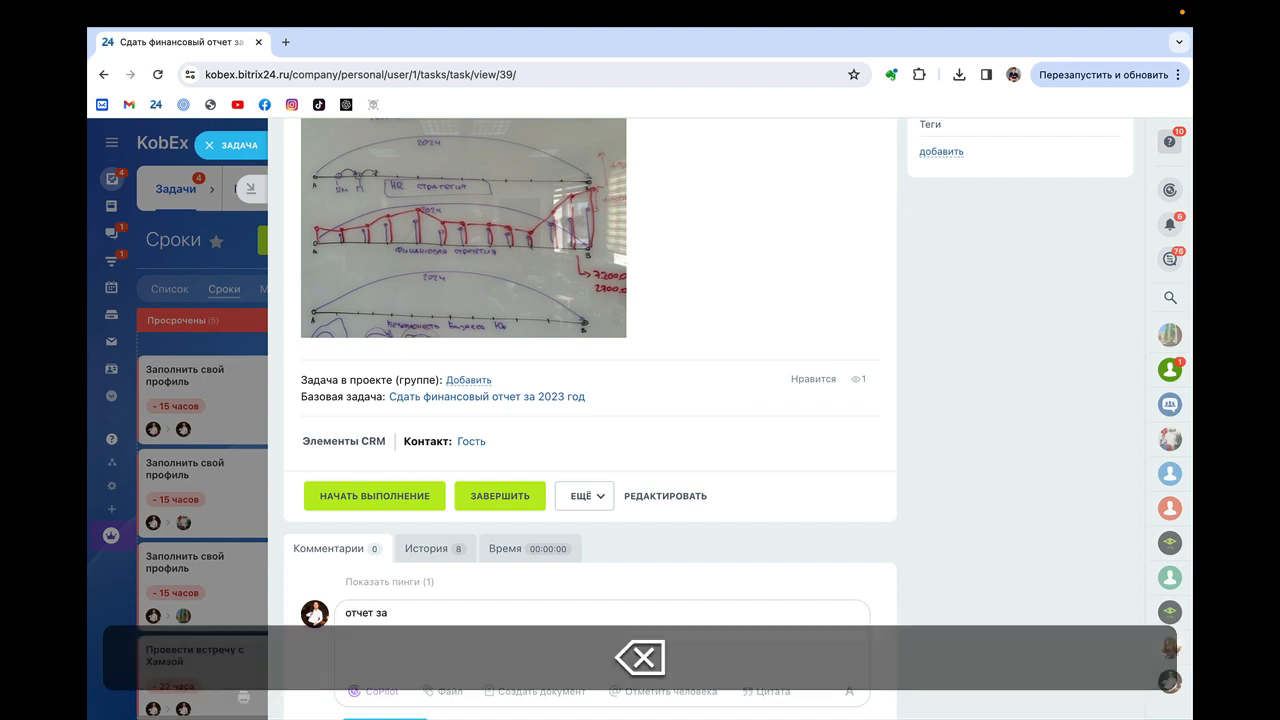
key("BackSpace")
key("BackSpace")
type("по авиа за 2023")
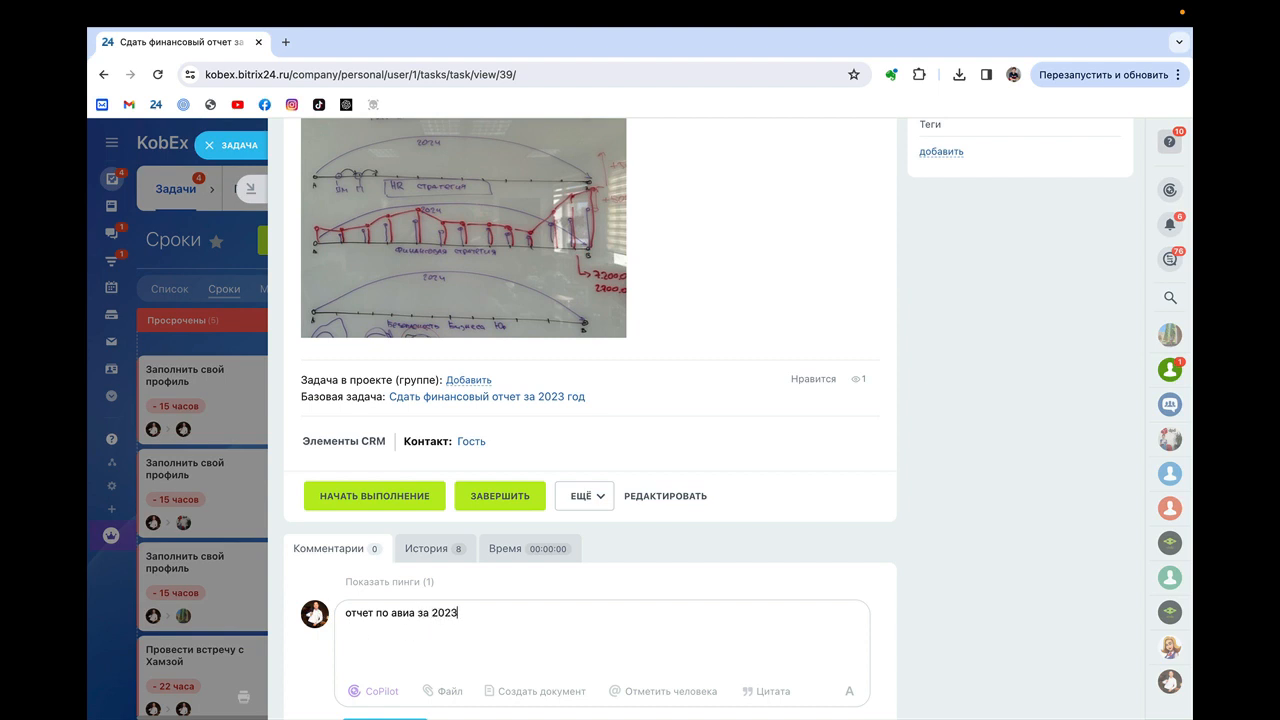
scroll(491, 600, "down", 2)
left_click(445, 606)
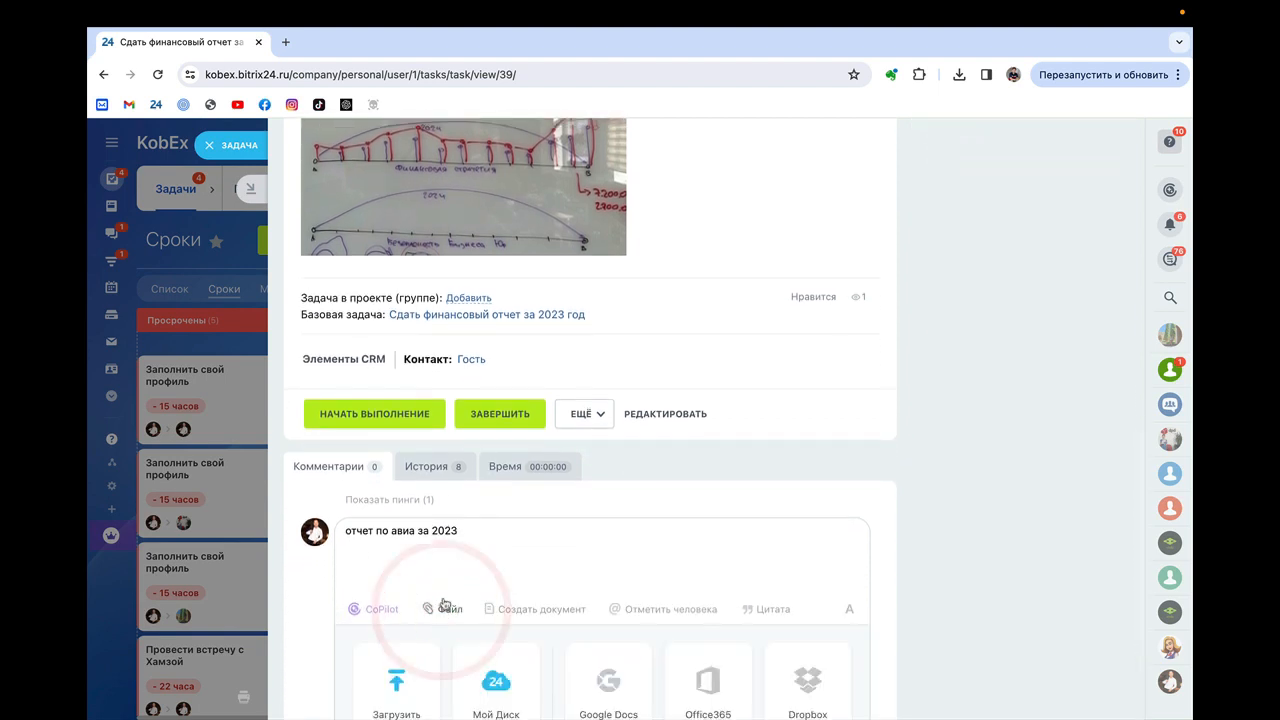
left_click(413, 658)
left_click(503, 303)
key("space")
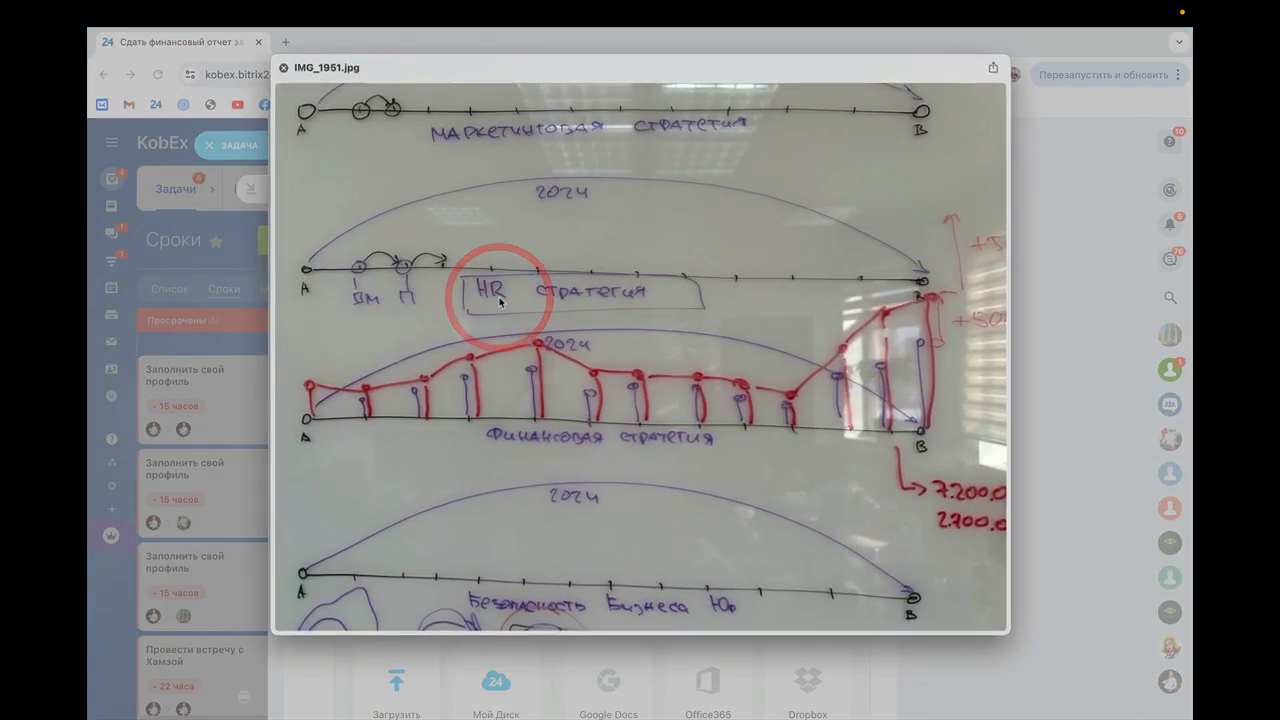
key("space")
left_click(820, 518)
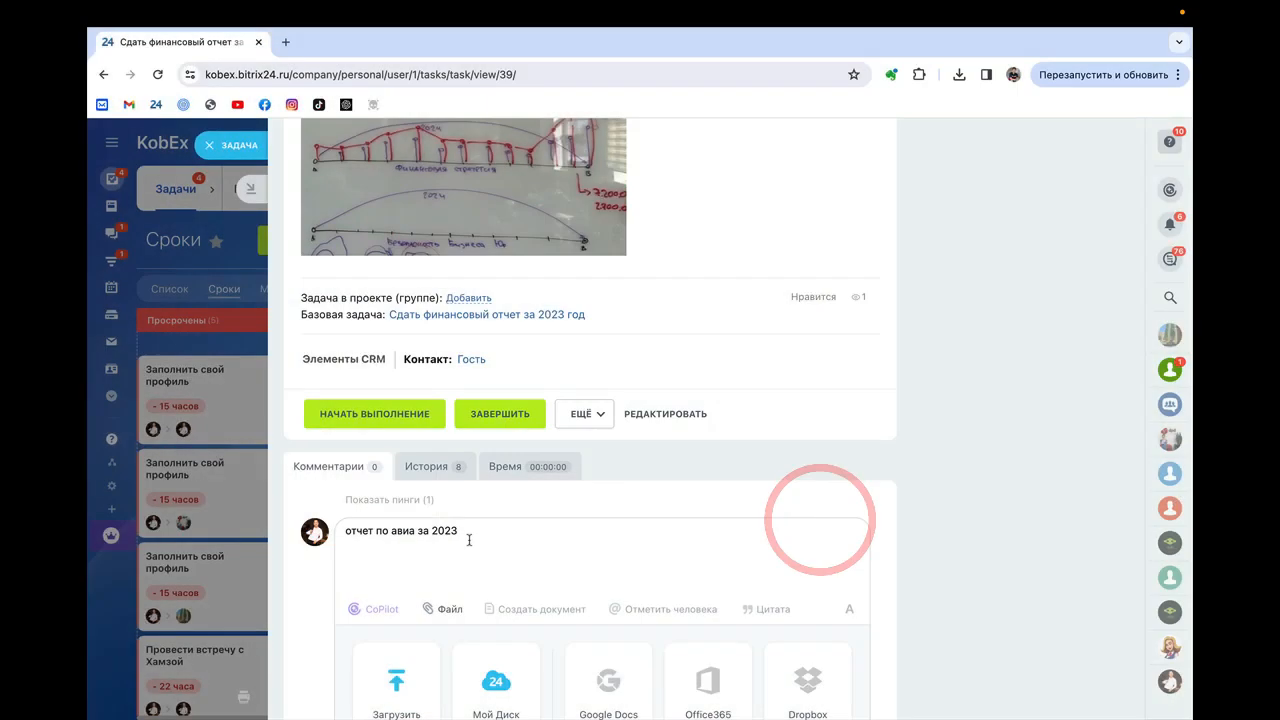
- Mark the comment to be recorded as the work result (Зафиксировать как результат работы) and send it
scroll(500, 530, "down", 4)
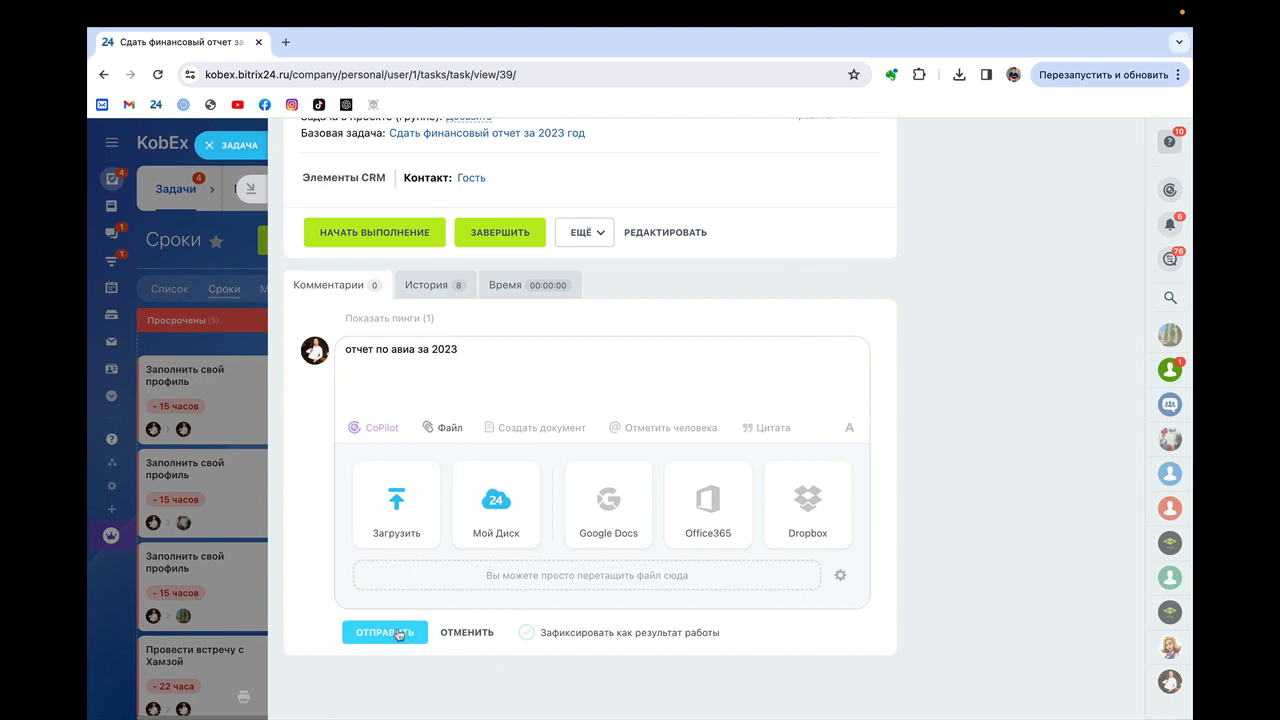
left_click(528, 634)
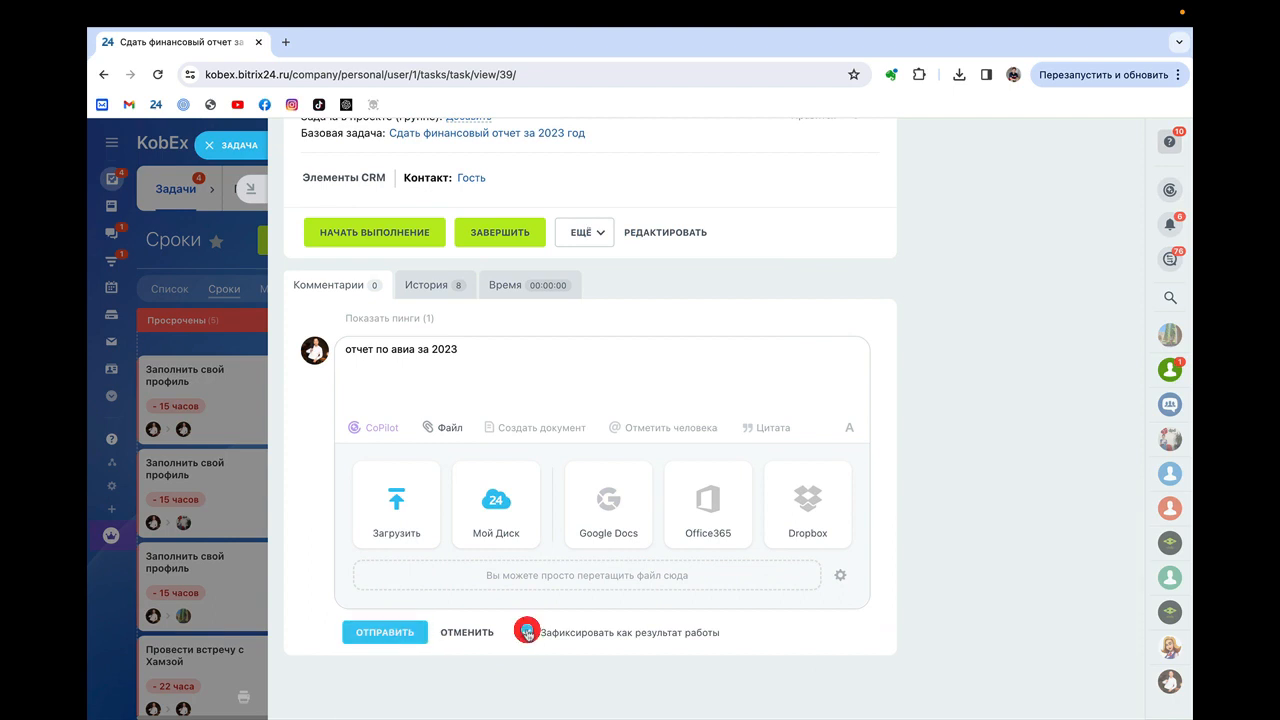
left_click(403, 634)
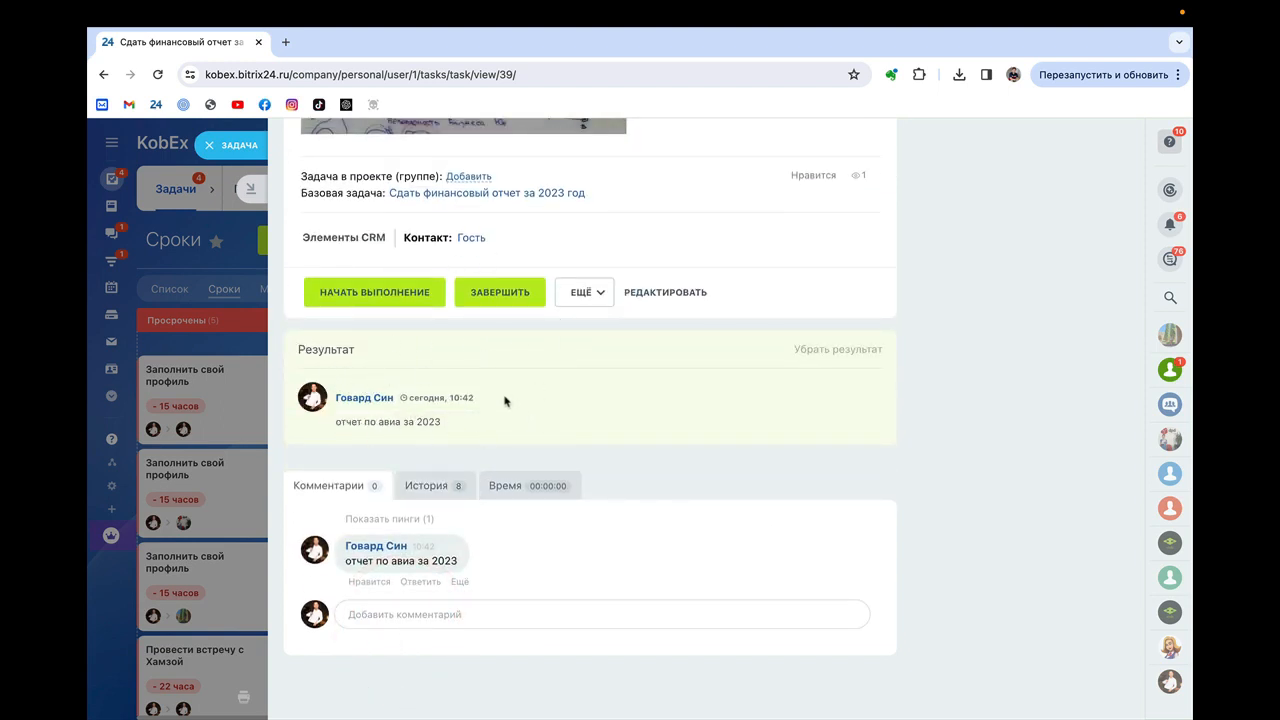
- Examine the task's Результат block and the sent comment, and review the checklists and participants above them
scroll(449, 413, "up", 4)
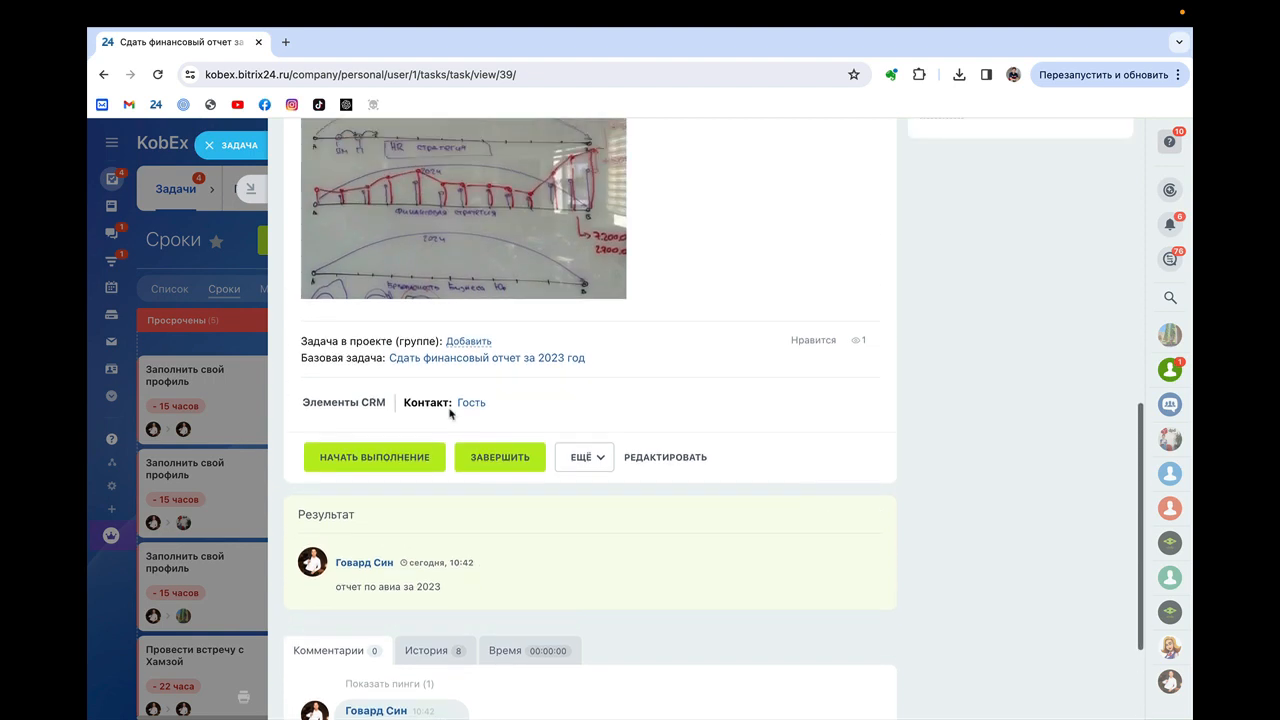
scroll(450, 408, "down", 3)
scroll(449, 408, "down", 2)
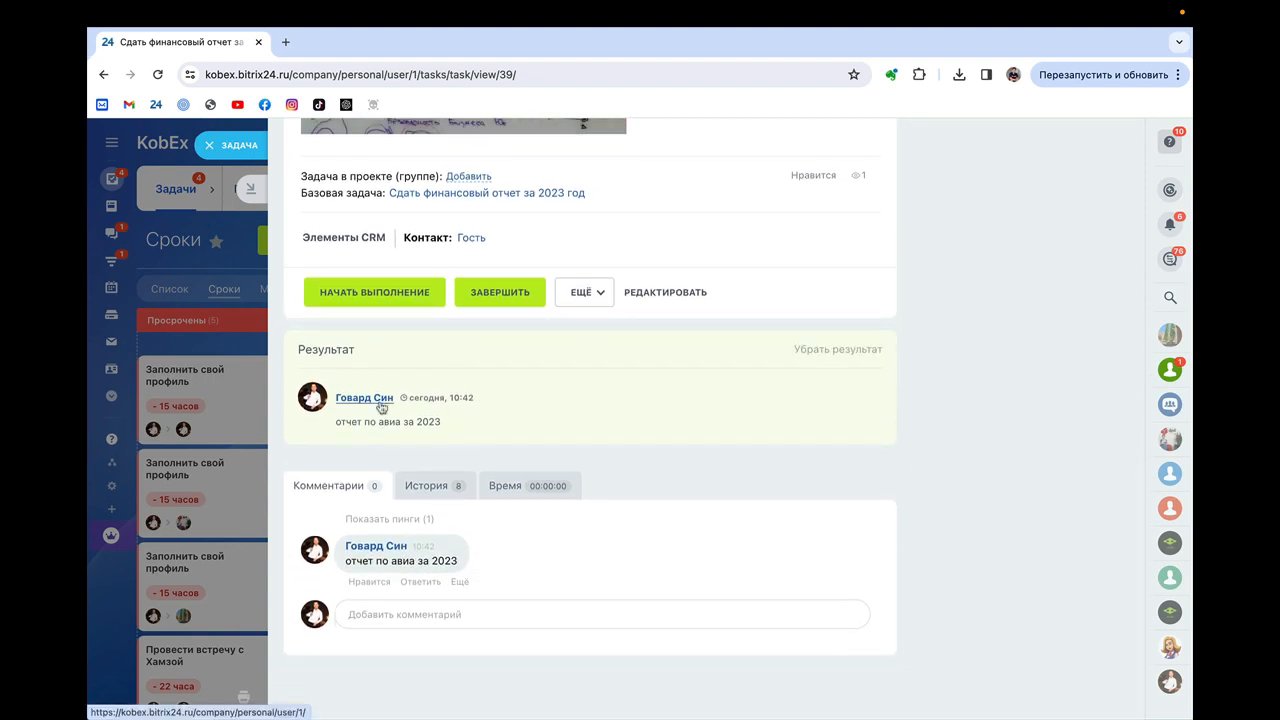
scroll(417, 409, "up", 15)
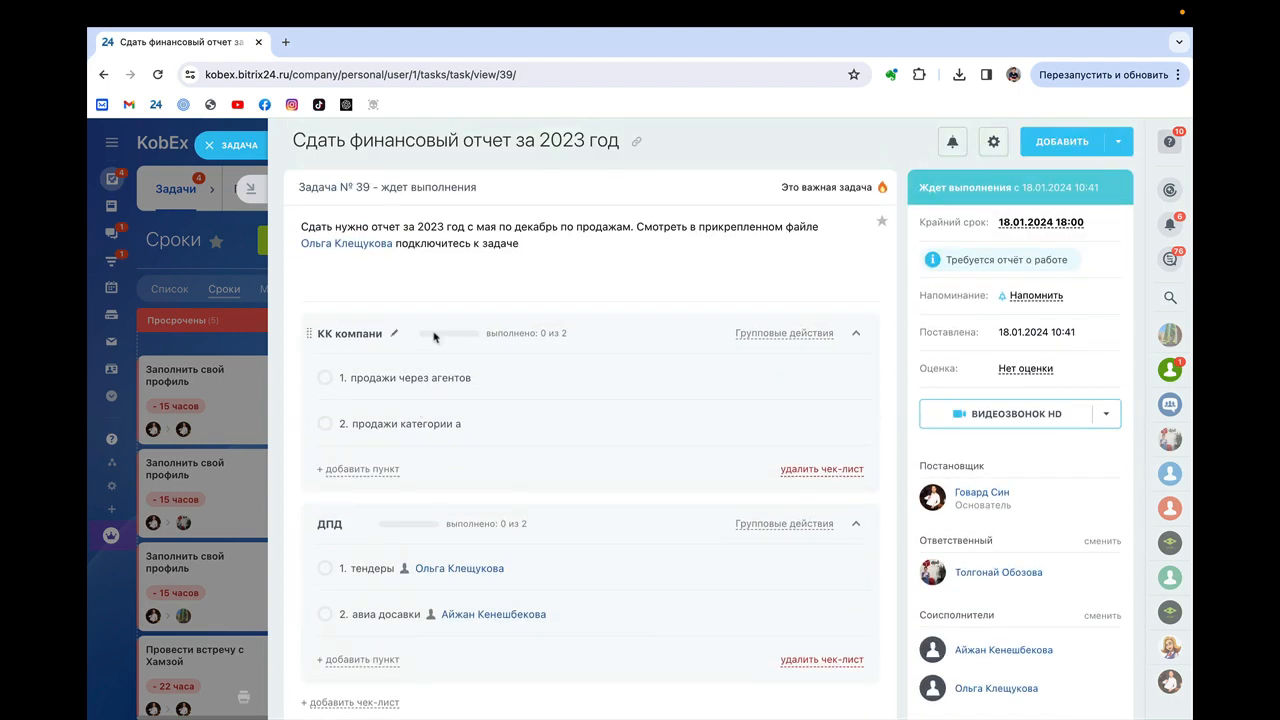
scroll(462, 360, "down", 15)
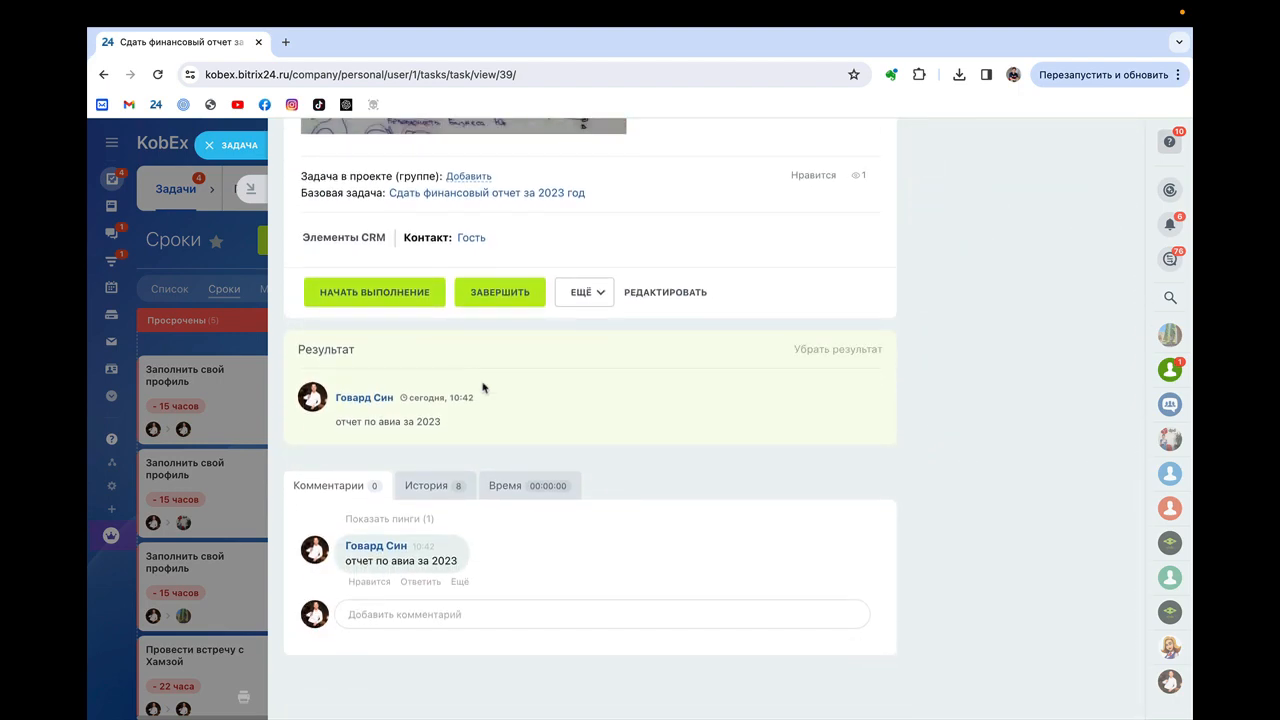
scroll(483, 388, "up", 10)
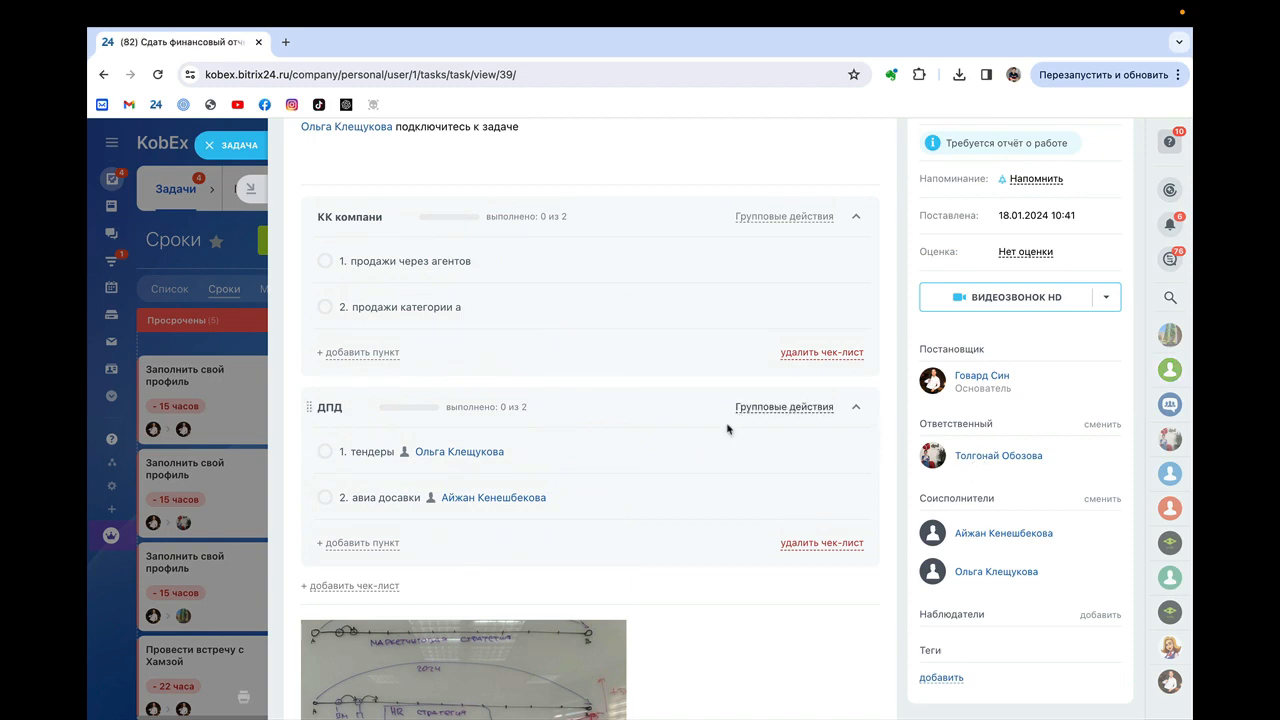
scroll(727, 429, "down", 10)
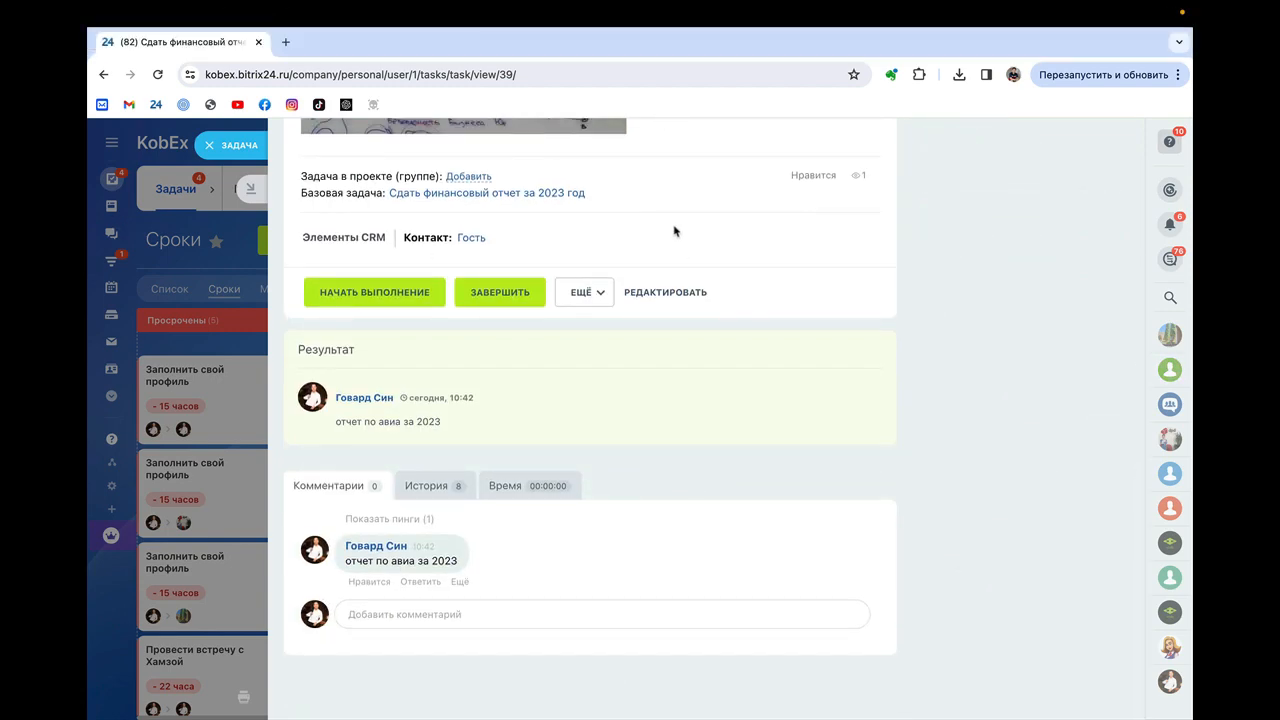
left_click(651, 225)
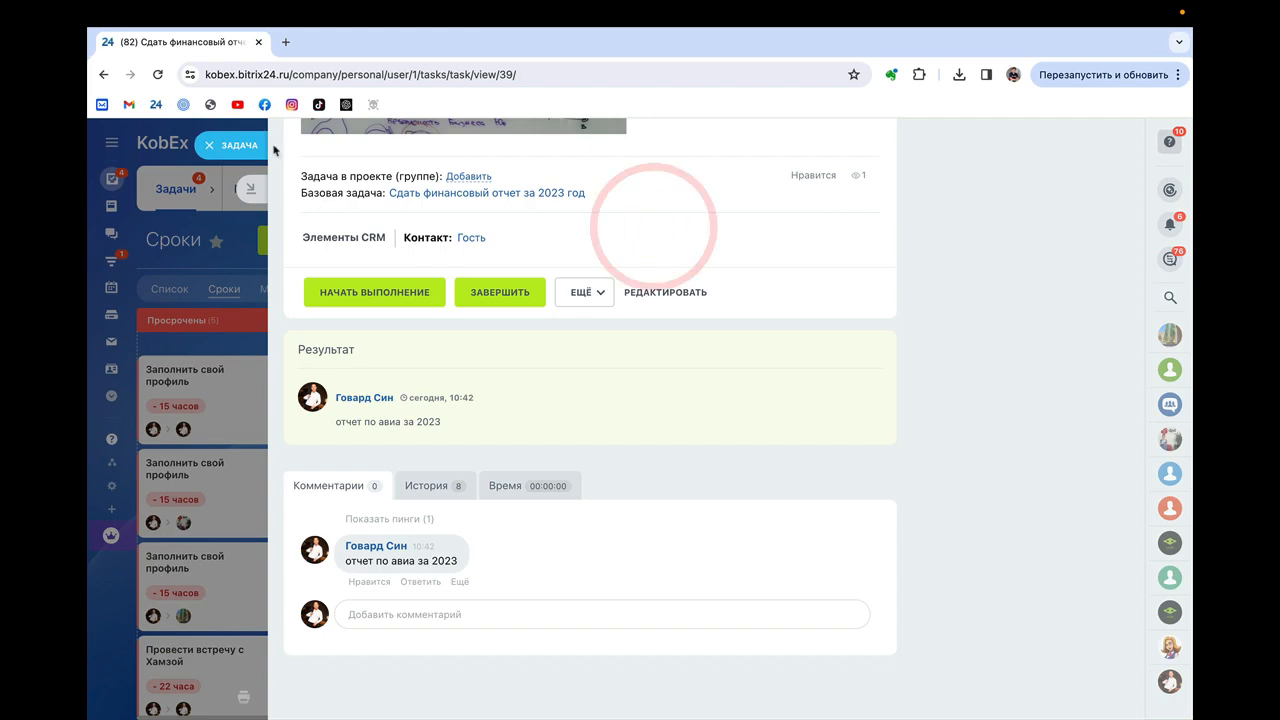
- Close the financial report task and start a new task titled "Отправить отчет по маркетинговому бюджету"
left_click(215, 145)
left_click(526, 463)
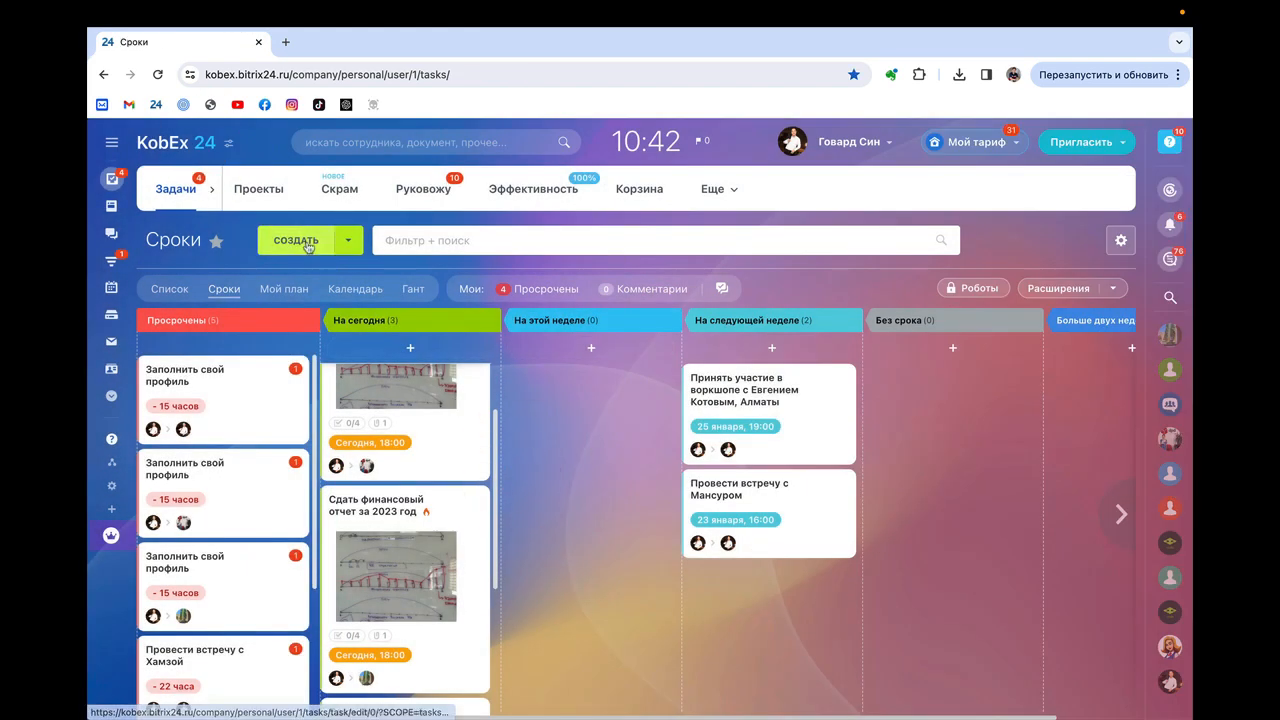
left_click(307, 243)
left_click(345, 200)
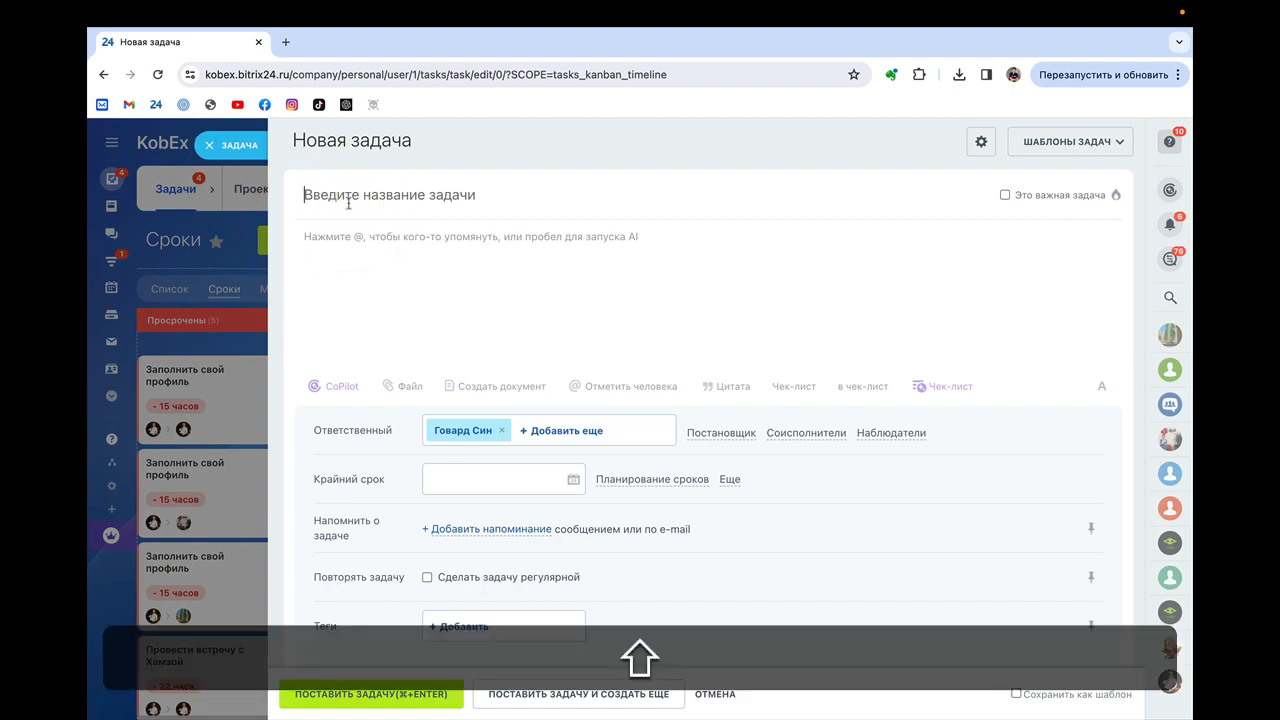
type("Отпр")
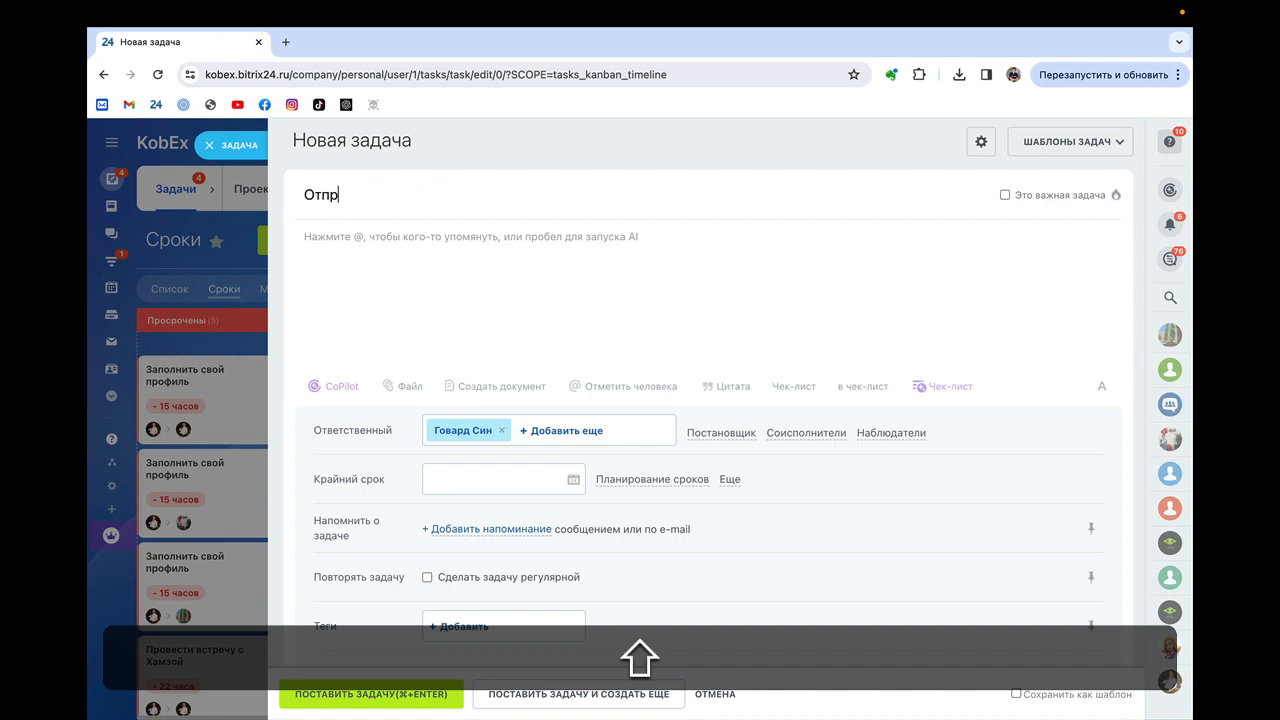
type("авить отчет по")
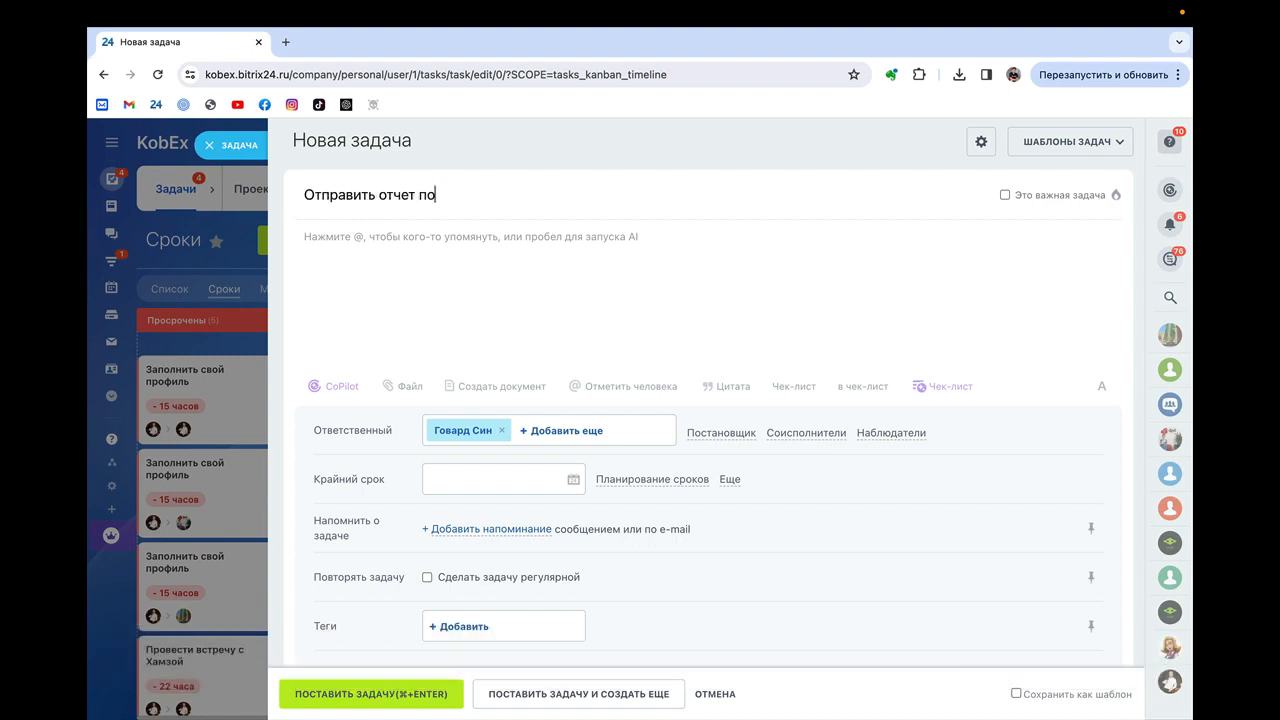
type(" м")
key("BackSpace")
key("BackSpace")
key("BackSpace")
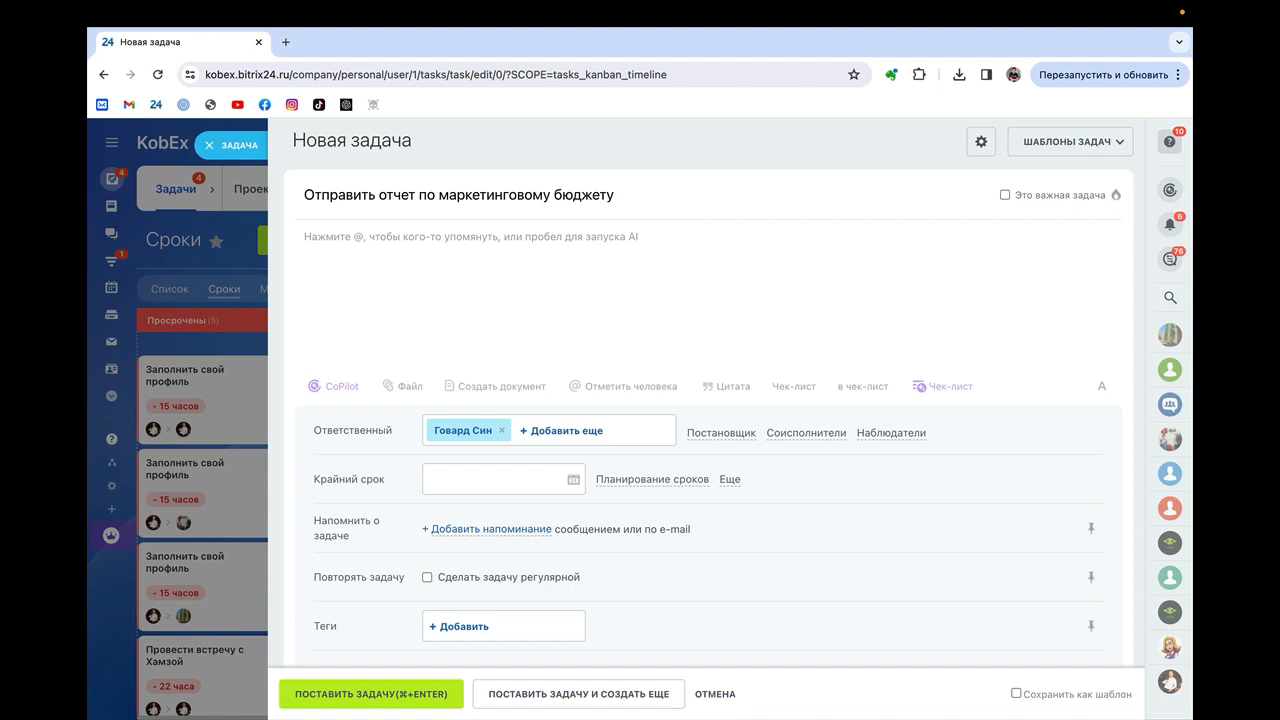
- Insert the word "ежемесячный" before "отчет" in the new task's title
left_click(378, 194)
type("ежемес")
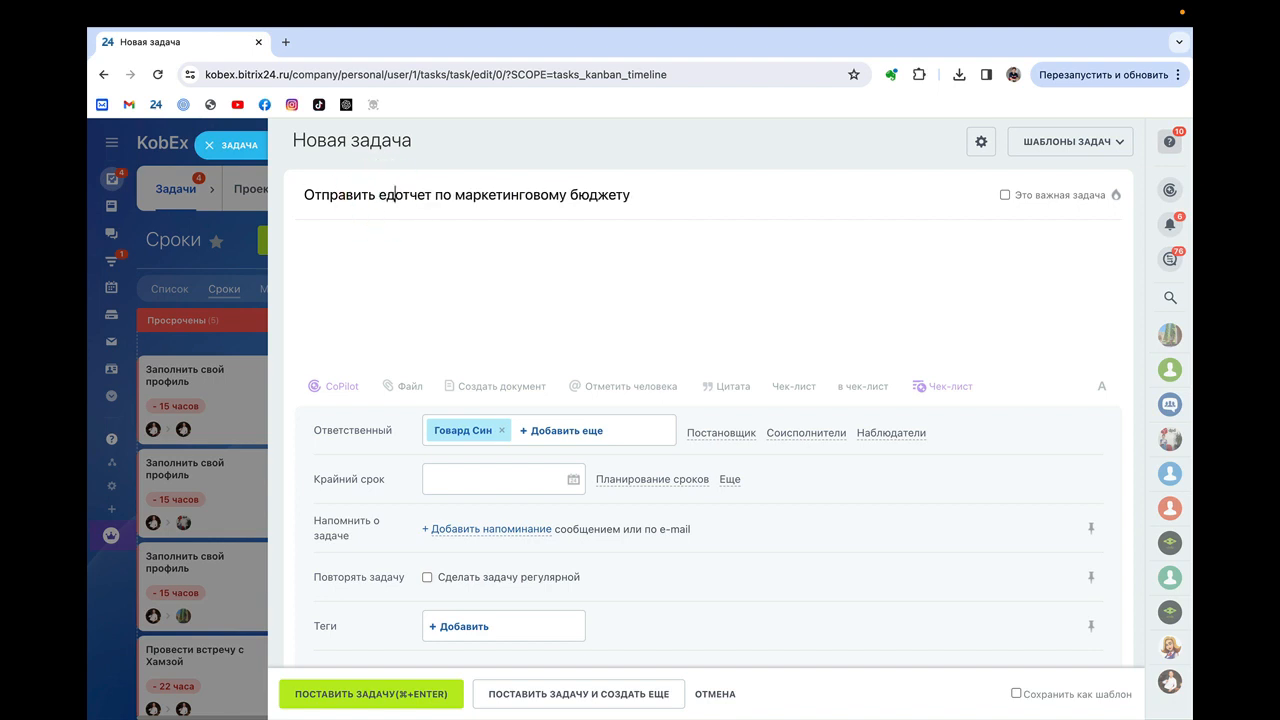
type("ячный")
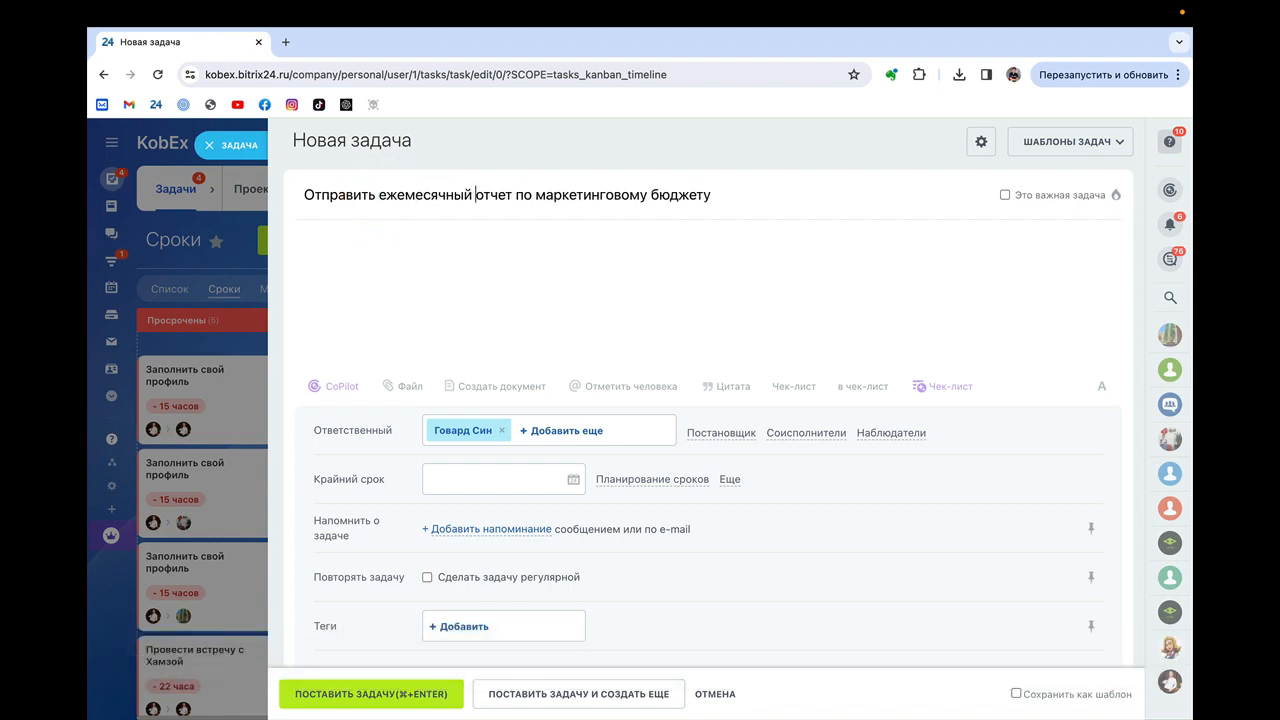
left_click(310, 191)
left_click(342, 192)
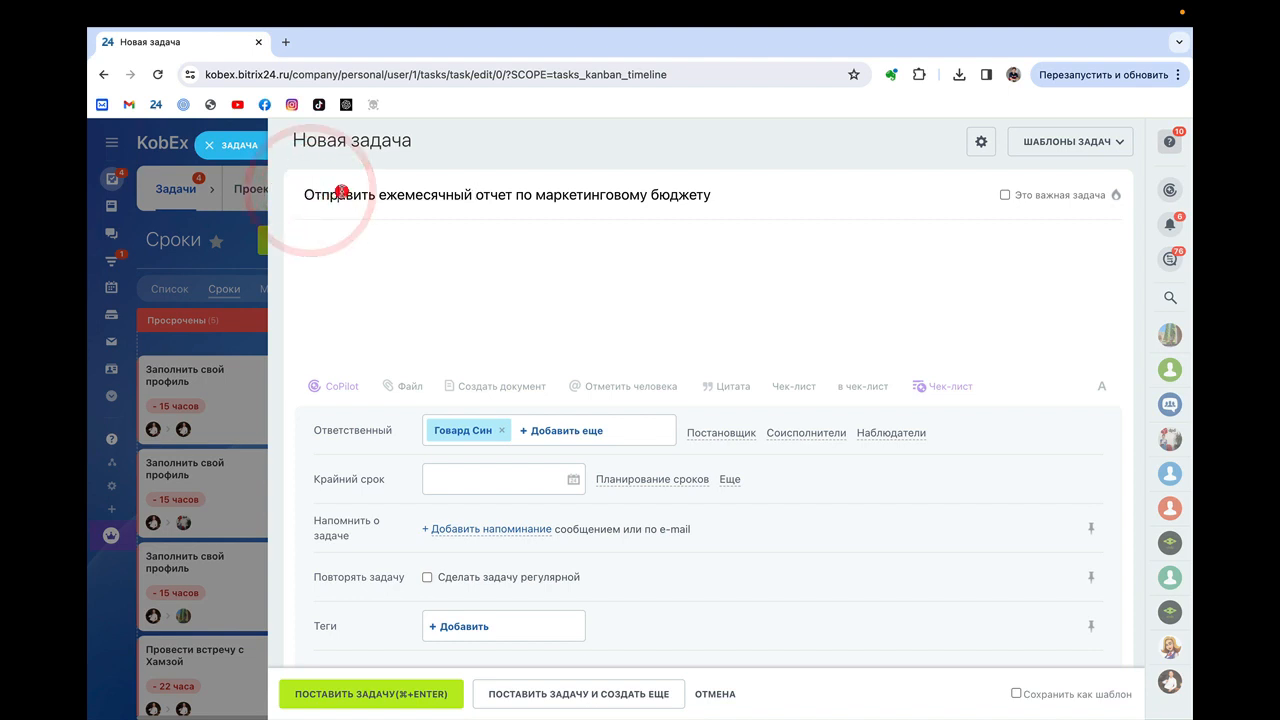
left_click(364, 194)
left_click(379, 196)
left_click(361, 195)
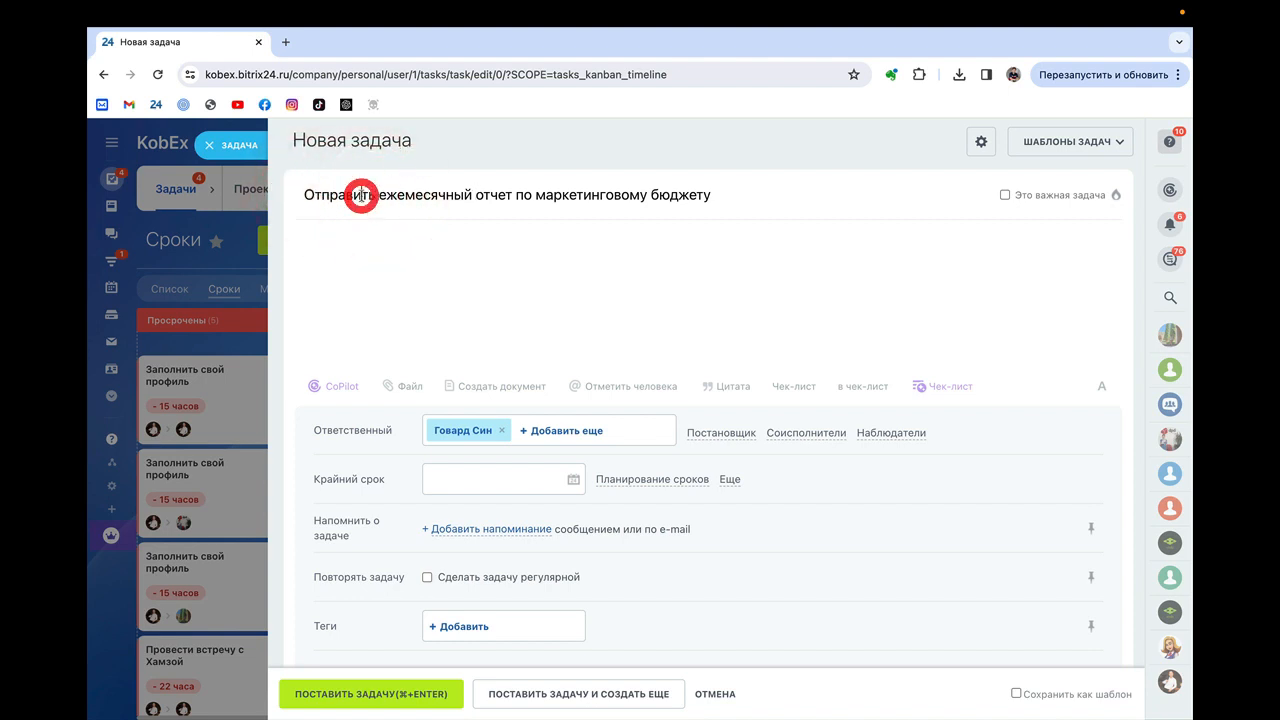
left_click(402, 195)
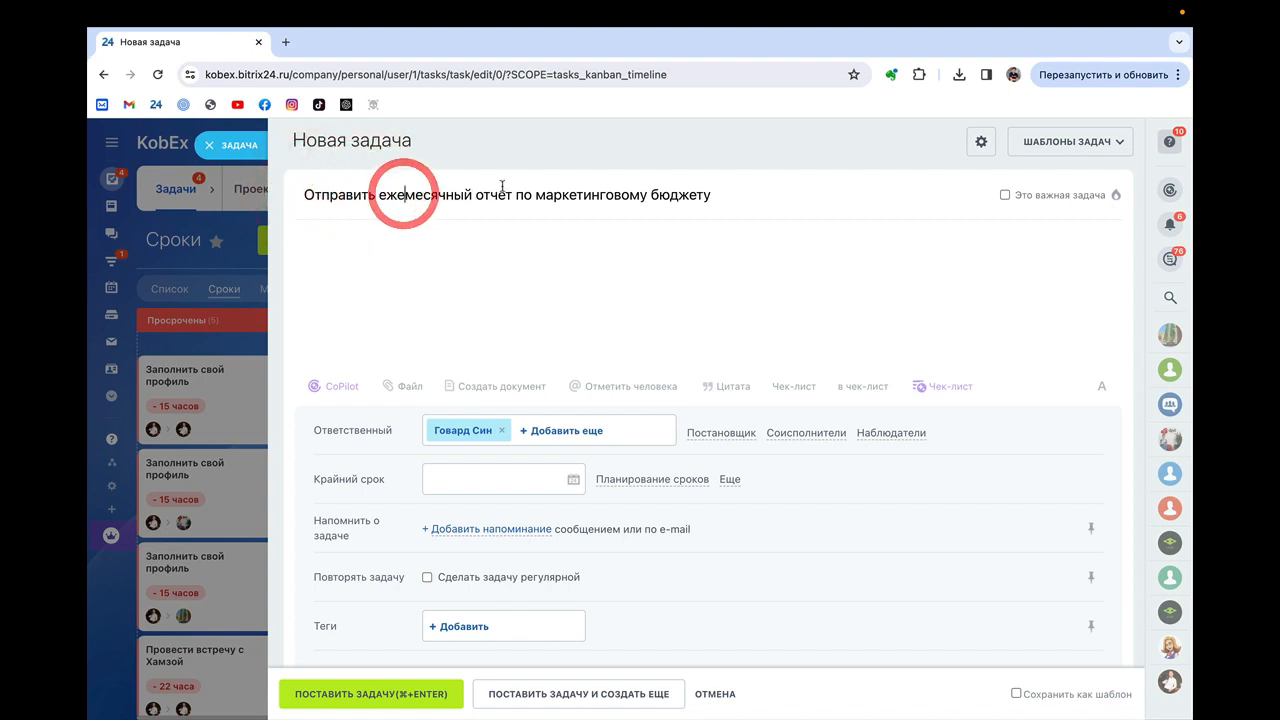
left_click(698, 208)
- Make the task regular, repeating monthly on day 29 of every 1 month
scroll(590, 312, "down", 1)
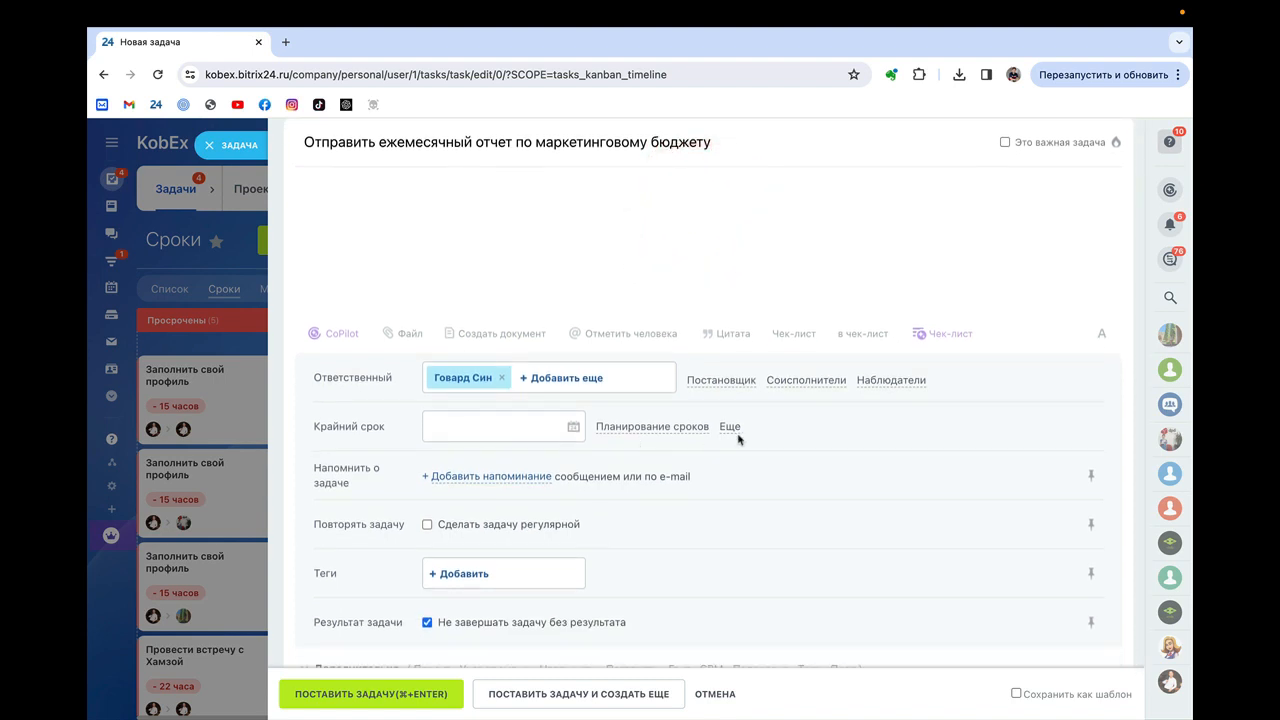
scroll(620, 472, "down", 1)
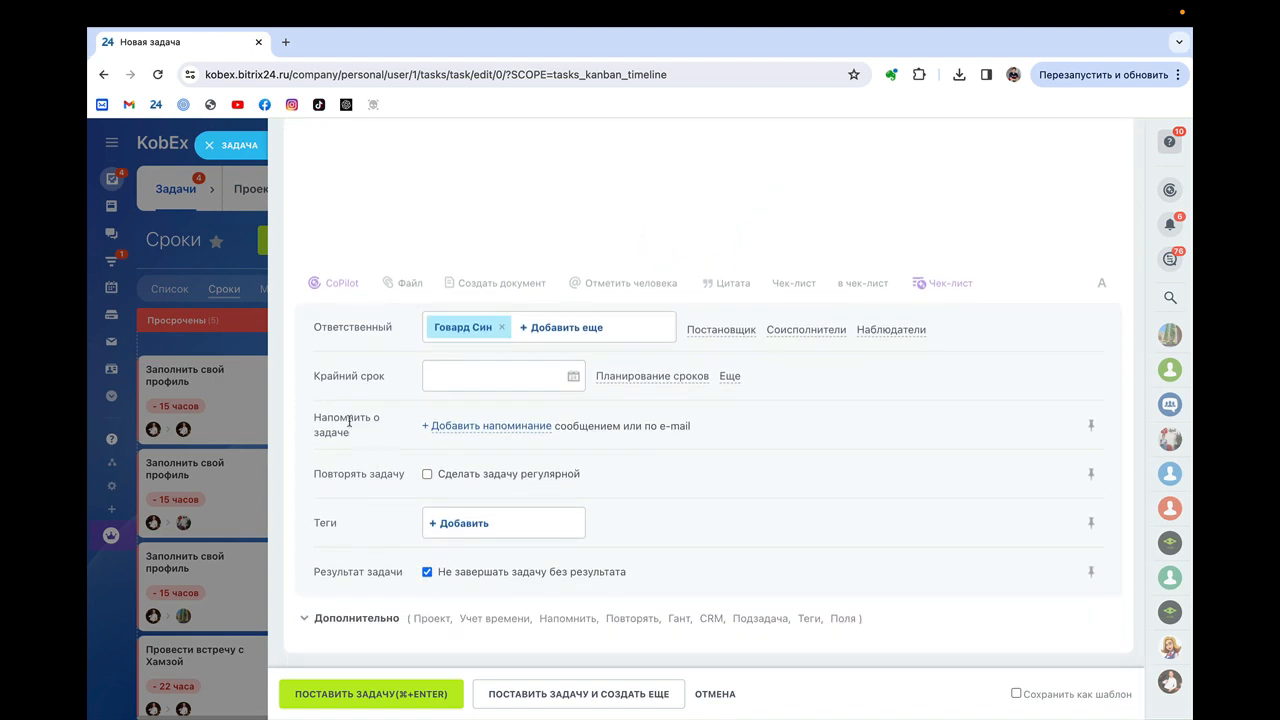
left_click(427, 474)
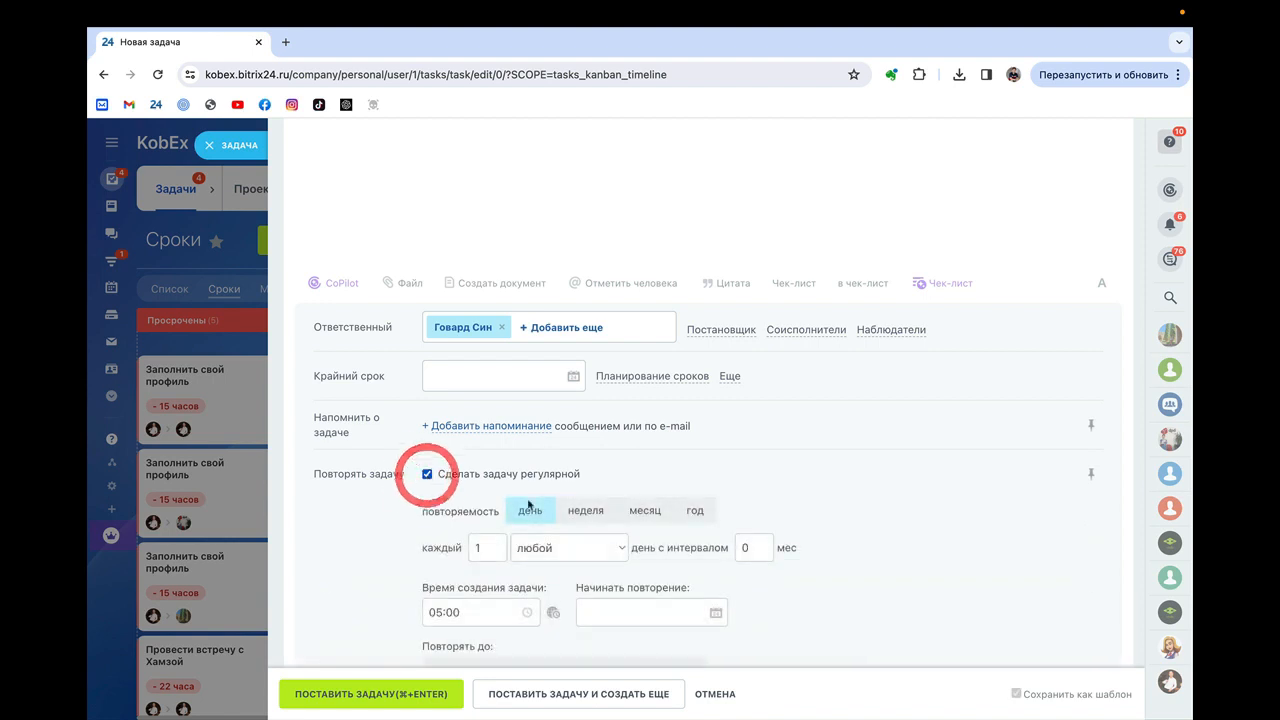
scroll(624, 371, "down", 3)
left_click(644, 330)
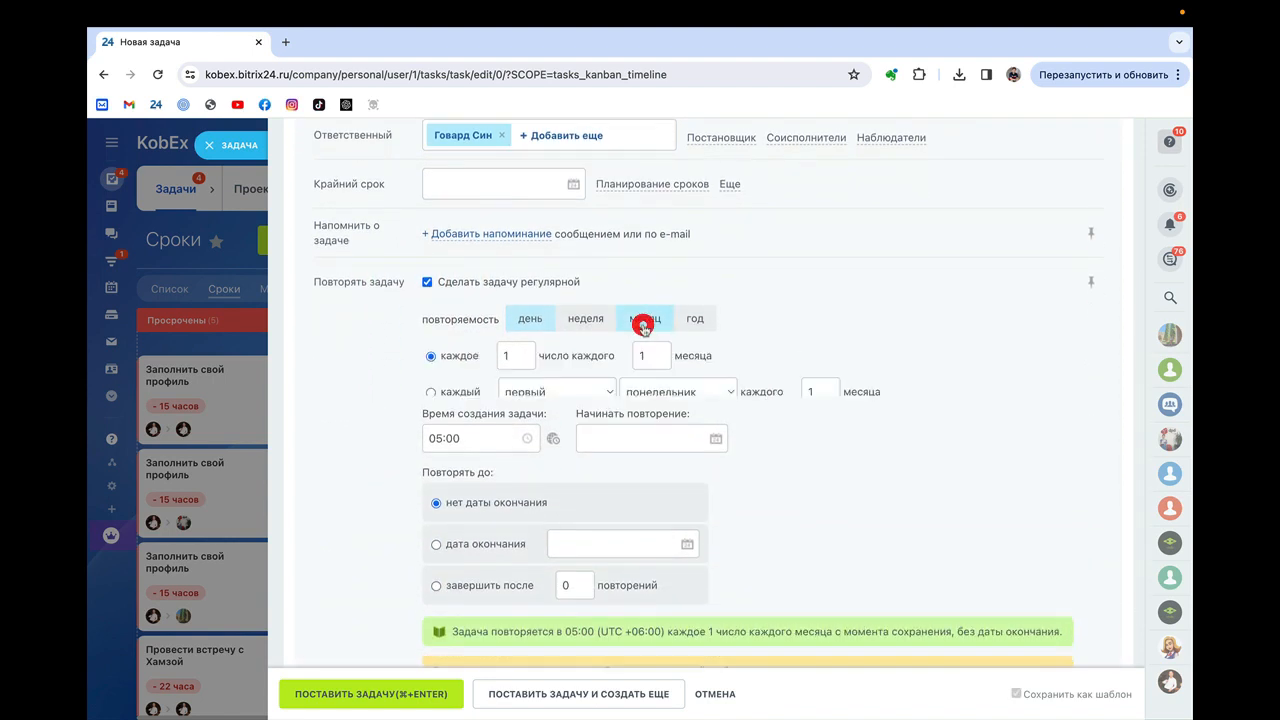
left_click(506, 355)
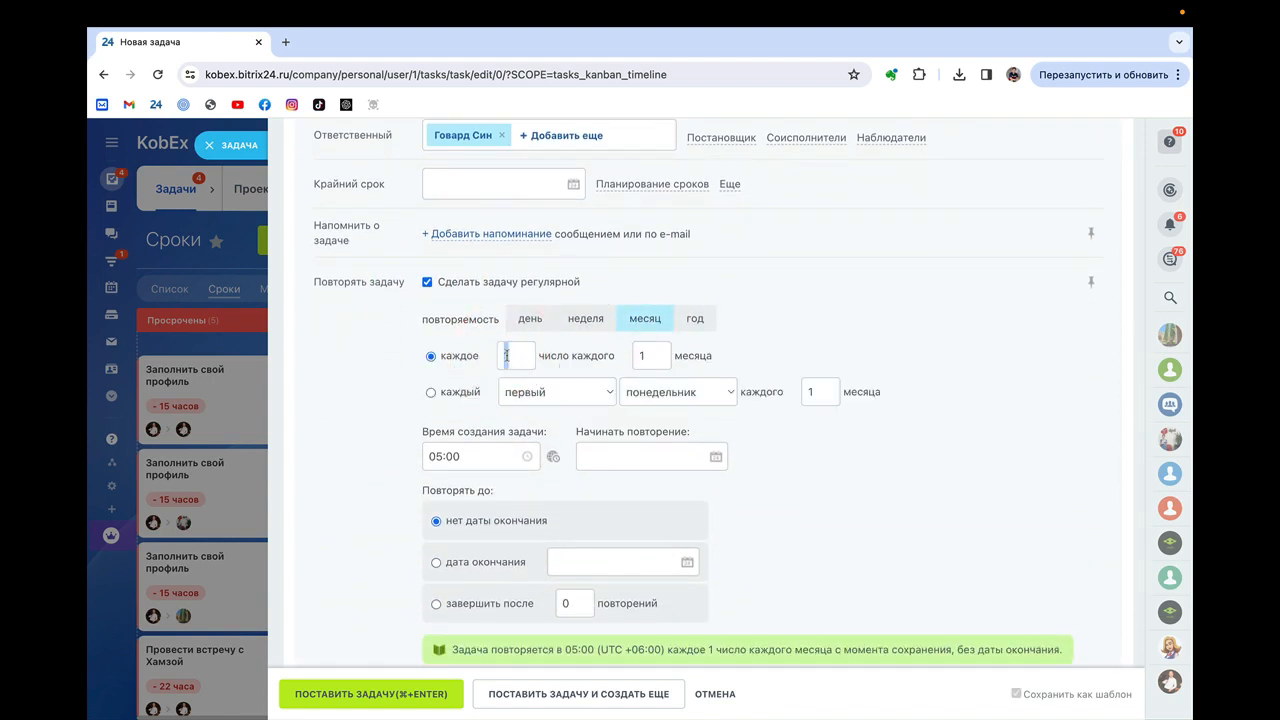
type("29")
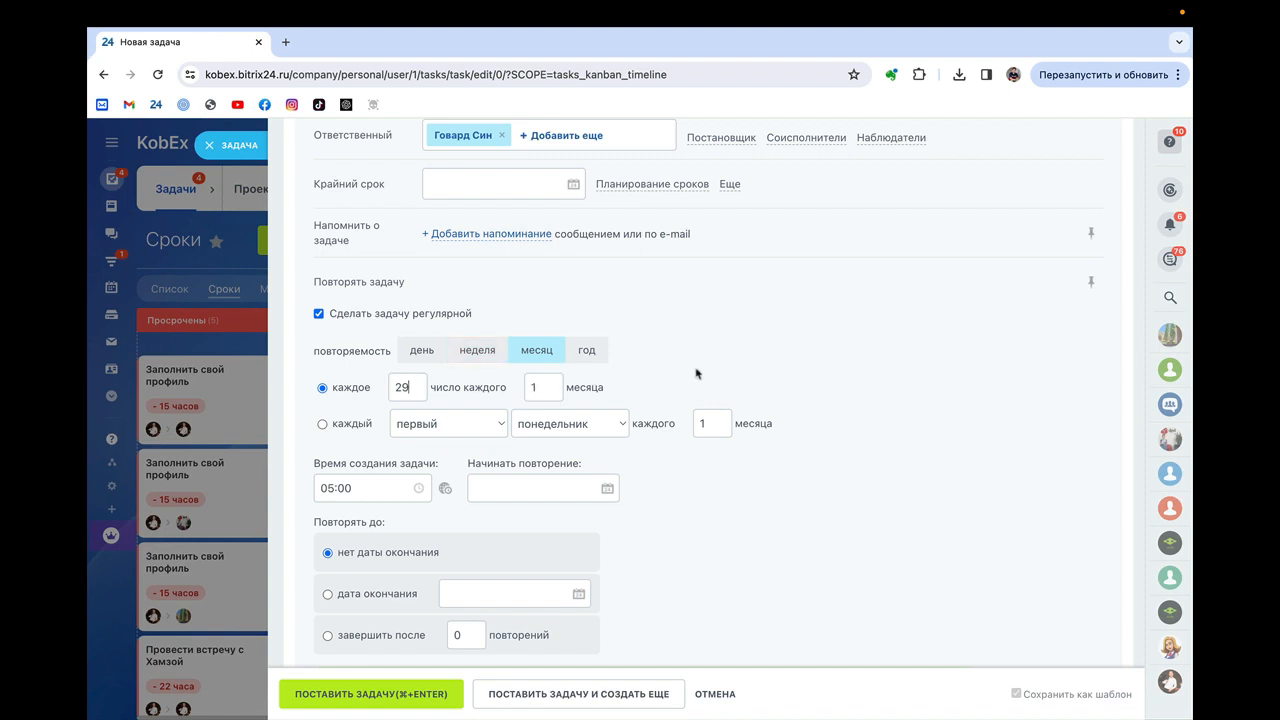
- Try the weekday-based recurrence on the last Friday (последний, пятница) of every month, and switch back to the fixed day of the month
scroll(623, 371, "down", 3)
left_click(358, 310)
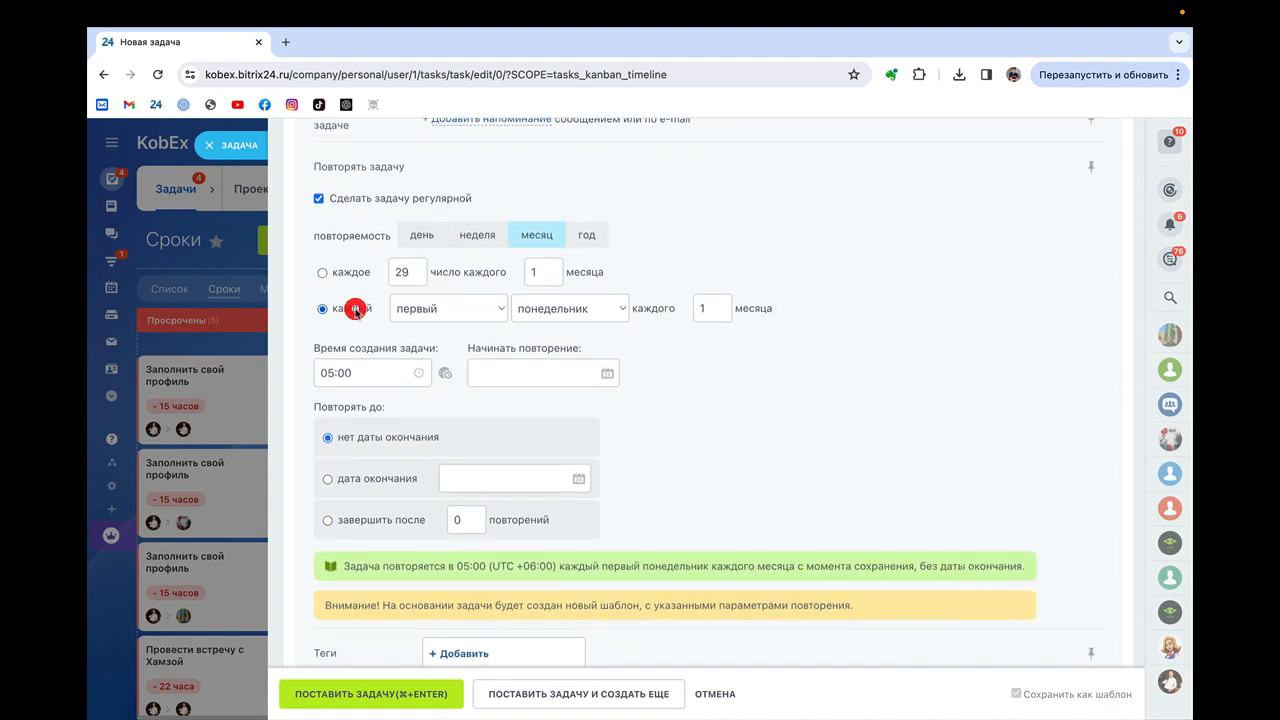
left_click(502, 310)
left_click(600, 310)
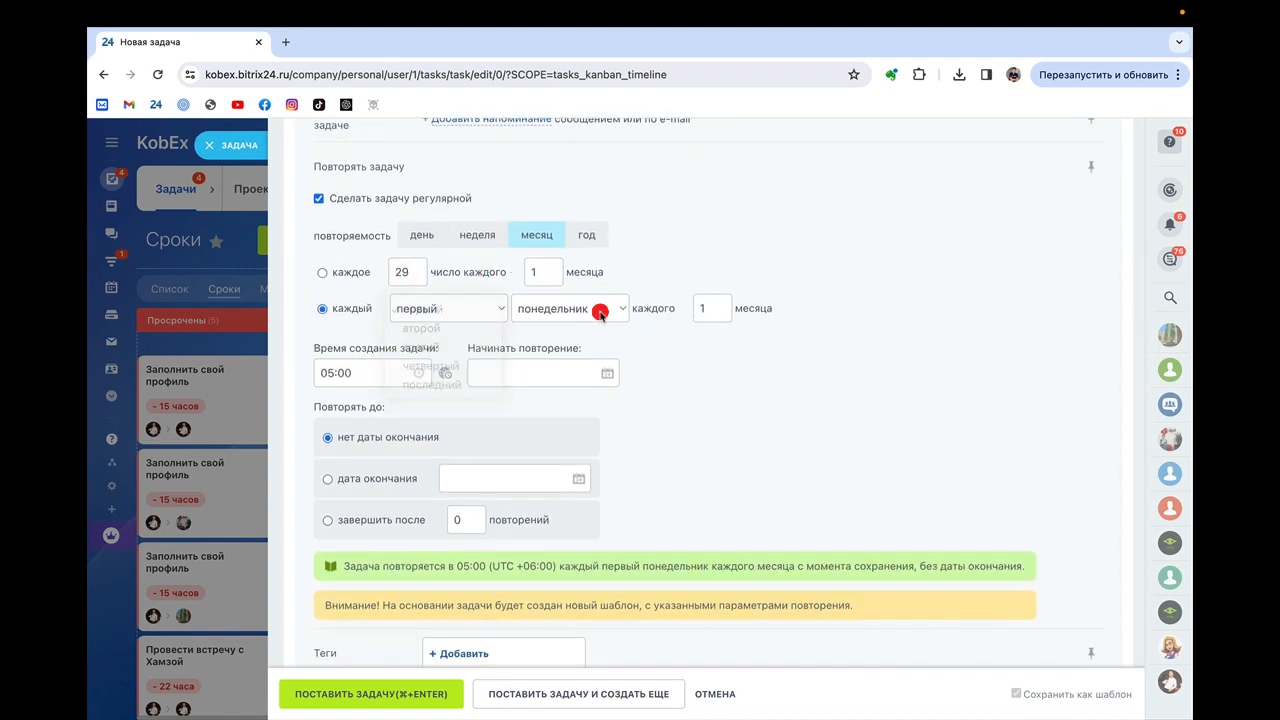
left_click(478, 306)
left_click(452, 382)
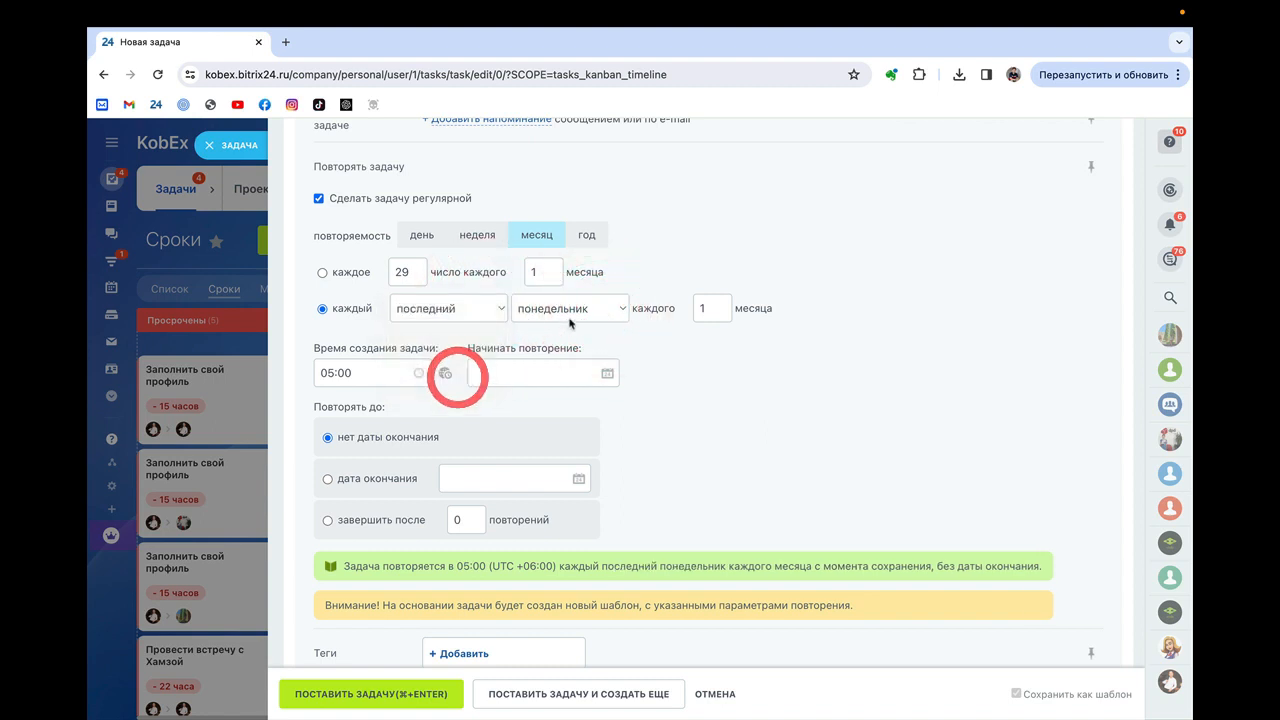
left_click(540, 314)
left_click(560, 383)
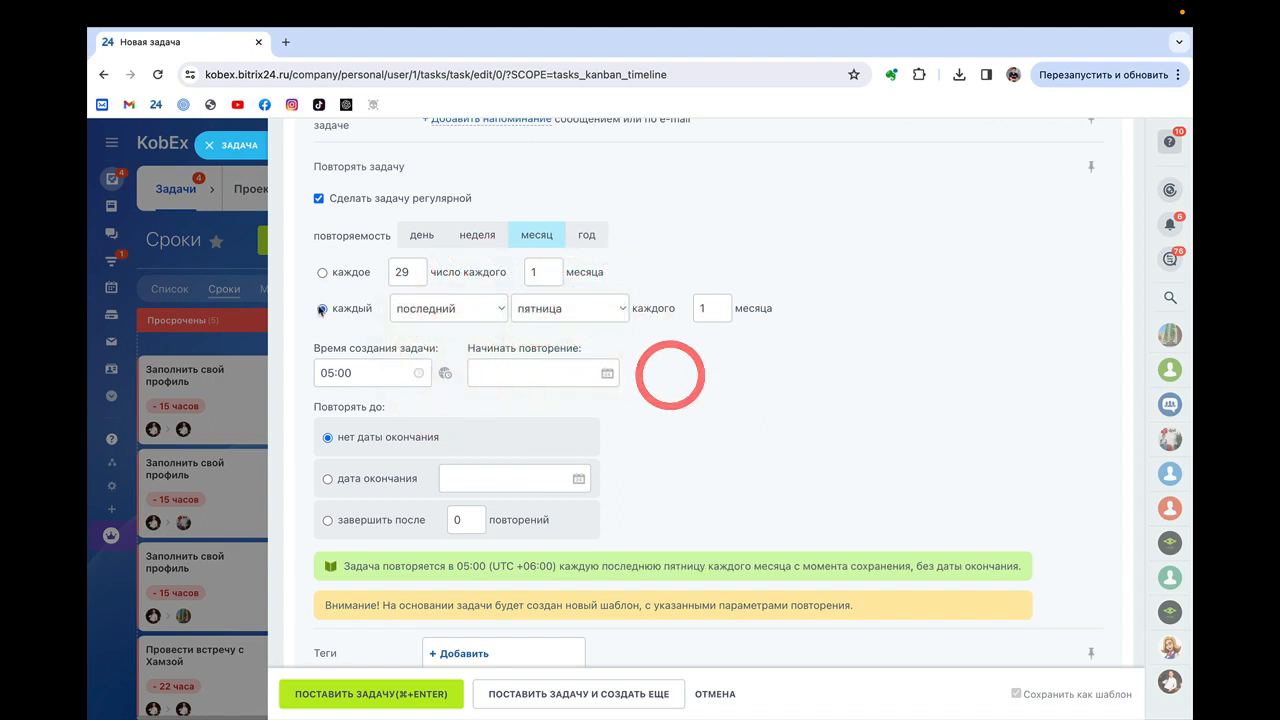
left_click(322, 272)
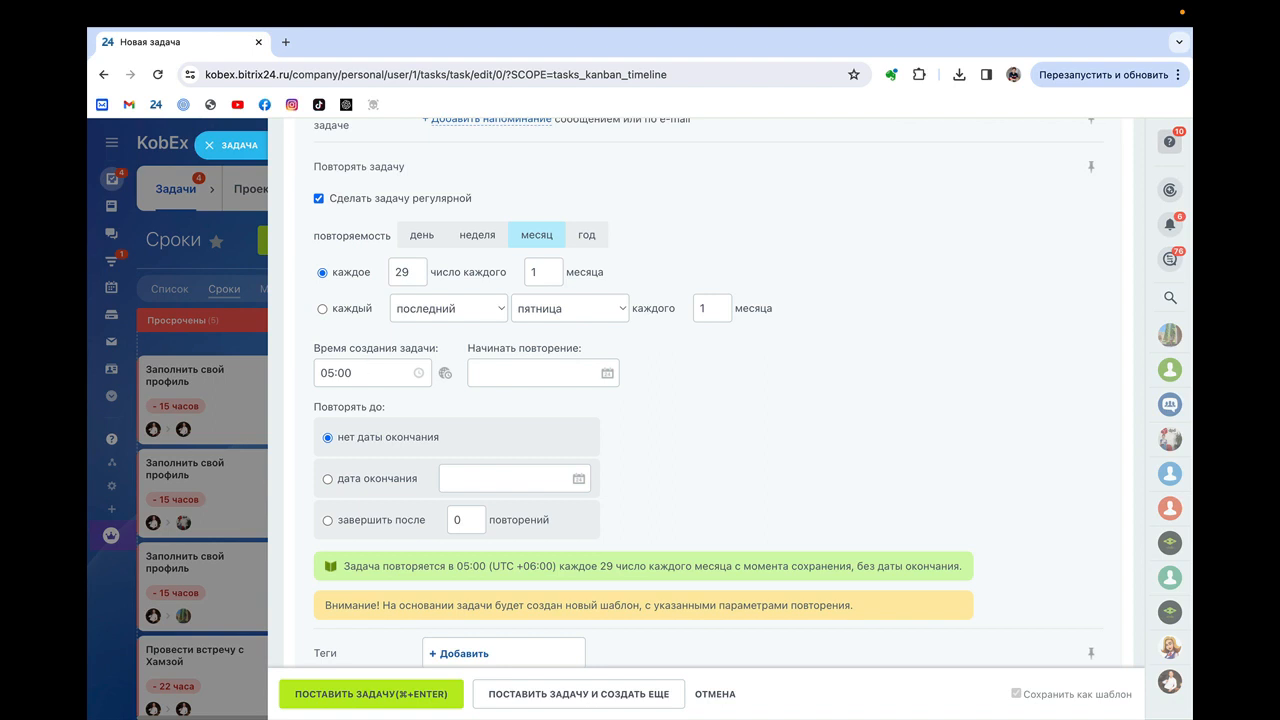
- Set the regular task's creation time to 15:00
left_click(365, 375)
left_click(352, 323)
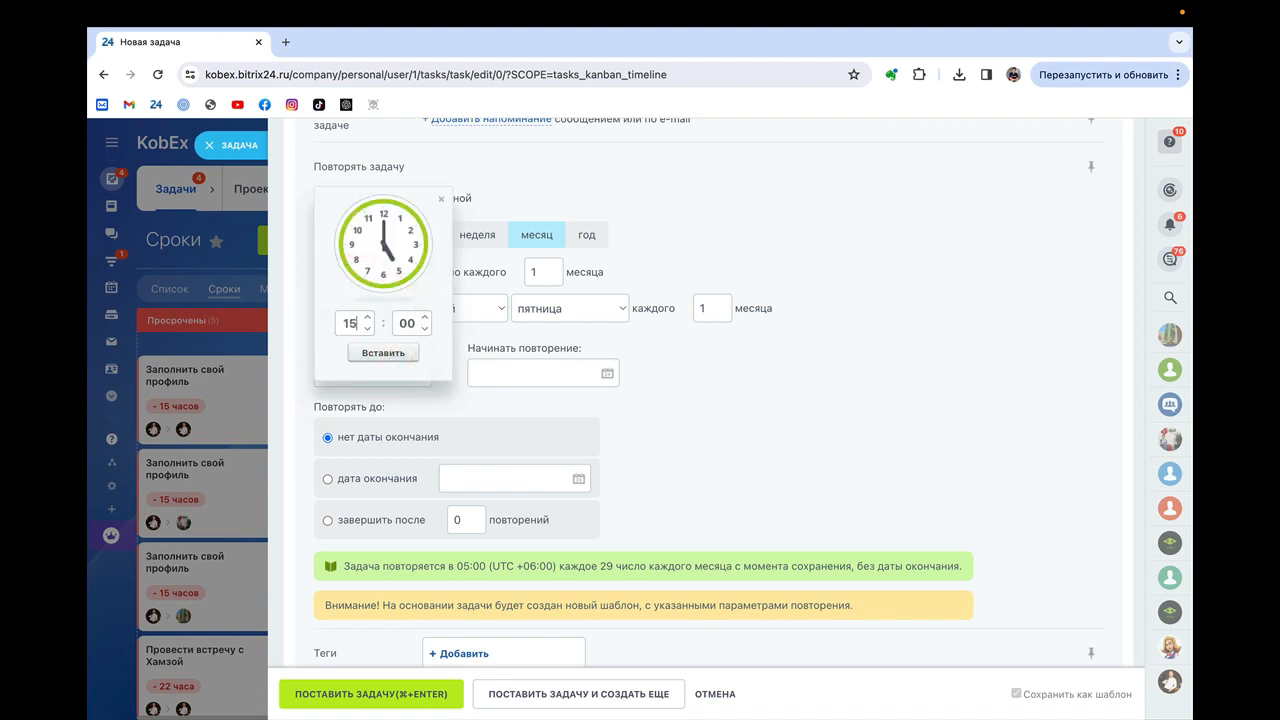
left_click(364, 353)
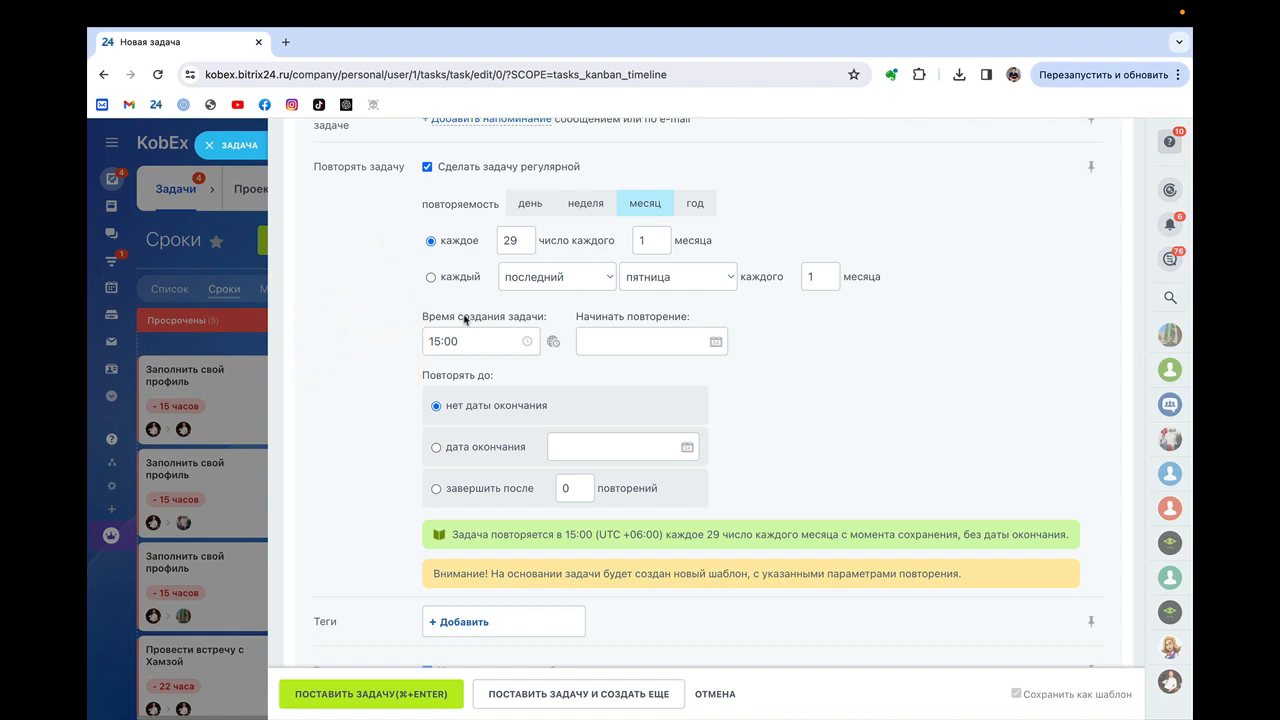
scroll(613, 373, "down", 1)
scroll(613, 373, "up", 5)
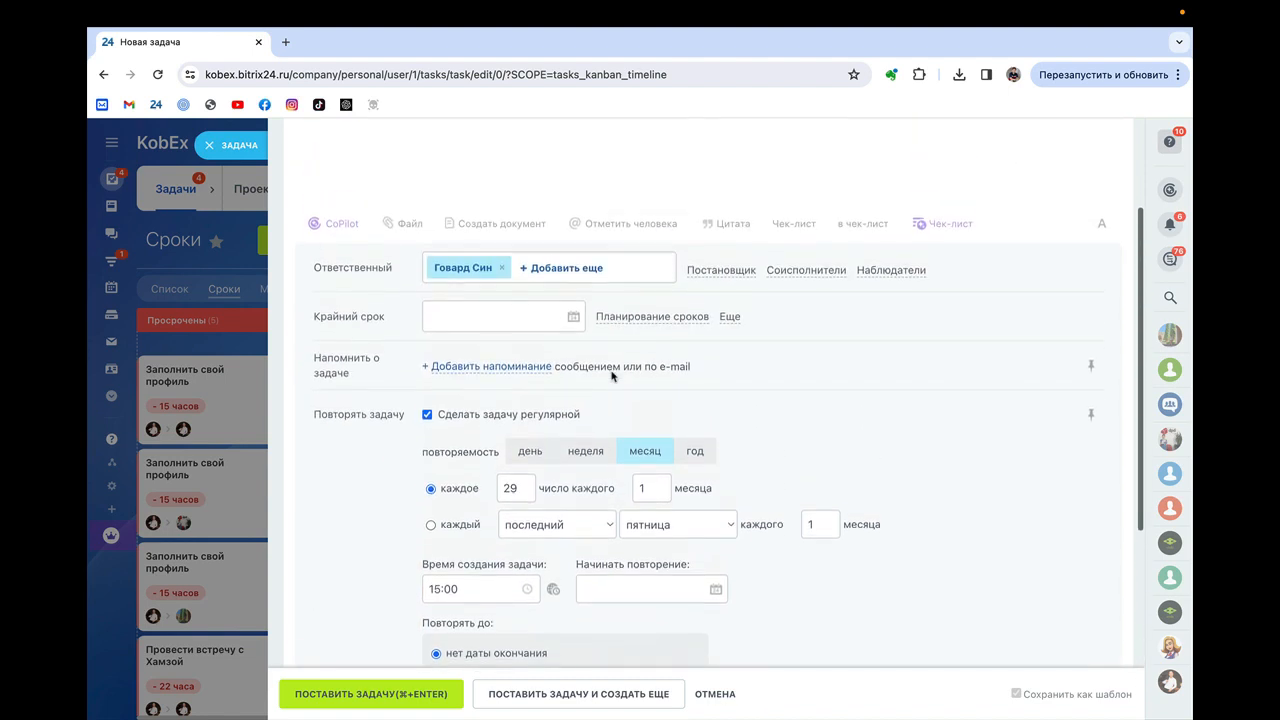
left_click(486, 341)
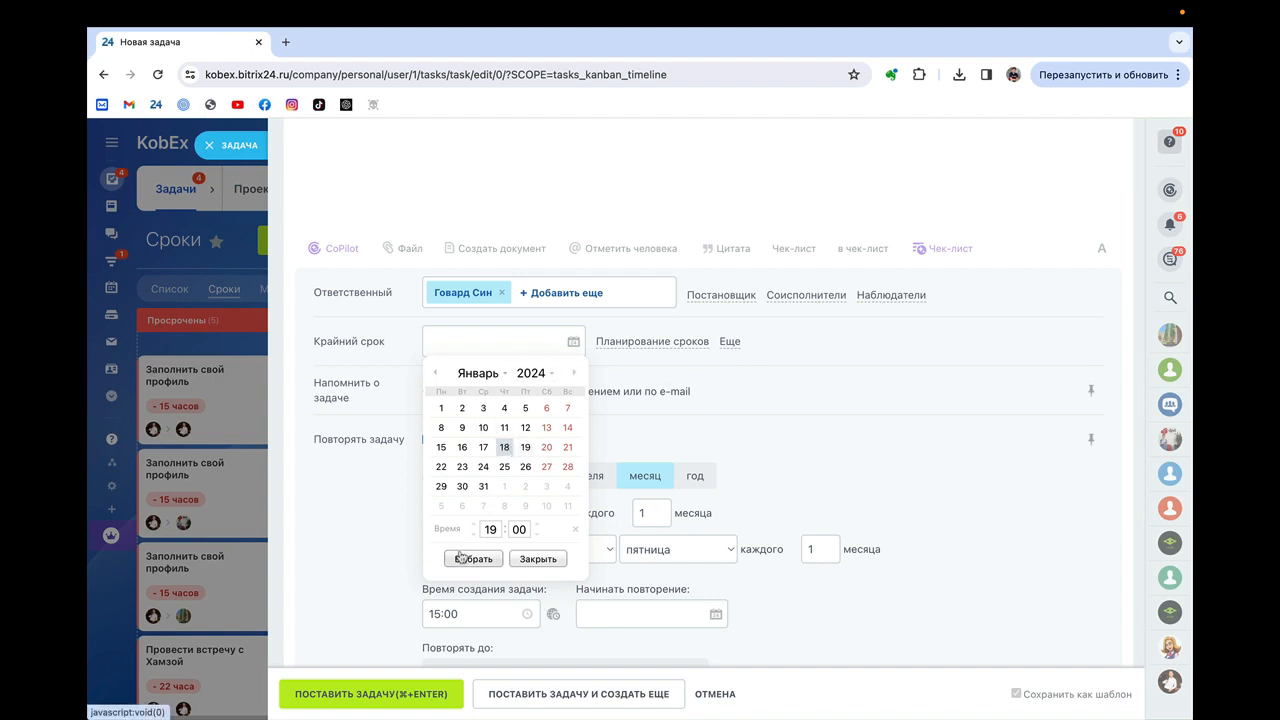
left_click(766, 402)
- Try ending the recurrence on the date 01.07.2024, and switch back to no end date
scroll(689, 420, "down", 5)
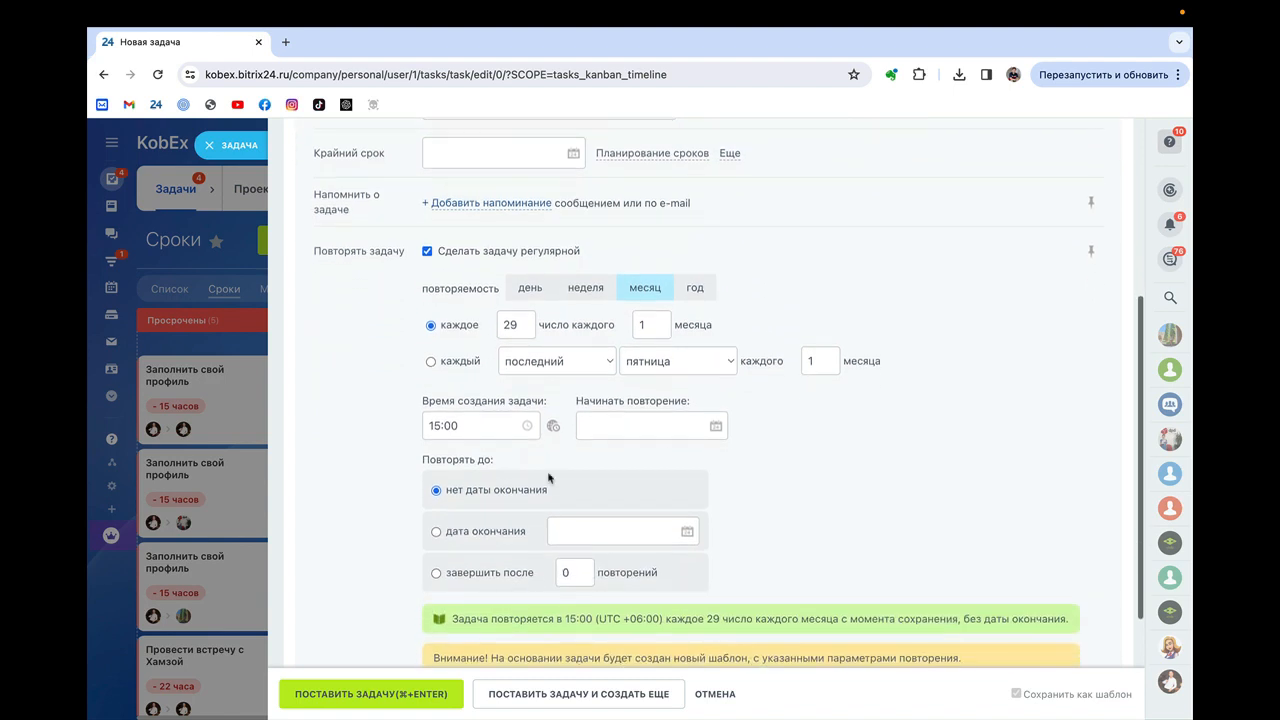
scroll(500, 460, "down", 1)
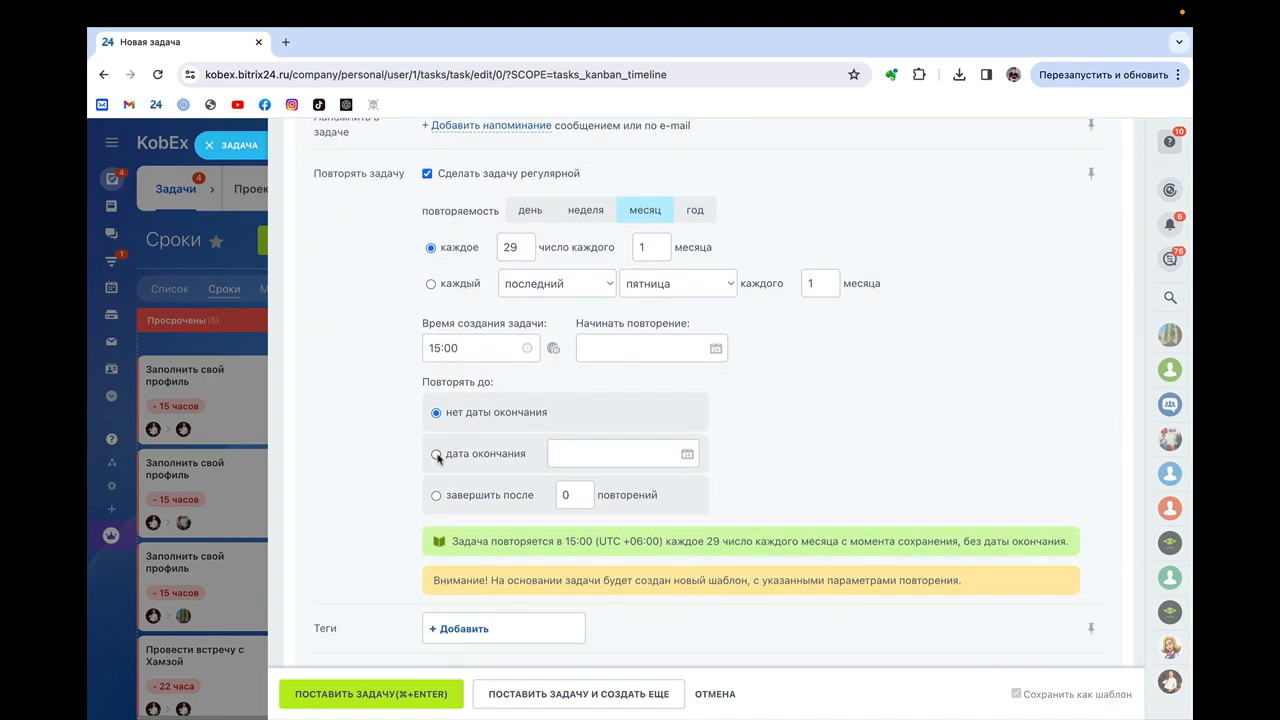
left_click(600, 448)
left_click(702, 483)
left_click(702, 483)
left_click(702, 483)
left_click(702, 483)
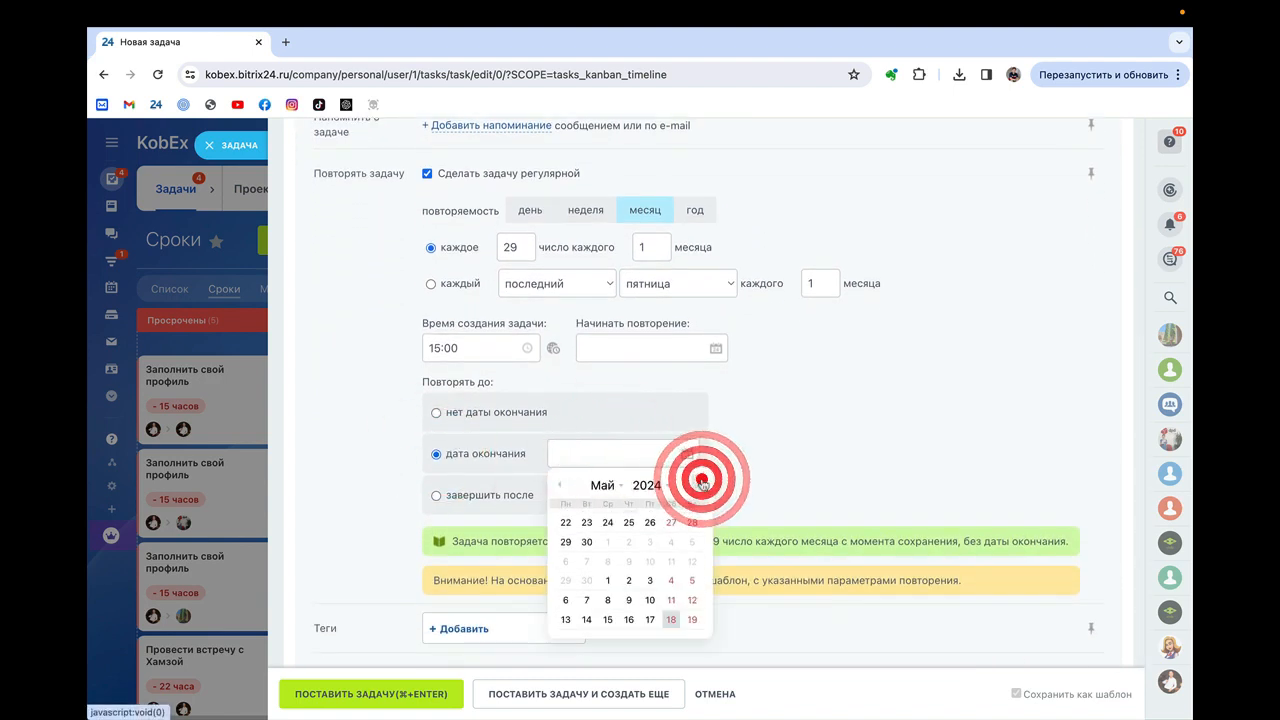
left_click(702, 483)
left_click(702, 483)
left_click(572, 520)
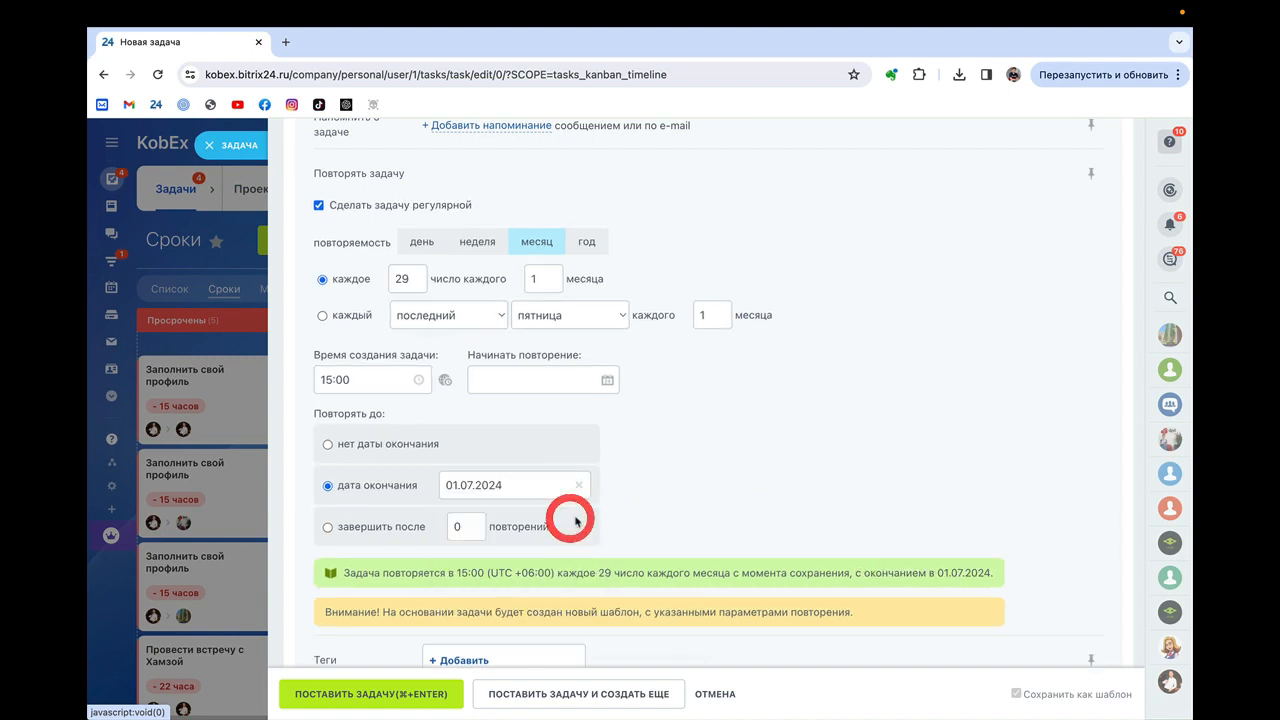
left_click(388, 447)
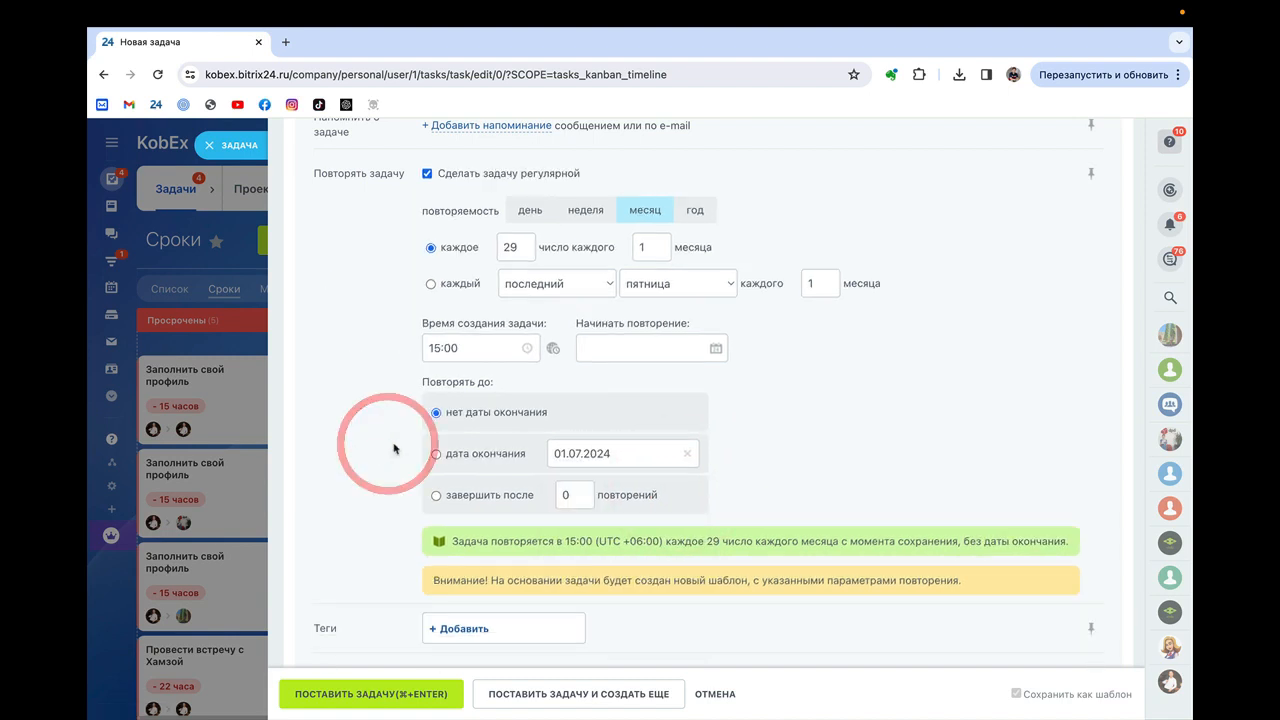
- Set the recurrence to finish after 6 repetitions
left_click(572, 495)
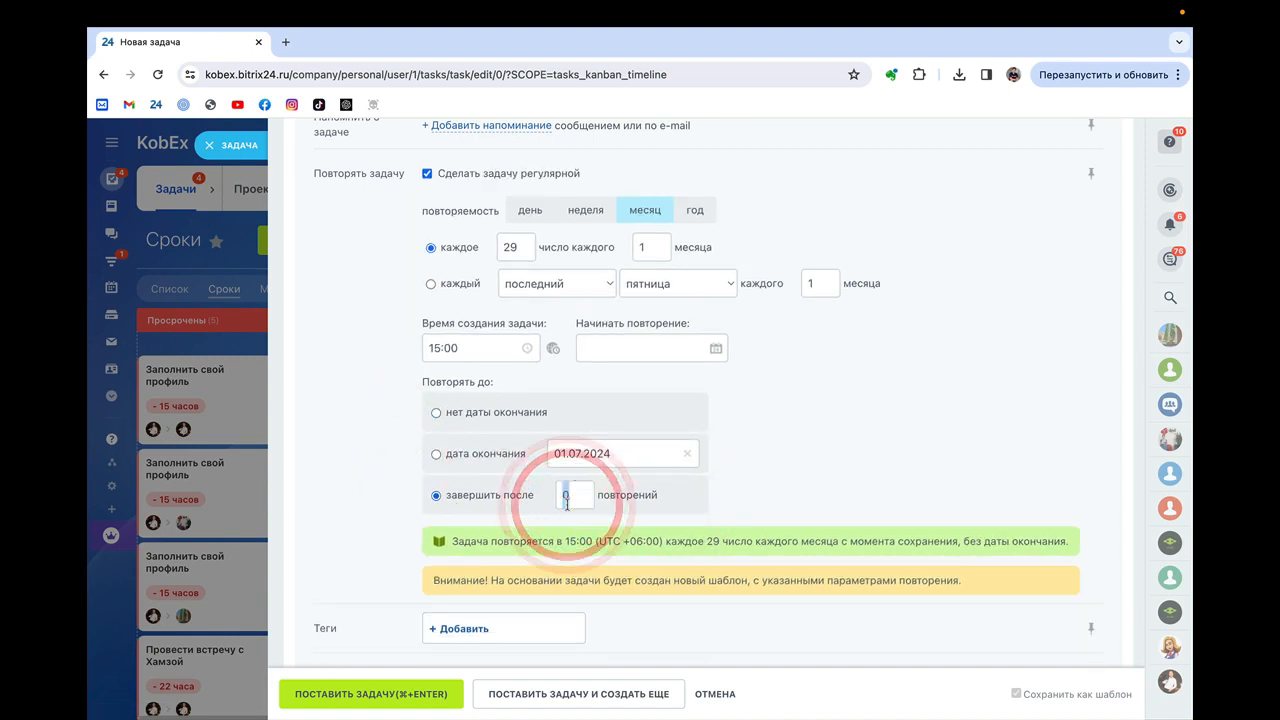
type("6")
scroll(686, 491, "up", 1)
scroll(686, 488, "down", 3)
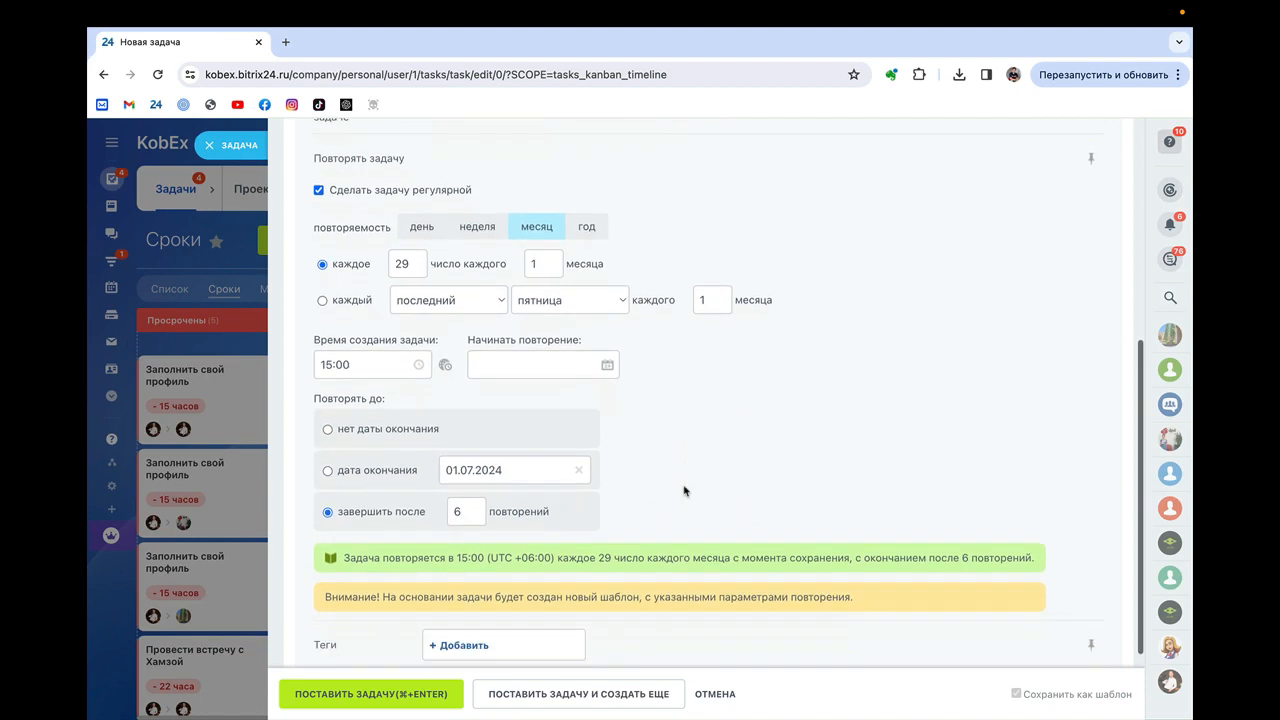
- Review the new task's title, responsible person, deadline and recurrence settings
scroll(684, 490, "up", 4)
scroll(684, 490, "up", 1)
scroll(684, 490, "down", 3)
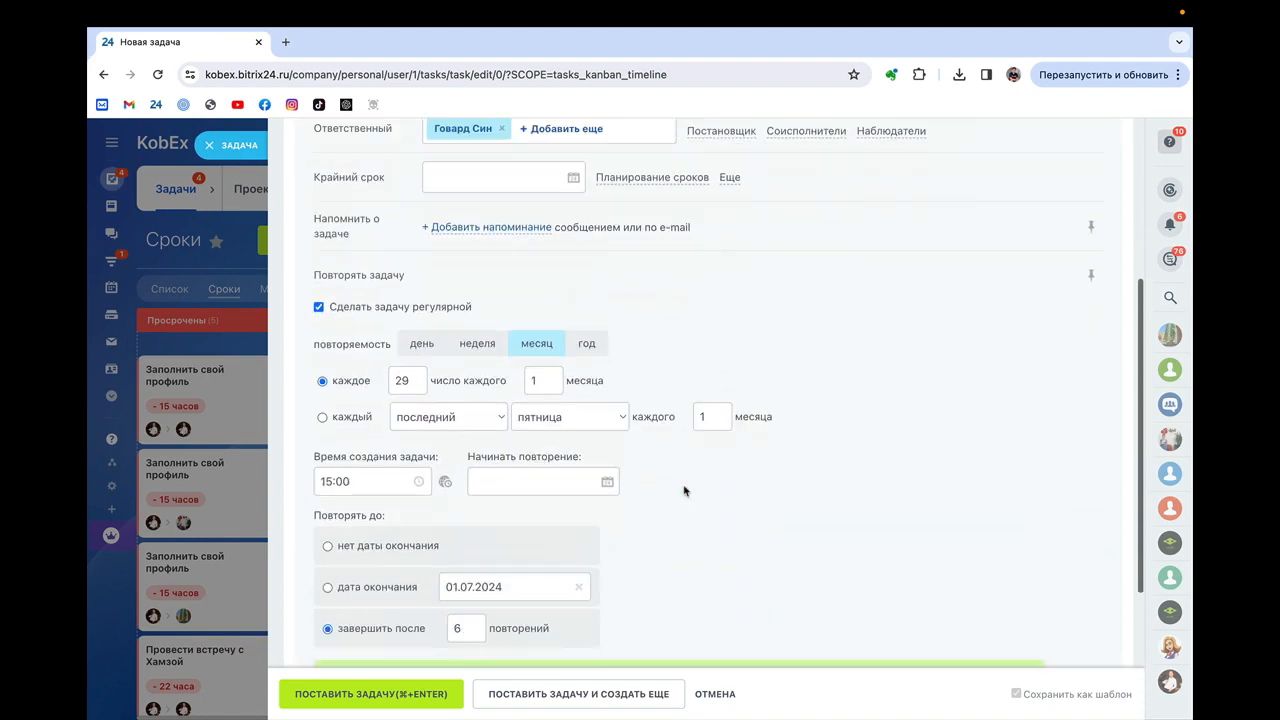
scroll(684, 490, "up", 5)
left_click(534, 310)
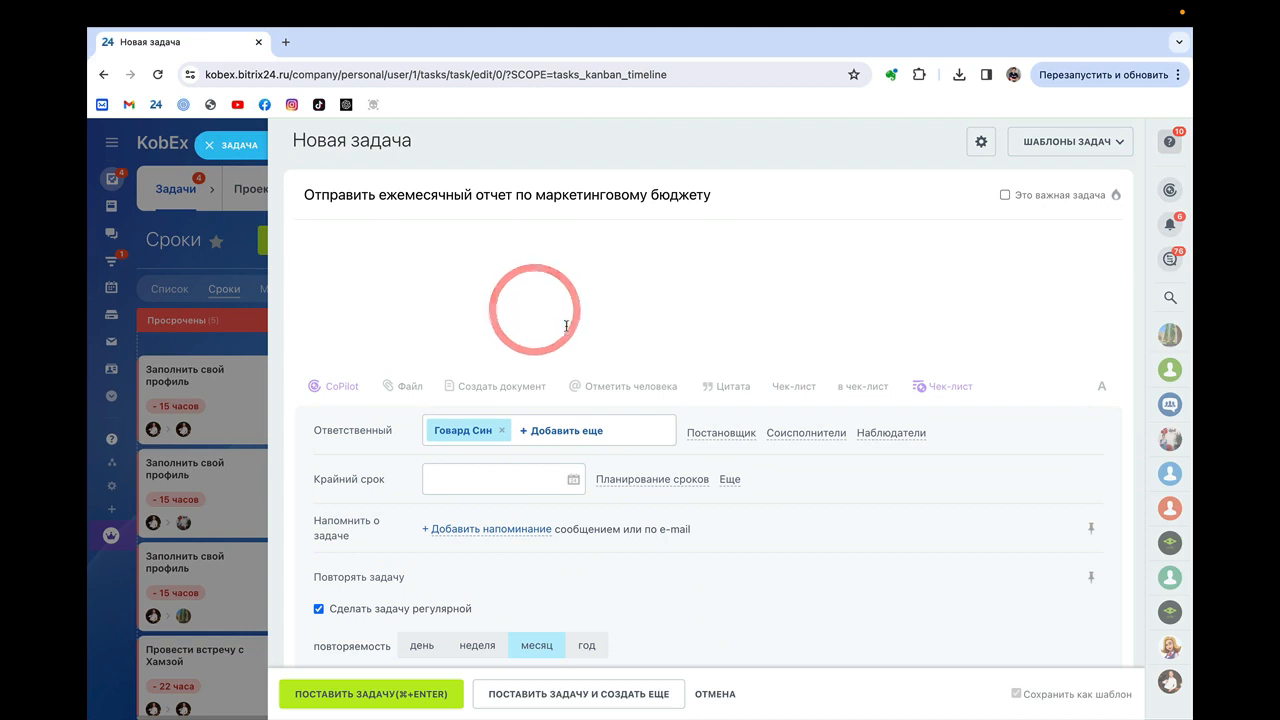
left_click(656, 590)
scroll(771, 586, "down", 4)
scroll(771, 586, "up", 4)
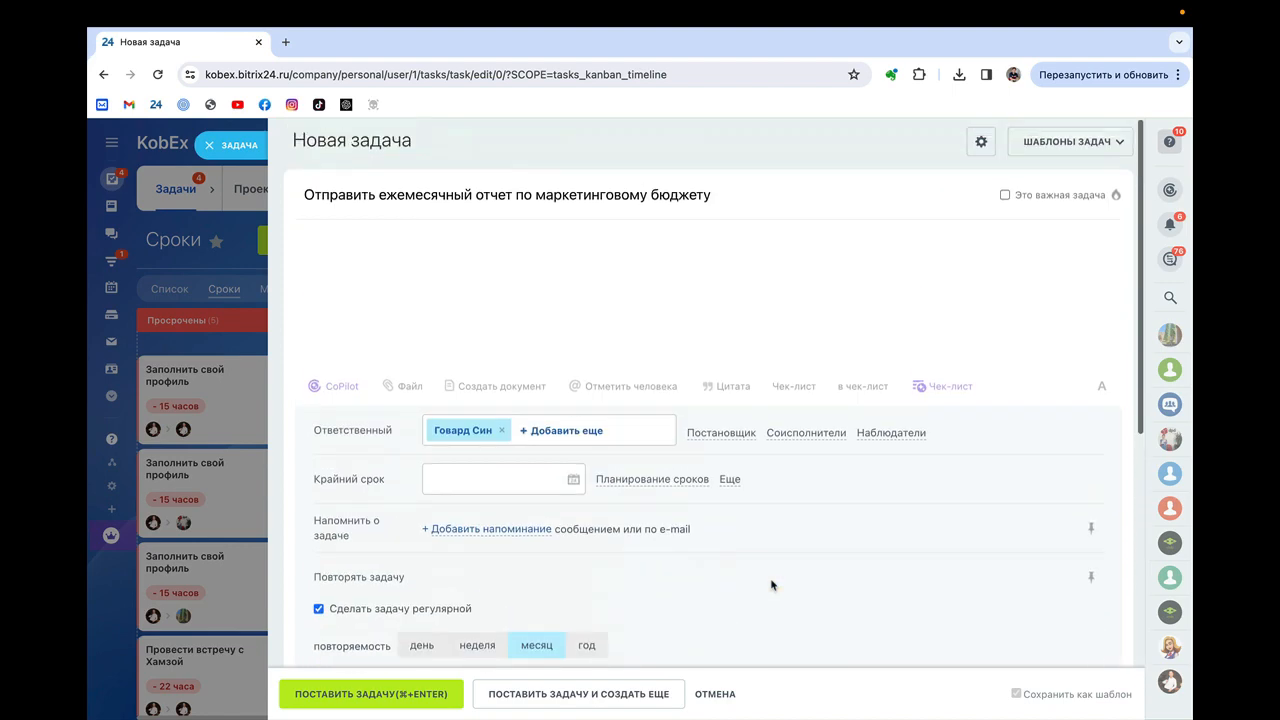
- Replace the task's responsible person with another employee from the staff list
left_click(502, 432)
scroll(500, 543, "down", 2)
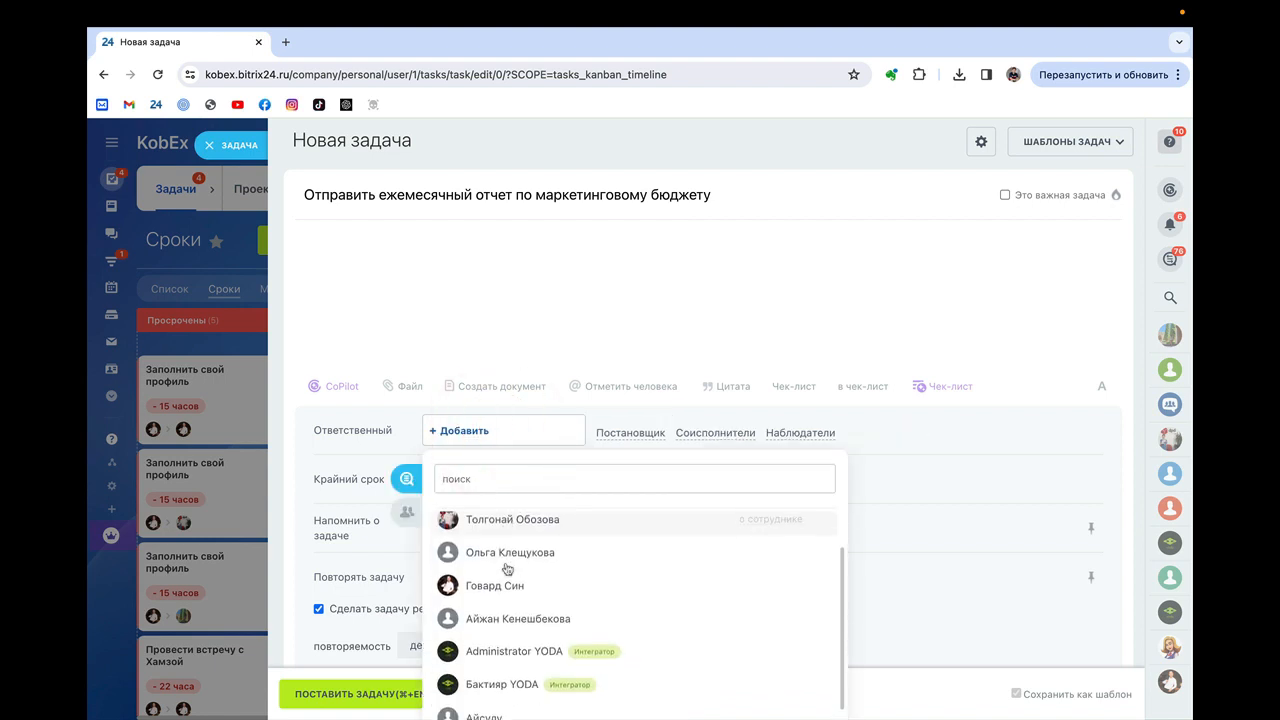
scroll(503, 566, "up", 2)
scroll(497, 590, "down", 1)
left_click(494, 614)
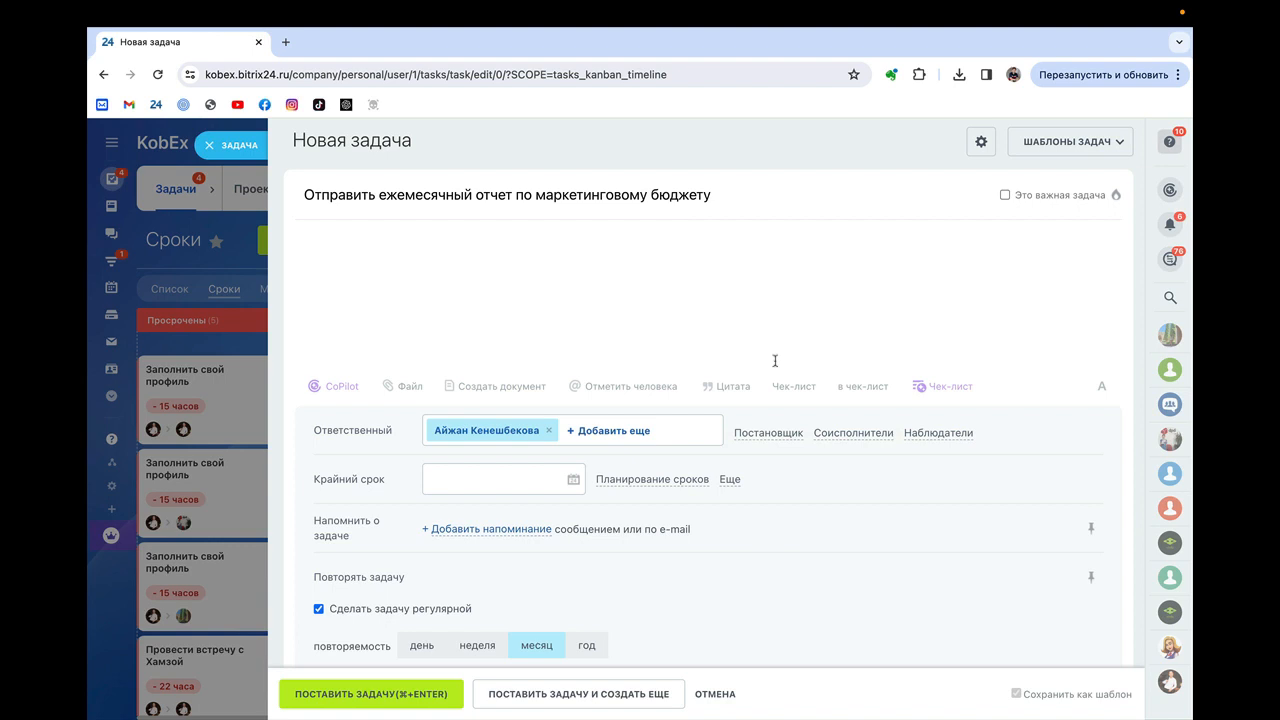
left_click(794, 510)
- Show the time planning fields and set the task's start to 19.01.2024 09:00
scroll(794, 511, "down", 5)
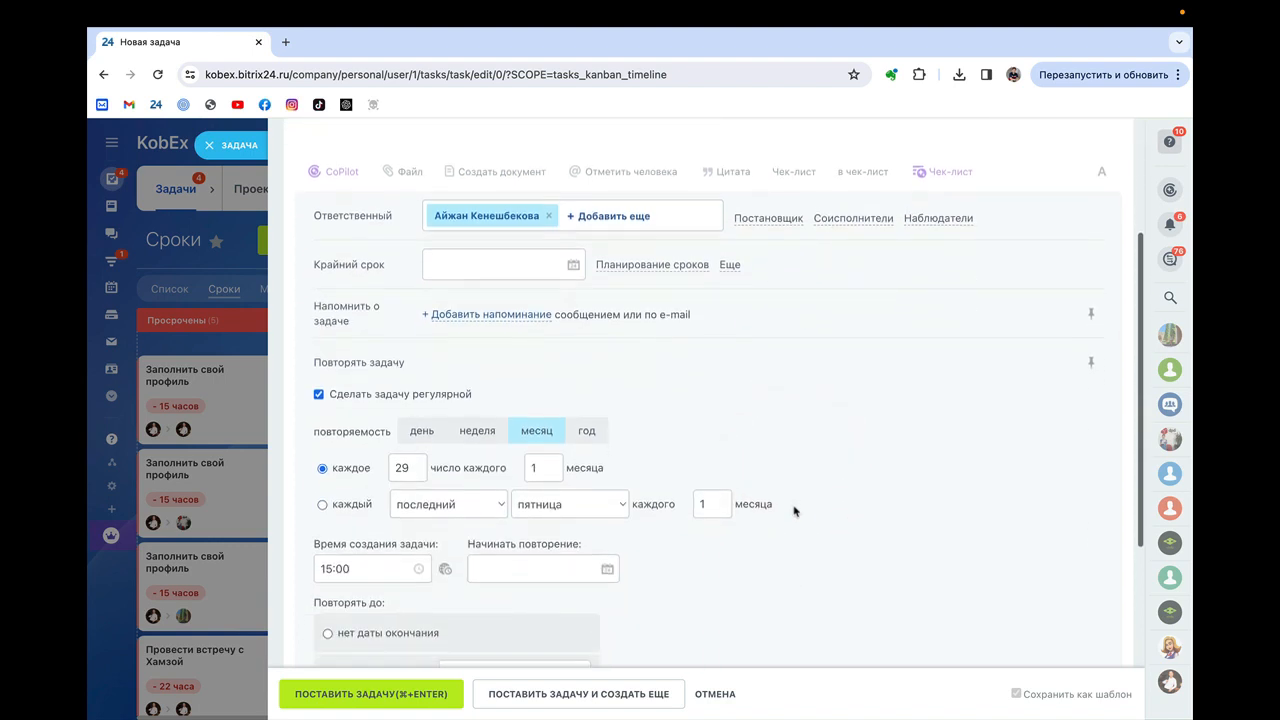
scroll(794, 511, "down", 4)
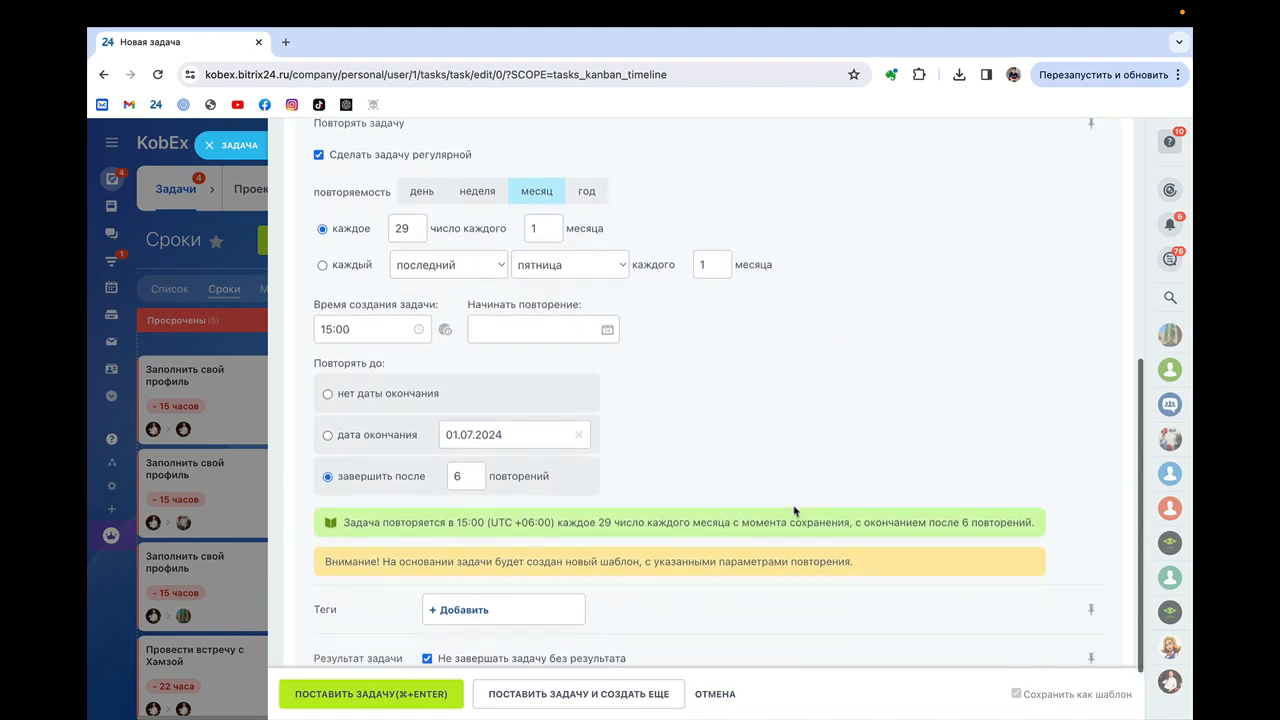
scroll(794, 511, "up", 10)
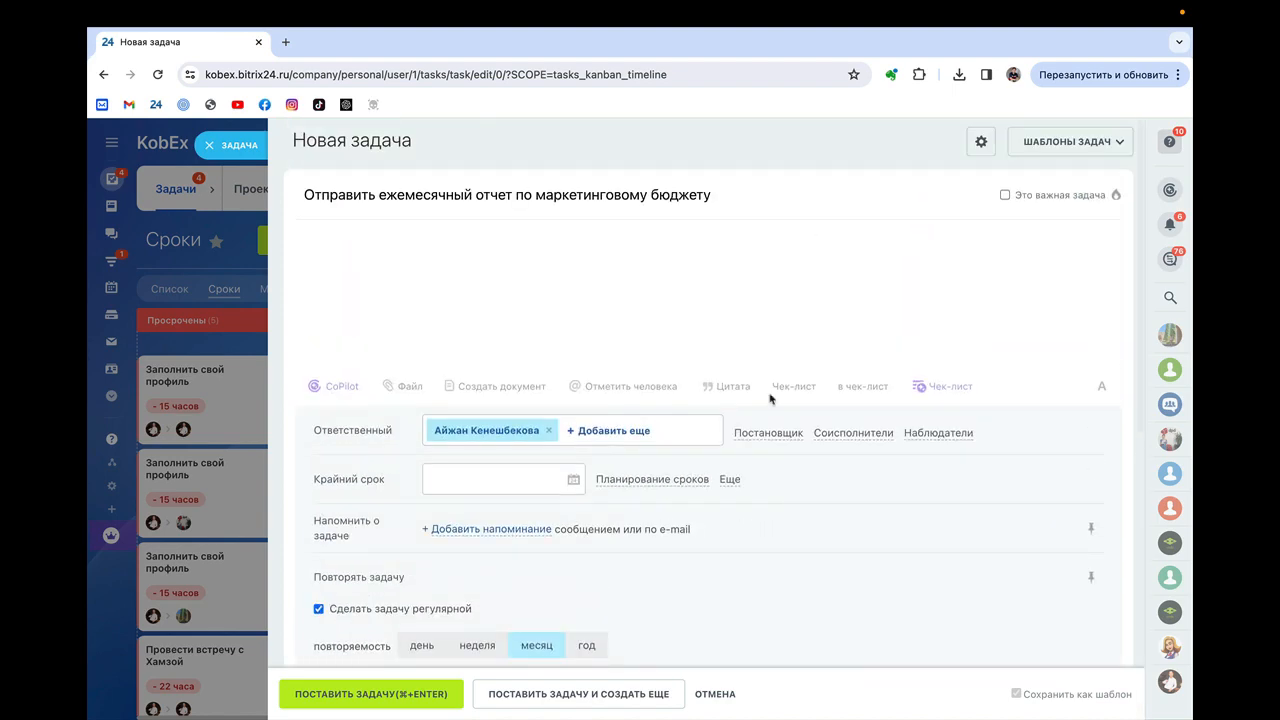
left_click(657, 480)
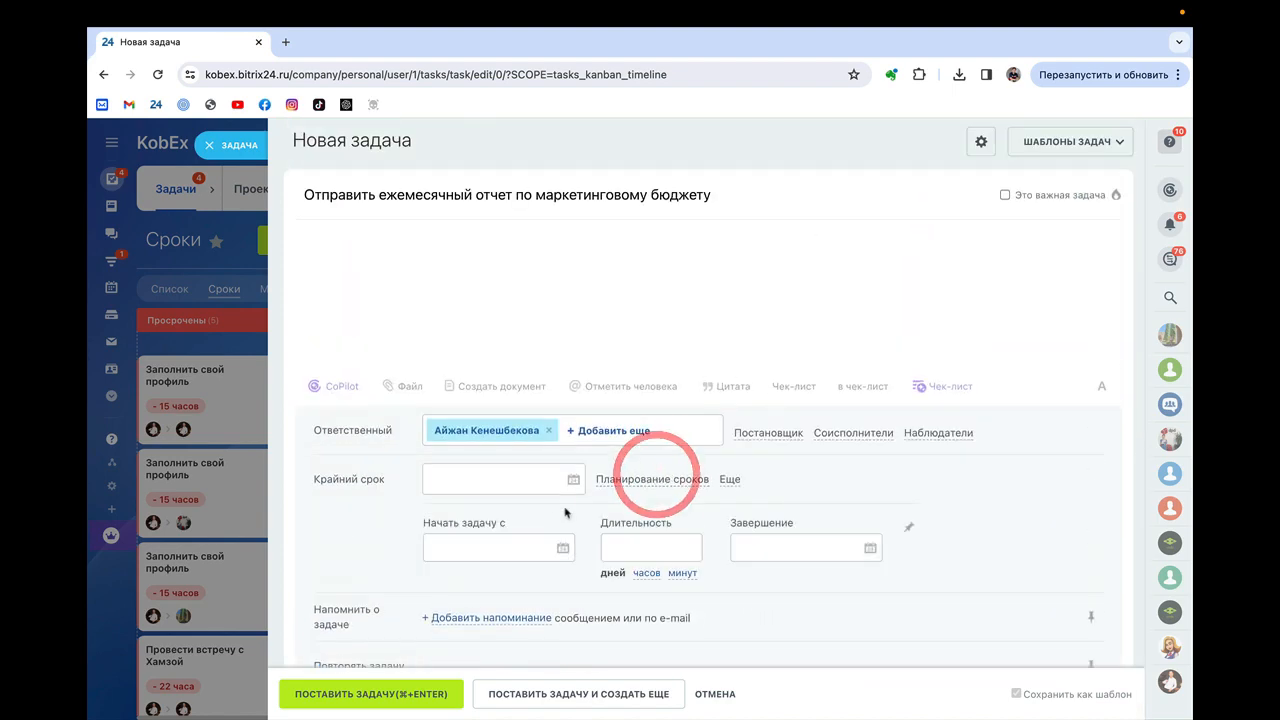
left_click(492, 545)
left_click(524, 446)
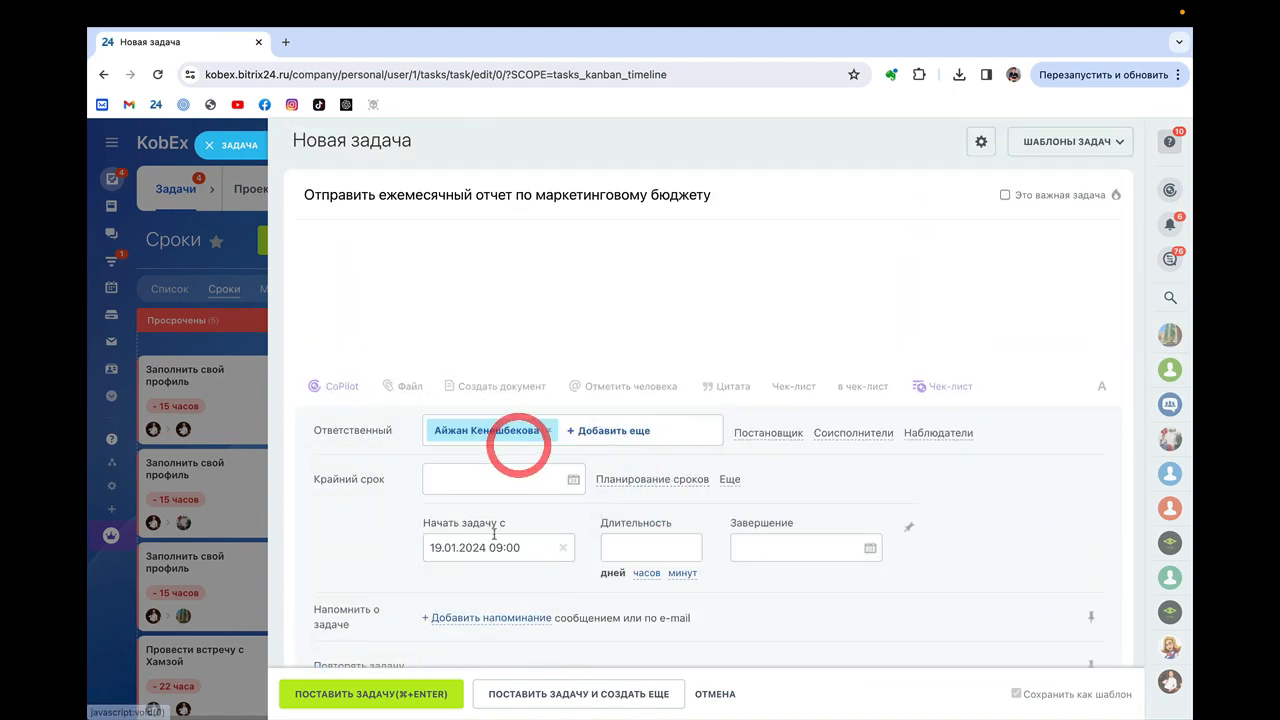
- Set the task's duration to 1 hour and create the task
left_click(644, 574)
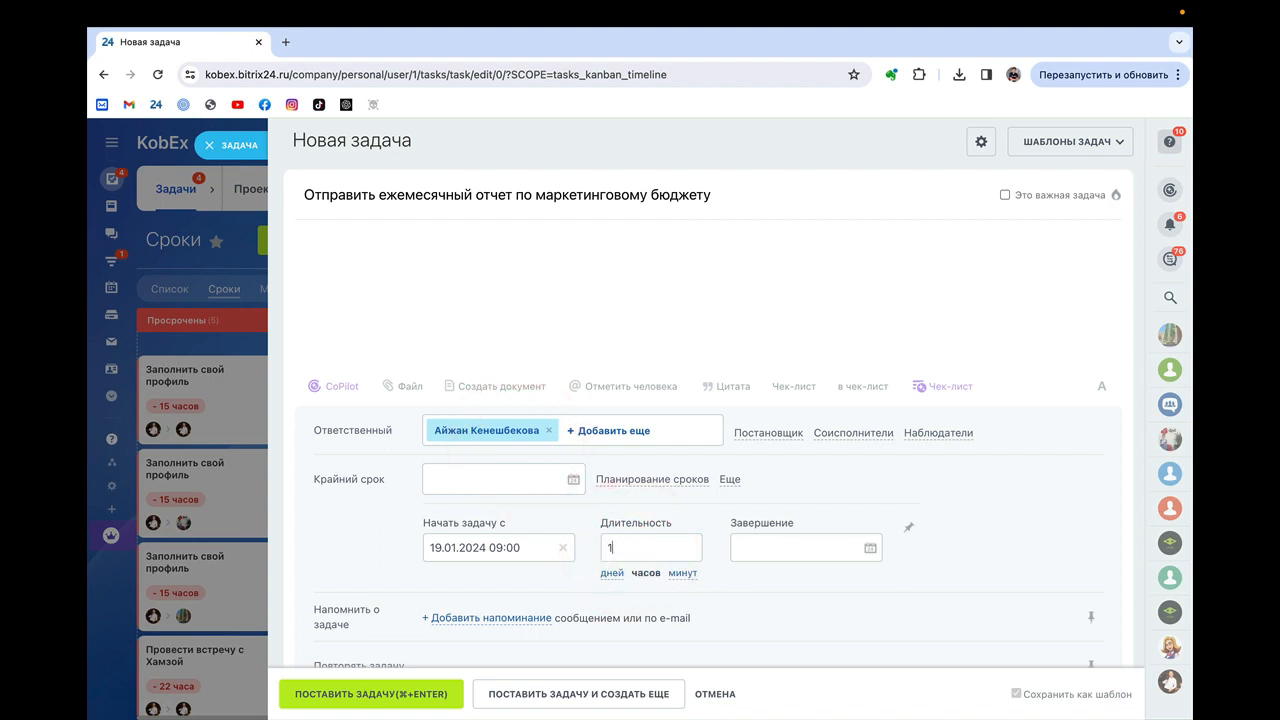
left_click(636, 546)
left_click(499, 543)
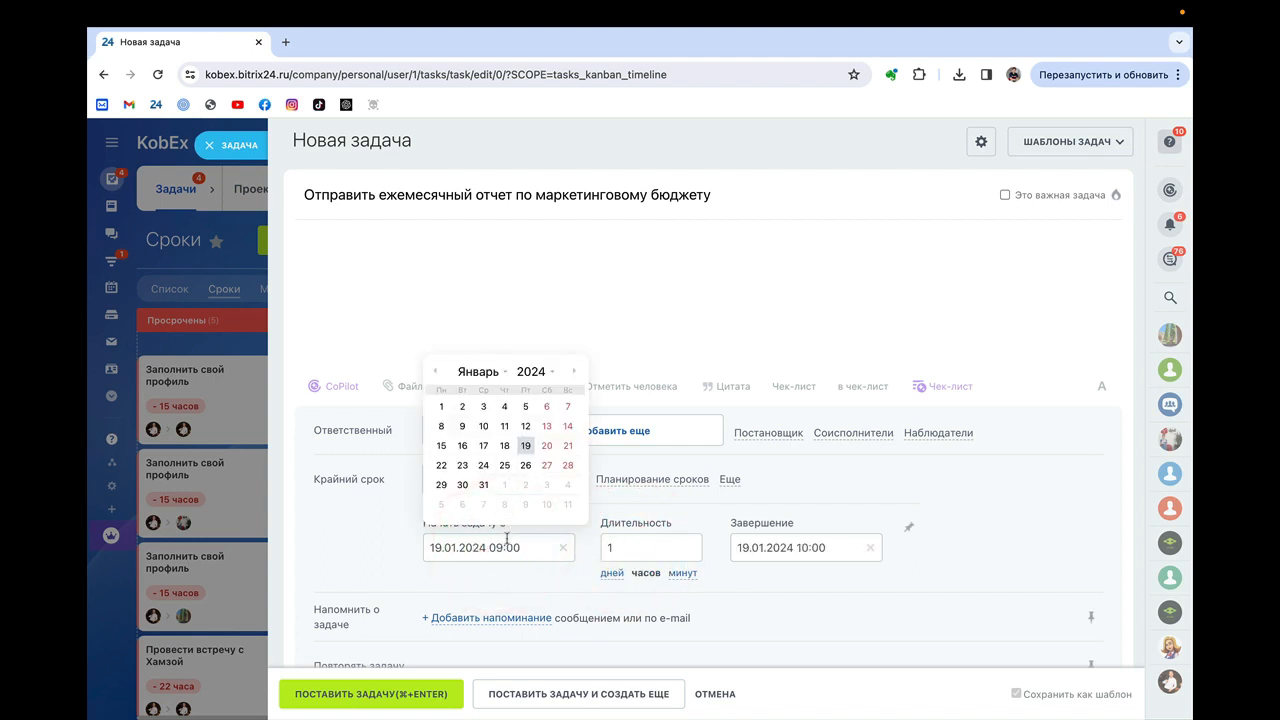
left_click(541, 601)
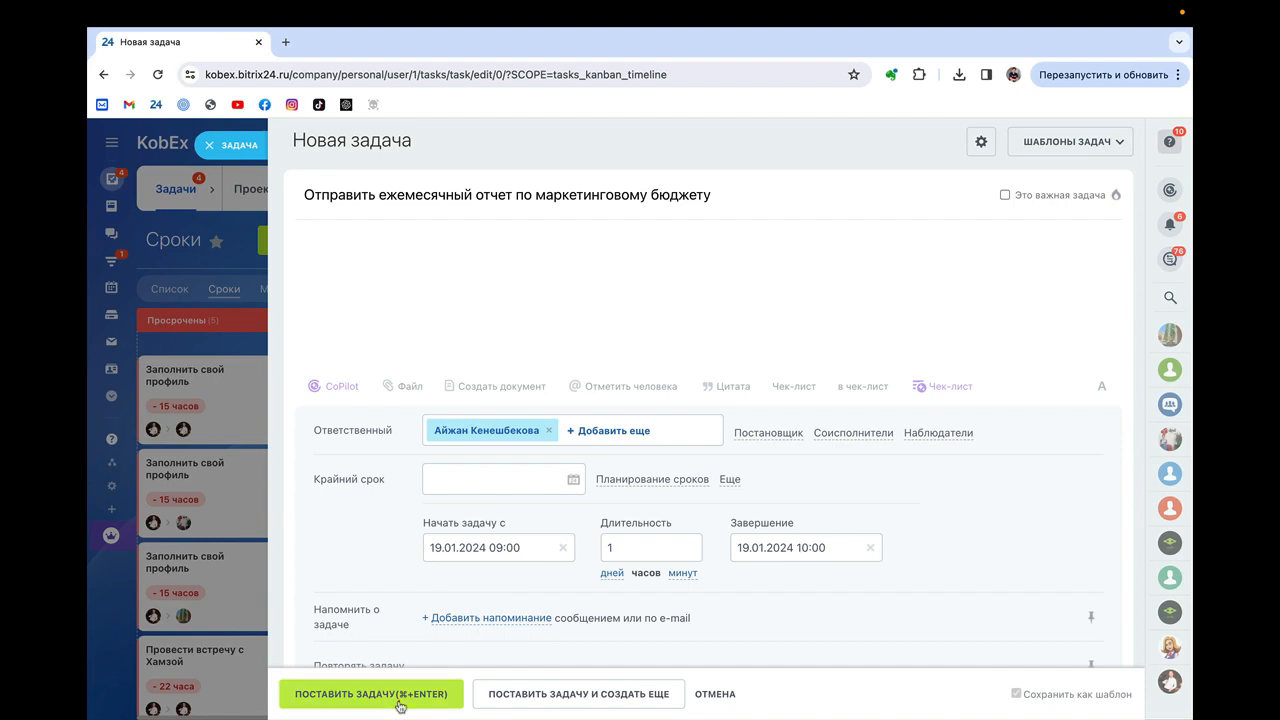
left_click(400, 691)
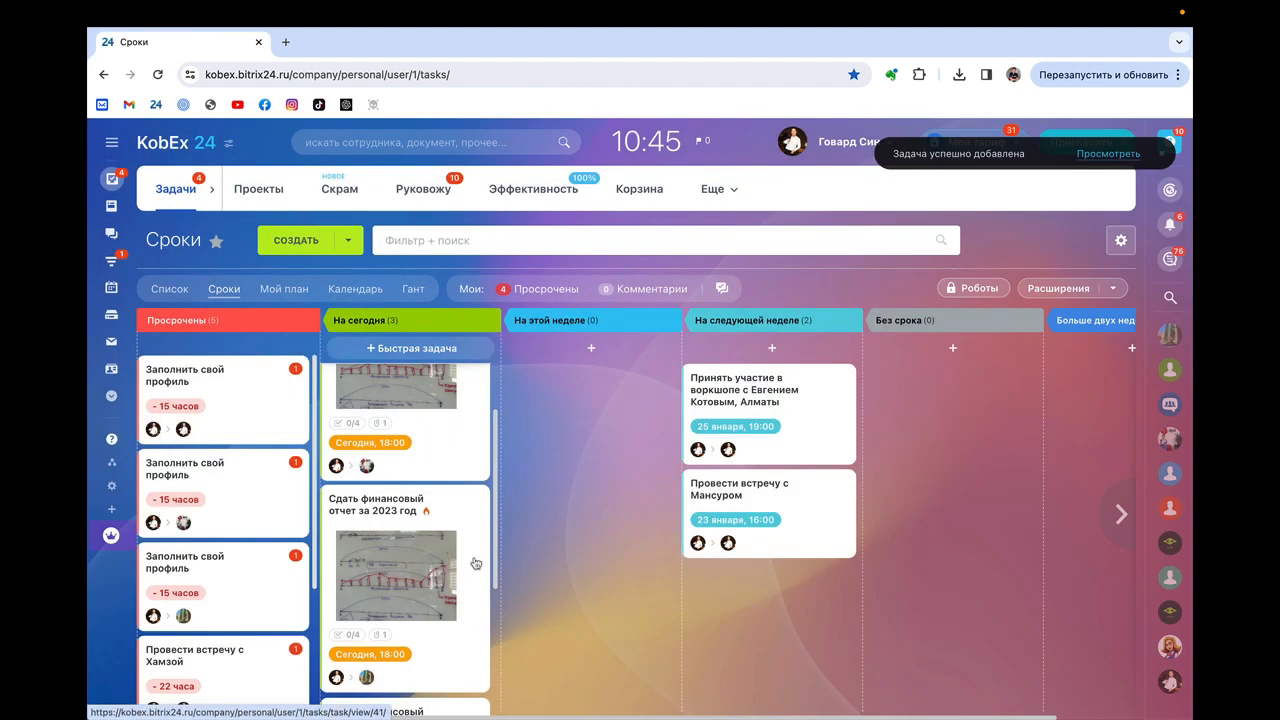
- Open the newly created marketing budget report task and set its deadline to 19.01.2024 19:00
scroll(535, 544, "down", 3)
scroll(535, 545, "up", 3)
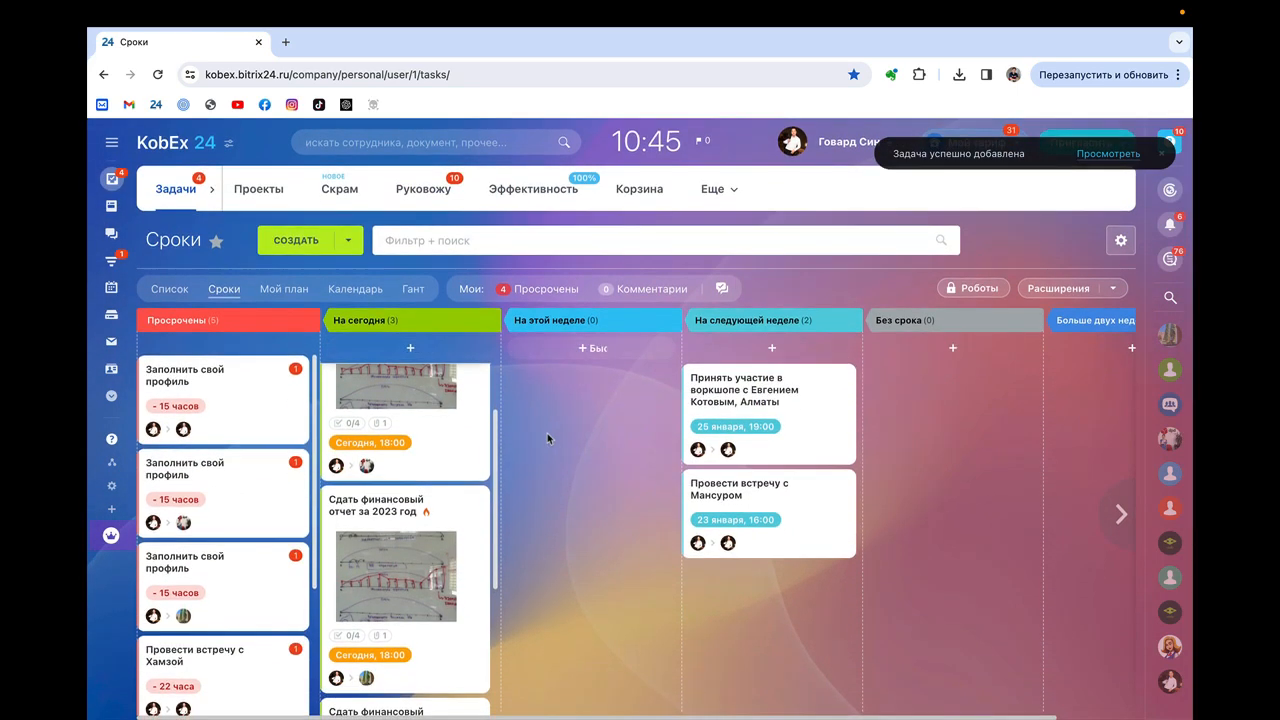
left_click(891, 382)
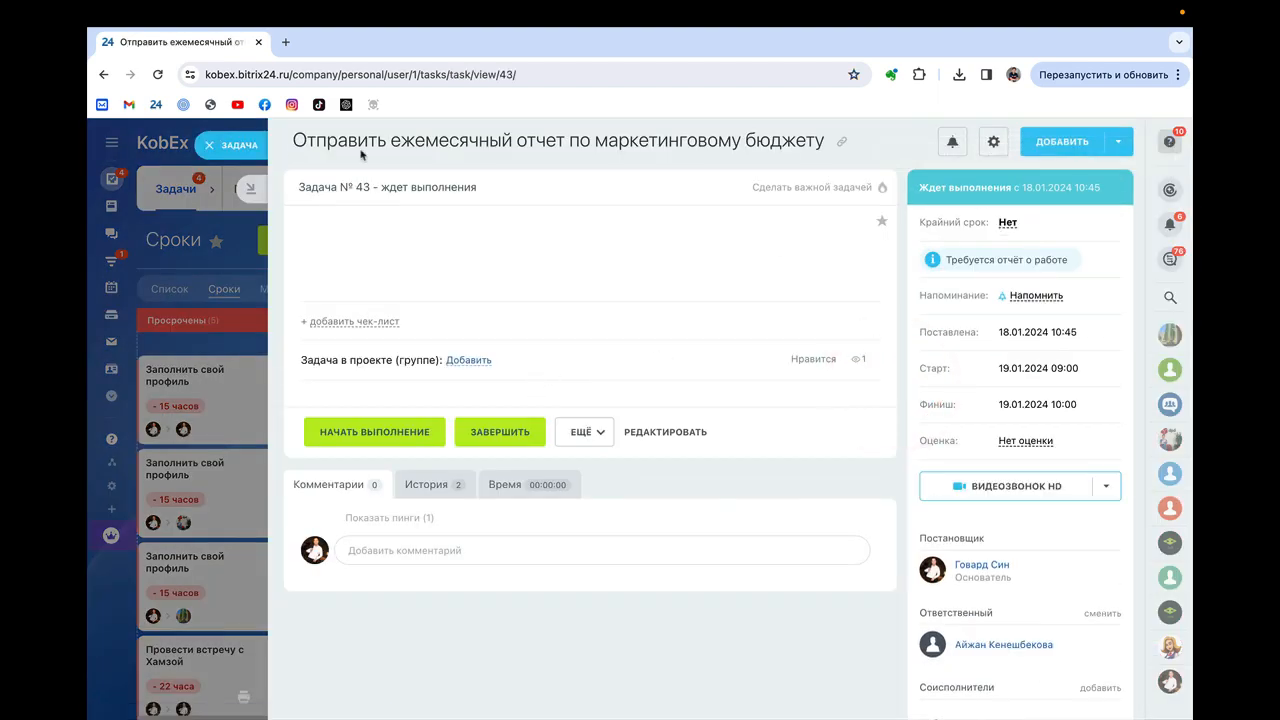
left_click(205, 143)
left_click(912, 372)
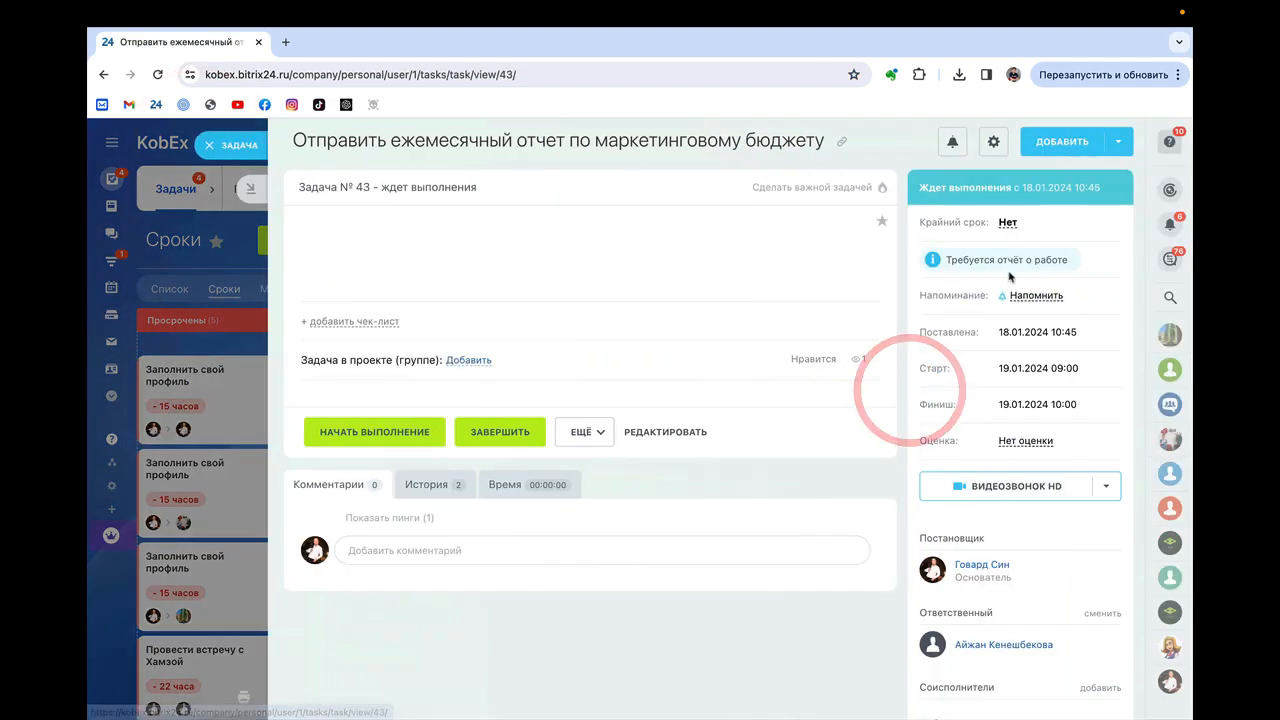
left_click(1007, 223)
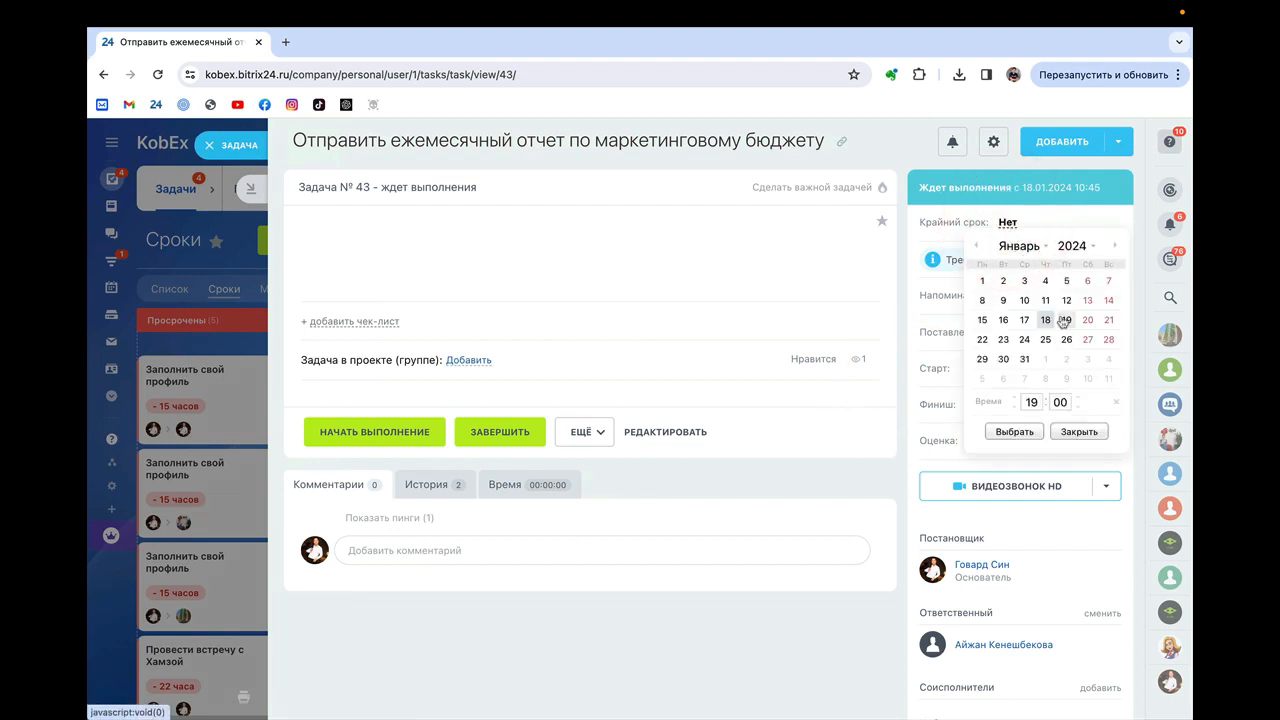
left_click(1014, 431)
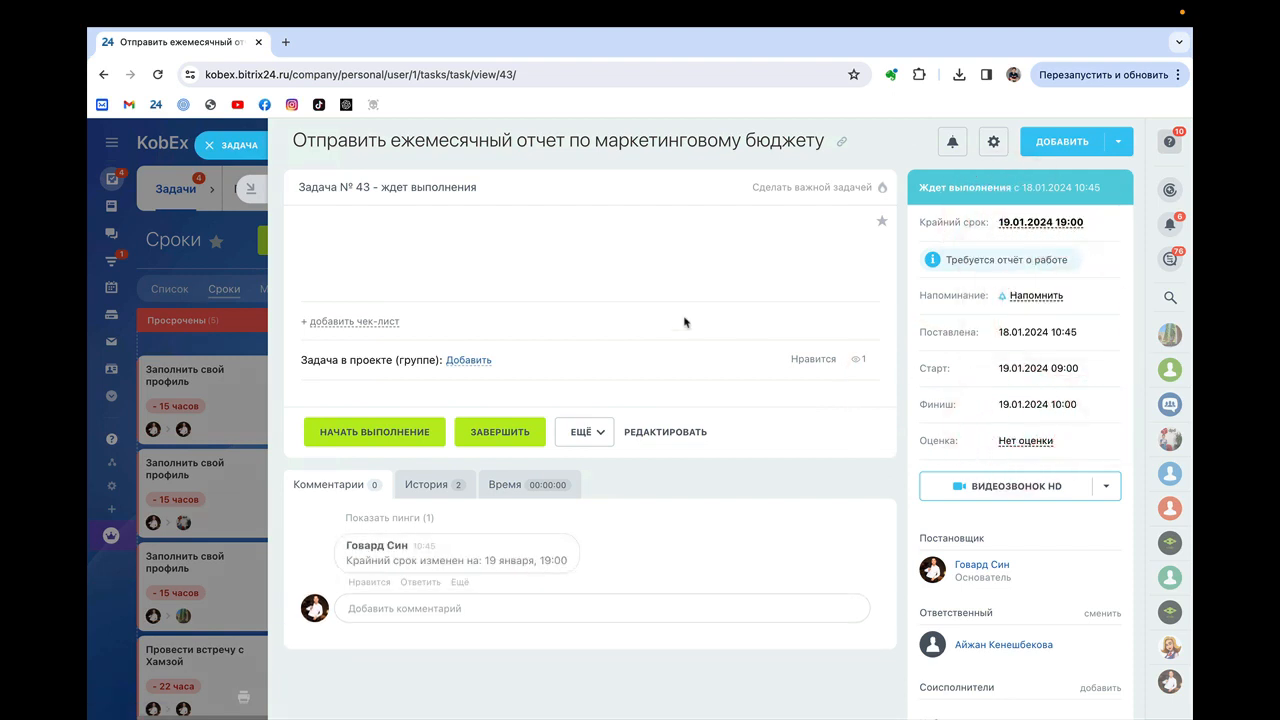
- Edit the task to examine its additional deadline and completion options, and save it
left_click(664, 432)
left_click(728, 480)
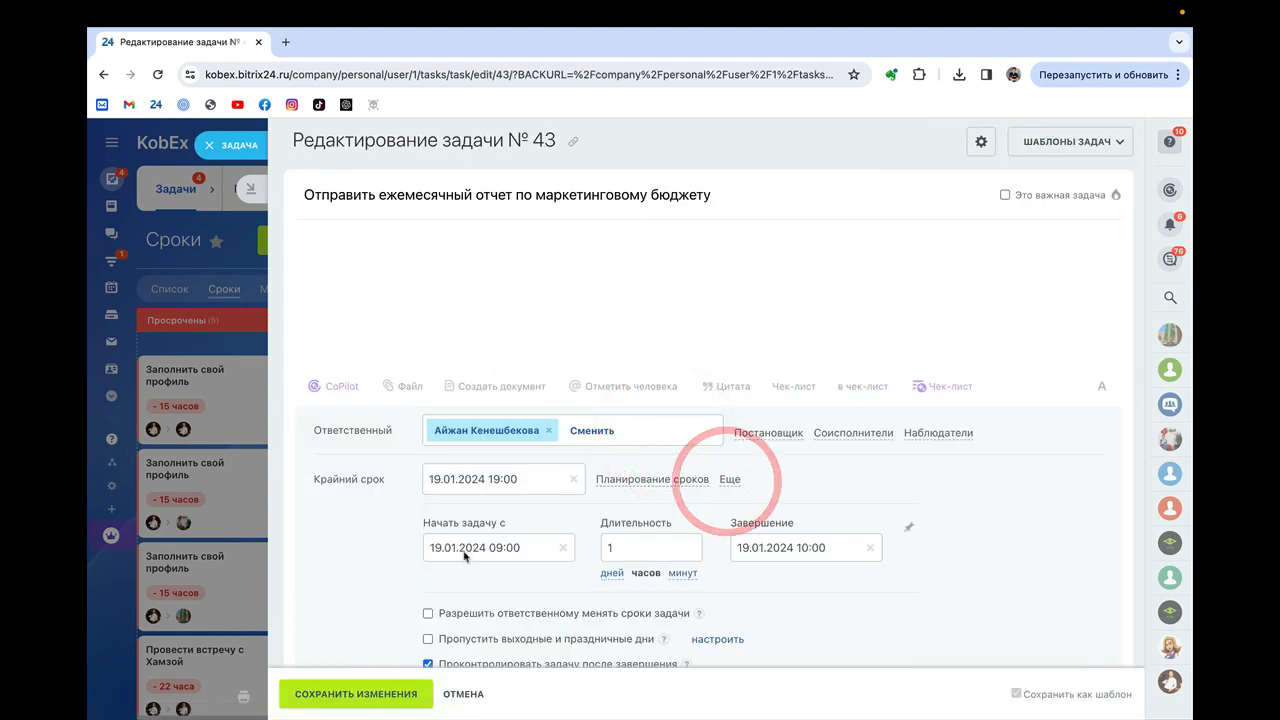
scroll(440, 470, "down", 2)
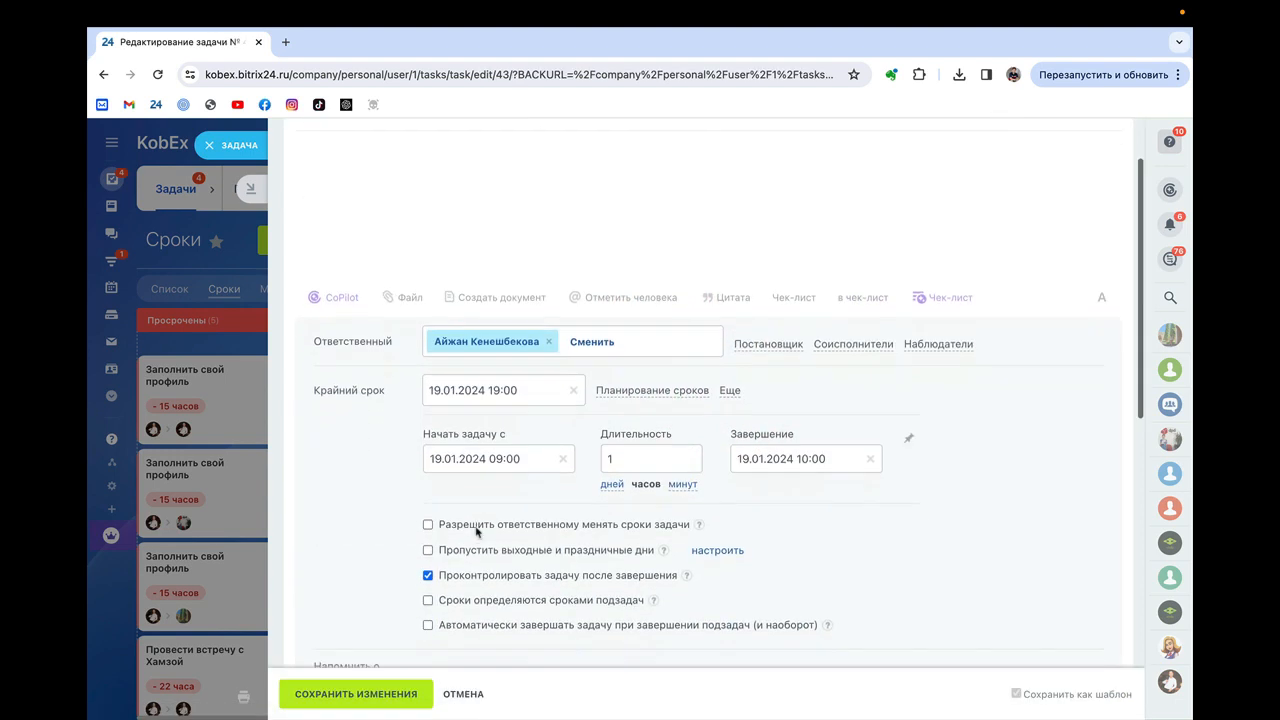
left_click(400, 694)
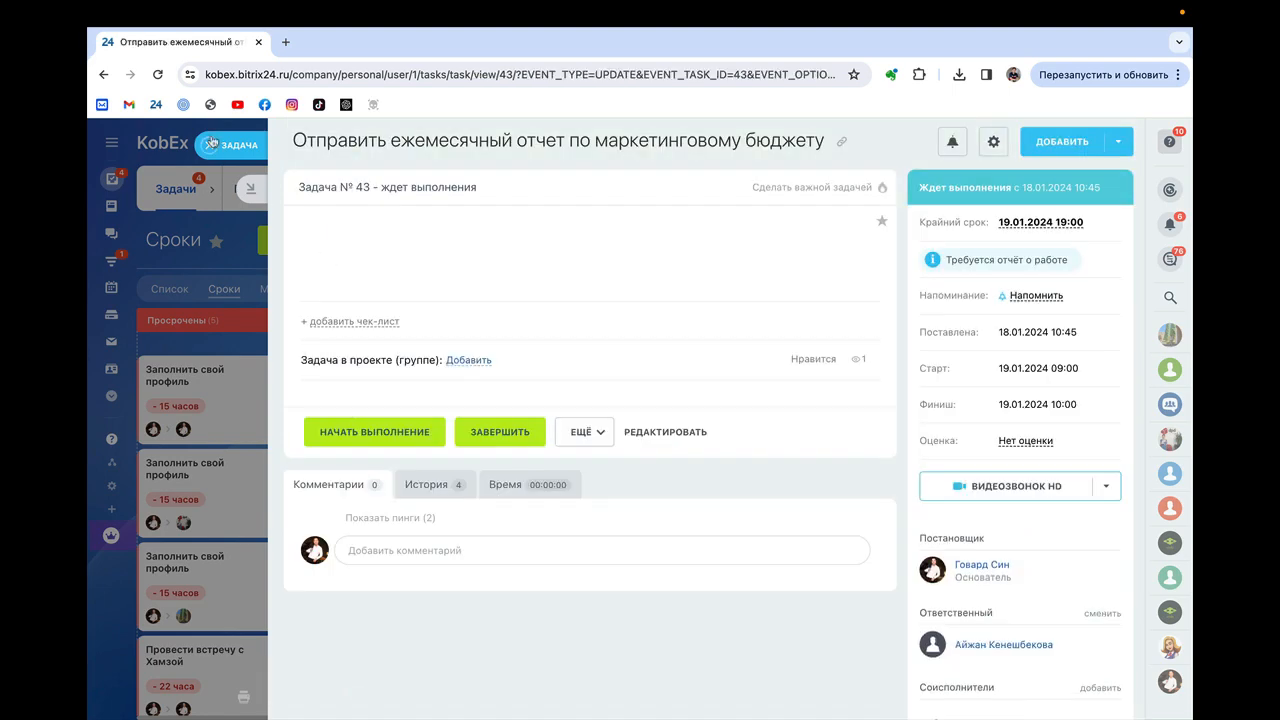
- Close the task, check its card on the deadlines board, and open the calendar
left_click(210, 143)
scroll(234, 277, "down", 5)
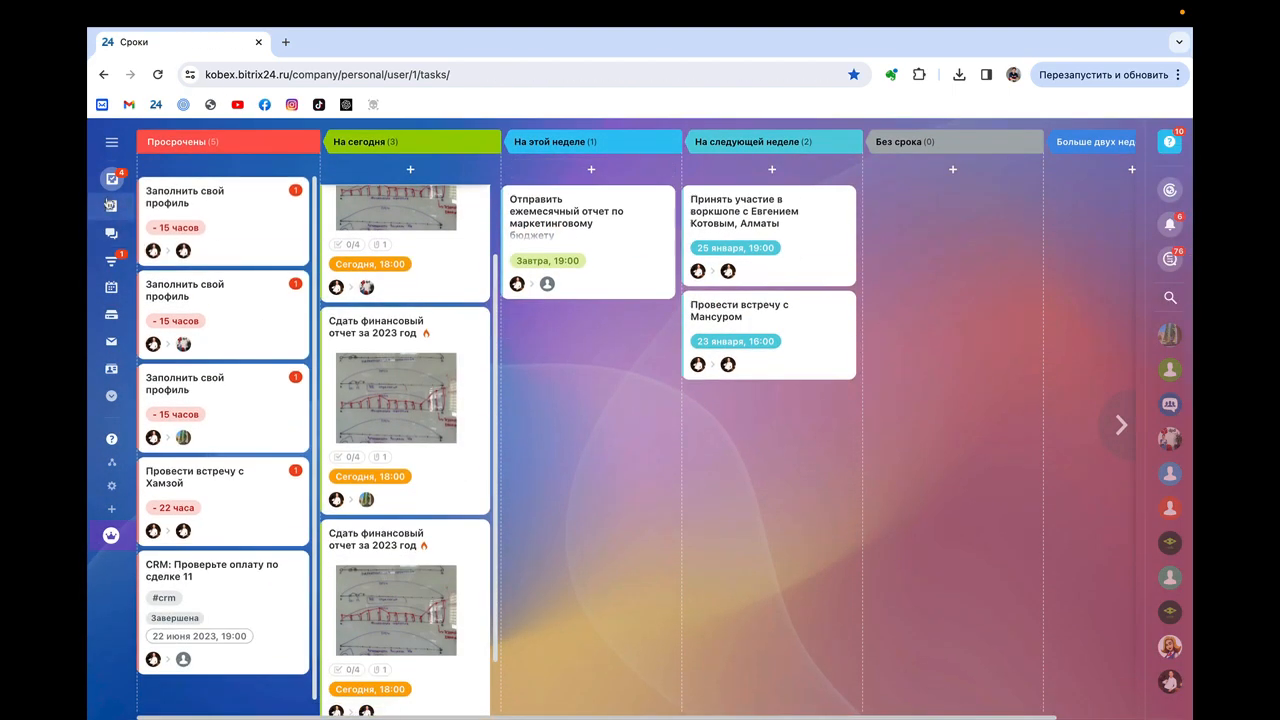
mouse_move(108, 203)
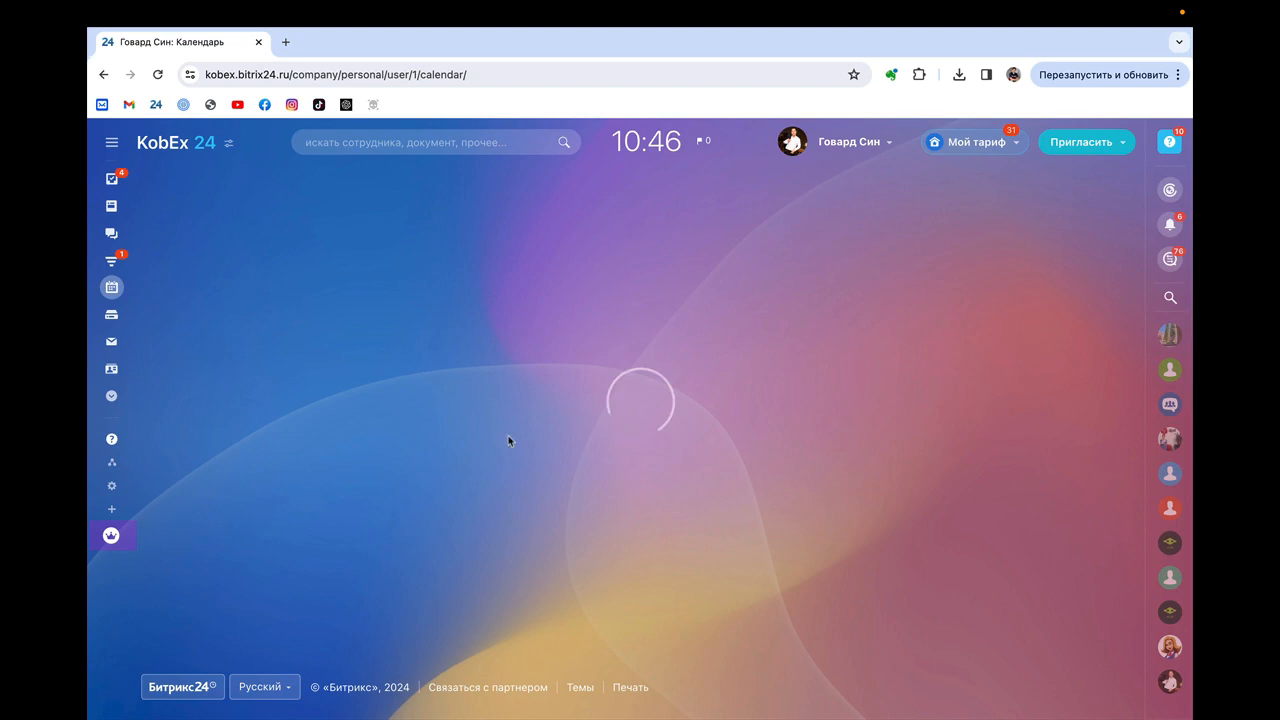
- Examine the calendar's search filter presets and the fields that can be added to it, and close the filter unchanged
scroll(722, 447, "down", 1)
scroll(722, 447, "up", 1)
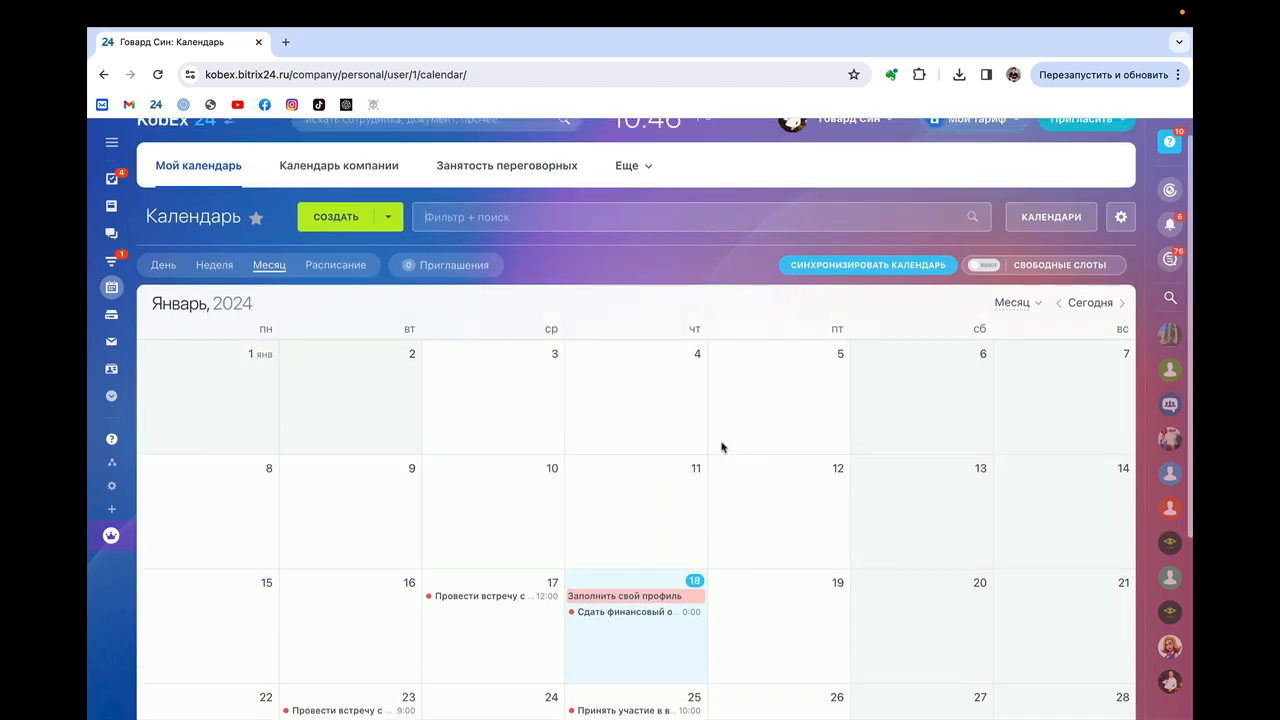
left_click(425, 216)
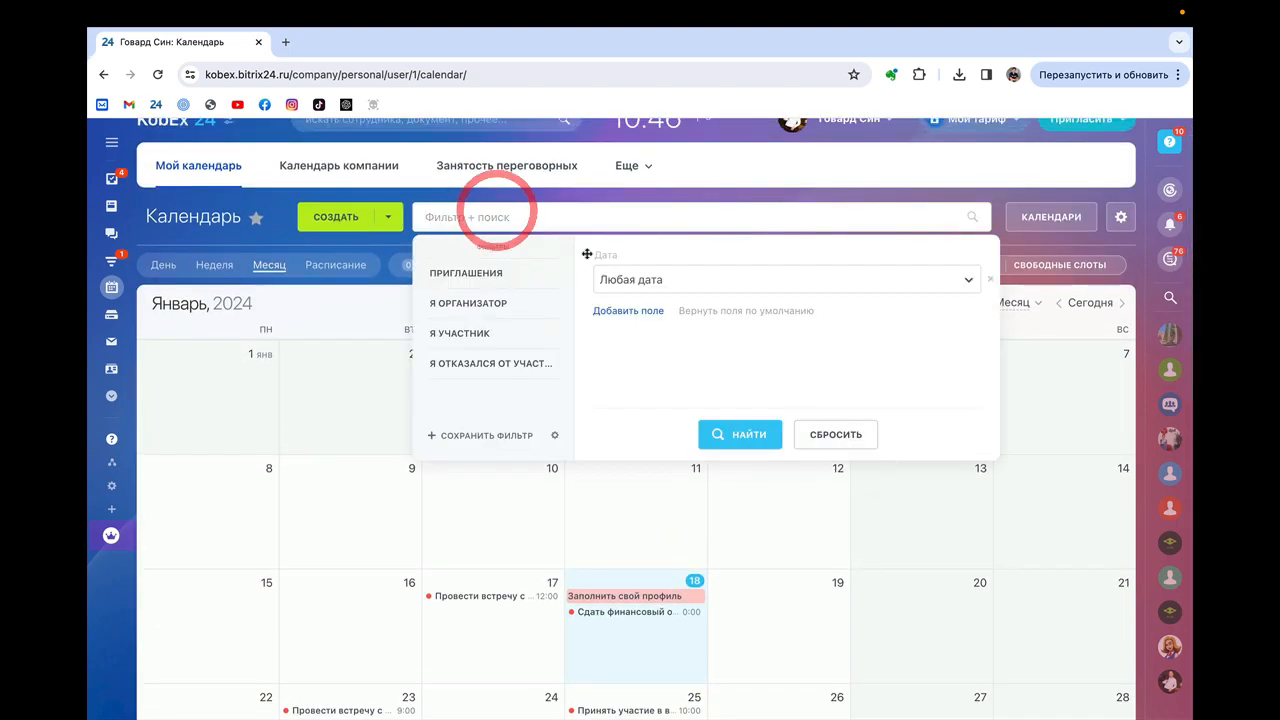
left_click(608, 310)
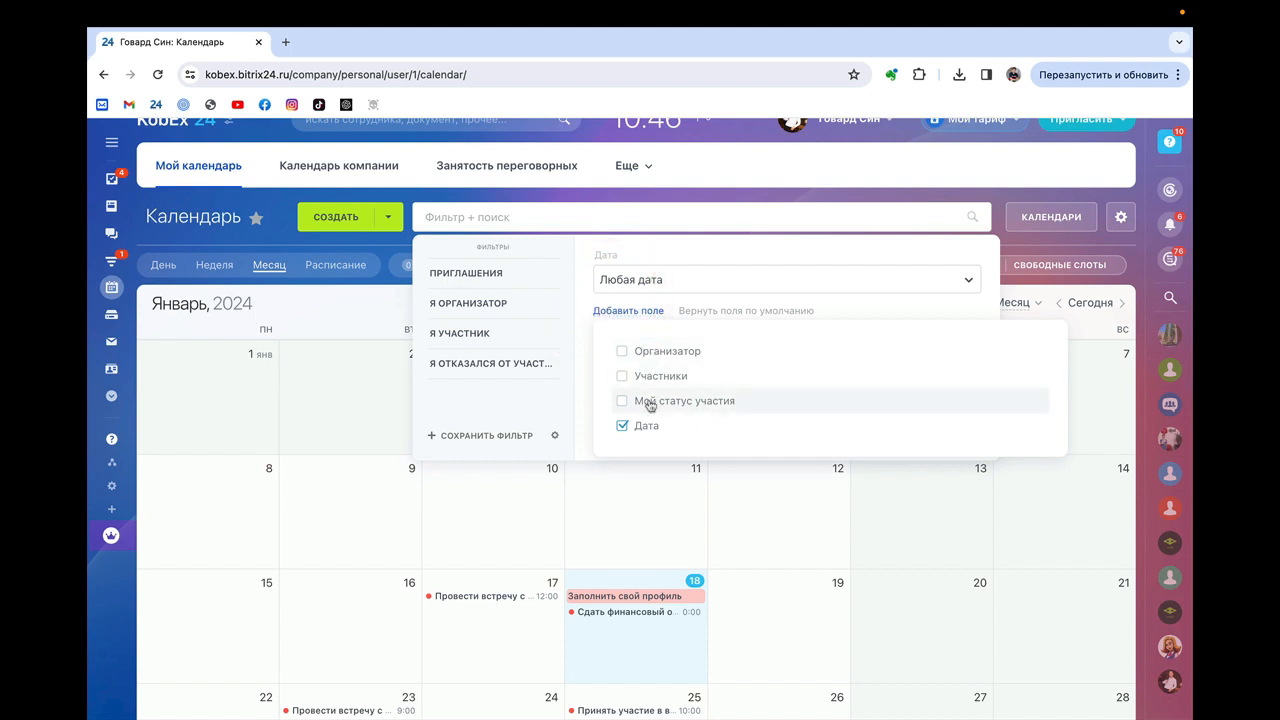
left_click(692, 255)
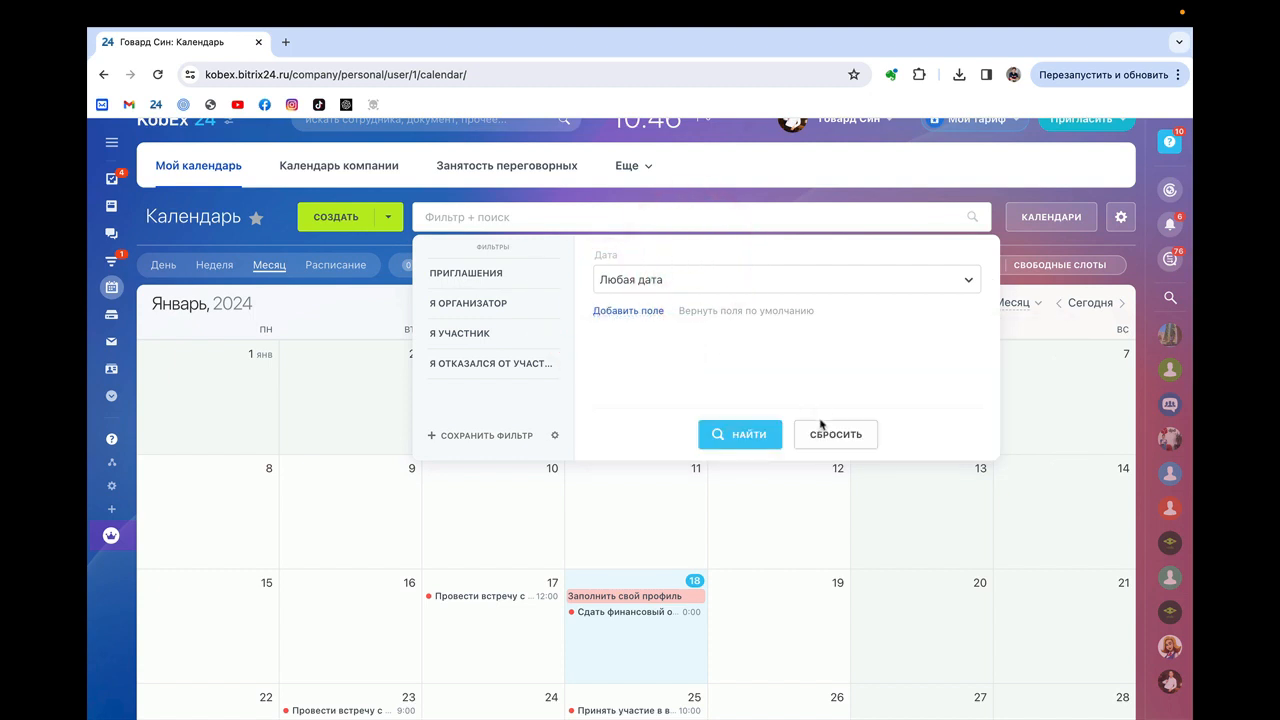
left_click(383, 283)
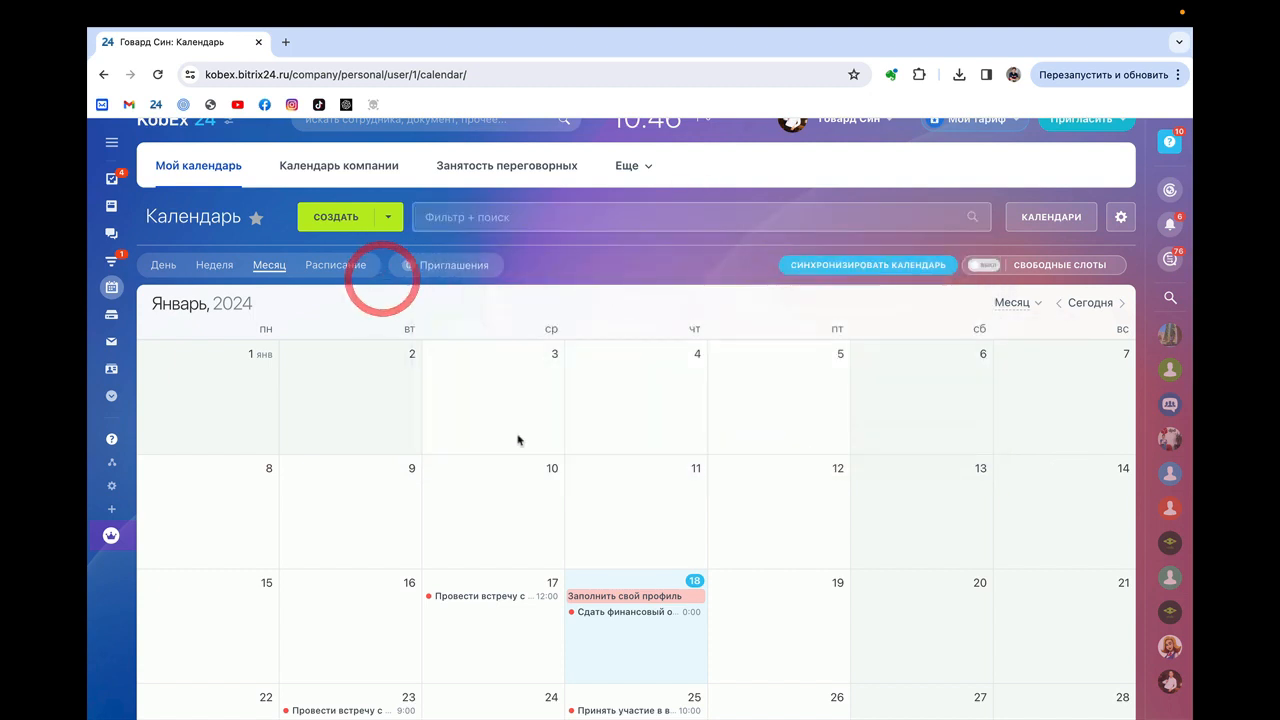
scroll(557, 551, "up", 1)
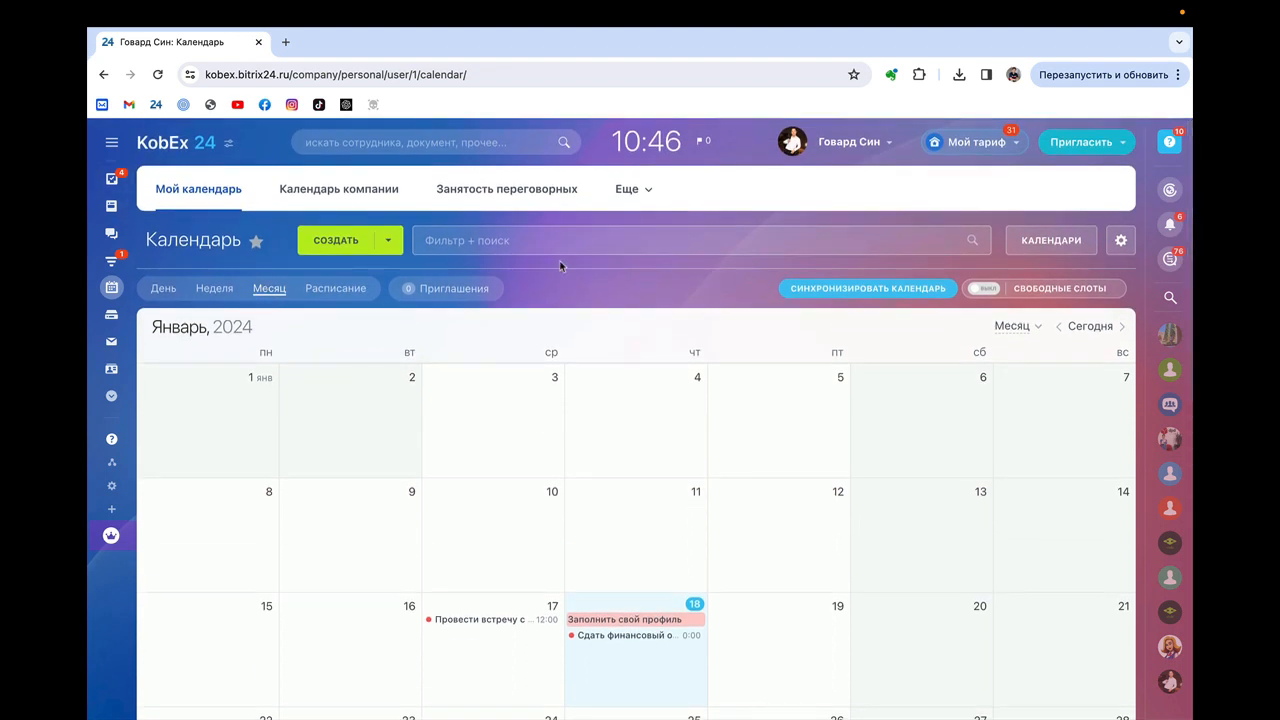
mouse_move(745, 6)
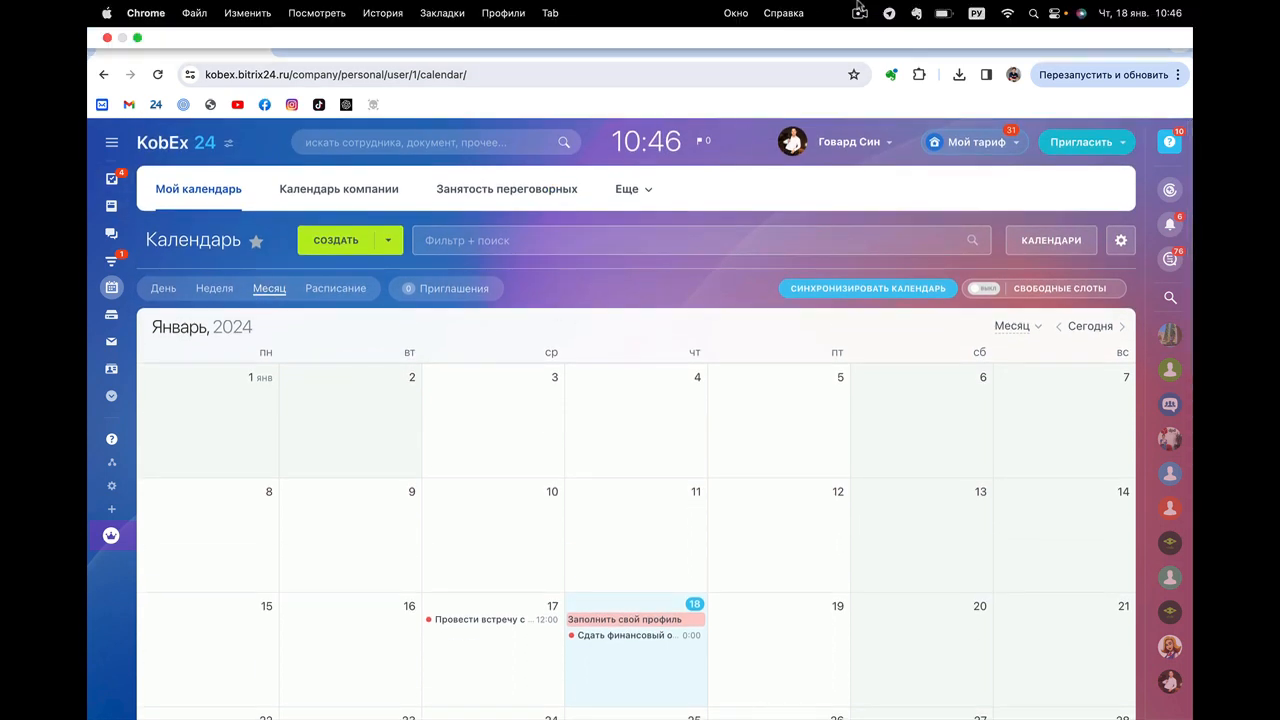